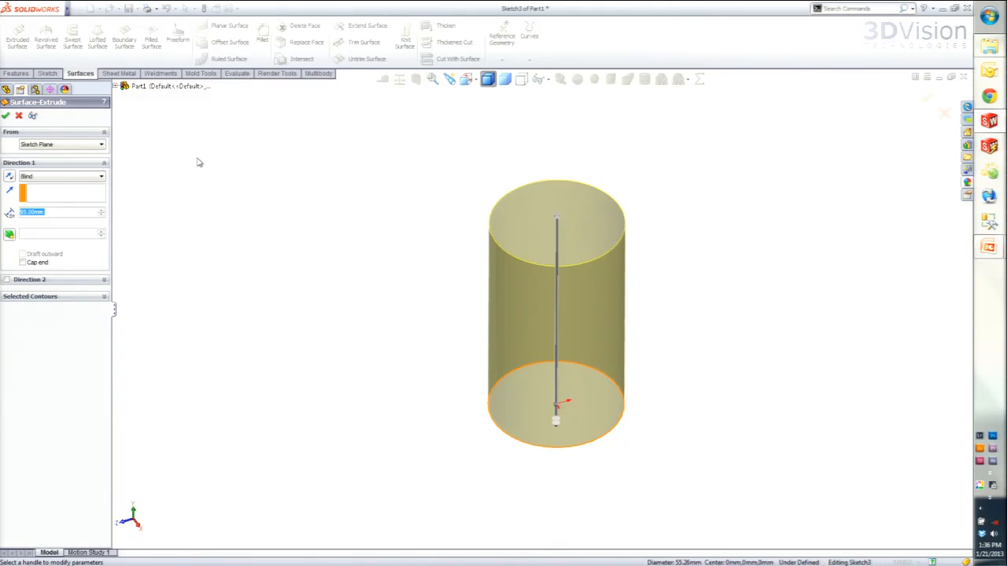
- Extrude the circle sketch upward as an open-ended blind surface to form the cylinder wall
left_click(6, 117)
middle_click_drag(508, 241, 438, 209)
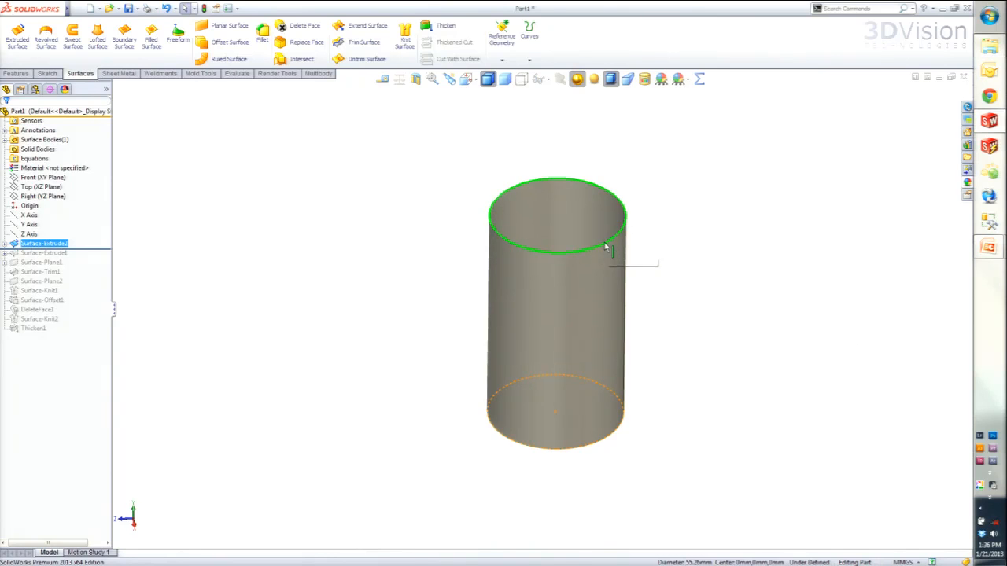
left_click(735, 360)
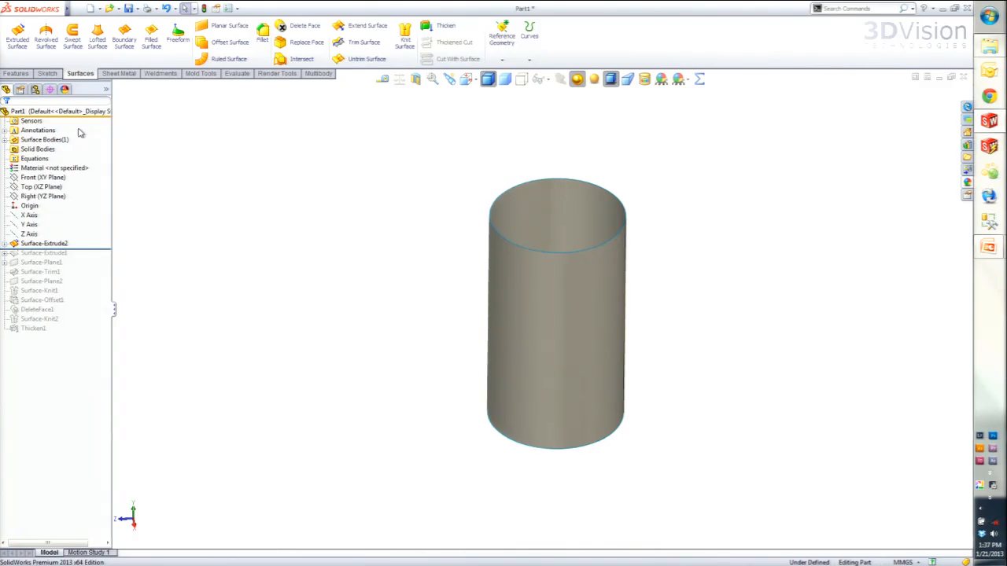
- Sketch a center rectangle about 129 by 89 mm on the Top plane, centred on the origin and enclosing the cylinder's base
left_click(36, 178)
left_click(33, 187)
left_click(45, 174)
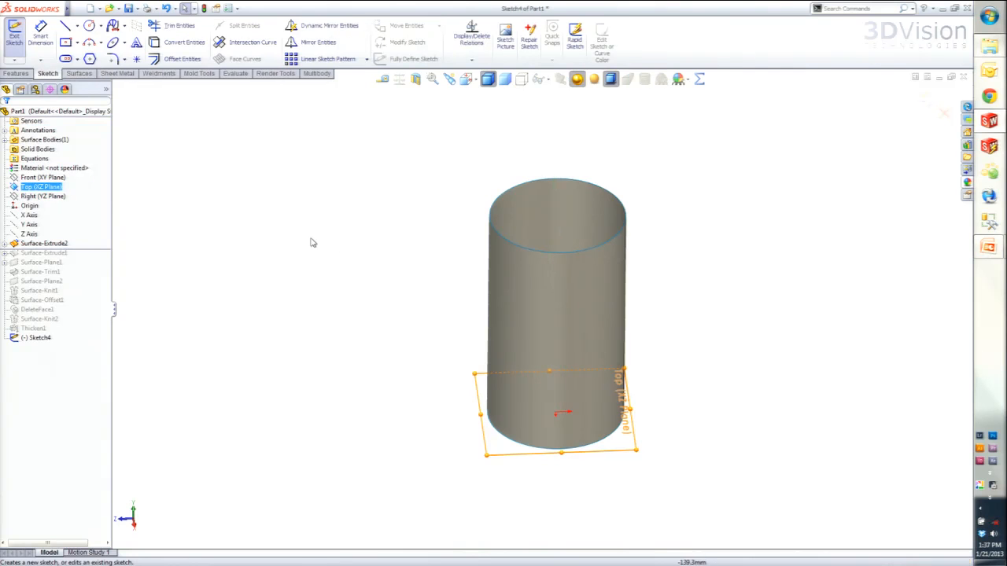
key("s")
left_click(394, 270)
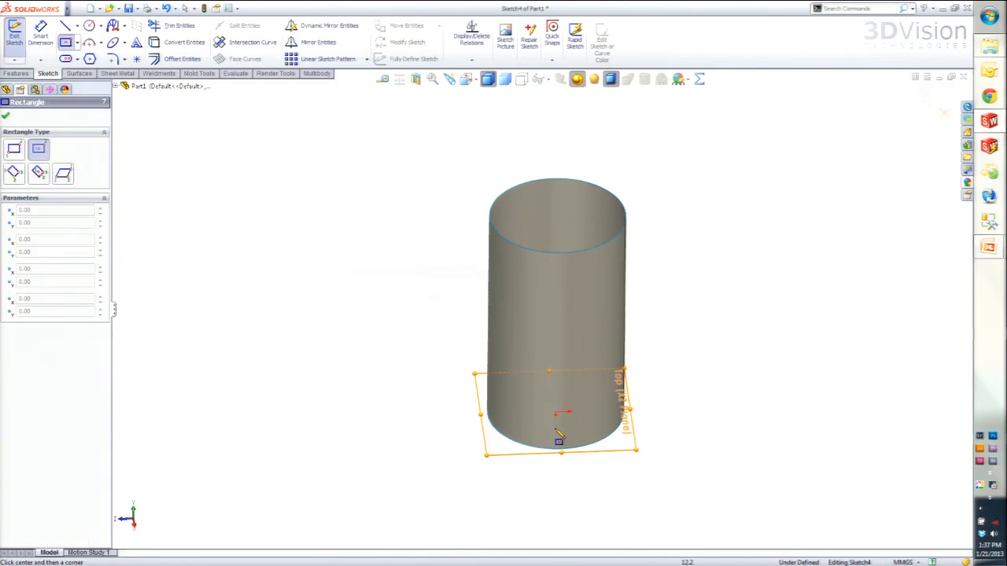
left_click(556, 413)
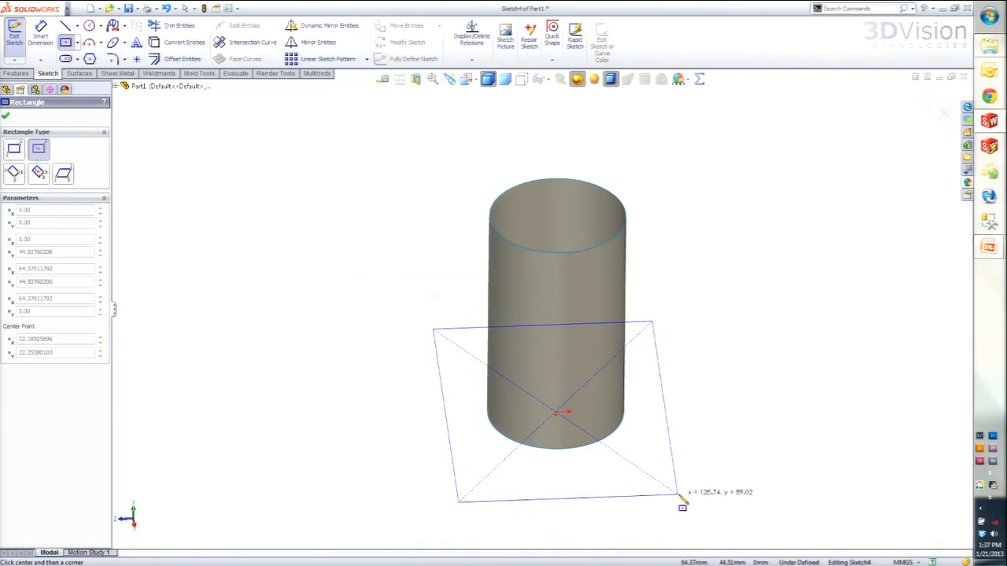
left_click(681, 498)
key("Escape")
mouse_move(583, 405)
middle_mouse_down()
mouse_move(591, 517)
mouse_move(589, 366)
mouse_move(593, 376)
mouse_move(577, 372)
mouse_move(606, 390)
middle_mouse_up()
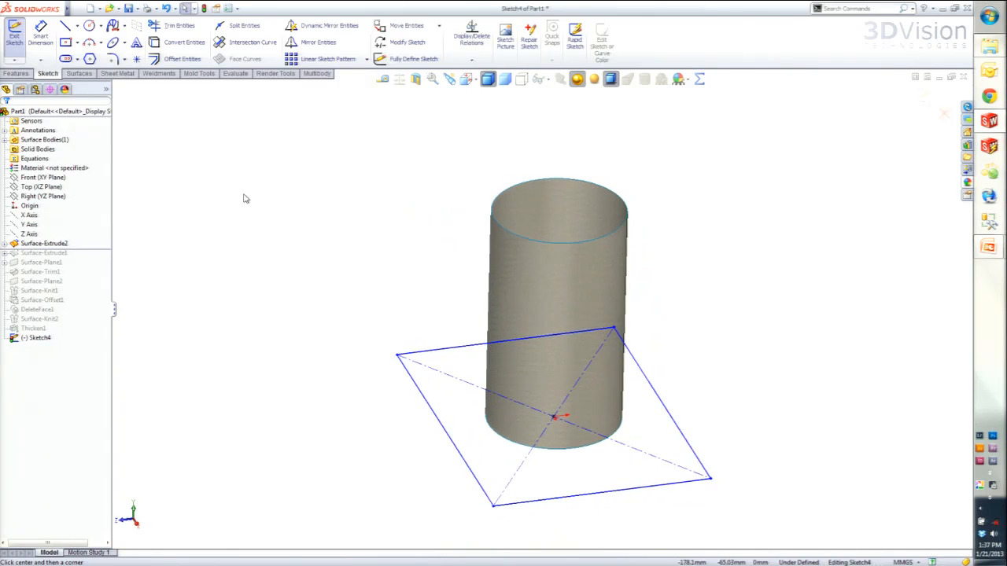
- Create a planar surface from the current rectangle sketch and view it from below and above
left_click(88, 74)
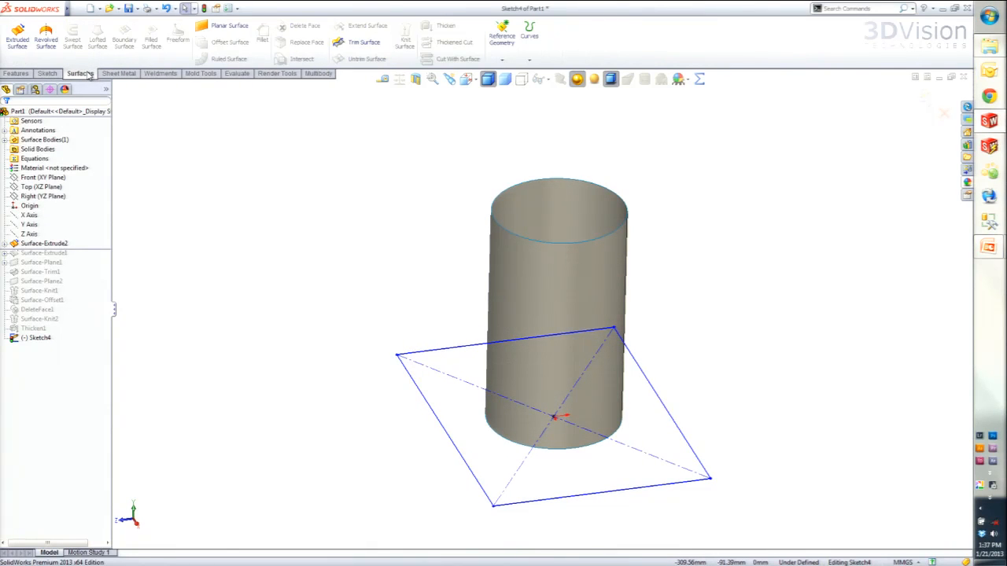
left_click(228, 29)
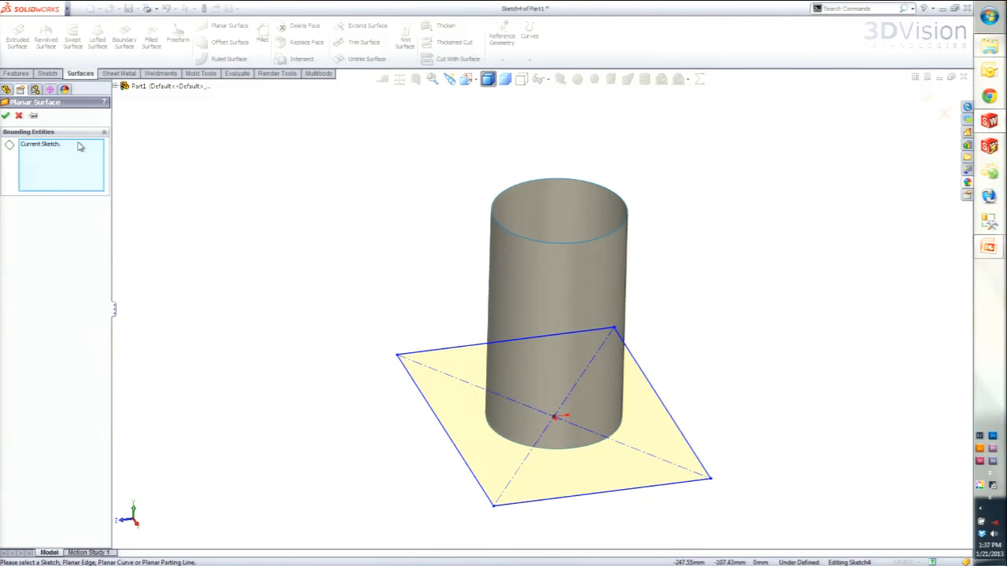
left_click(7, 114)
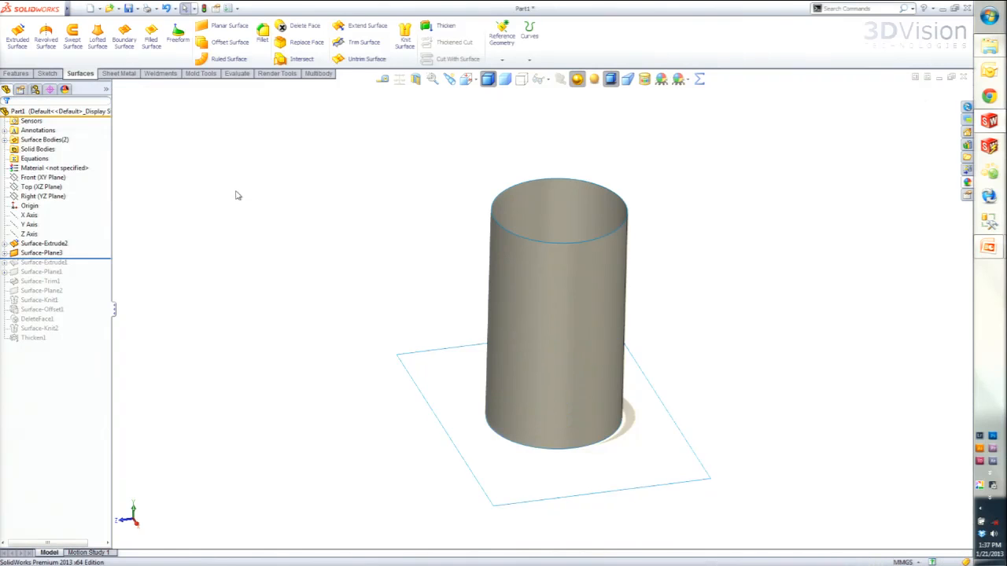
middle_click_drag(380, 443, 373, 297)
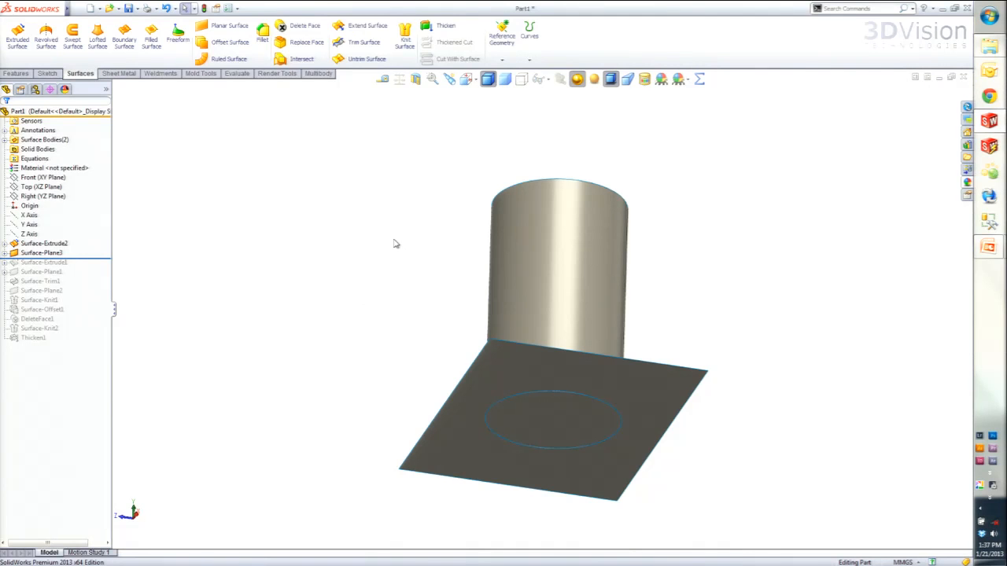
middle_click_drag(389, 197, 427, 342)
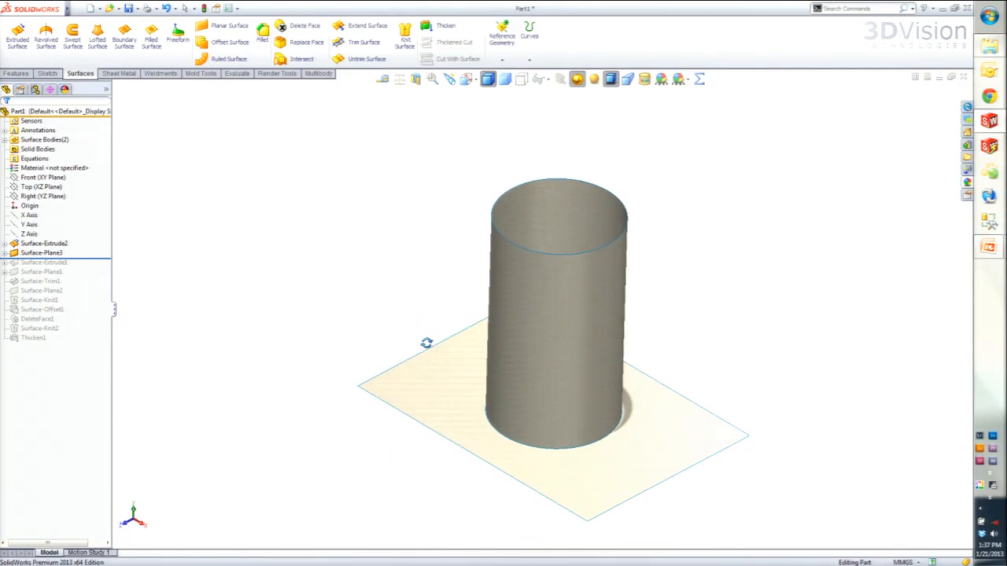
- Cap the cylinder with a planar surface bounded by its top circular edge
left_click(24, 142)
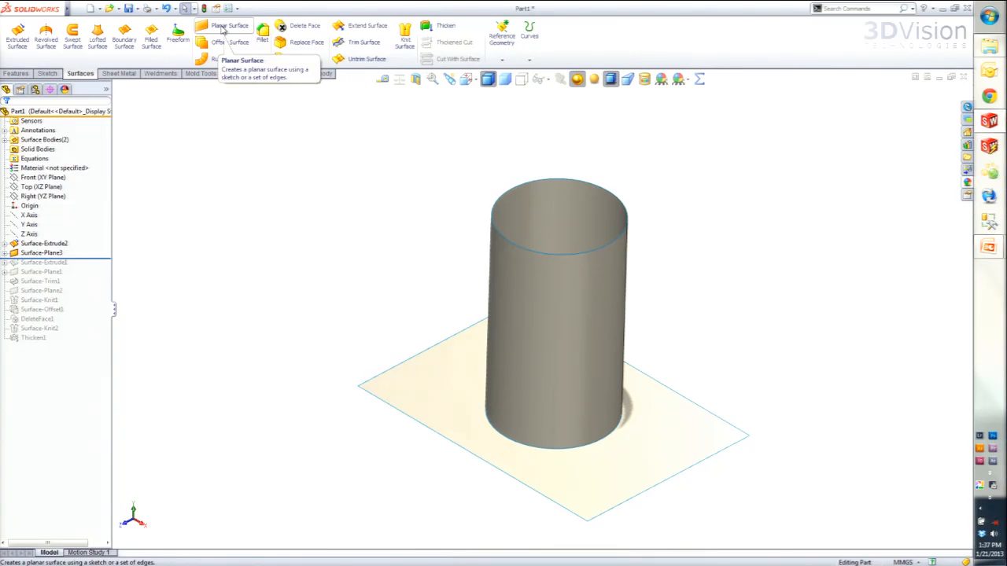
left_click(228, 29)
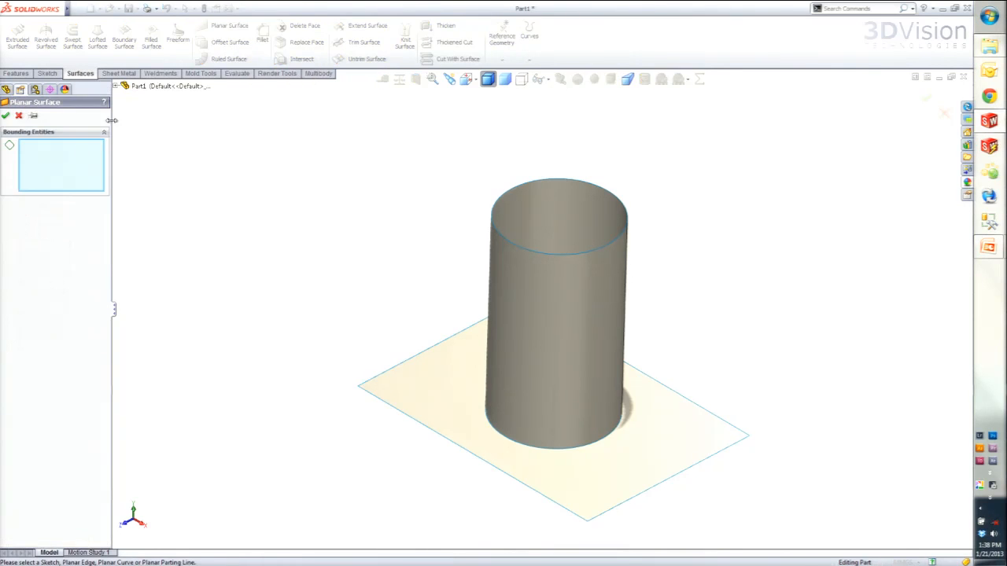
left_click(510, 196)
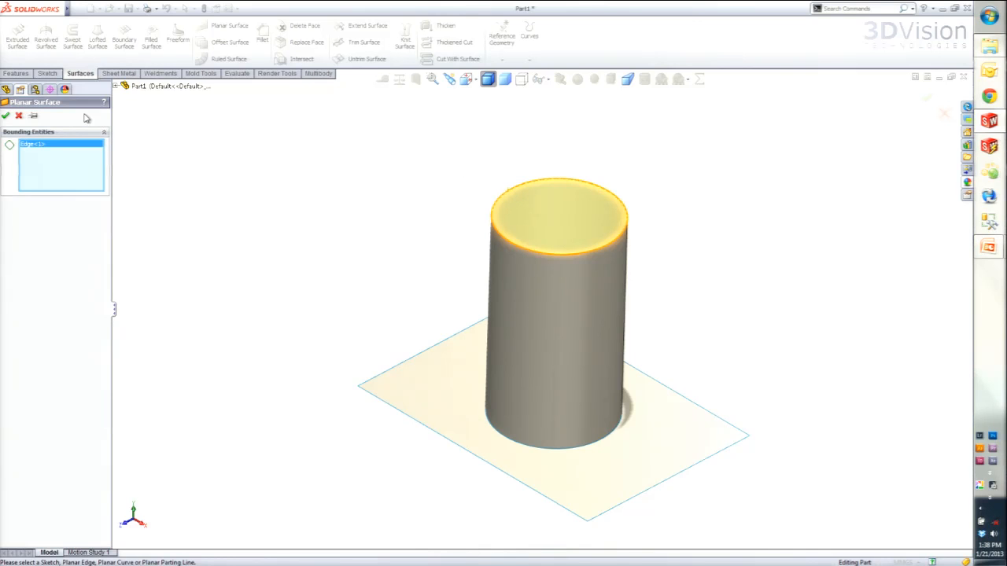
left_click(6, 117)
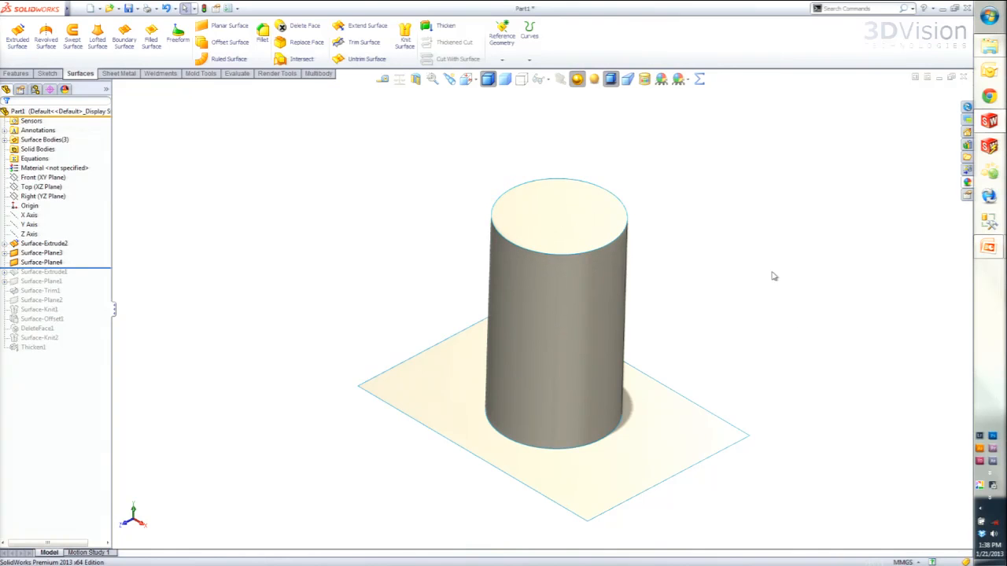
- Expand the surface bodies and highlight the extruded wall, the base plane and the top cap one by one
left_click(5, 139)
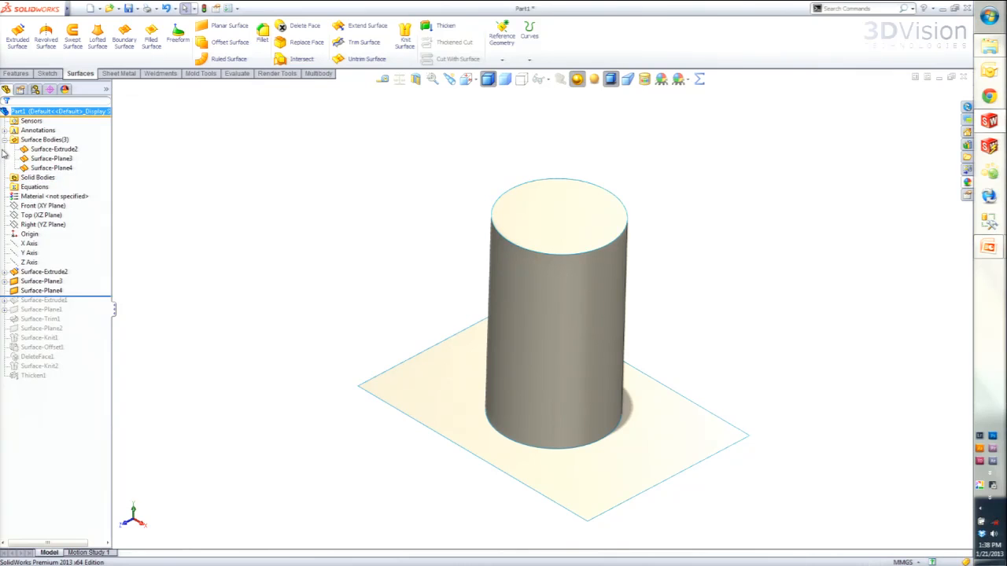
left_click(48, 151)
left_click(49, 159, "ctrl")
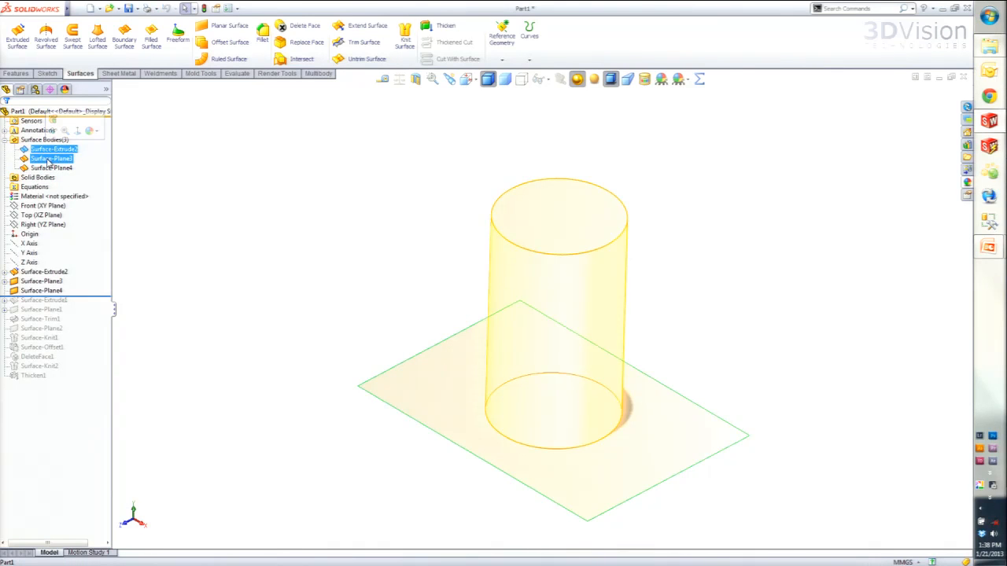
left_click(48, 160)
left_click(49, 170)
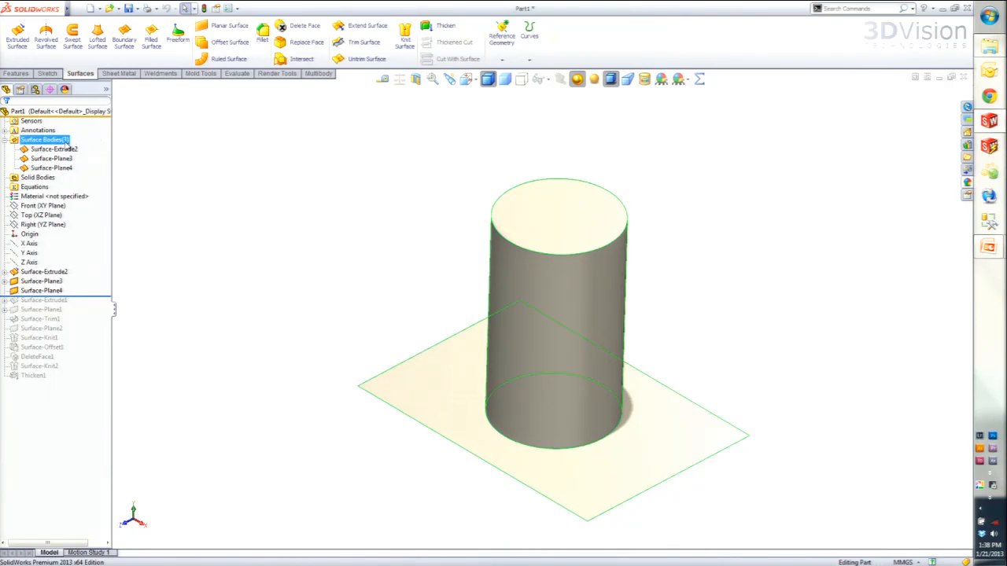
left_click(228, 202)
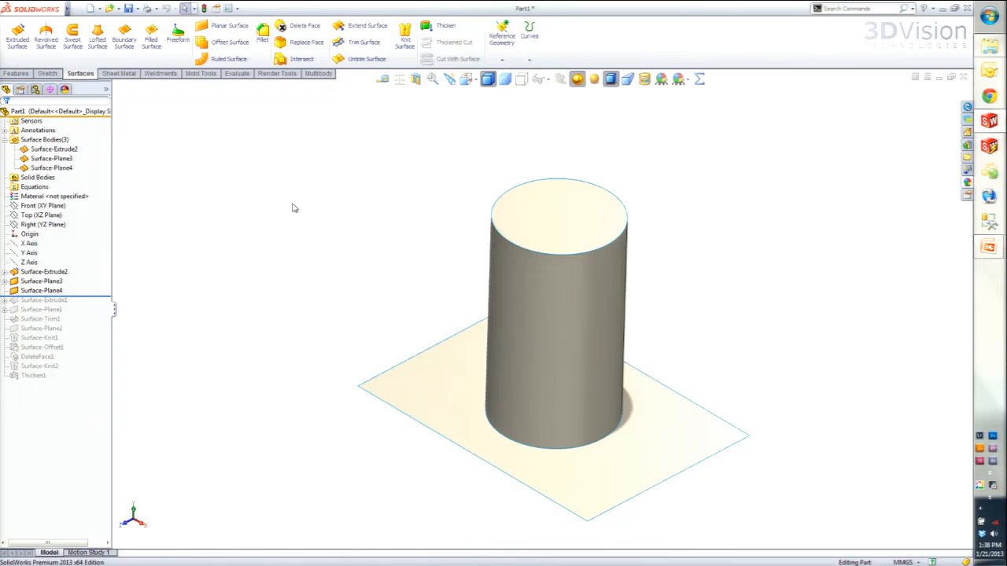
mouse_move(478, 409)
middle_mouse_down()
mouse_move(461, 386)
mouse_move(467, 395)
middle_mouse_up()
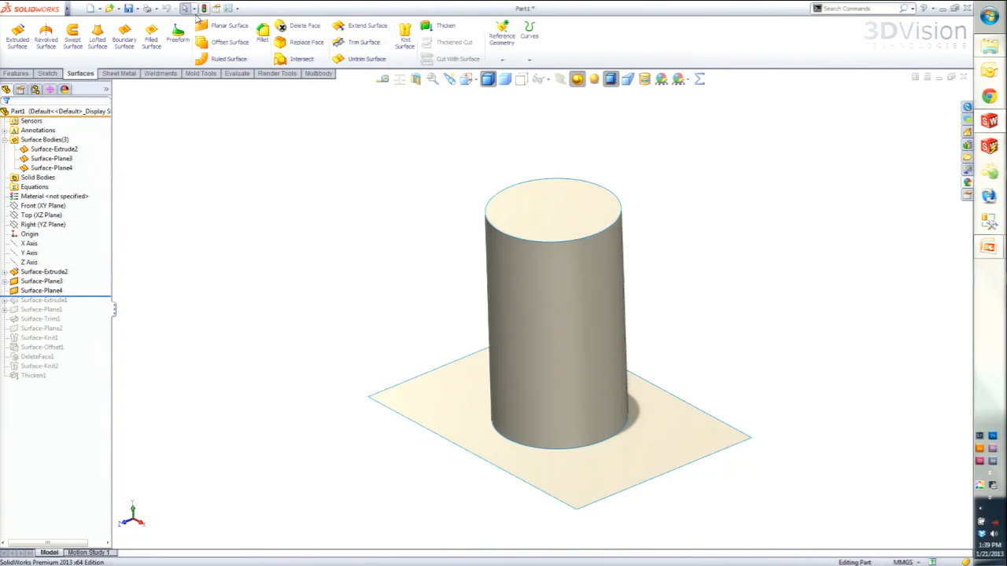
- Run a standard surface trim with the cylinder wall as trim tool, removing the base plane's area outside the cylinder
left_click(360, 44)
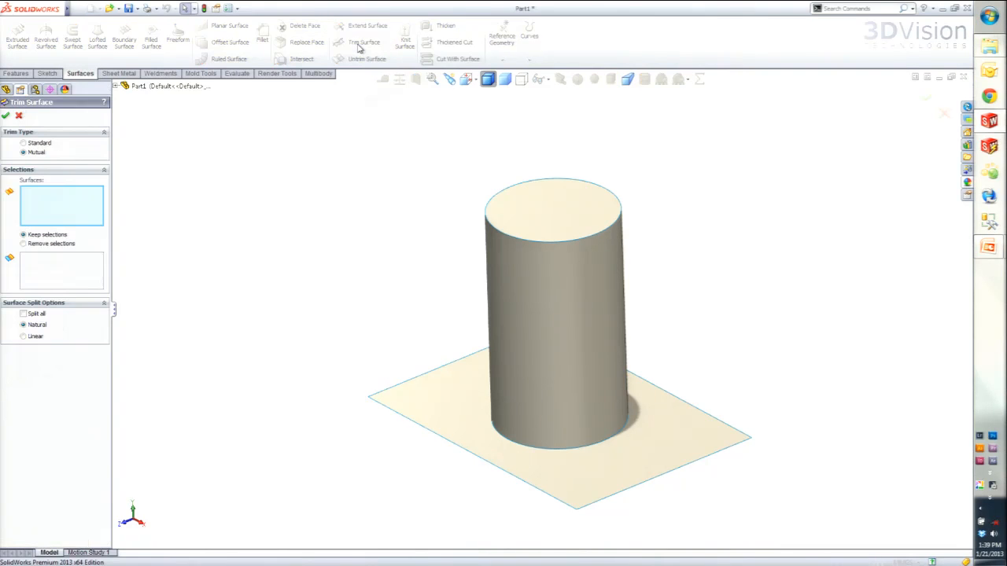
left_click(30, 145)
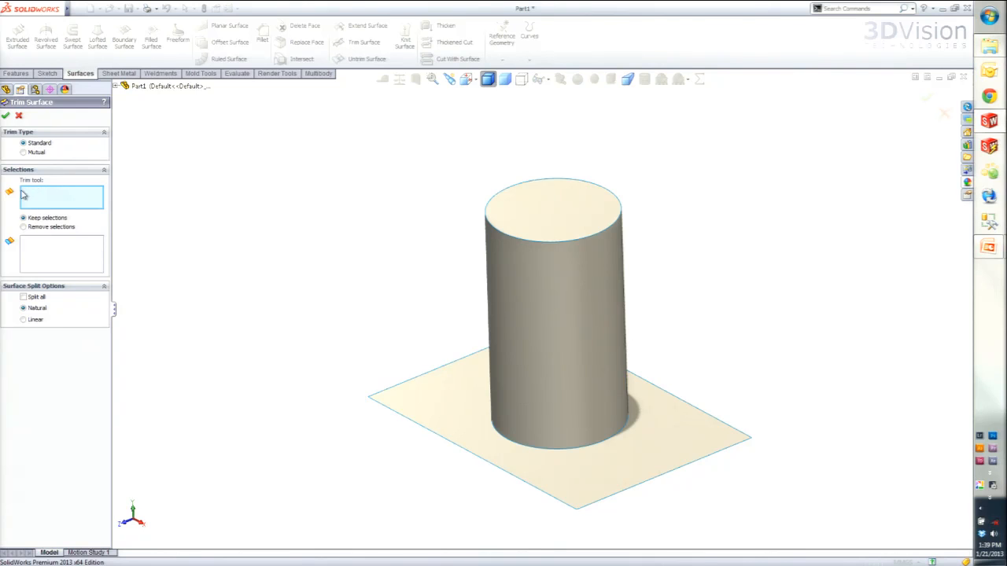
left_click(523, 308)
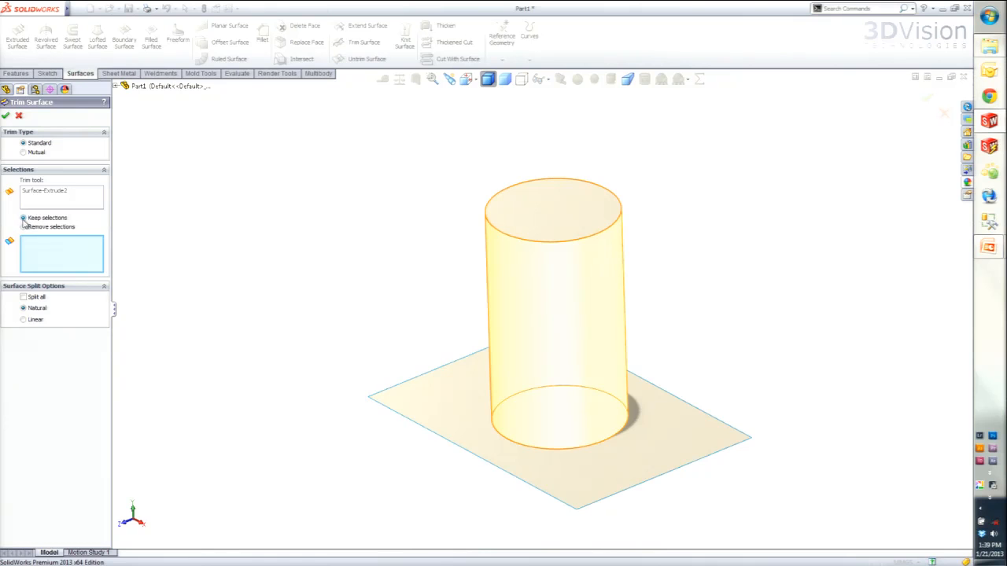
middle_click_drag(371, 449, 360, 291)
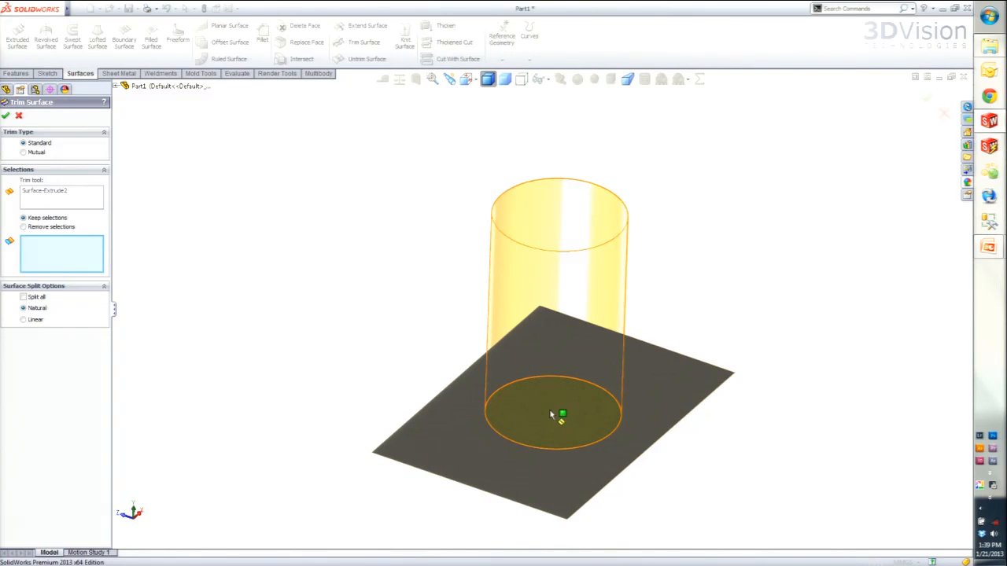
left_click(24, 228)
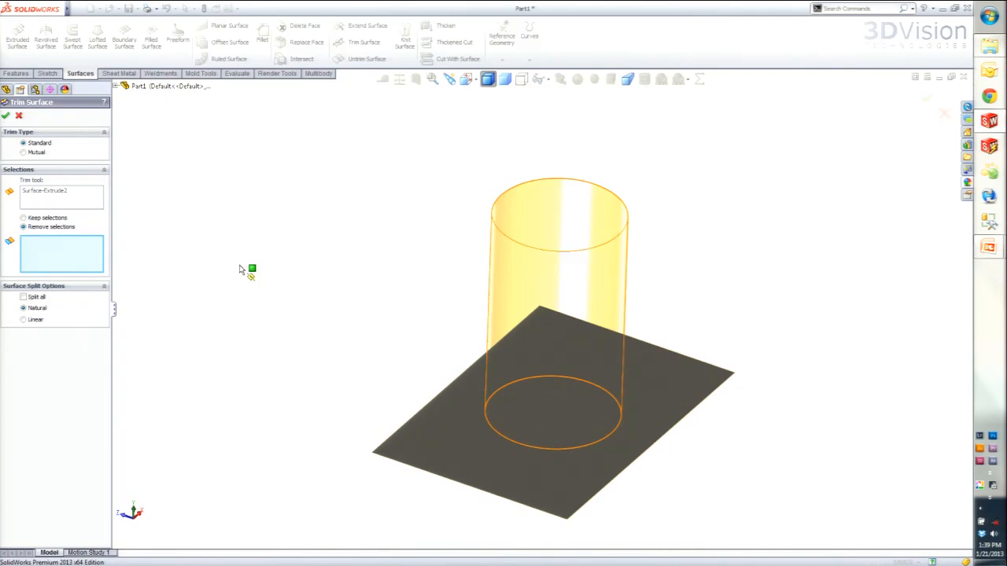
left_click(471, 448)
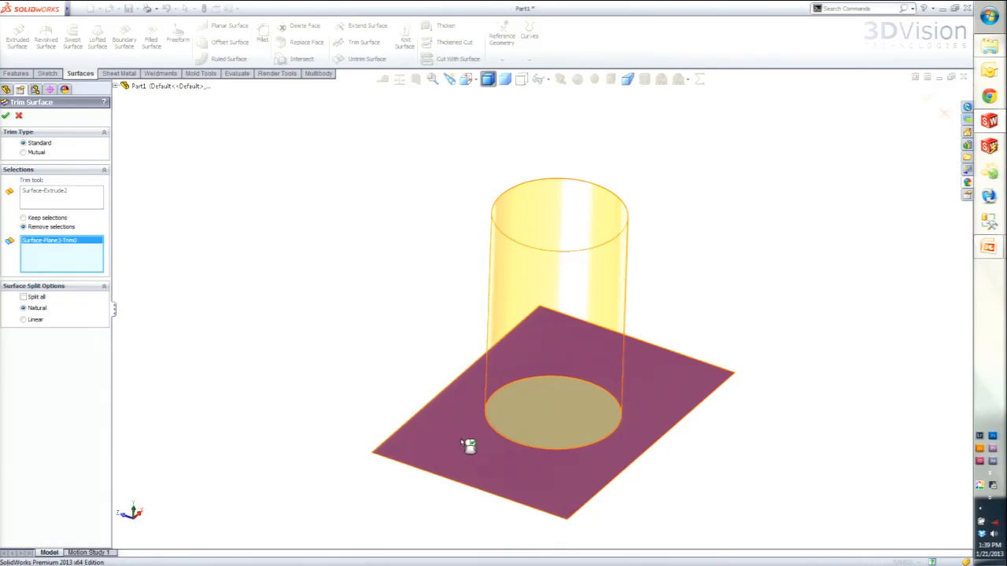
left_click(6, 117)
middle_click_drag(578, 331, 507, 471)
- Highlight the cylinder wall, top cap and trimmed base in turn to check that they are separate surface bodies
left_click(63, 149)
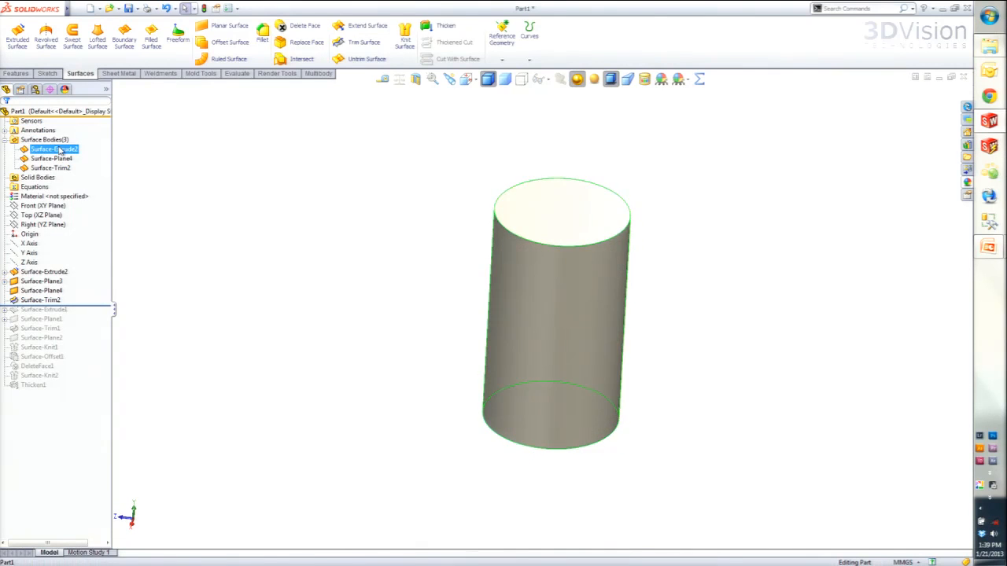
left_click(55, 159)
left_click(51, 168)
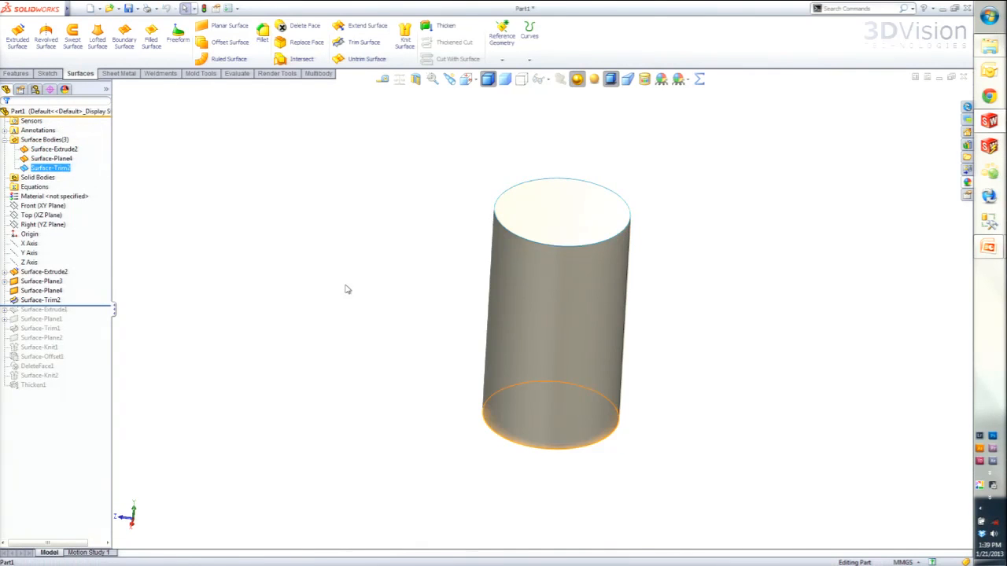
middle_click_drag(337, 288, 333, 307)
left_click(331, 308)
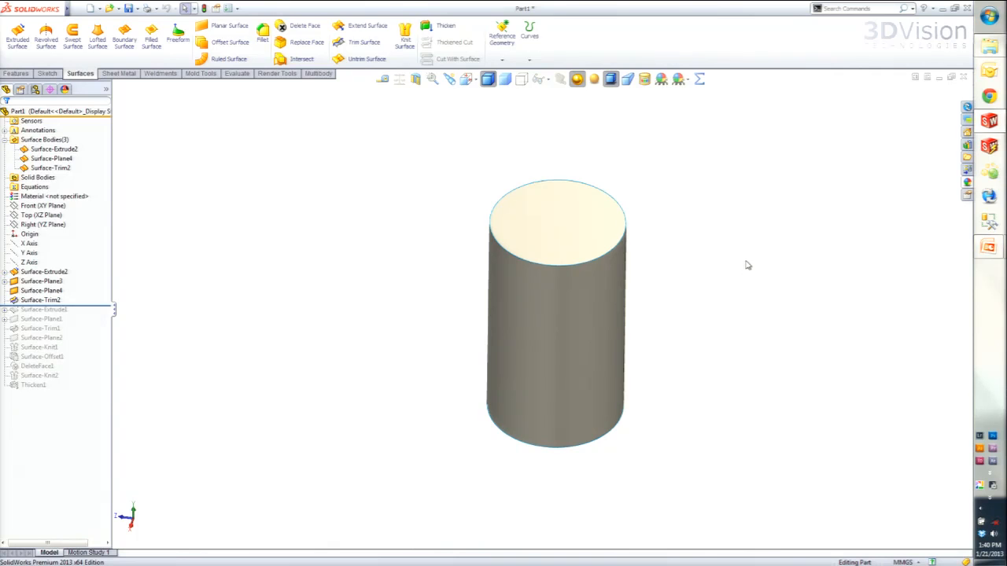
- Knit the top cap, cylinder wall and trimmed base into a single surface body without forming a solid, and highlight it
left_click(404, 40)
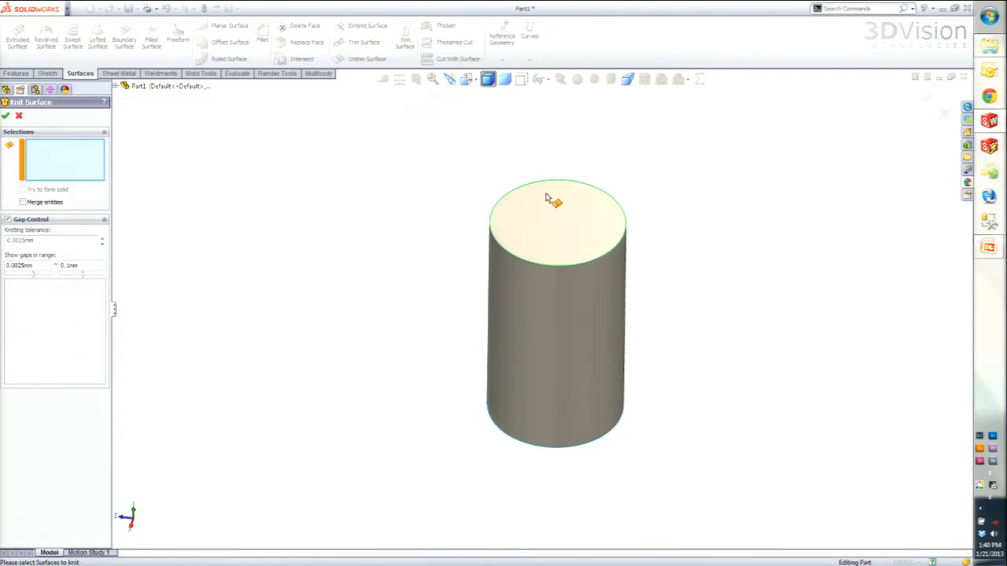
left_click(554, 230)
left_click(562, 306)
middle_click_drag(568, 452, 528, 376)
left_click(538, 409)
middle_click_drag(589, 279, 551, 414)
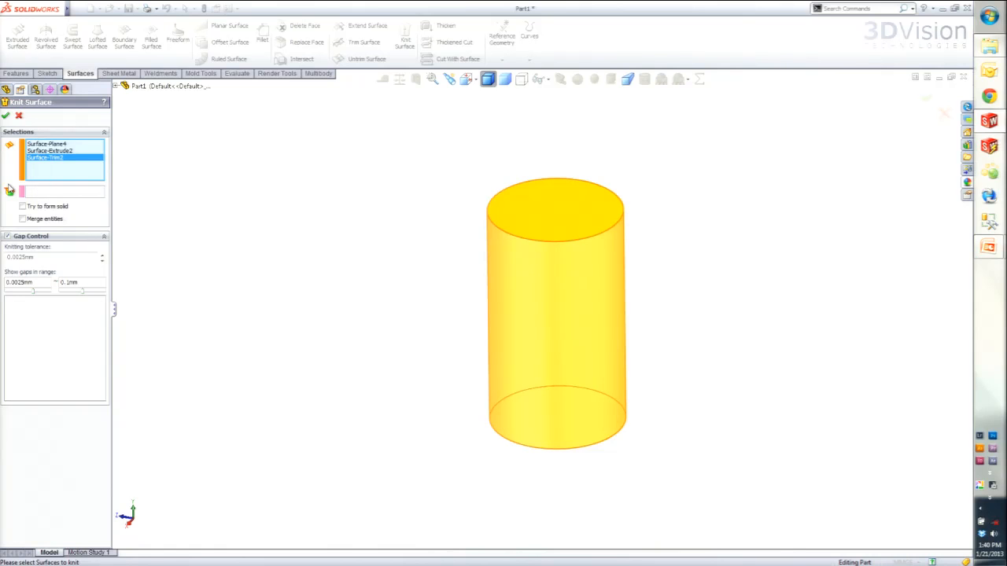
left_click(7, 118)
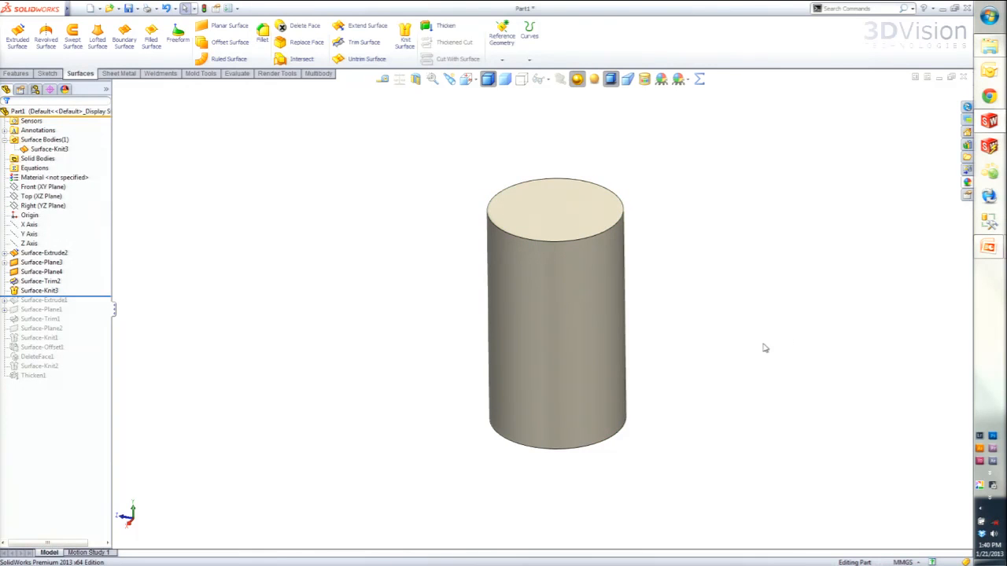
left_click(49, 148)
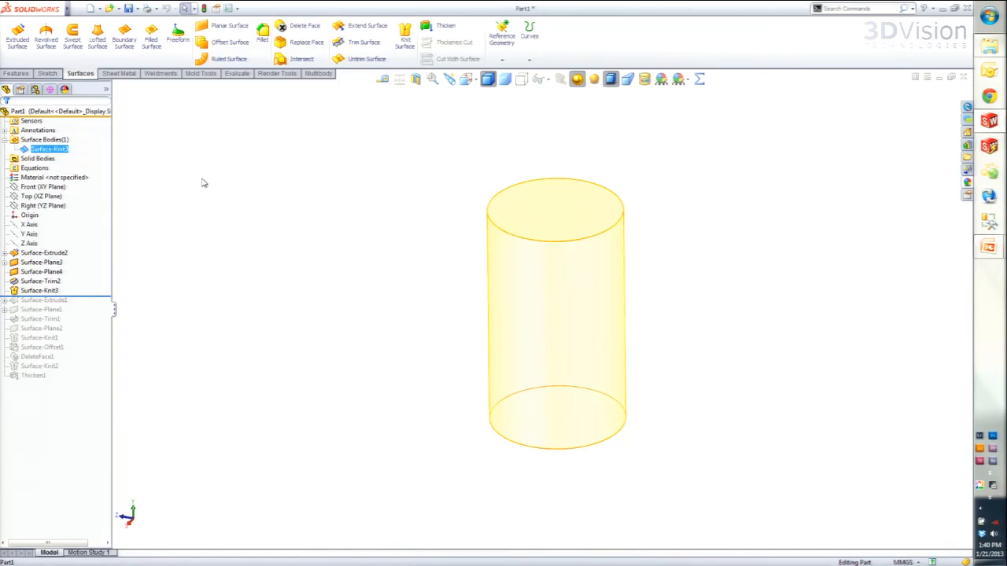
- Edit the Surface-Knit3 feature and enable Try to form solid
left_click(23, 291)
left_click(14, 295)
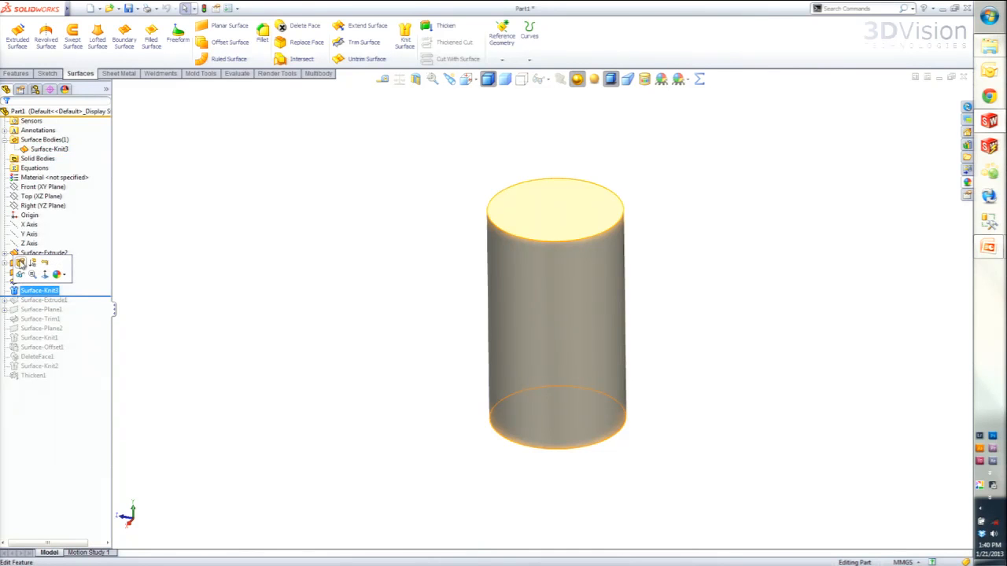
left_click(21, 266)
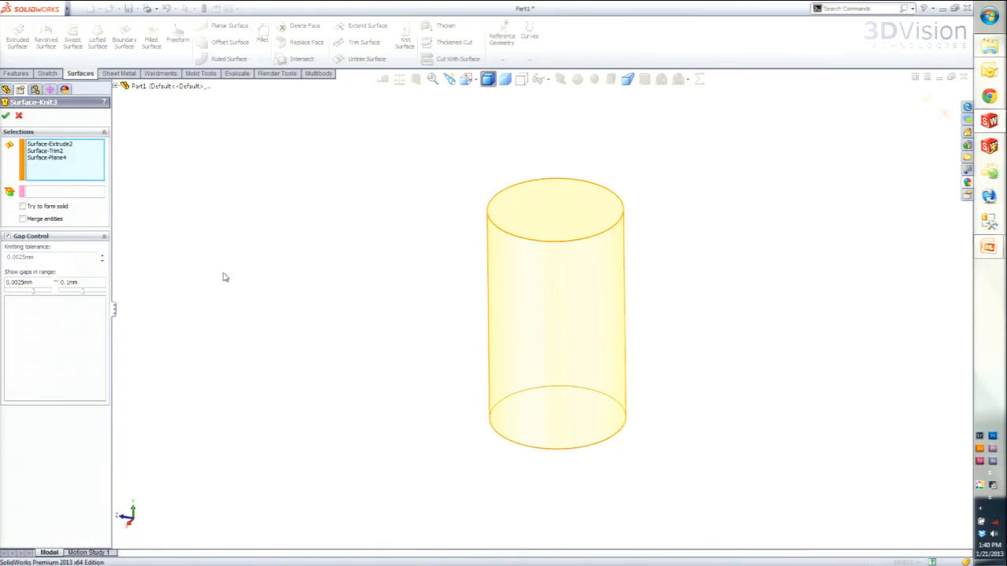
left_click(23, 207)
left_click(5, 116)
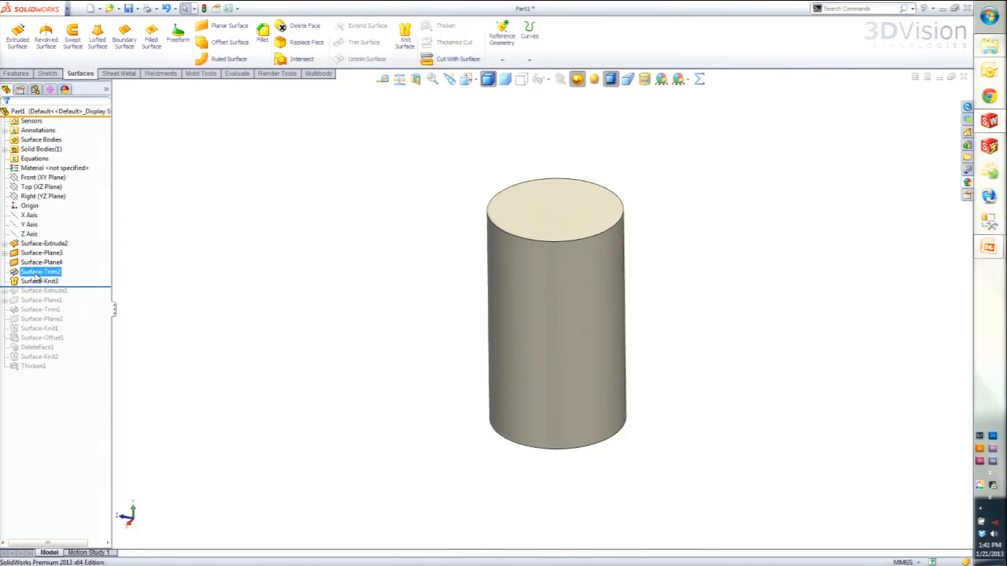
- List the part's solid bodies and highlight the knitted cylinder body
left_click(44, 169)
left_click(35, 149)
left_click(22, 142)
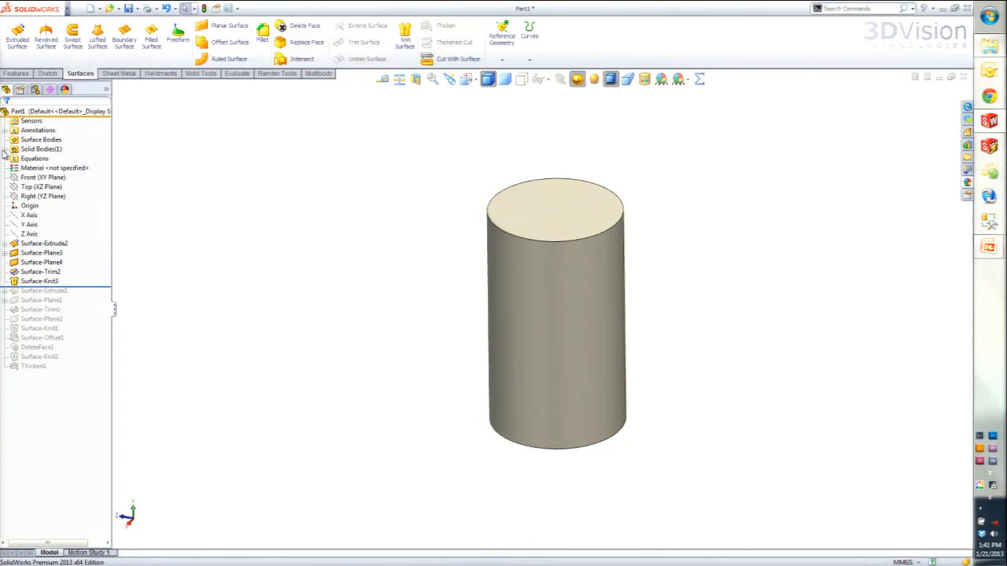
left_click(6, 150)
left_click(48, 158)
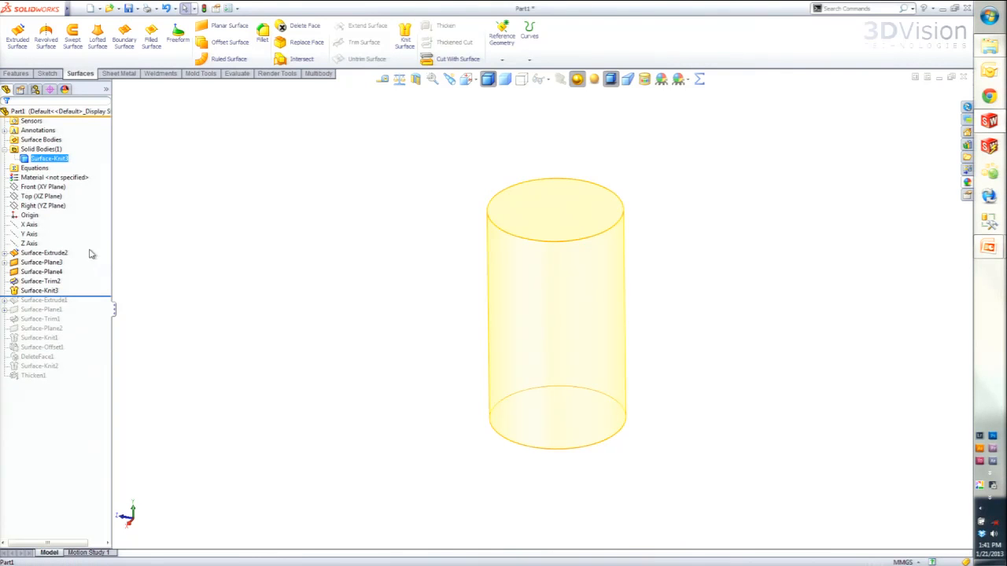
- Edit the Surface-Knit3 feature and turn off Try to form solid
left_click(19, 292)
left_click(21, 262)
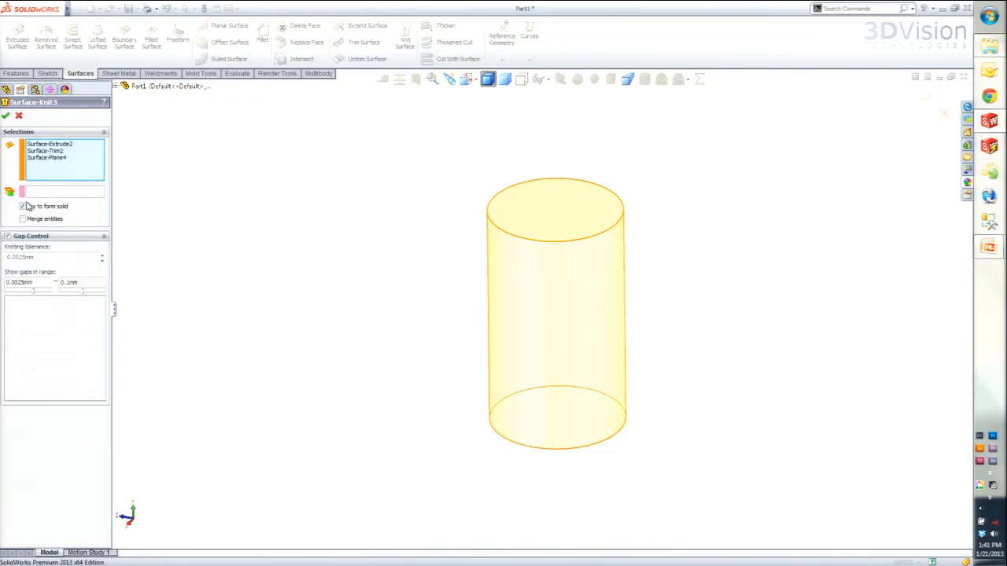
left_click(6, 115)
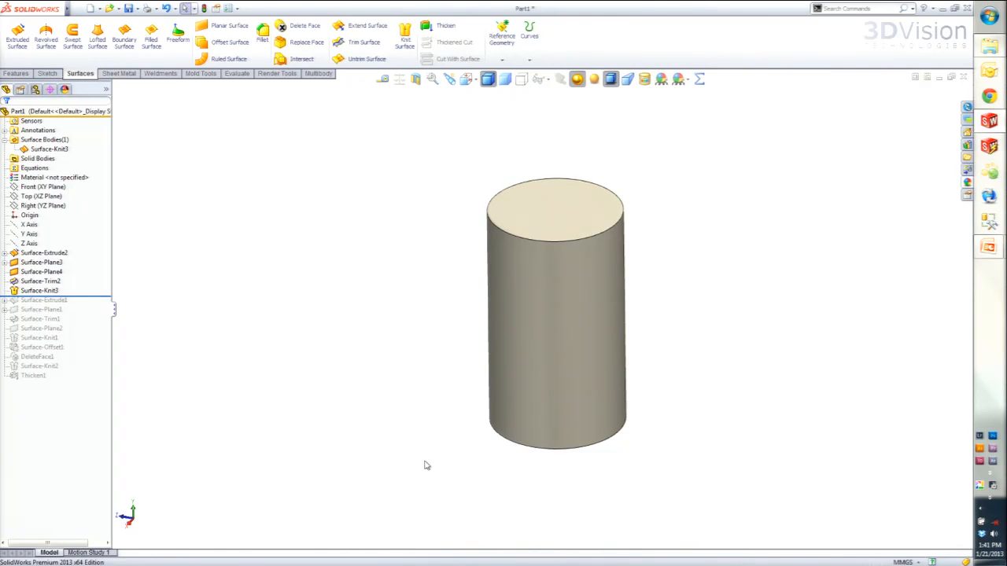
- Thicken the knitted cylinder surface with Create solid from enclosed volume enabled
left_click(41, 150)
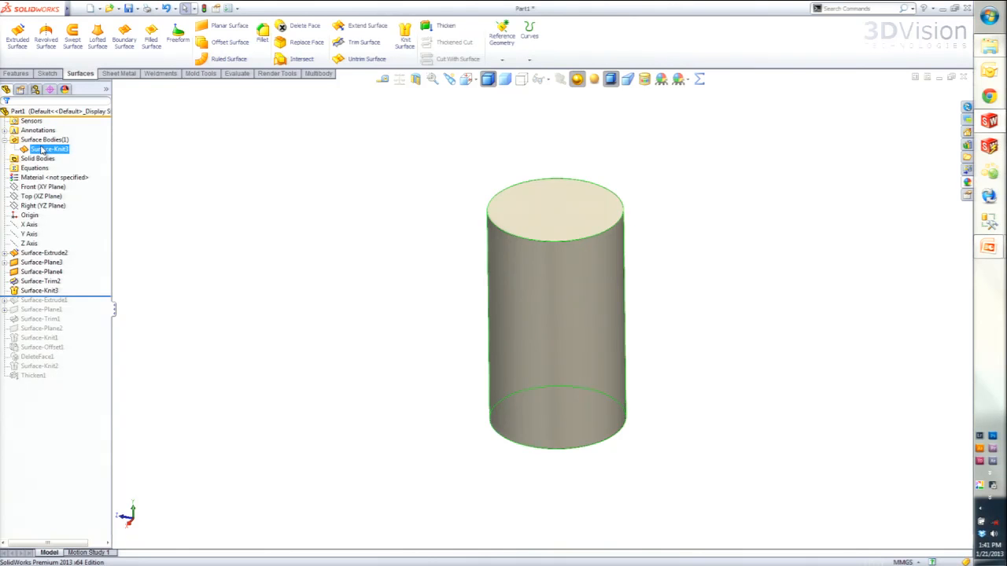
left_click(452, 30)
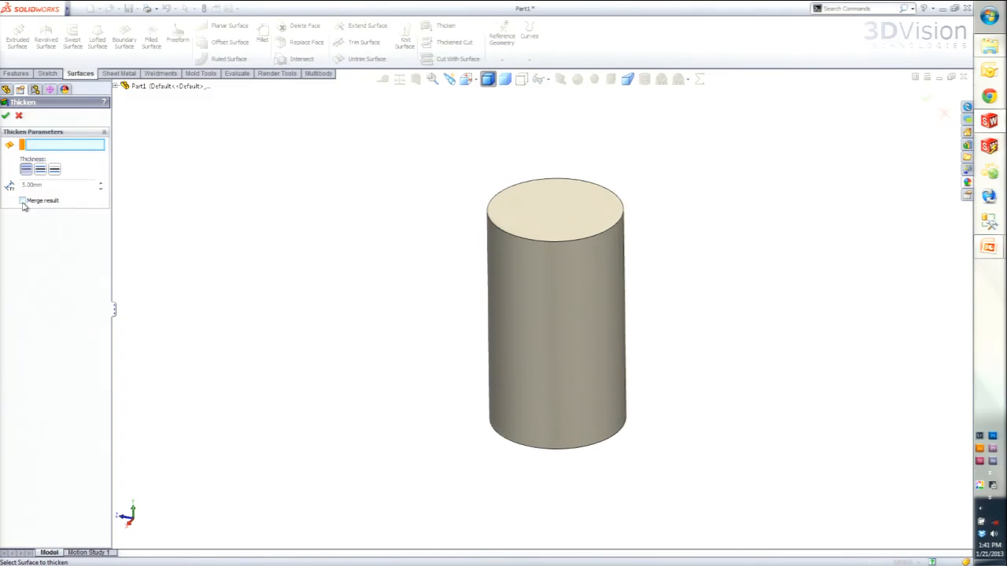
left_click(527, 302)
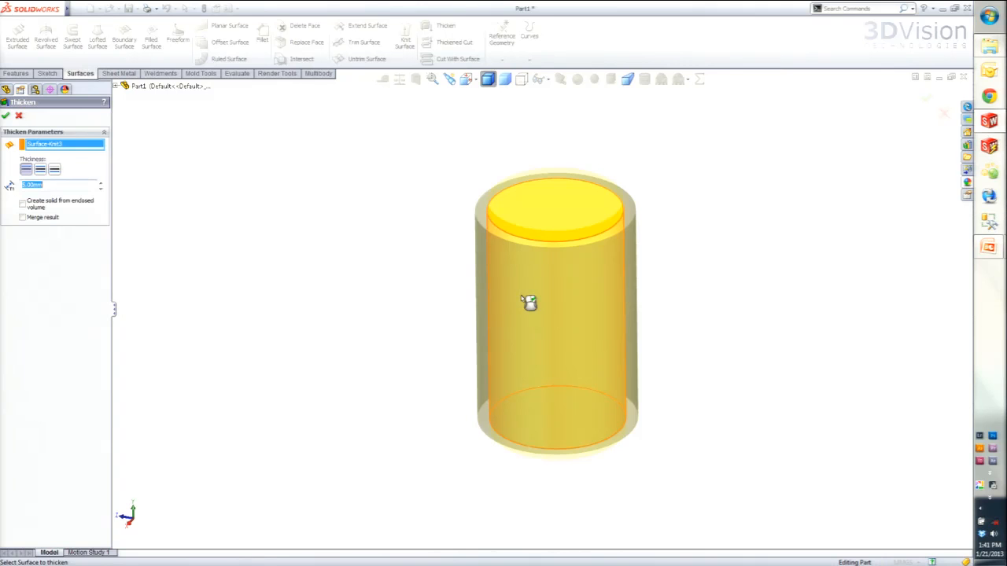
left_click(23, 205)
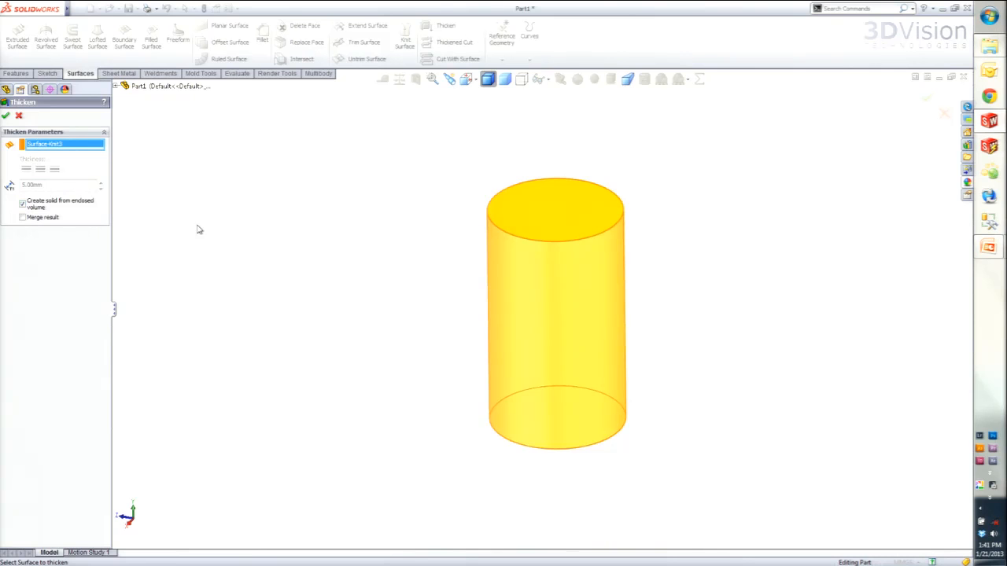
left_click(5, 116)
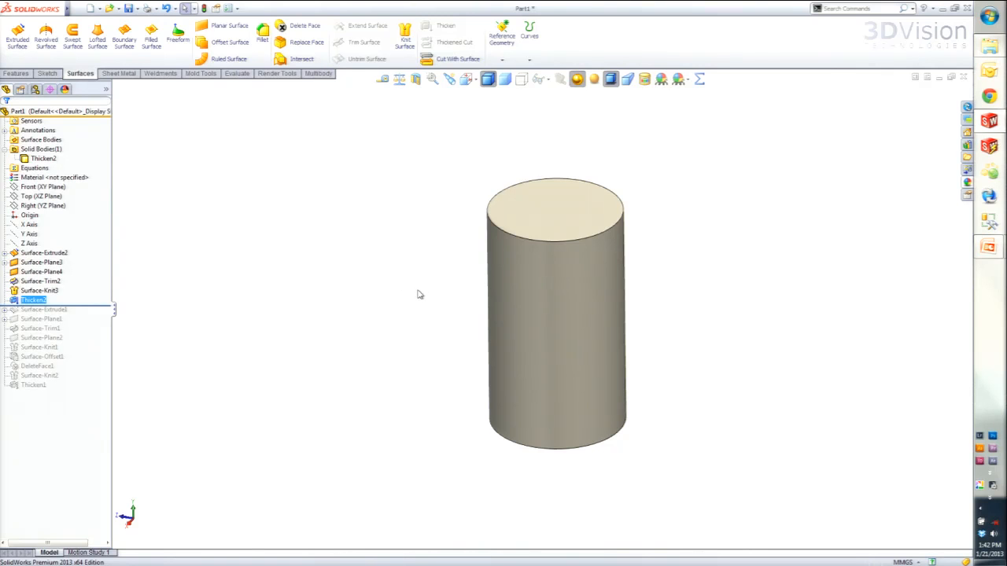
- Switch to the PowerPoint slides to view the solid and surface conversion methods, and return to SOLIDWORKS
key("super+Tab")
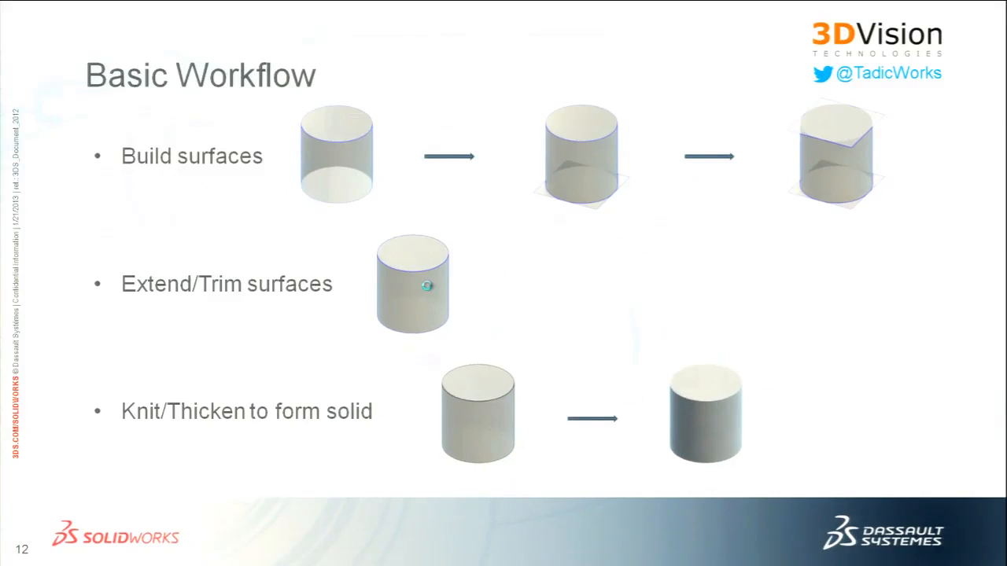
left_click(426, 286)
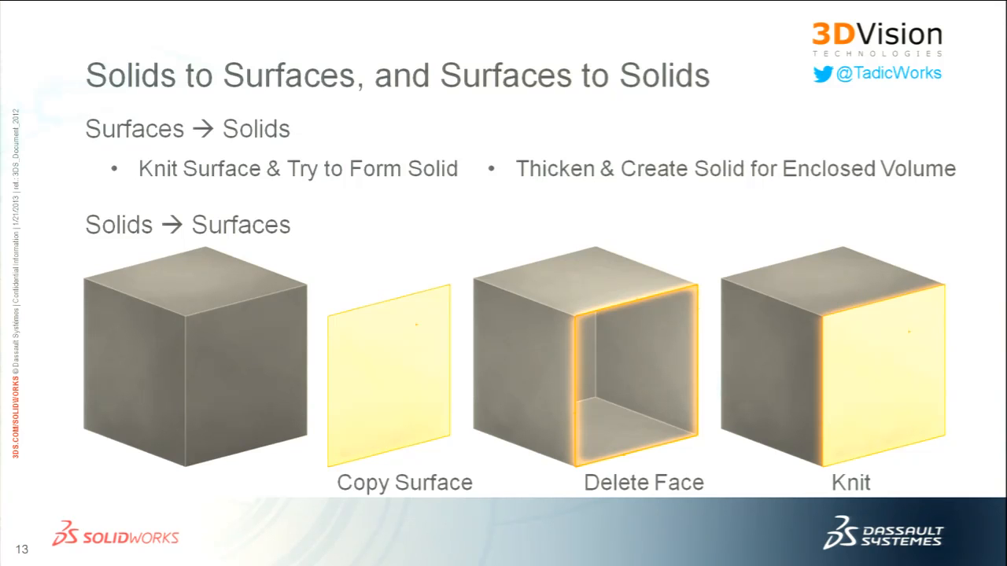
key("super+Tab")
key("super+Tab")
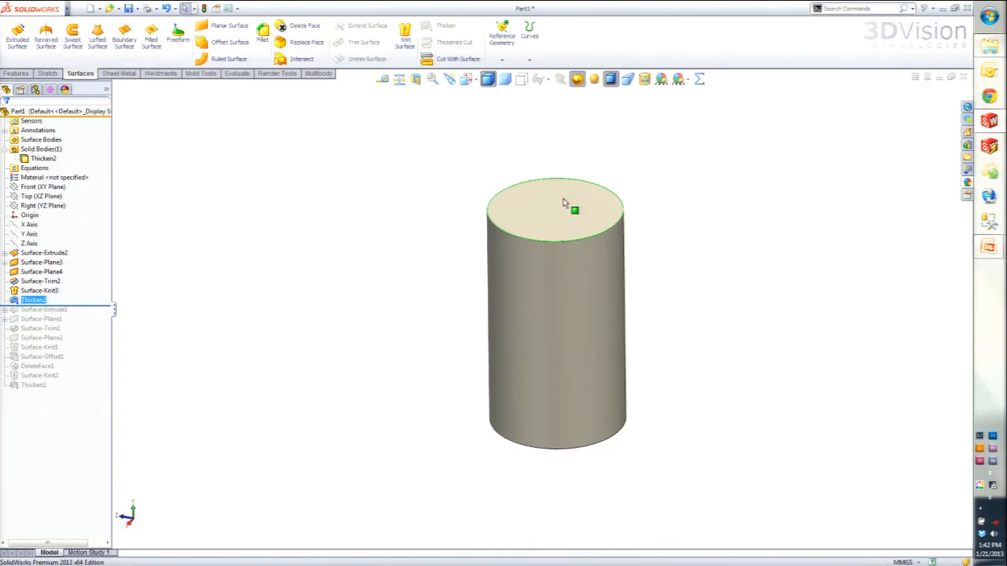
- Delete the cylinder's top face using the plain Delete option, and highlight the resulting surface body
left_click(304, 29)
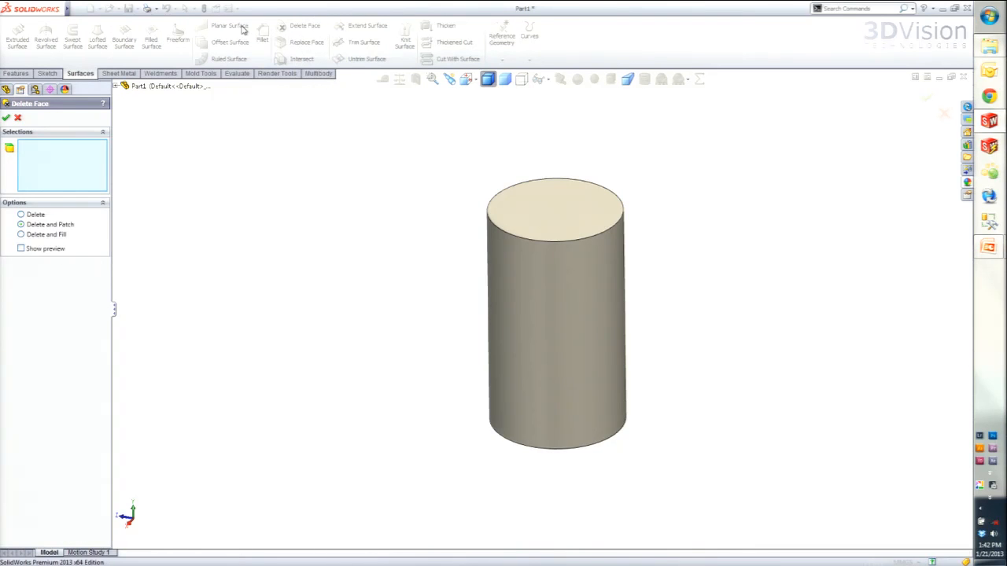
left_click(21, 214)
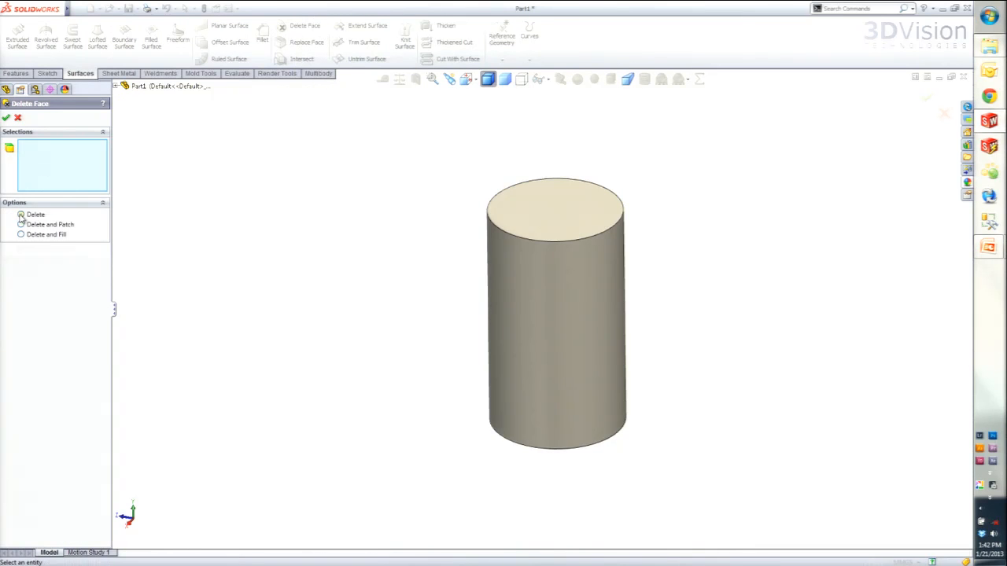
left_click(563, 212)
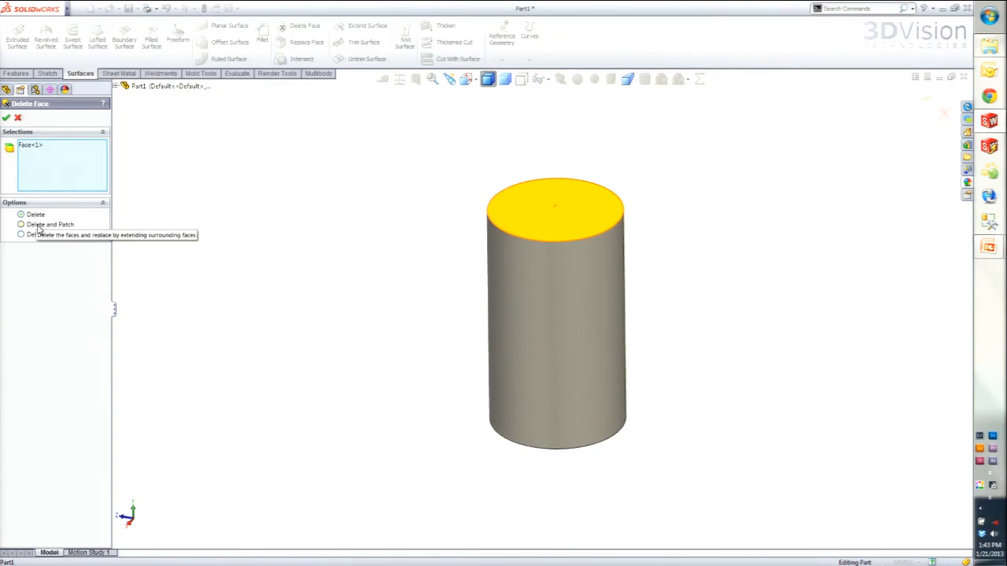
left_click(6, 117)
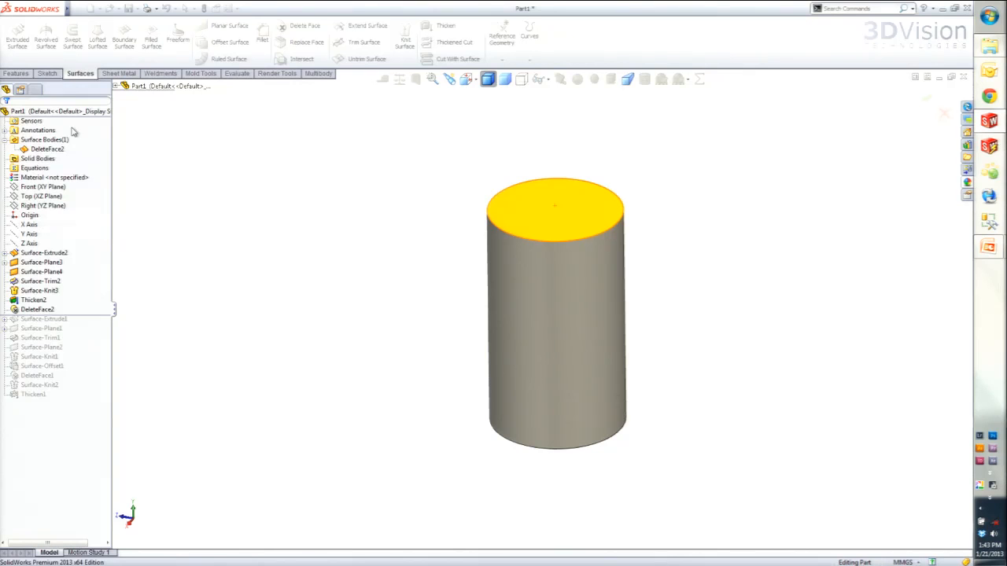
middle_click_drag(362, 261, 359, 380)
middle_click_drag(370, 311, 353, 216)
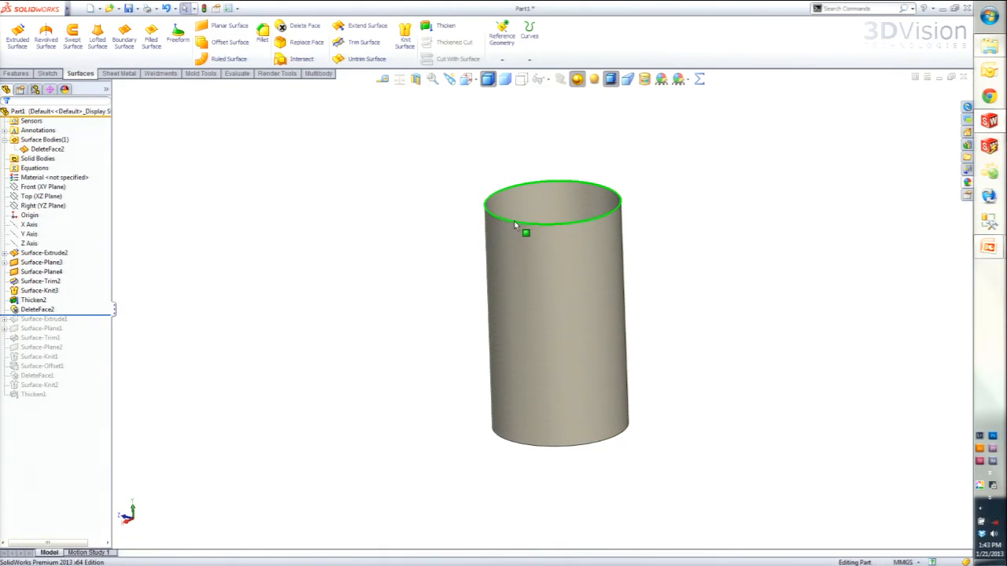
left_click(40, 150)
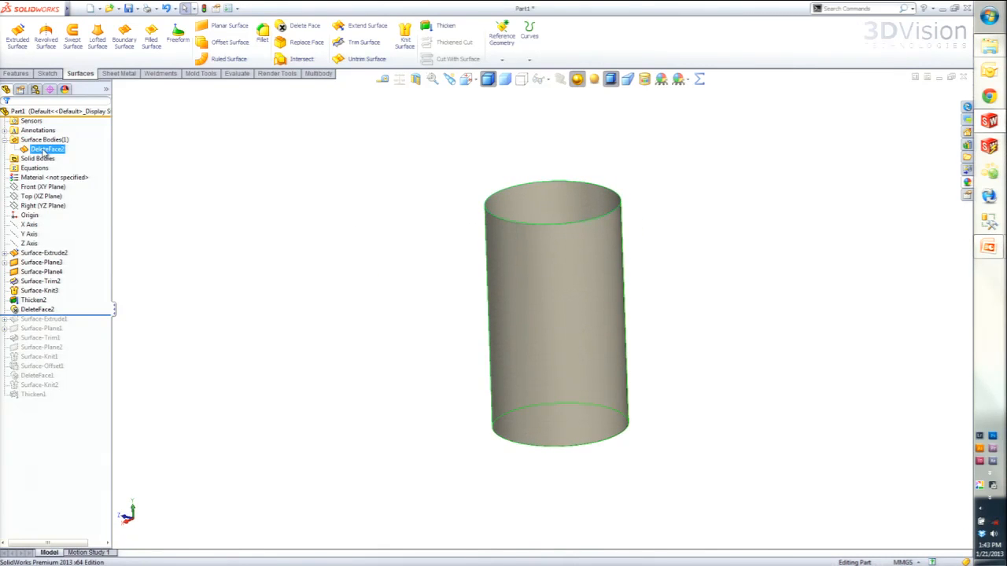
left_click(40, 188)
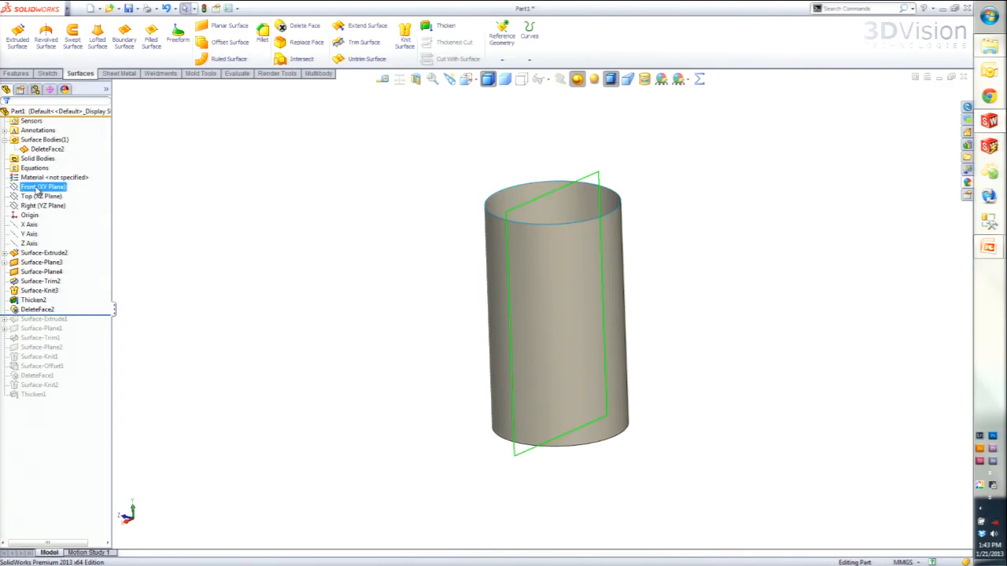
key("Up")
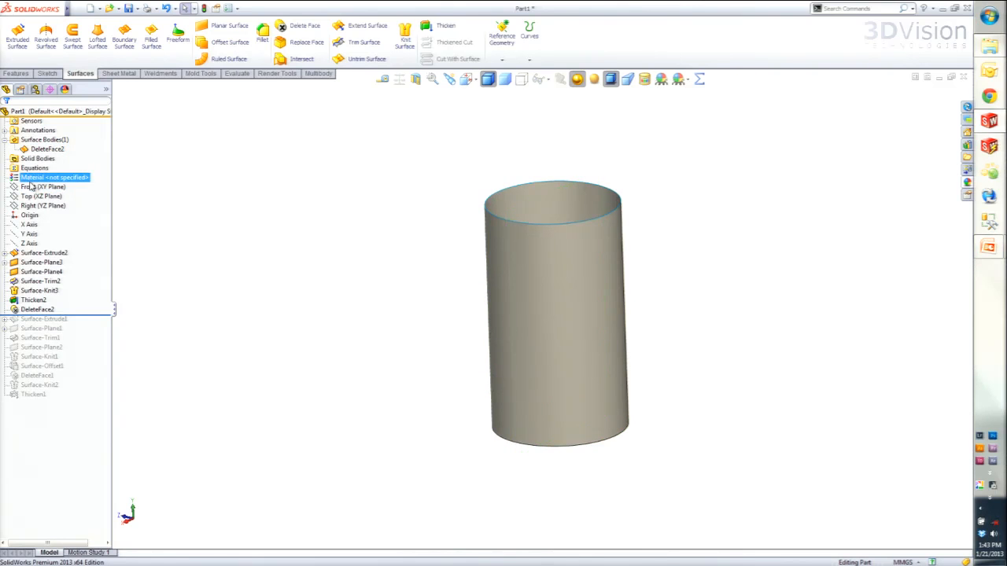
- Roll the feature history back to just before DeleteFace2
mouse_move(515, 308)
middle_mouse_down()
mouse_move(542, 311)
mouse_move(531, 317)
mouse_move(511, 304)
middle_mouse_up()
left_click_drag(87, 313, 89, 305)
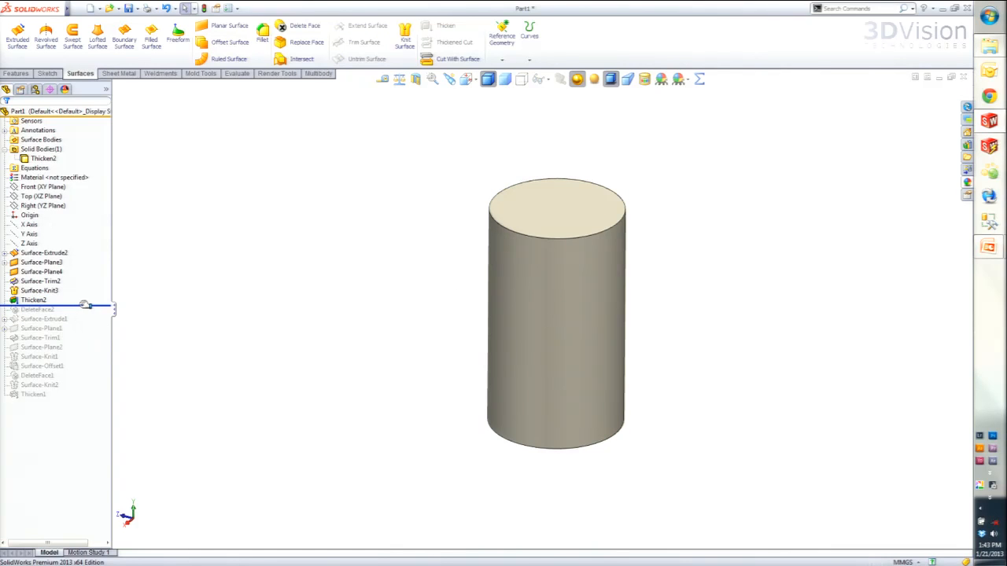
left_click(214, 44)
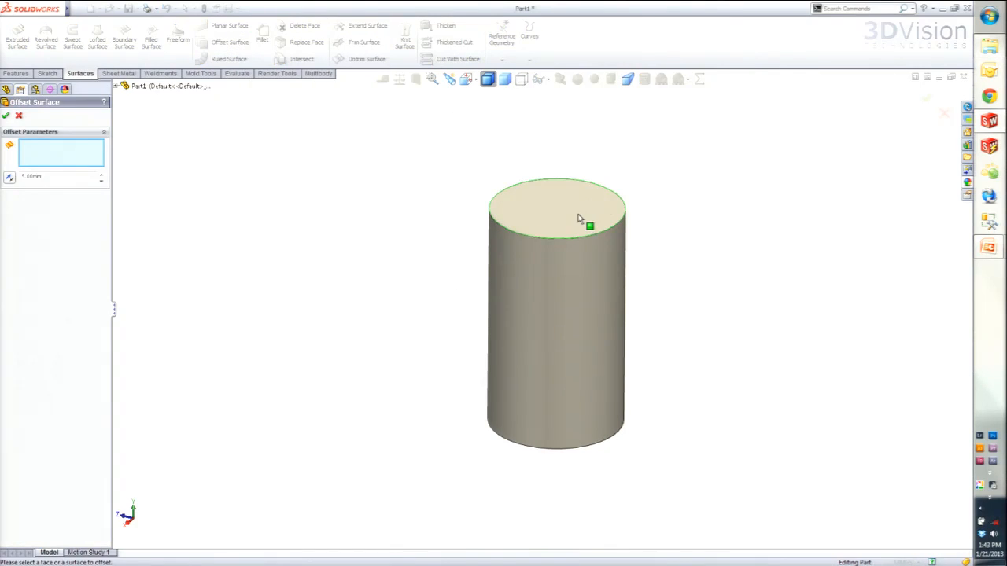
left_click(18, 115)
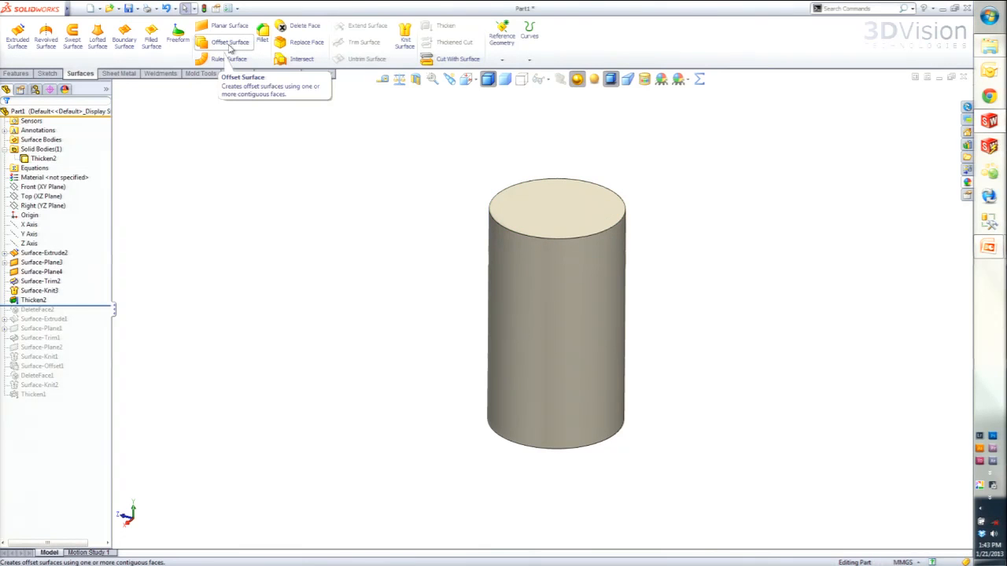
- Copy the solid cylinder's top face as a surface body using Offset Surface with a 0 mm distance
left_click(229, 45)
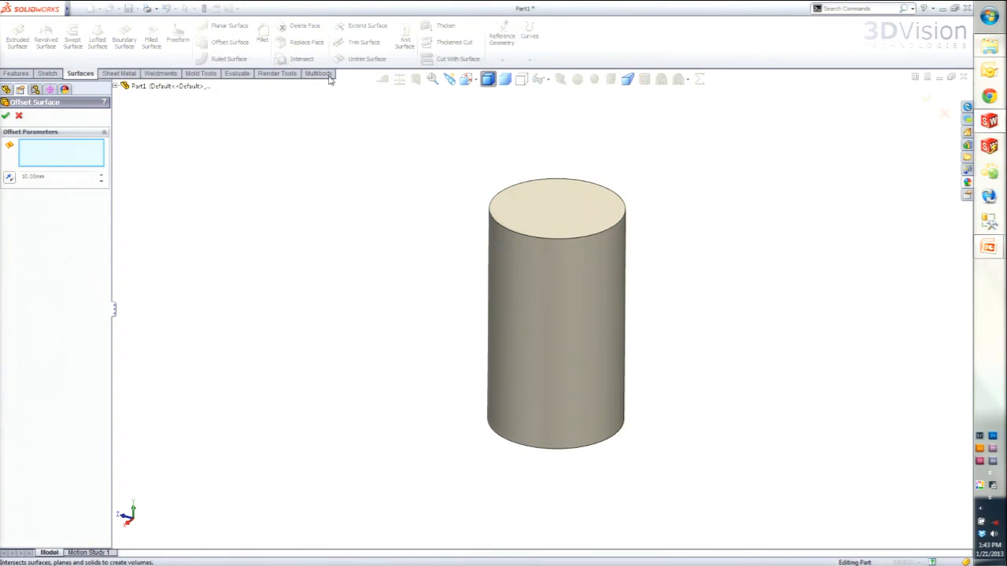
left_click(548, 211)
mouse_move(463, 274)
middle_mouse_down()
mouse_move(477, 229)
mouse_move(465, 254)
middle_mouse_up()
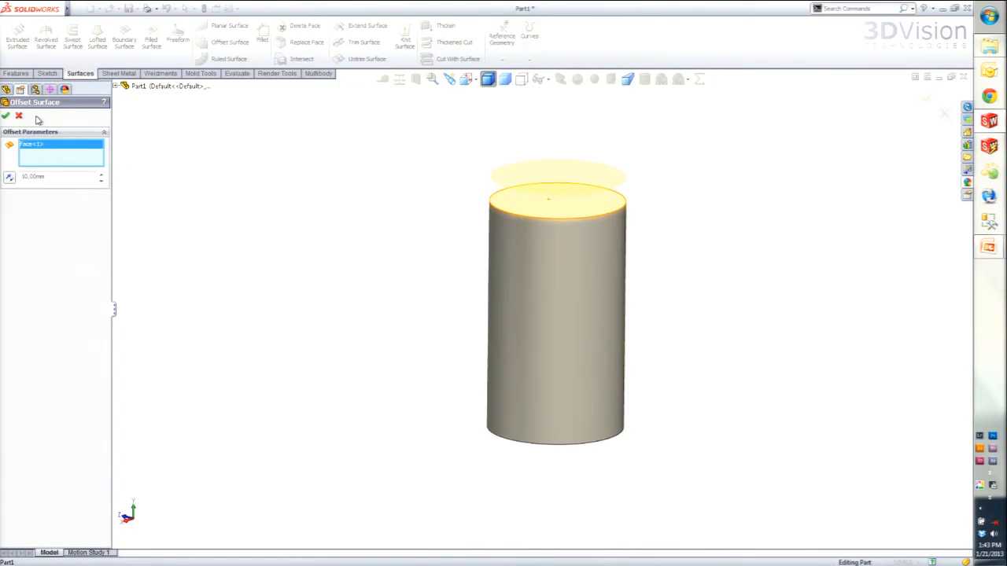
left_click_drag(52, 179, 2, 169)
type("0")
key("Return")
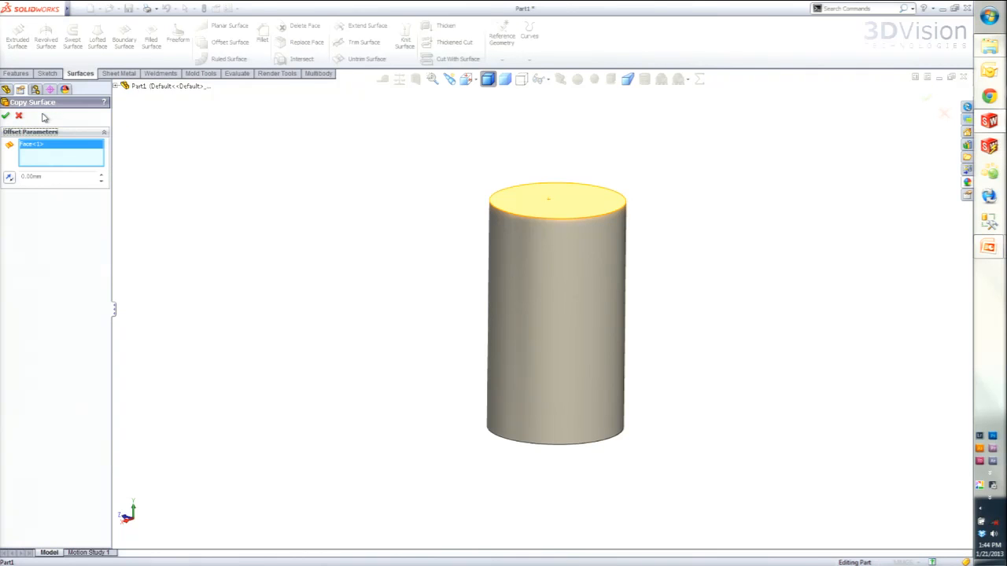
left_click(6, 115)
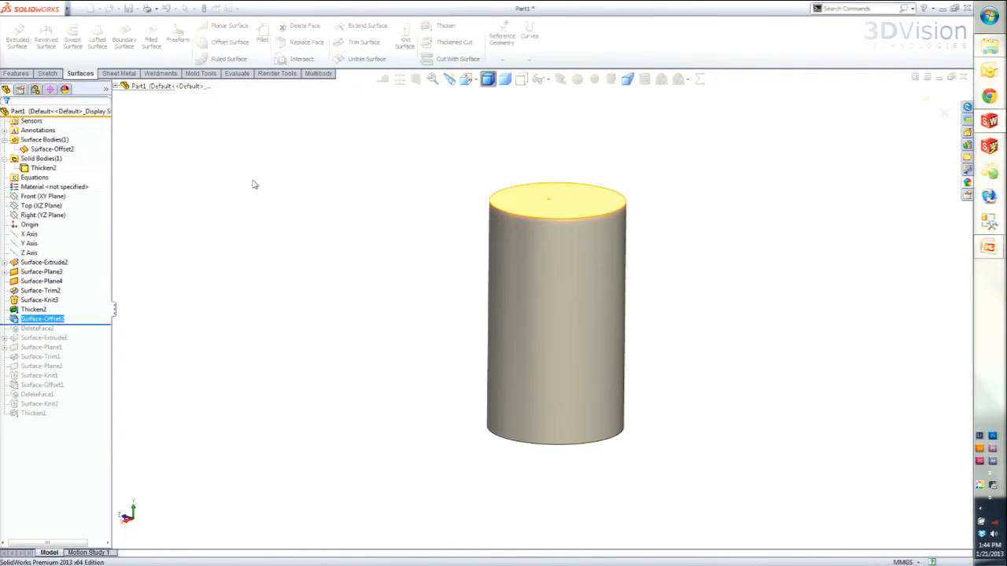
- Highlight the copied top surface and the solid cylinder to check that both bodies exist
middle_click_drag(359, 279, 368, 323)
left_click(54, 151)
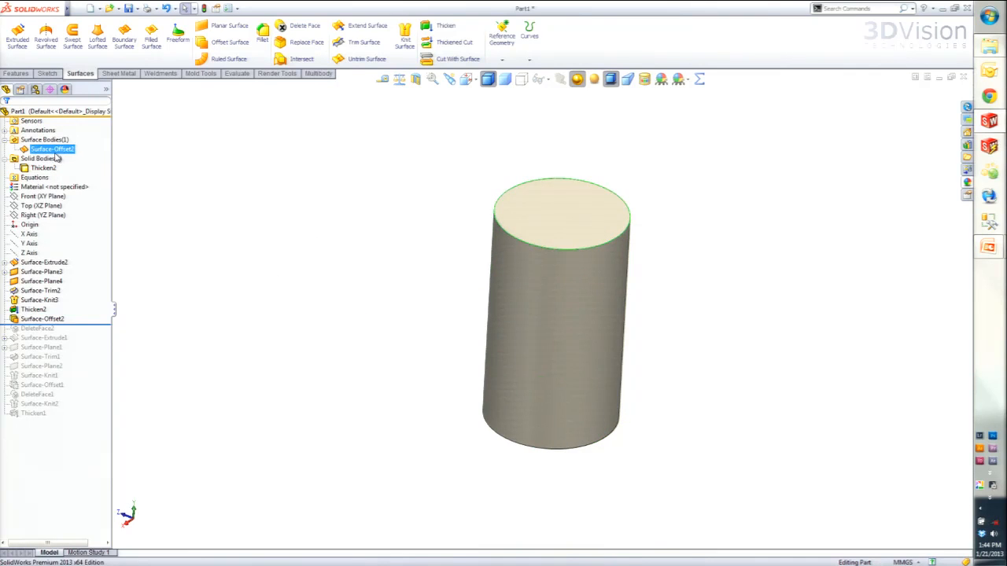
left_click(44, 168)
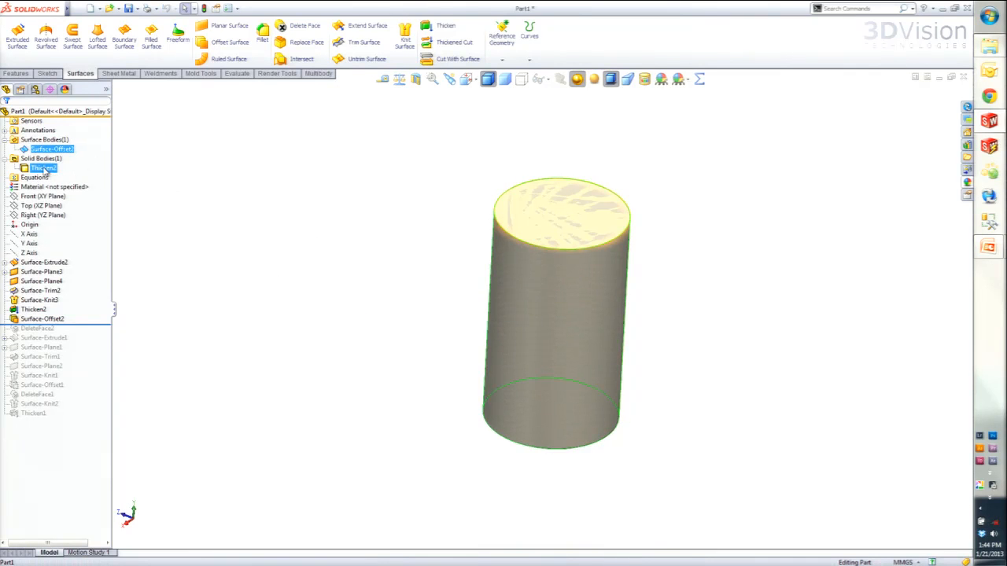
left_click(227, 246)
- Roll the feature history forward past DeleteFace2 and highlight the copied top surface and the open cylinder surface in turn
left_click_drag(76, 325, 79, 334)
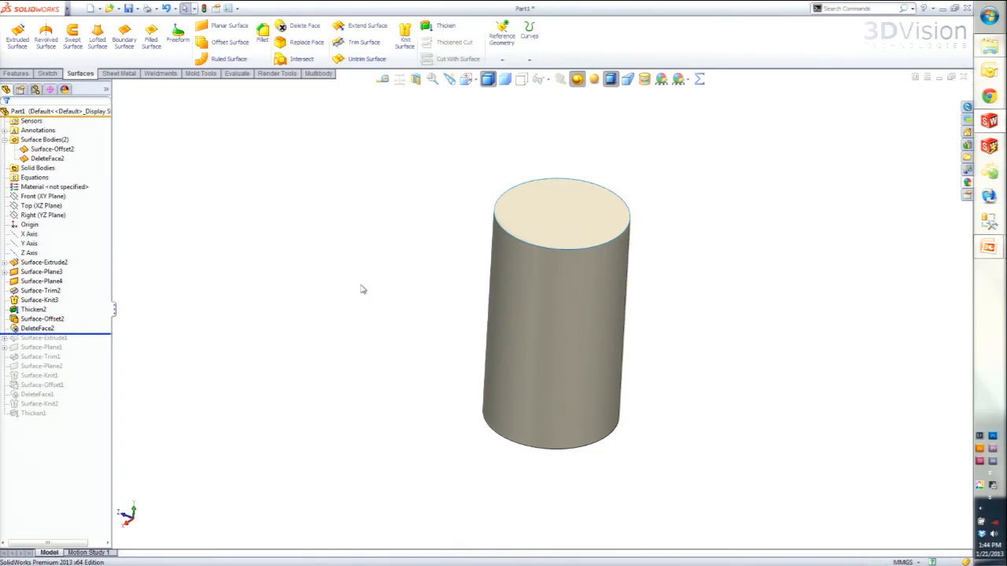
left_click(51, 149)
left_click(49, 158)
left_click(34, 150)
left_click(34, 159)
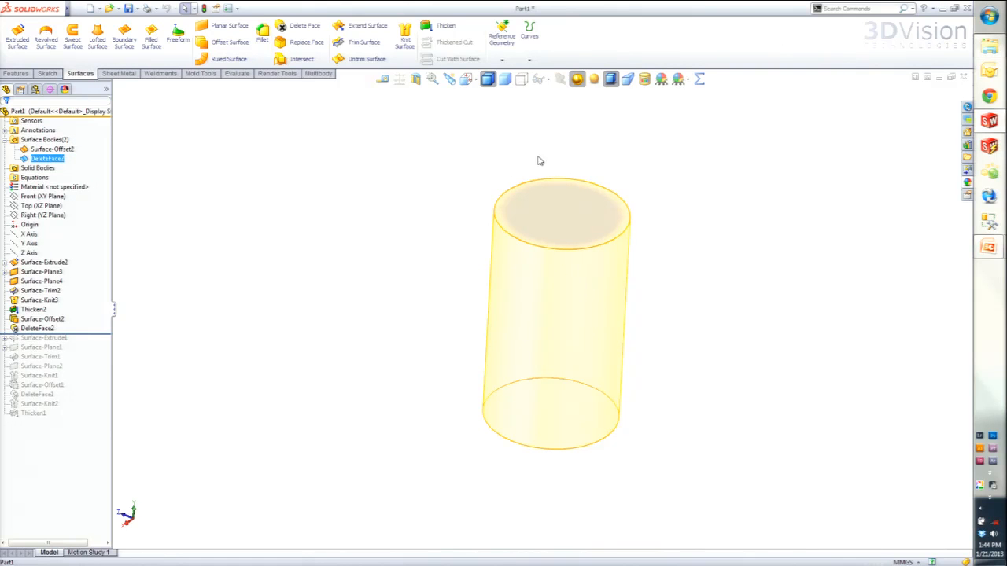
left_click(731, 166)
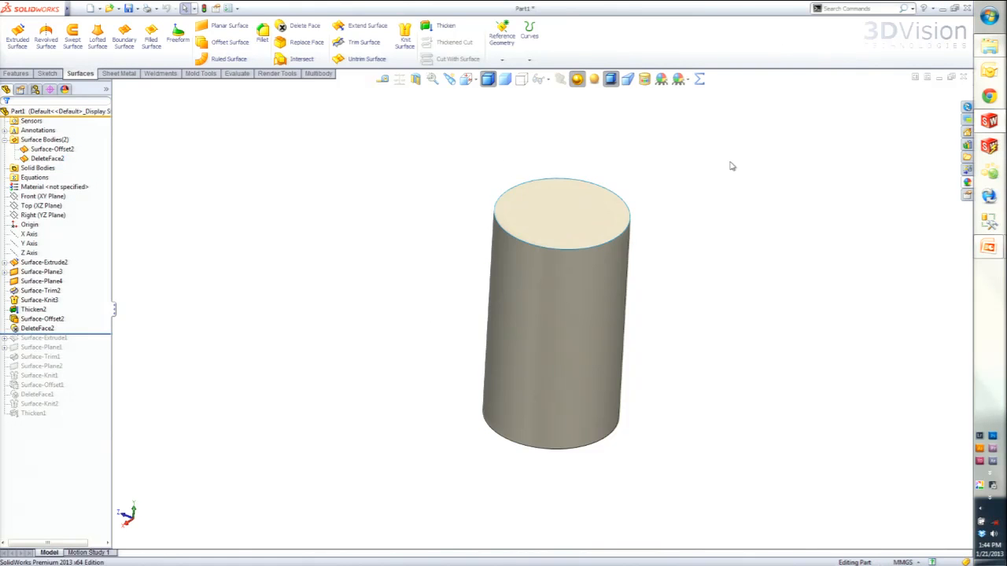
- Close the part and switch to the PowerPoint presentation
left_click(963, 77)
left_click(448, 299)
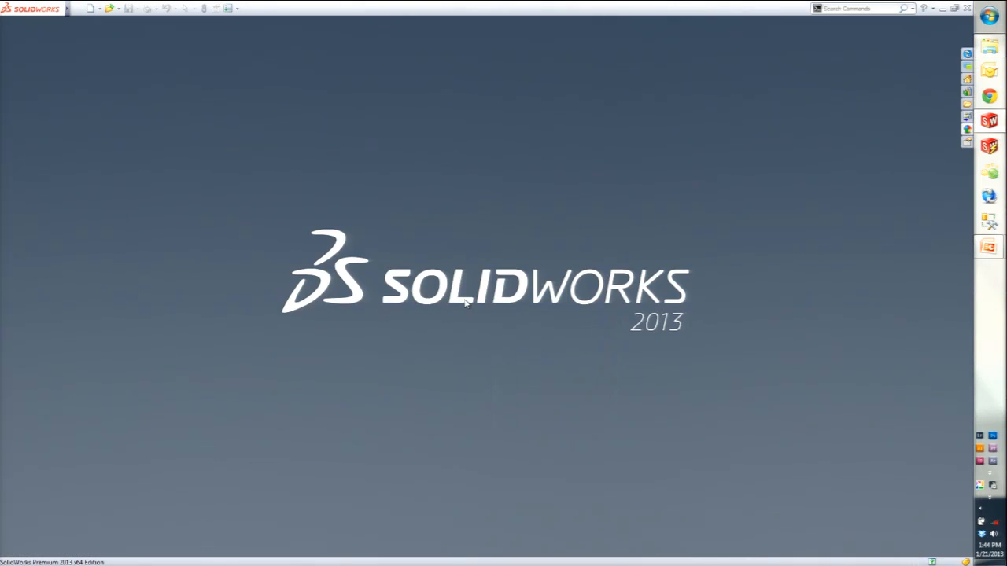
key("alt+Tab")
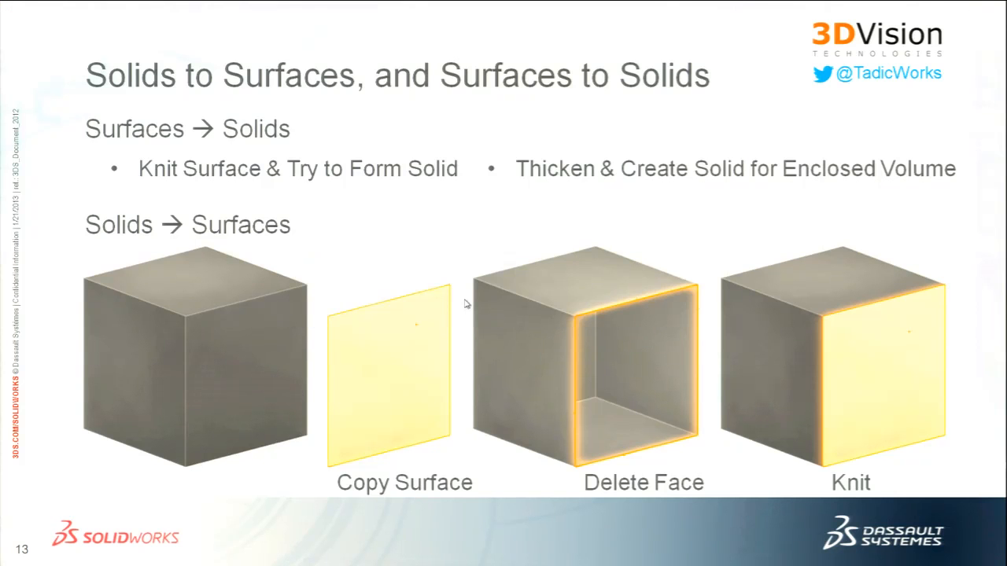
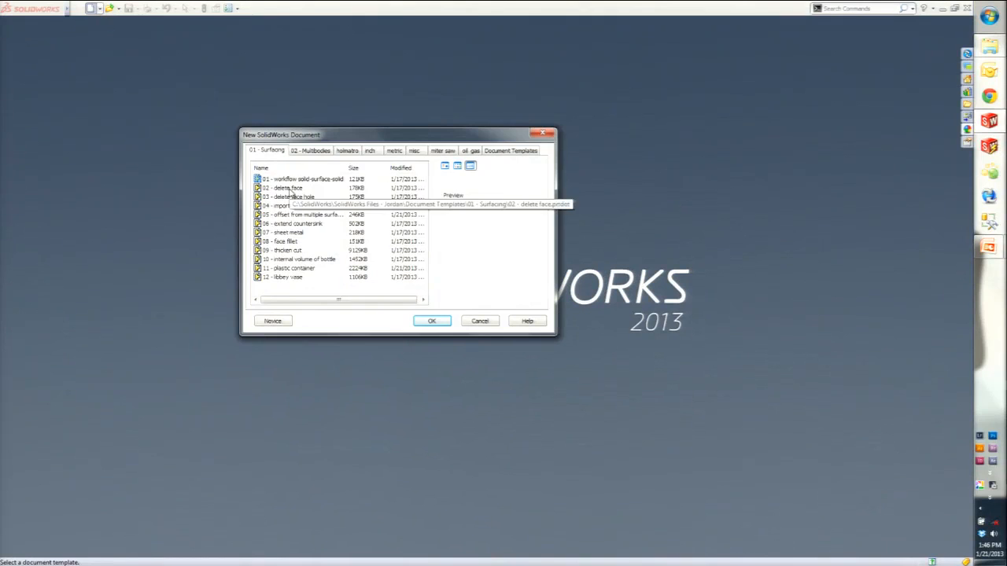
- Roll the feature history back to just after Body-Delete1 and forward again past Revolve1 to review how the part was built
middle_click_drag(441, 378, 387, 355)
left_click_drag(75, 267, 75, 249)
middle_click_drag(455, 362, 352, 290)
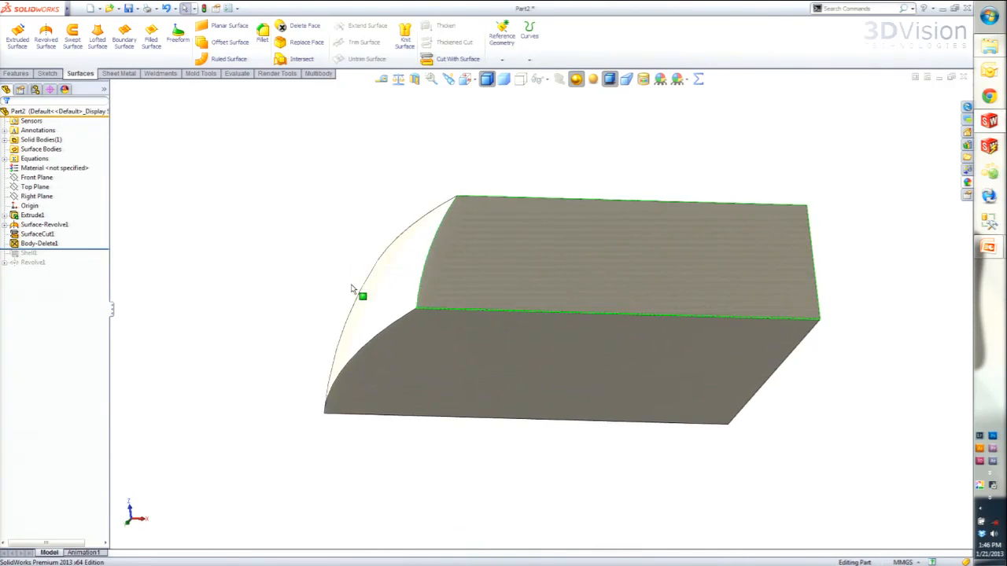
left_click_drag(82, 250, 81, 269)
mouse_move(443, 322)
middle_mouse_down()
mouse_move(401, 366)
mouse_move(402, 378)
mouse_move(400, 286)
mouse_move(409, 316)
mouse_move(425, 315)
middle_mouse_up()
- Highlight the sketch of Revolve1 and examine where the revolved pin meets the shelled part's curved end face
left_click(5, 263)
left_click(24, 271)
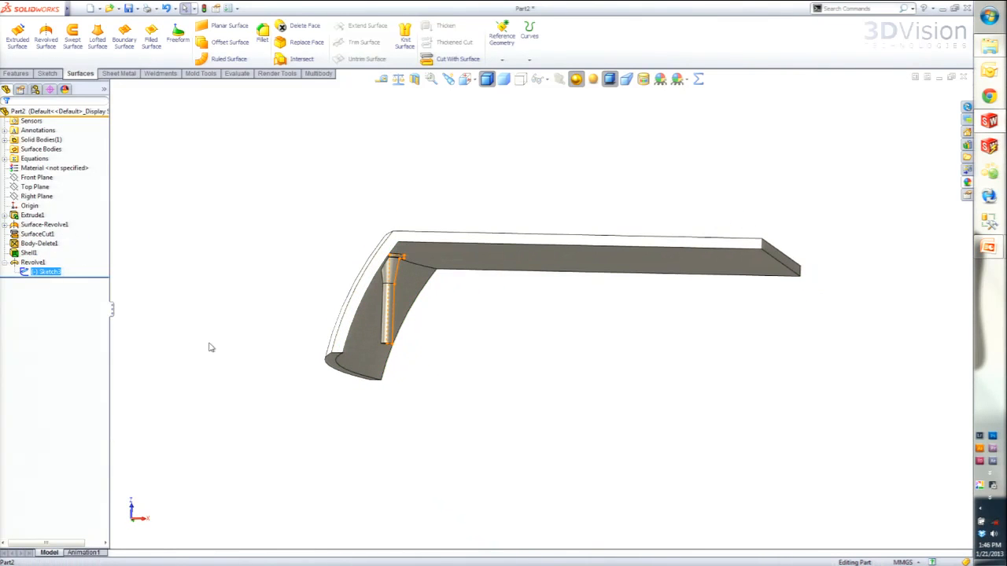
key("ctrl+8")
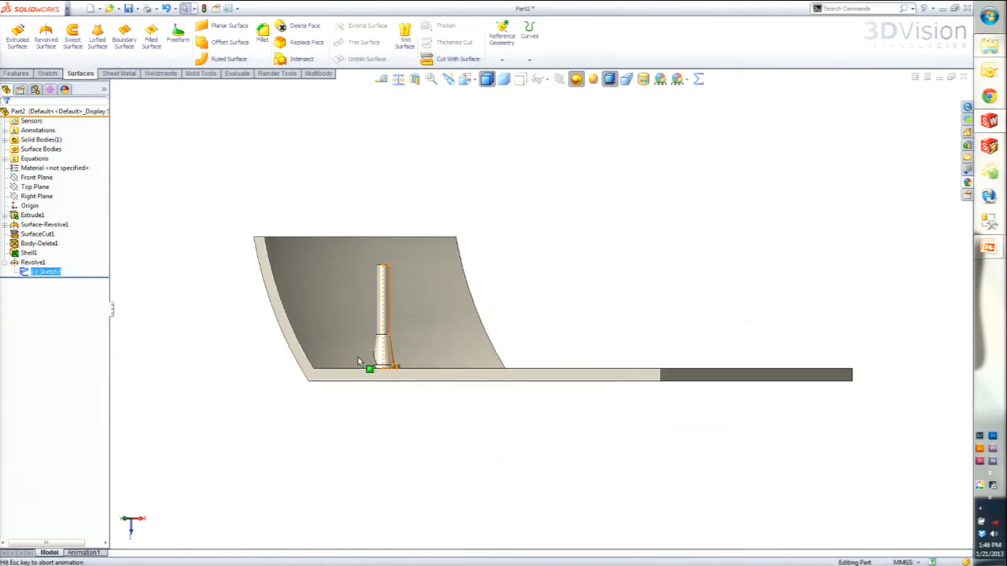
scroll(719, 366, "down", 5)
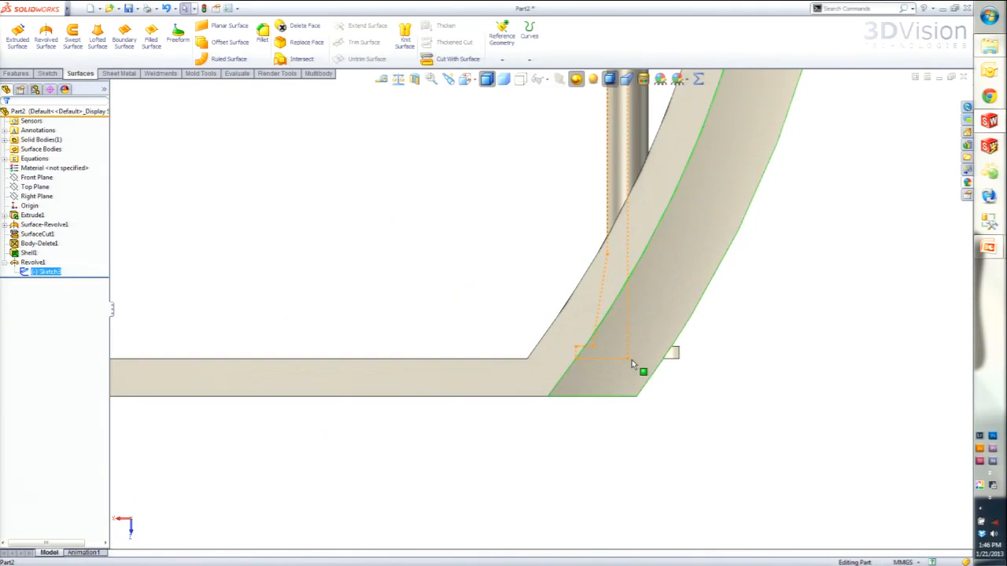
mouse_move(611, 262)
middle_mouse_down()
mouse_move(622, 264)
mouse_move(596, 272)
mouse_move(692, 320)
mouse_move(600, 375)
mouse_move(423, 270)
mouse_move(393, 331)
mouse_move(366, 353)
mouse_move(434, 196)
mouse_move(351, 279)
middle_mouse_up()
scroll(350, 277, "down", 4)
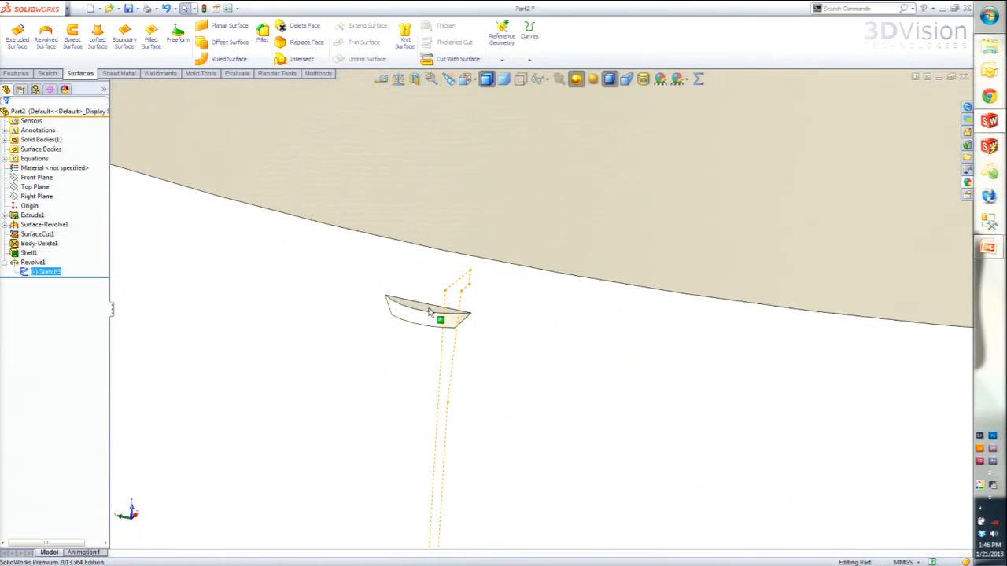
scroll(402, 329, "up", 3)
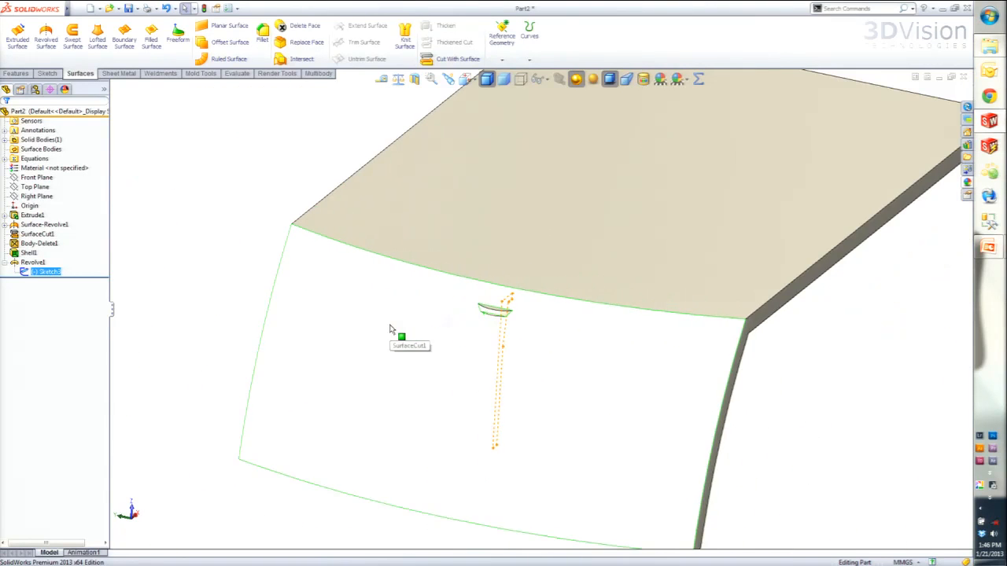
left_click(202, 380)
scroll(347, 396, "up", 3)
mouse_move(450, 420)
middle_mouse_down()
mouse_move(380, 378)
mouse_move(349, 380)
mouse_move(407, 412)
middle_mouse_up()
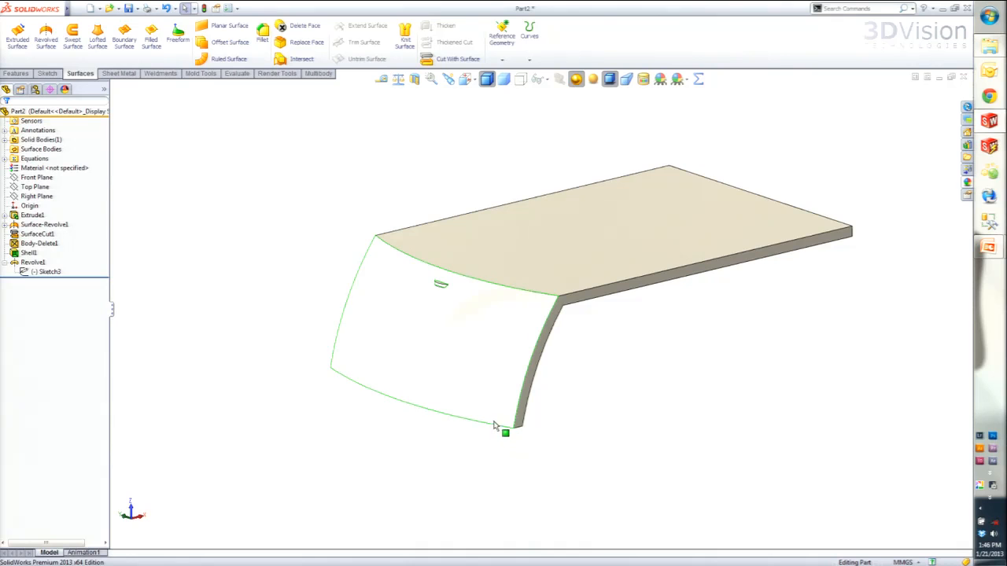
- Remove the three small faces protruding from the curved end face using Delete Face with the Delete and Patch option
left_click(297, 28)
scroll(456, 293, "down", 5)
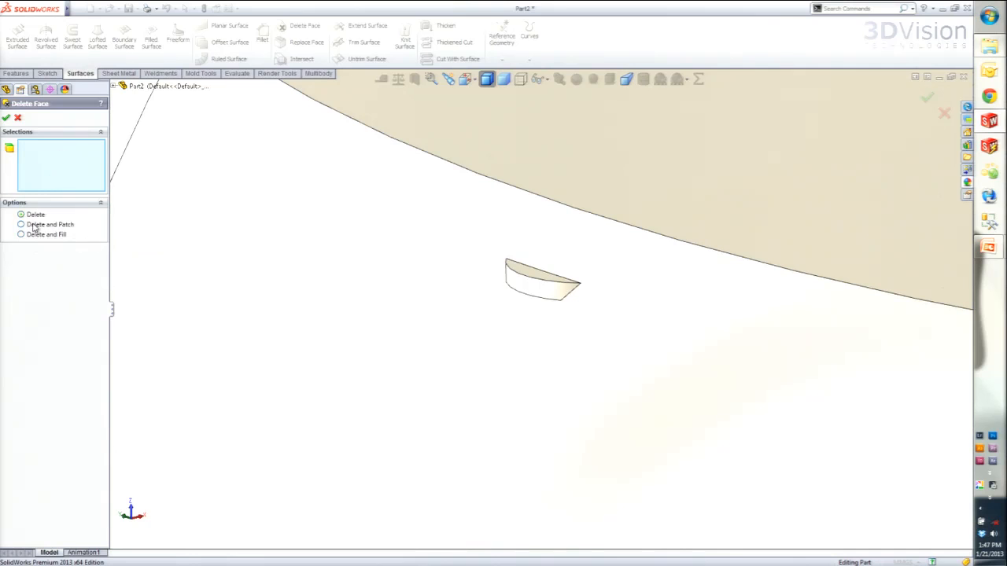
left_click(24, 226)
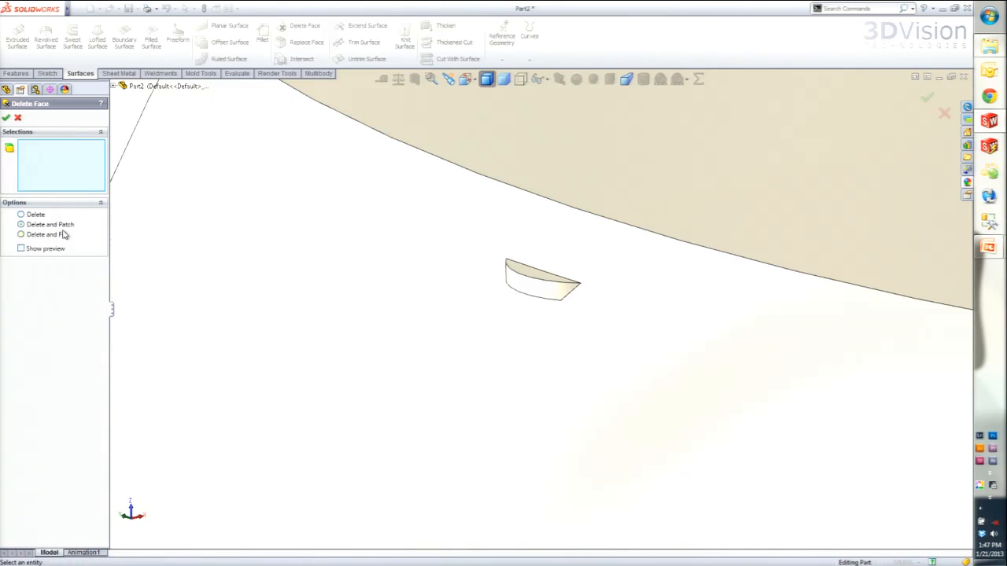
left_click(539, 279)
left_click(542, 289)
middle_click_drag(542, 289, 549, 218)
left_click(530, 305)
scroll(557, 313, "up", 2)
middle_click_drag(558, 315, 578, 441)
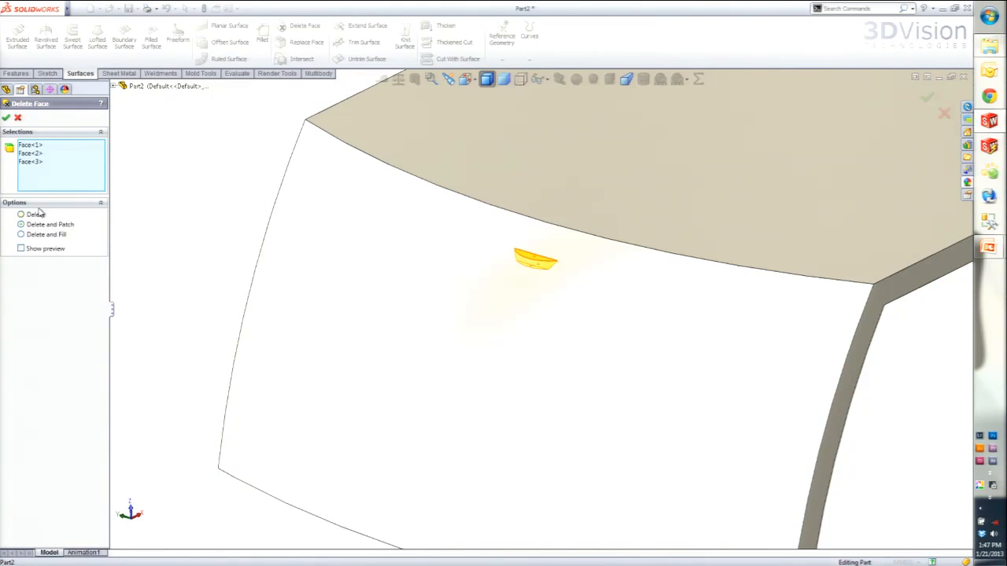
left_click(6, 118)
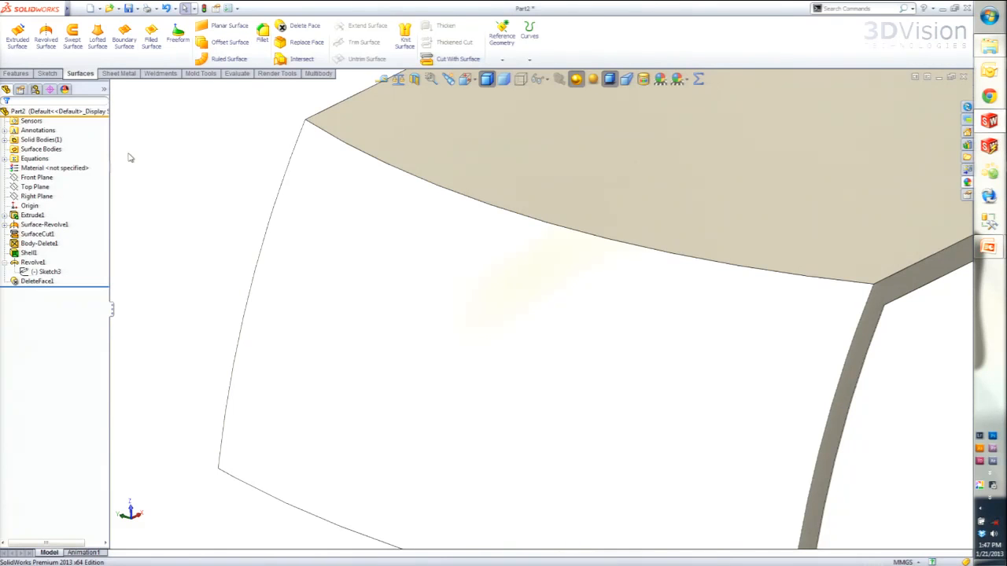
- Highlight the part's solid body to check the patched end face and the pin behind it
left_click(6, 140)
left_click(45, 149)
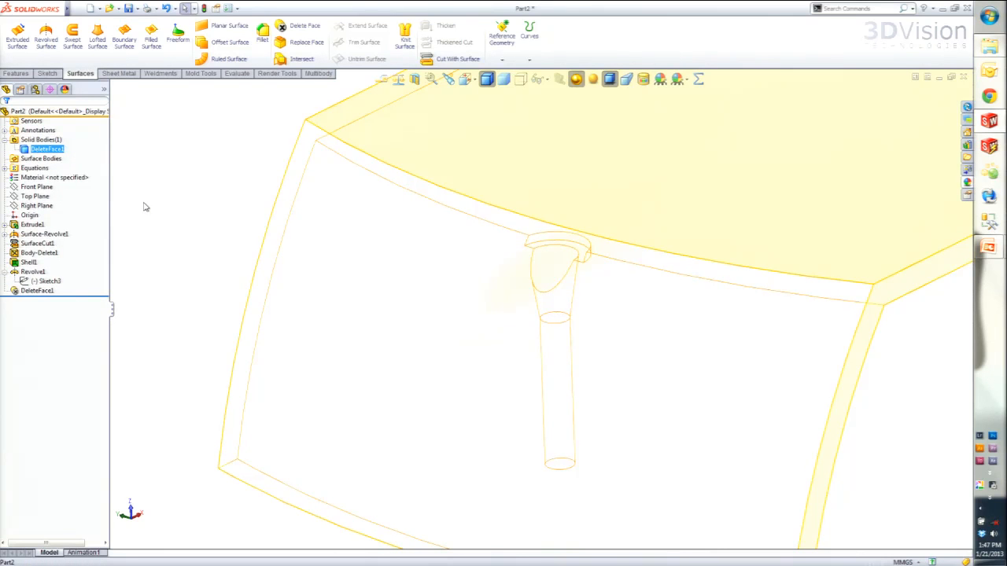
scroll(307, 252, "up", 6)
scroll(897, 316, "down", 1)
left_click(321, 194)
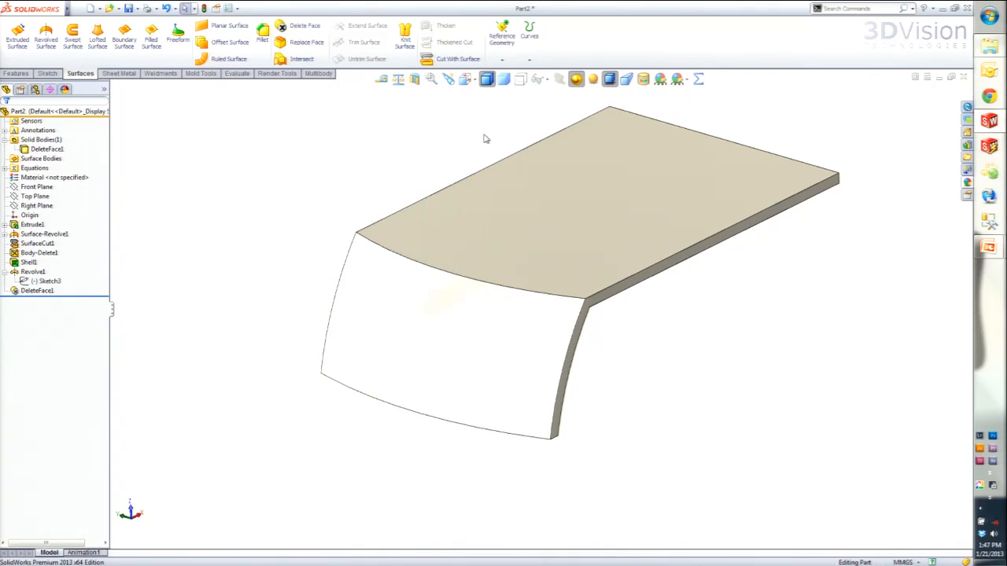
scroll(485, 138, "down", 2)
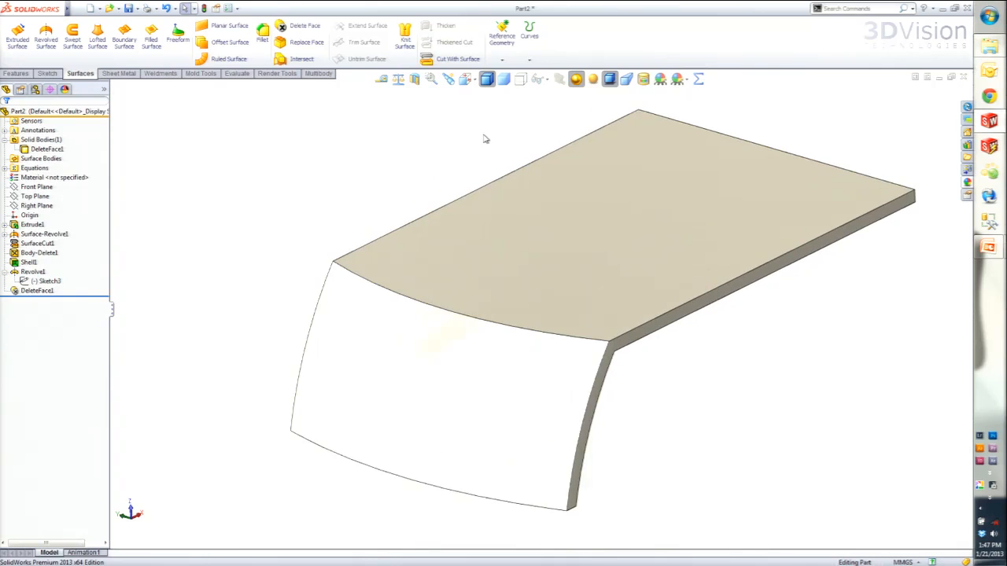
- Close the part without saving and start a new part from the 03 - delete face hole template
left_click(965, 78)
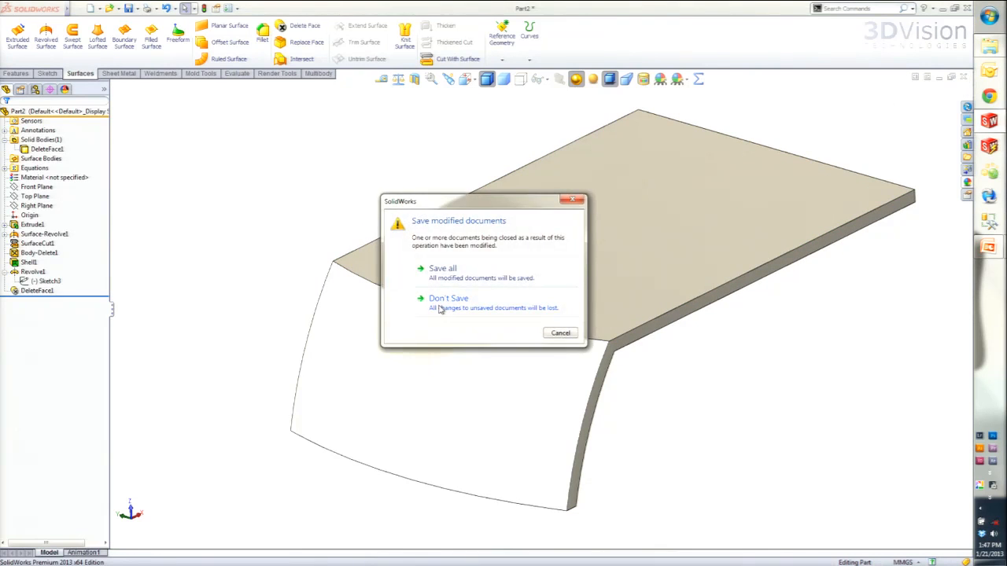
left_click(442, 306)
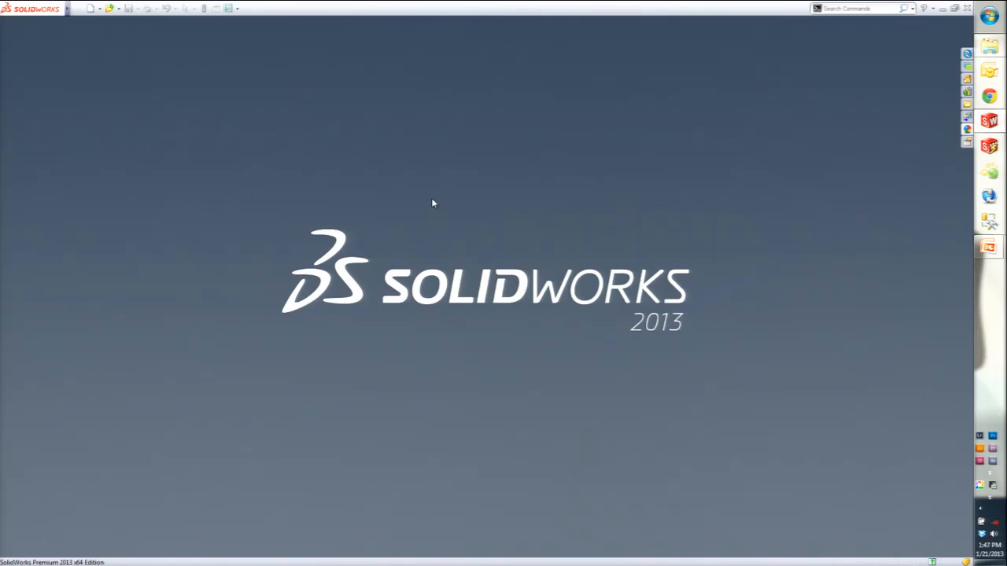
left_click(91, 9)
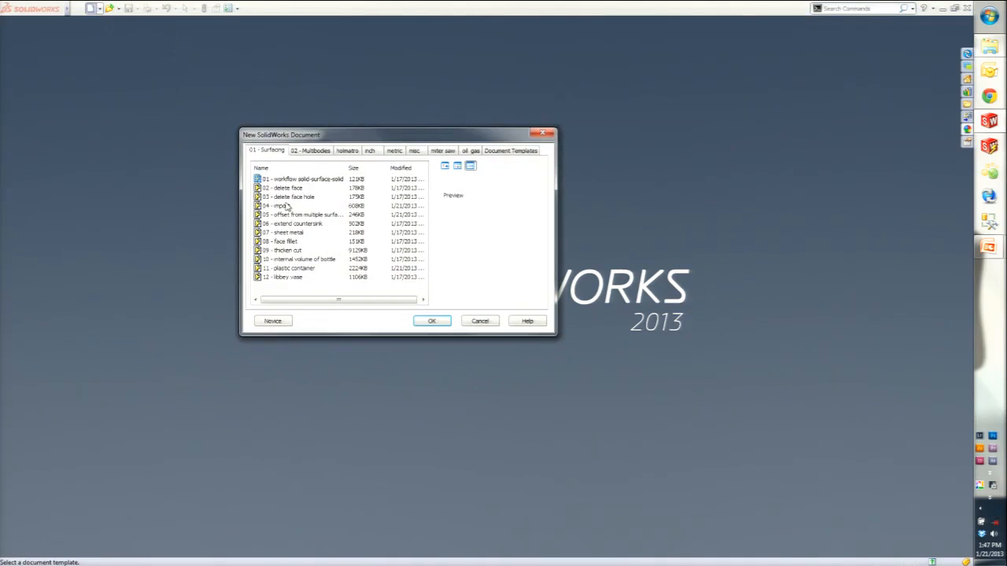
double_click(285, 198)
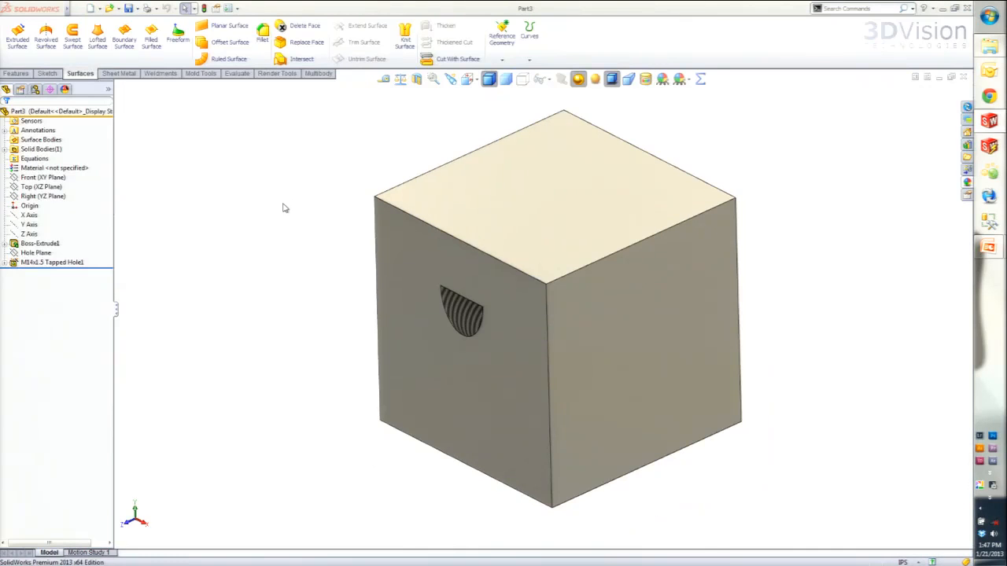
- Make the cube's two visible side faces transparent through their advanced appearance settings
double_click(509, 395)
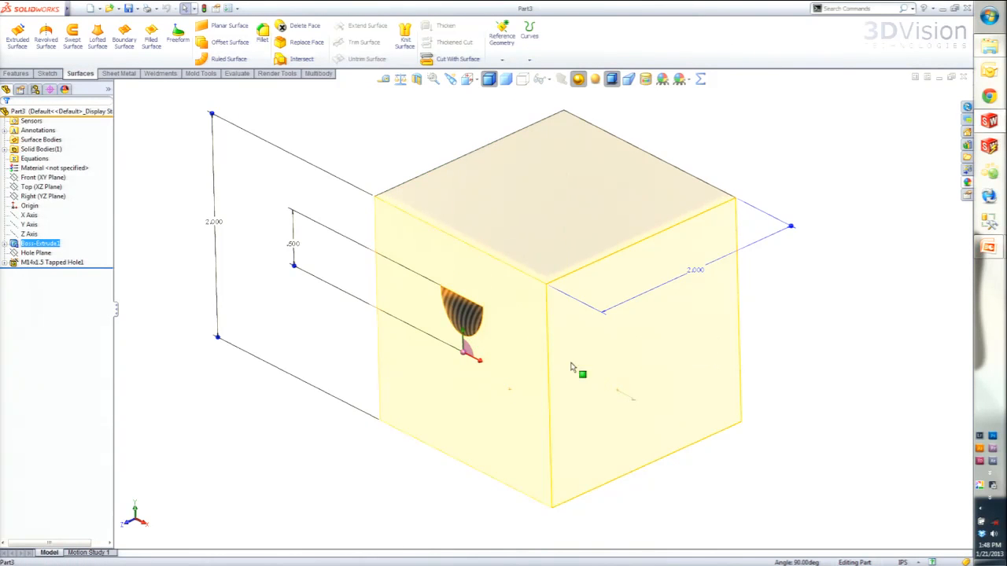
right_click(598, 360)
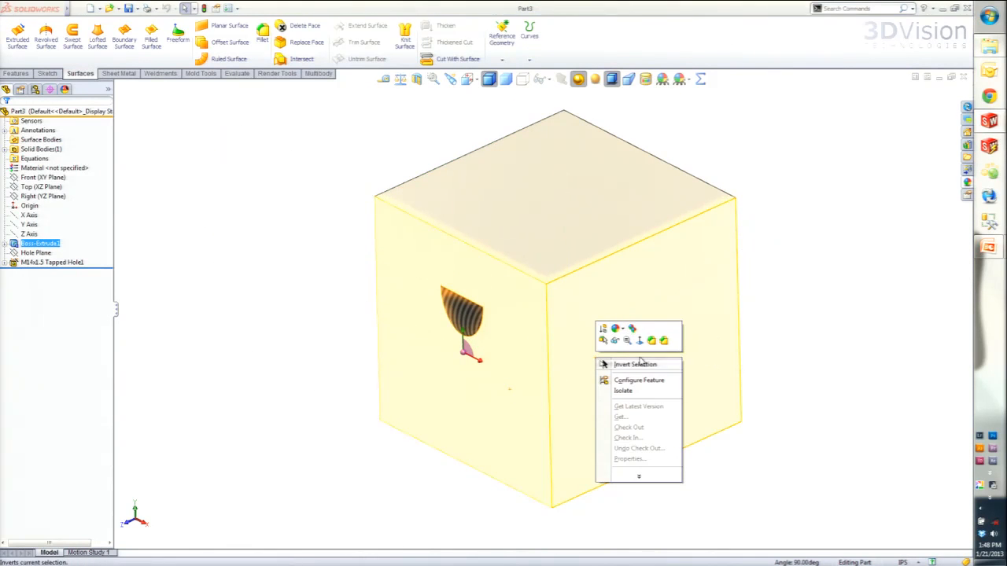
left_click(620, 329)
left_click(632, 358)
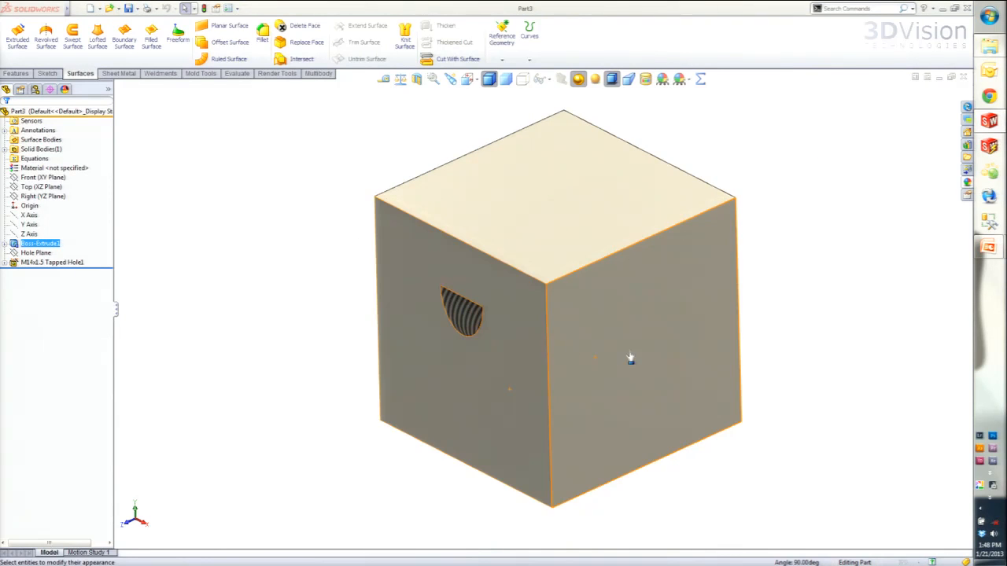
left_click(77, 135)
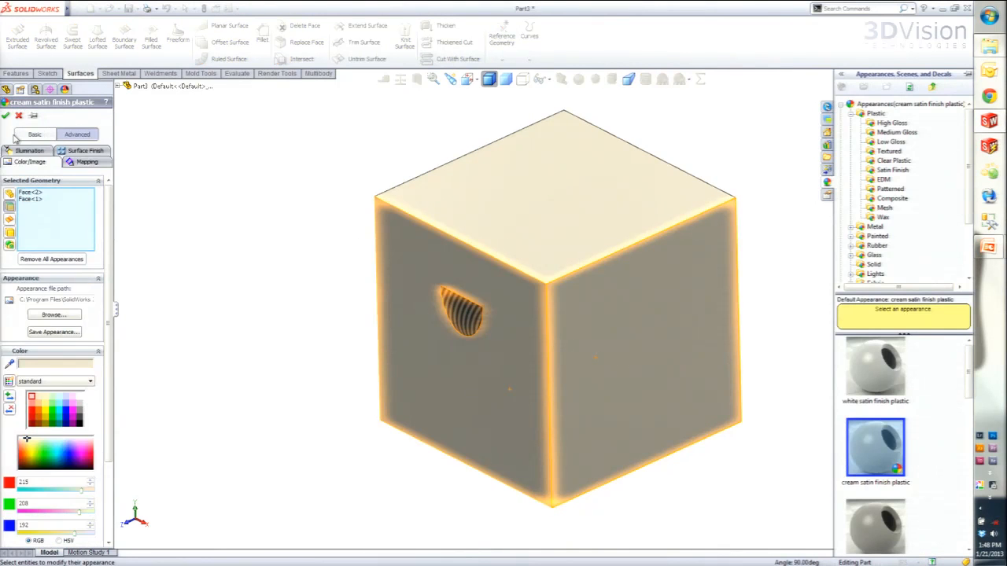
left_click(28, 161)
left_click_drag(11, 387, 65, 389)
key("Return")
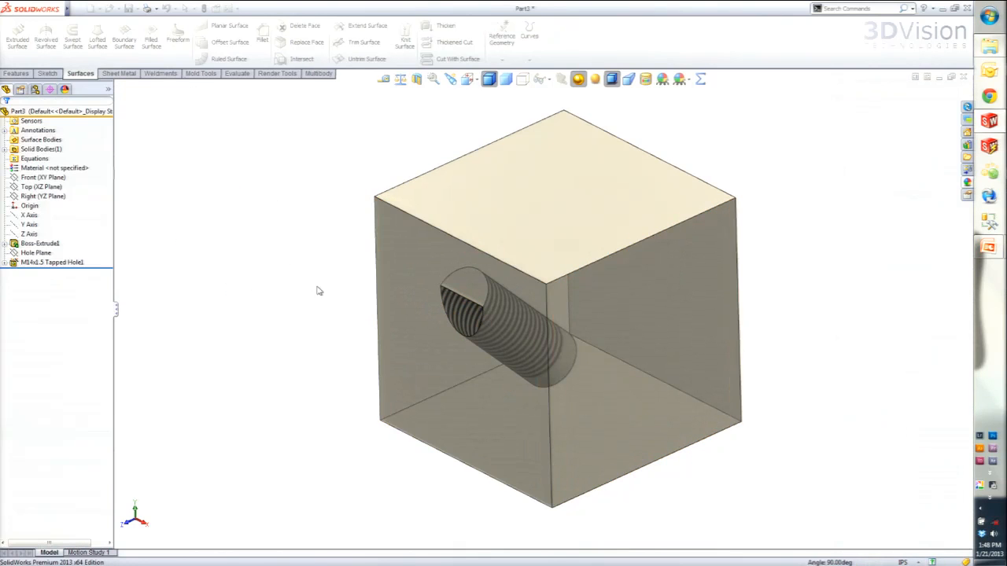
- Highlight the extruded block, the angled Hole Plane and the M14x1.5 tapped hole in turn to review the part's construction
middle_click_drag(527, 421, 496, 361)
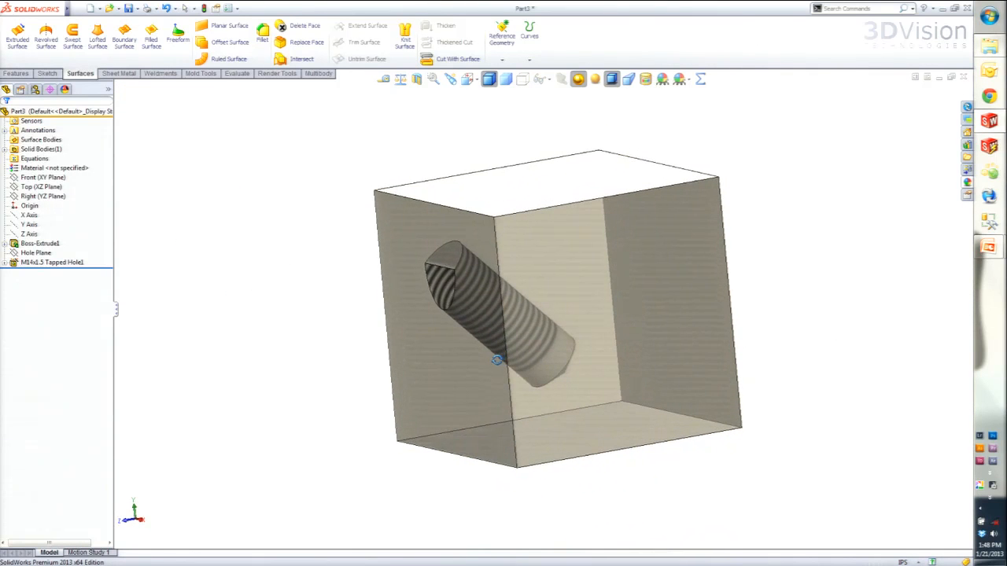
left_click(39, 244)
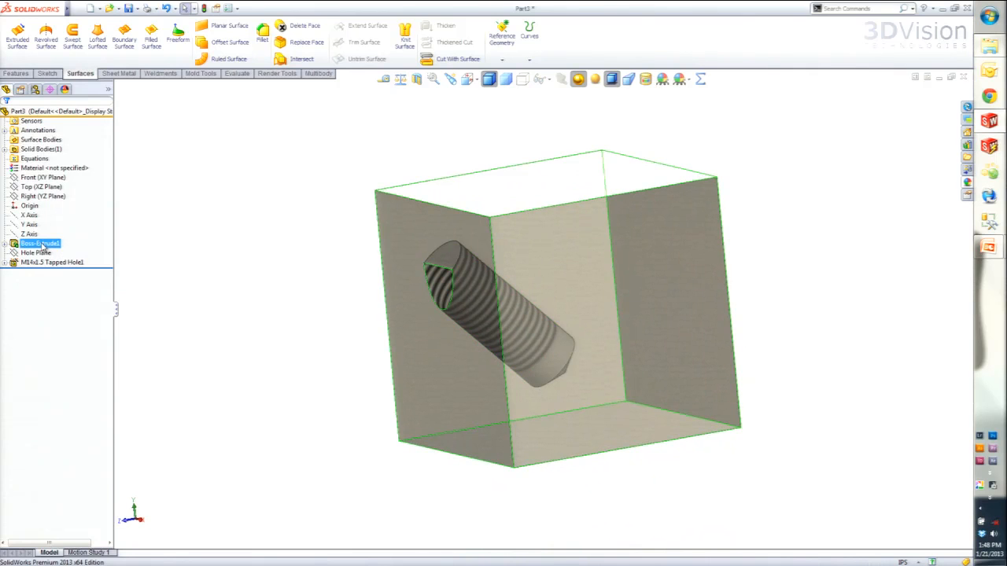
left_click(35, 253)
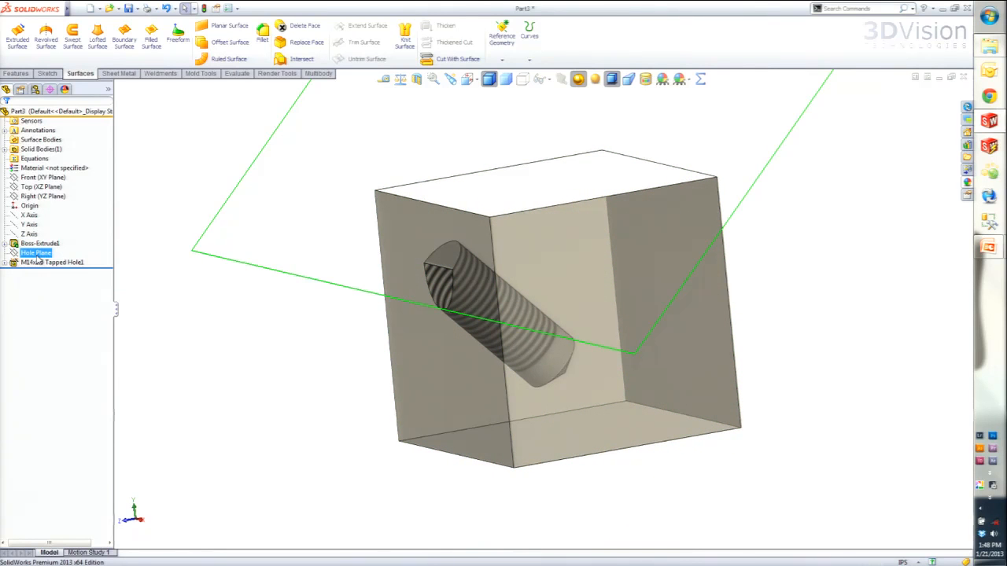
left_click(54, 263)
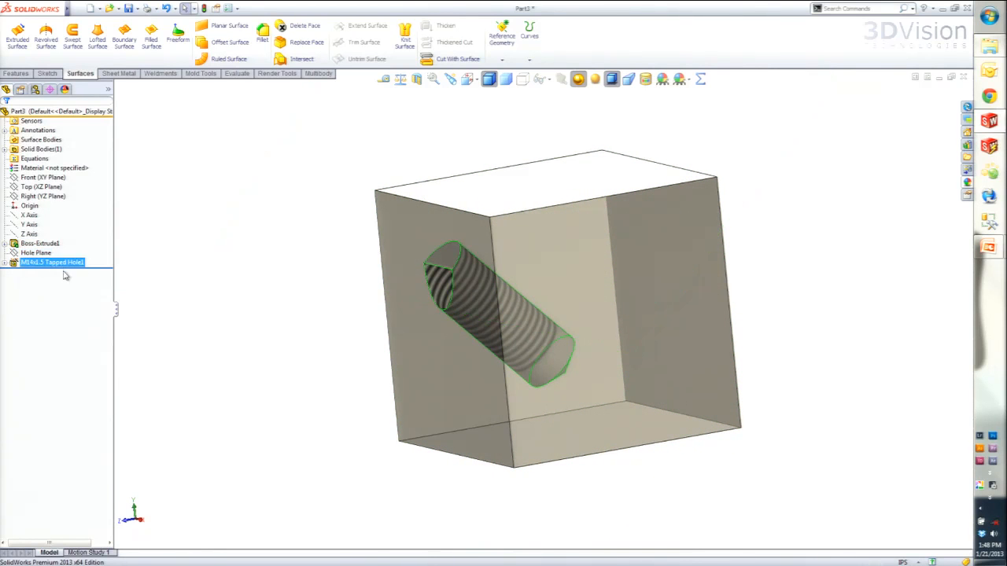
left_click(32, 253)
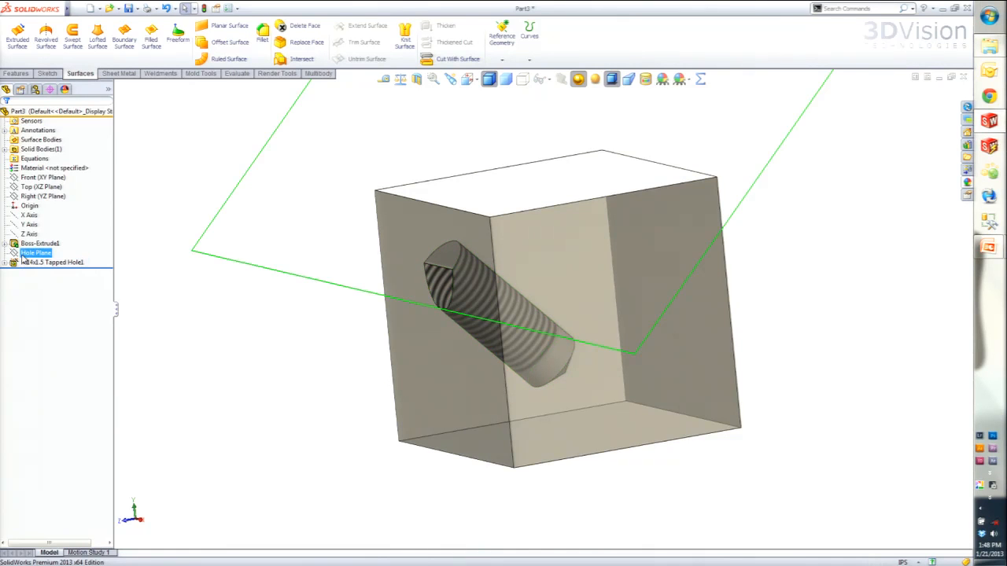
scroll(621, 197, "up", 6)
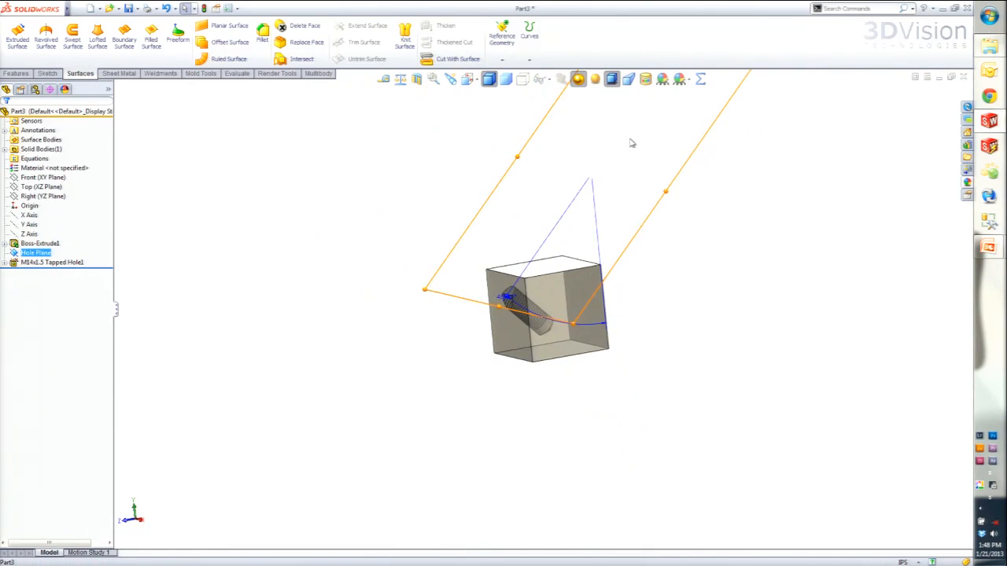
scroll(528, 308, "down", 6)
scroll(529, 307, "down", 1)
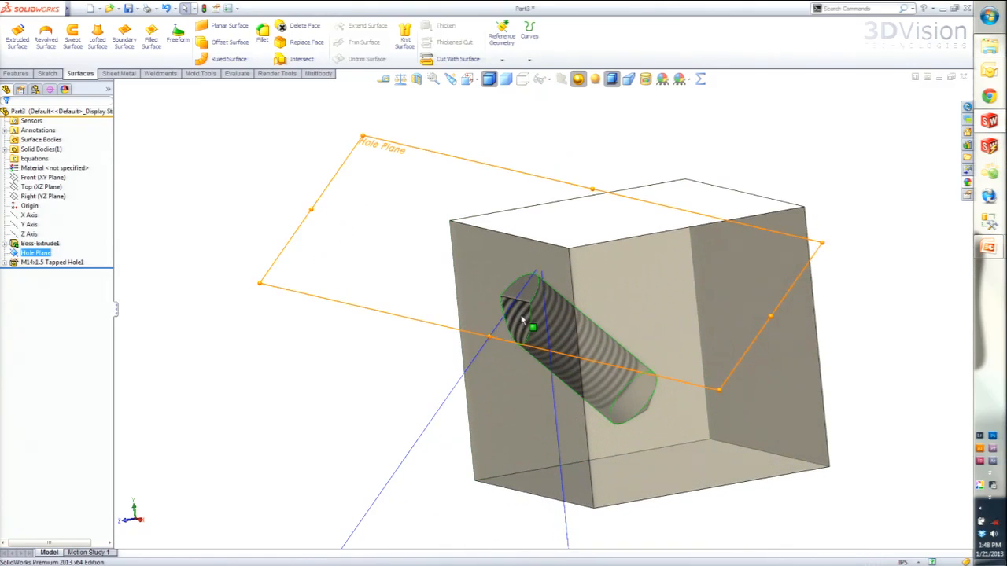
left_click(375, 338)
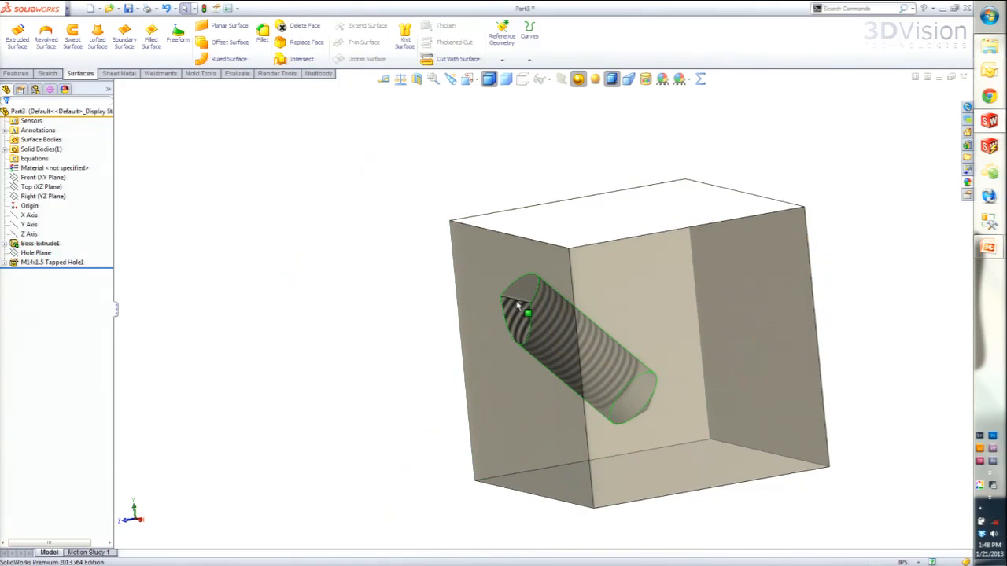
- Examine the side face around the tapped hole's opening and view the start of the hole from several angles
left_click(481, 285)
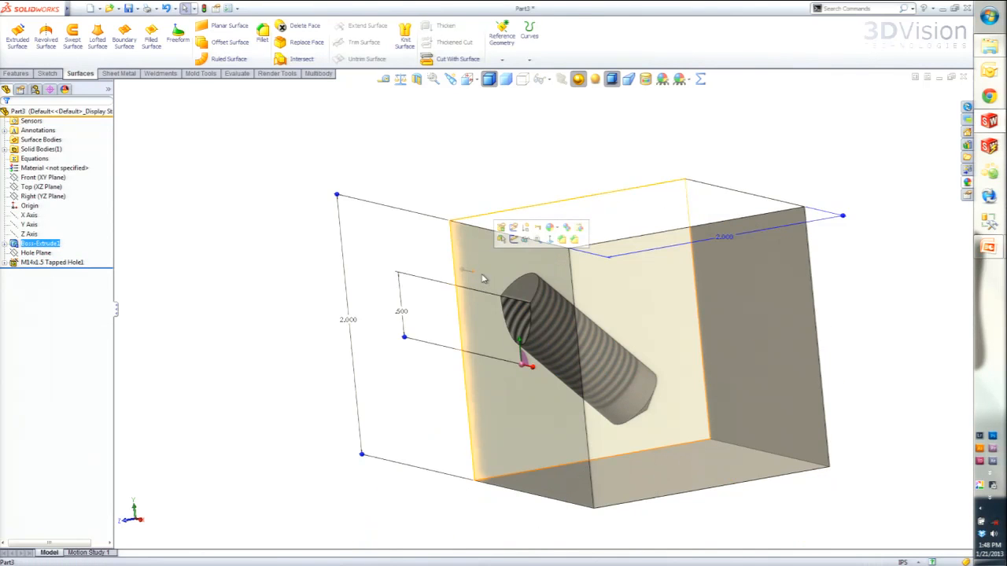
left_click(435, 285)
left_click(438, 367)
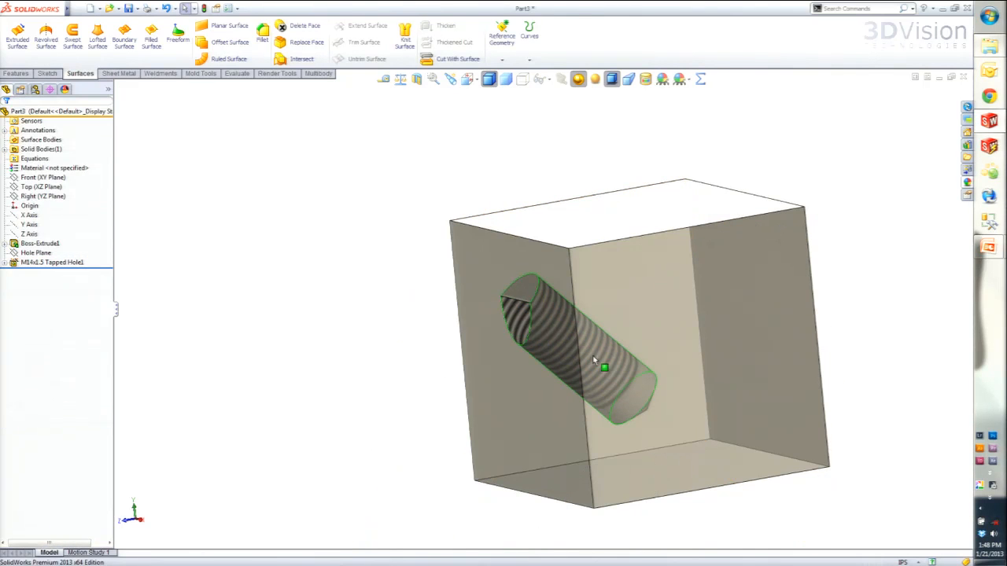
middle_click_drag(659, 402, 553, 254)
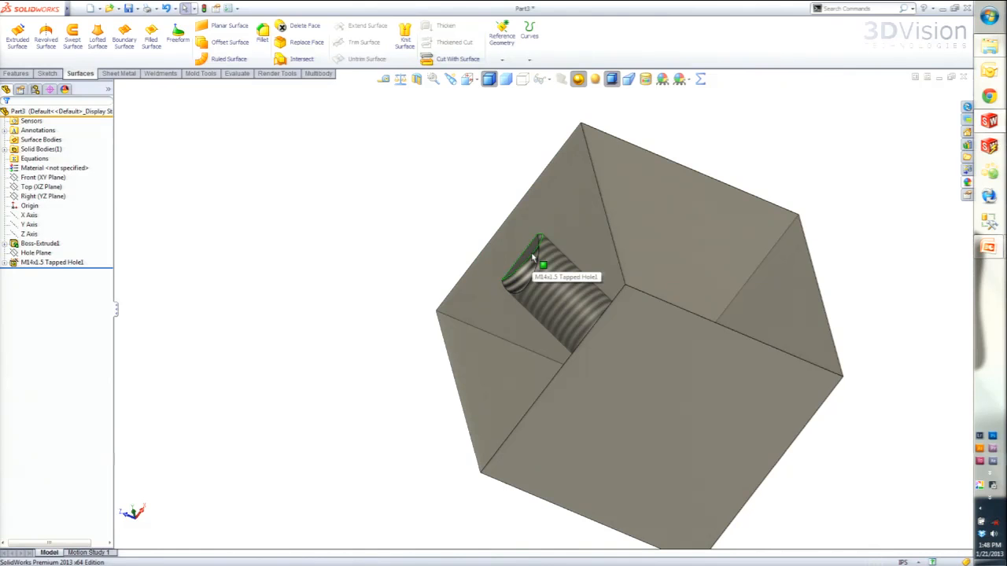
middle_click_drag(535, 258, 527, 209)
scroll(542, 275, "down", 5)
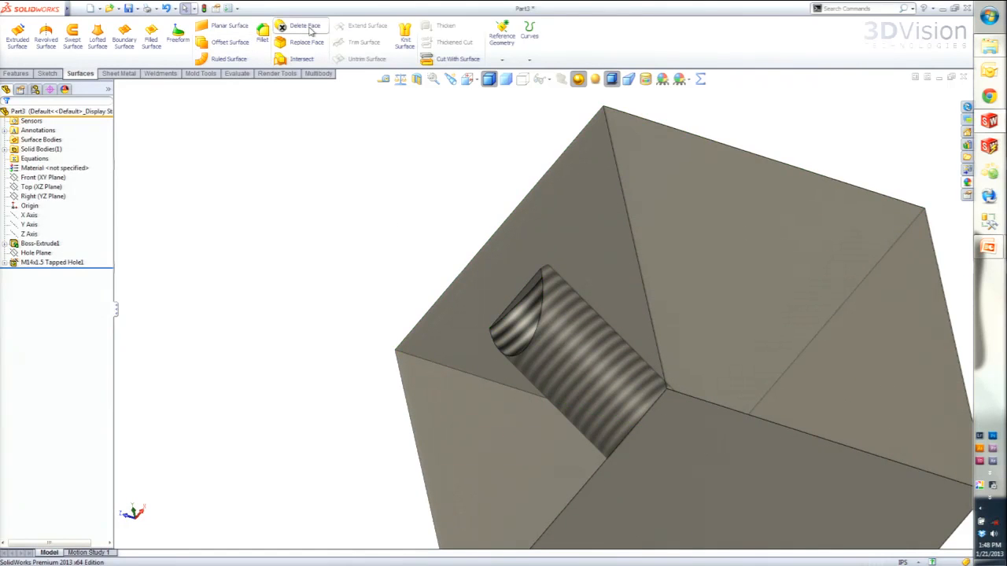
- Remove the leftover flat face at the tapped hole's opening using Delete Face with Delete and Patch, and return to the isometric view
left_click(532, 289)
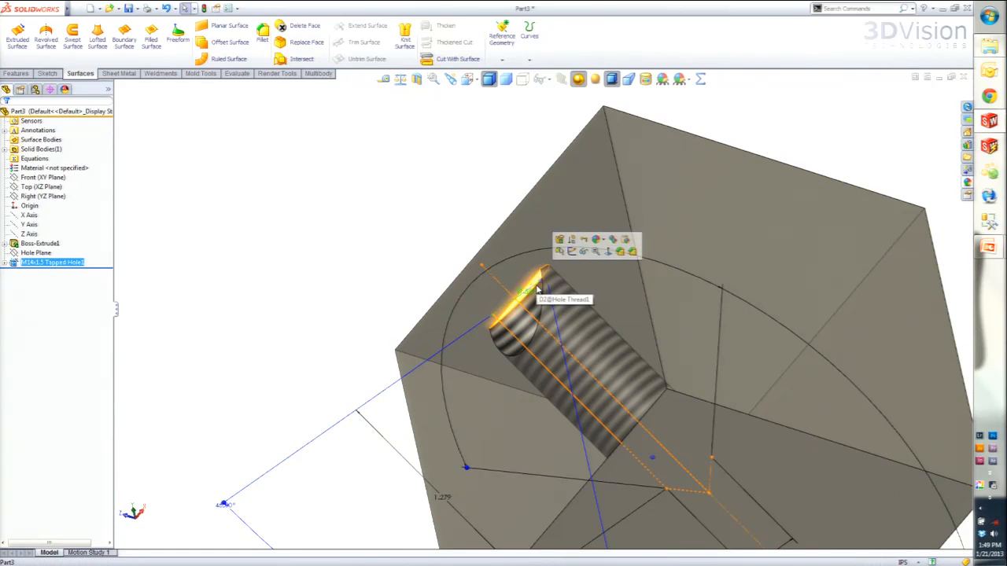
left_click(397, 204)
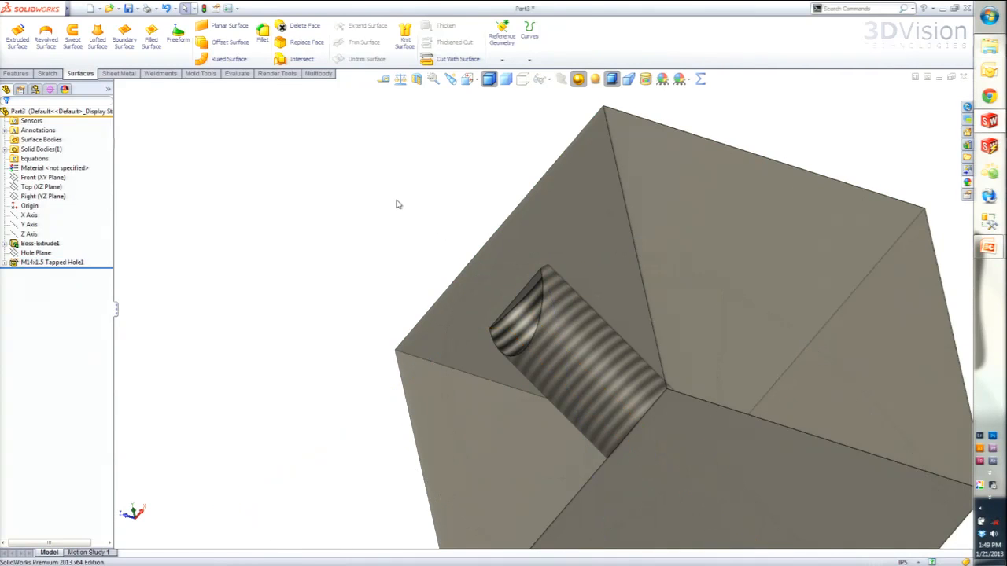
left_click(304, 28)
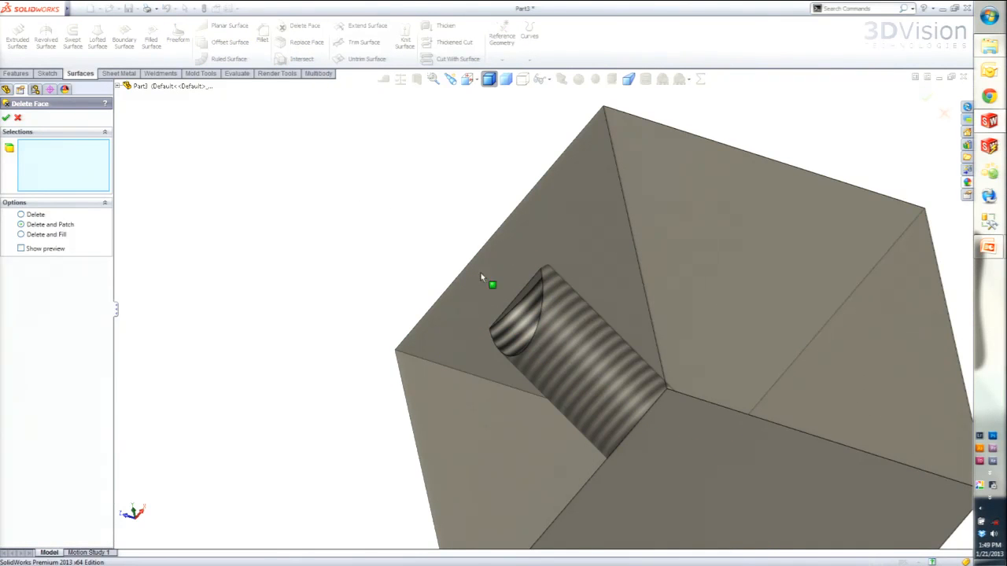
left_click(529, 296)
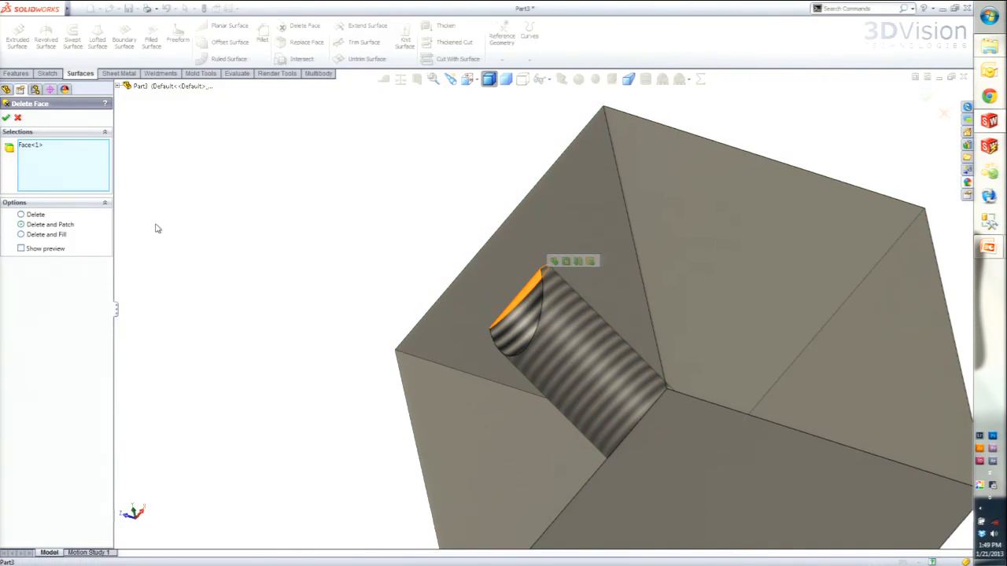
left_click(6, 118)
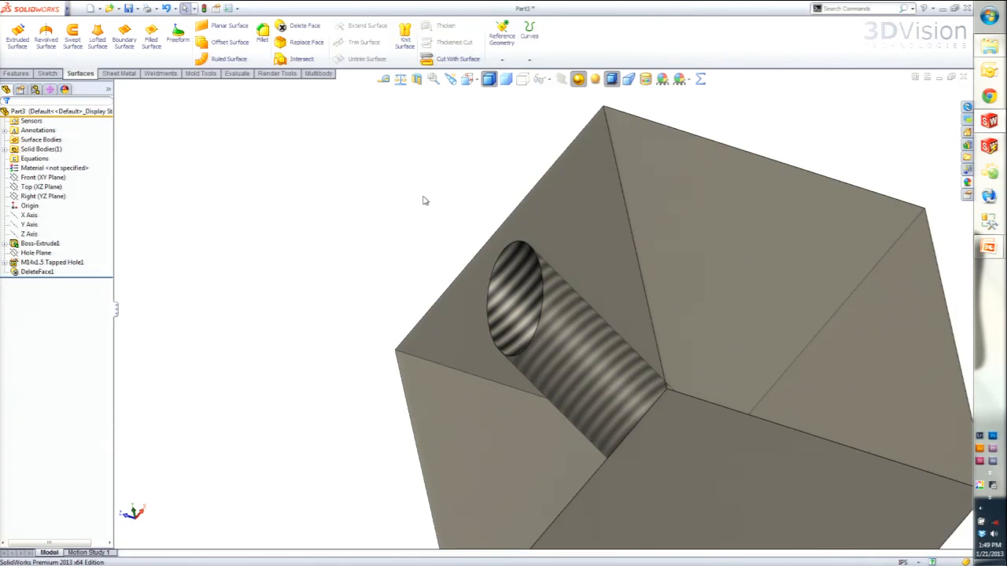
key("ctrl+7")
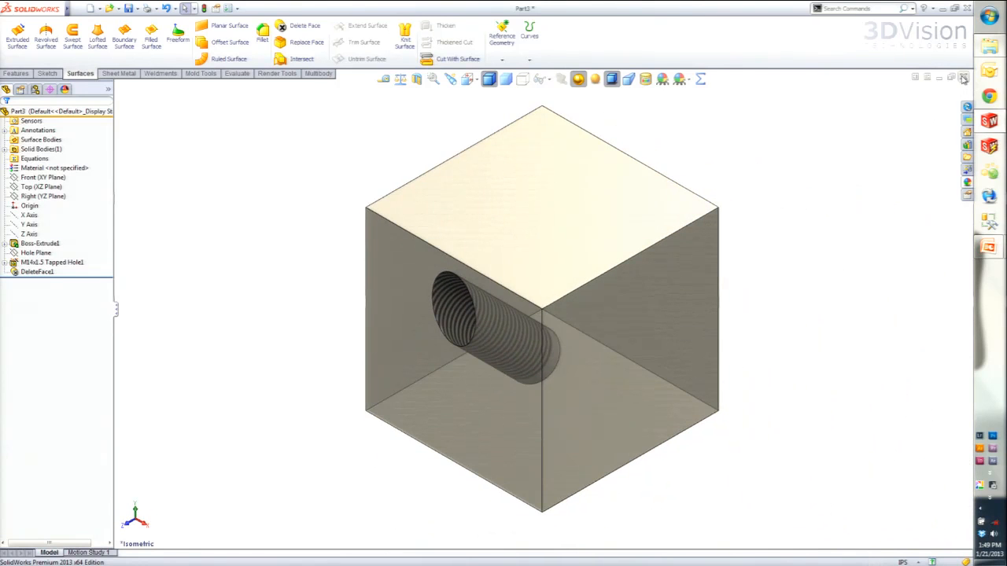
- Close the part without saving and start a new part from the 04 - import template
left_click(962, 76)
left_click(483, 307)
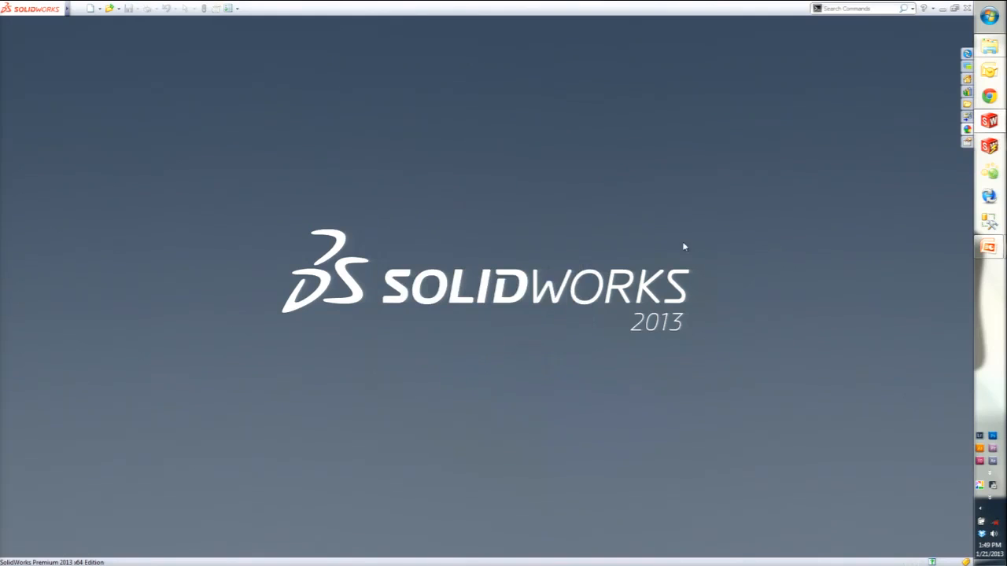
left_click(90, 8)
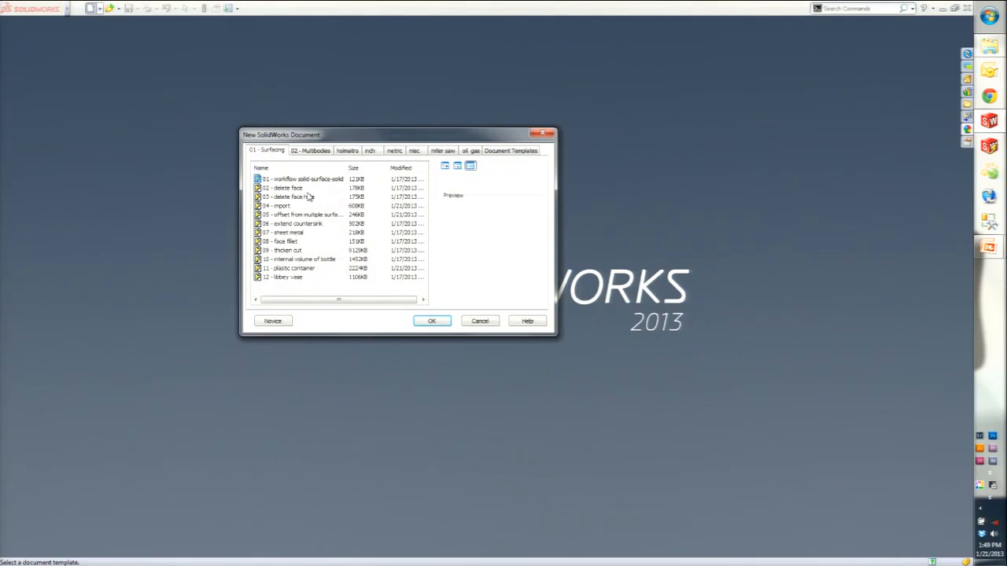
left_click(282, 206)
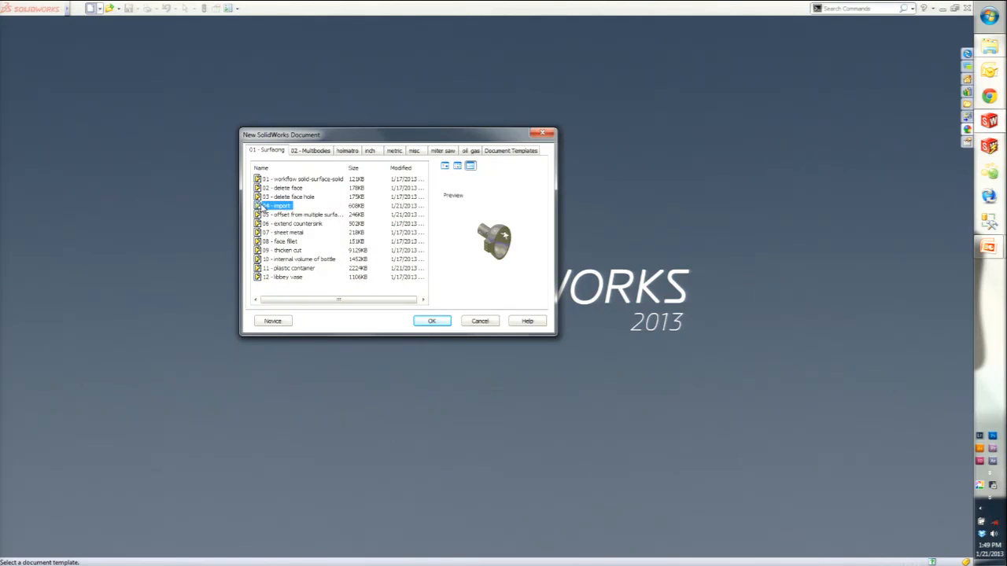
double_click(261, 206)
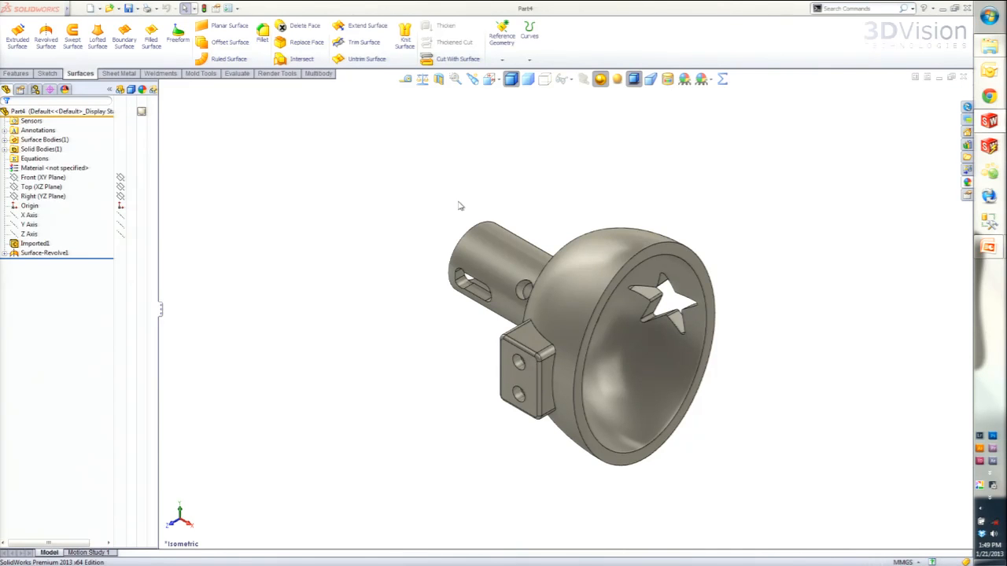
- Examine the imported part's rectangular mounting block, its two holes and the outer dome face it sits on
scroll(593, 339, "down", 4)
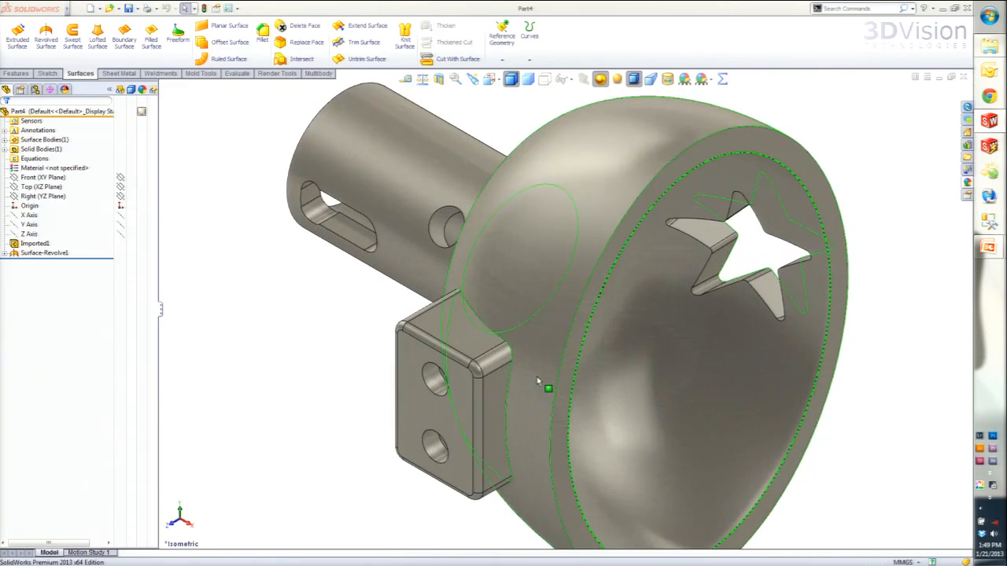
scroll(493, 398, "up", 2)
middle_click_drag(488, 428, 482, 345)
scroll(367, 369, "down", 1)
mouse_move(607, 332)
middle_mouse_down()
mouse_move(589, 333)
mouse_move(625, 336)
middle_mouse_up()
scroll(625, 337, "down", 1)
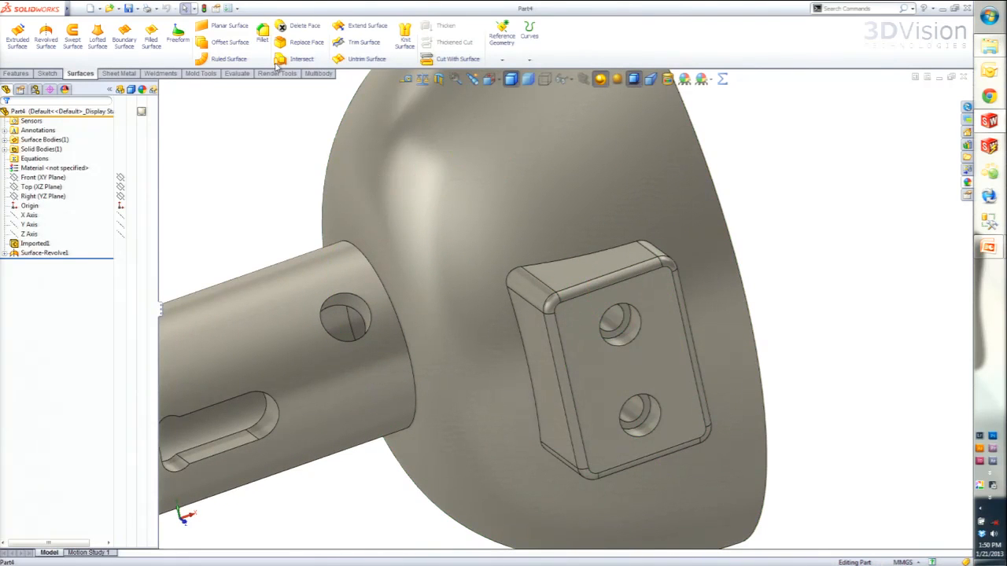
middle_click_drag(618, 244, 581, 213)
left_click(581, 213)
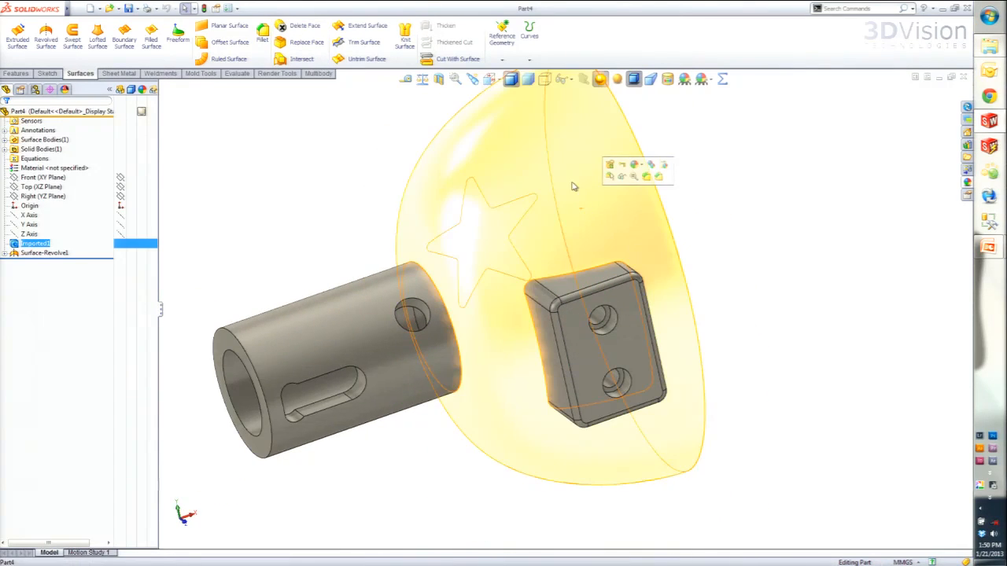
middle_click_drag(647, 225, 582, 177)
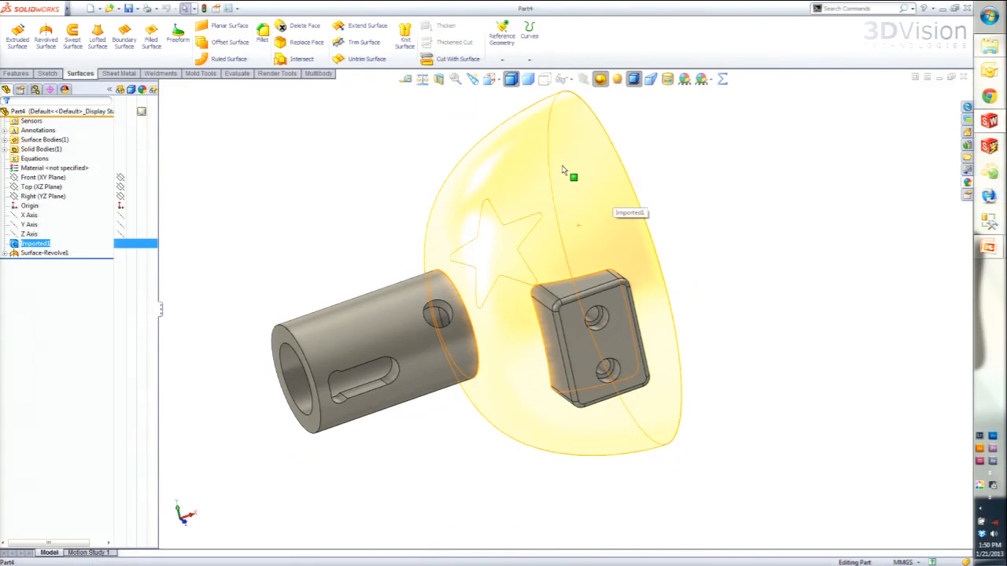
left_click(715, 270)
mouse_move(707, 305)
middle_mouse_down()
mouse_move(679, 288)
mouse_move(653, 334)
mouse_move(676, 292)
mouse_move(714, 299)
middle_mouse_up()
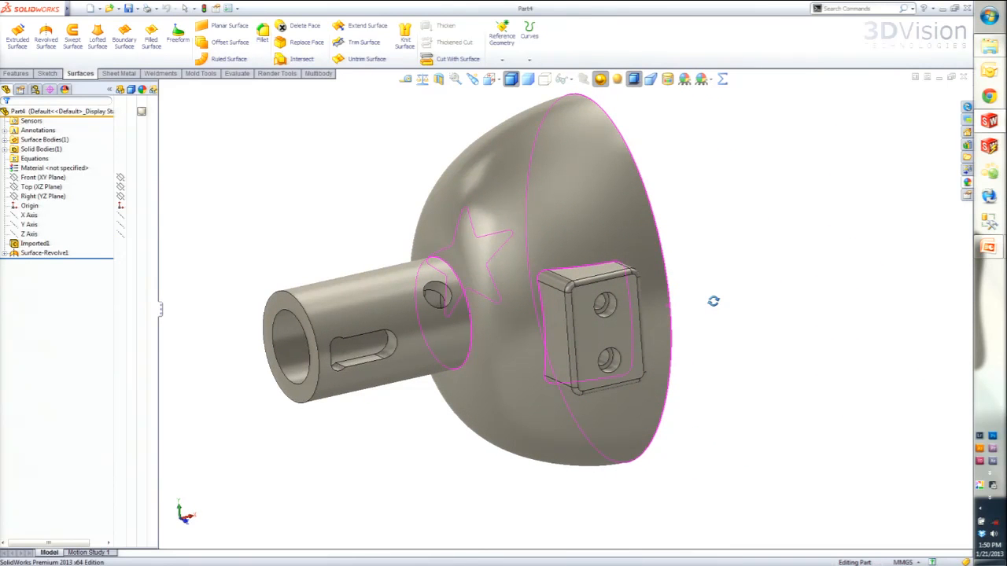
middle_click_drag(713, 302, 570, 346)
scroll(568, 346, "down", 3)
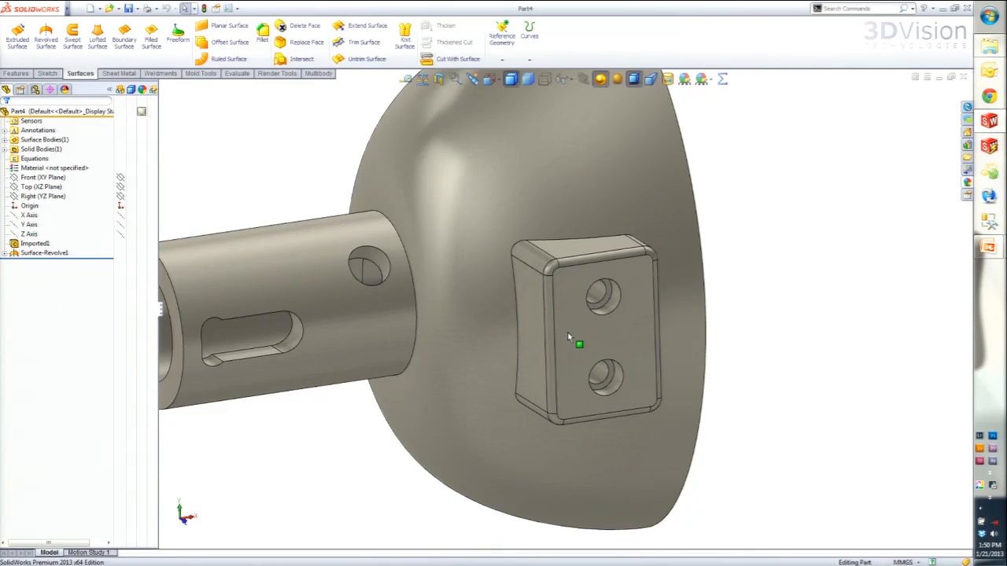
middle_click_drag(562, 333, 465, 231)
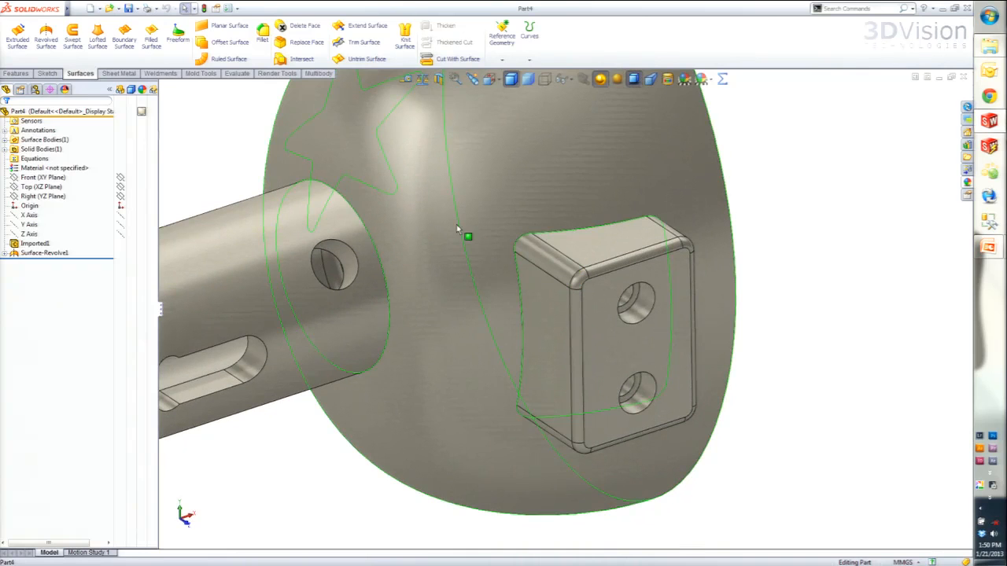
- Start Delete Face with Delete and Patch and select all faces of the mounting block's upper counterbored hole
left_click(283, 30)
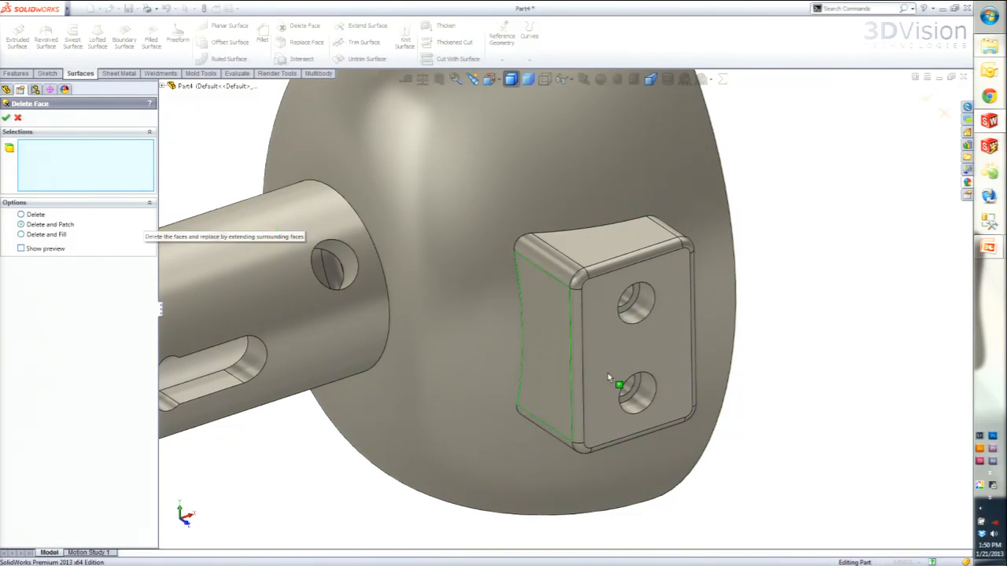
scroll(638, 314, "down", 4)
scroll(622, 315, "up", 3)
middle_click_drag(645, 331, 710, 333)
middle_click_drag(703, 373, 698, 316)
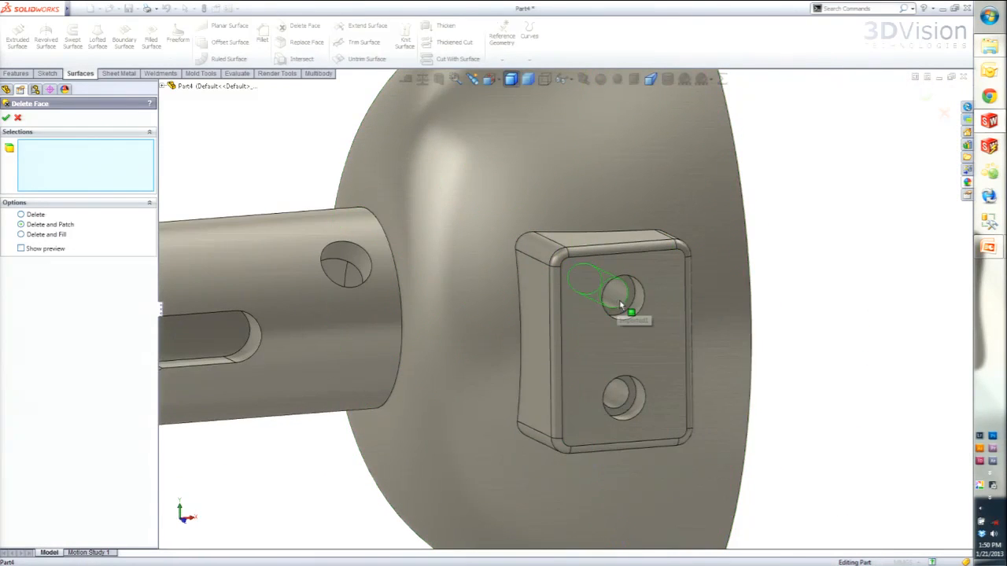
middle_click_drag(609, 289, 661, 305)
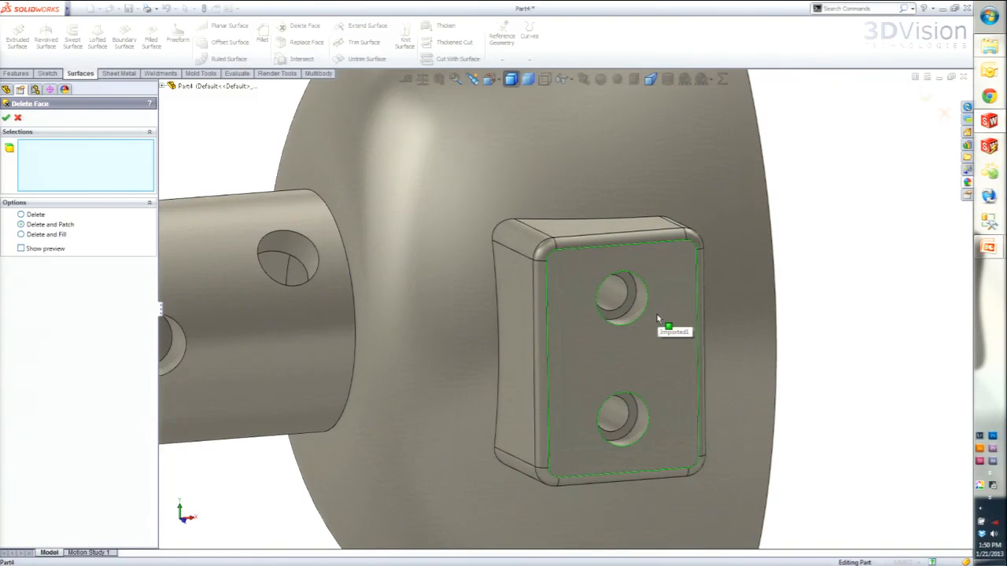
left_click(631, 295)
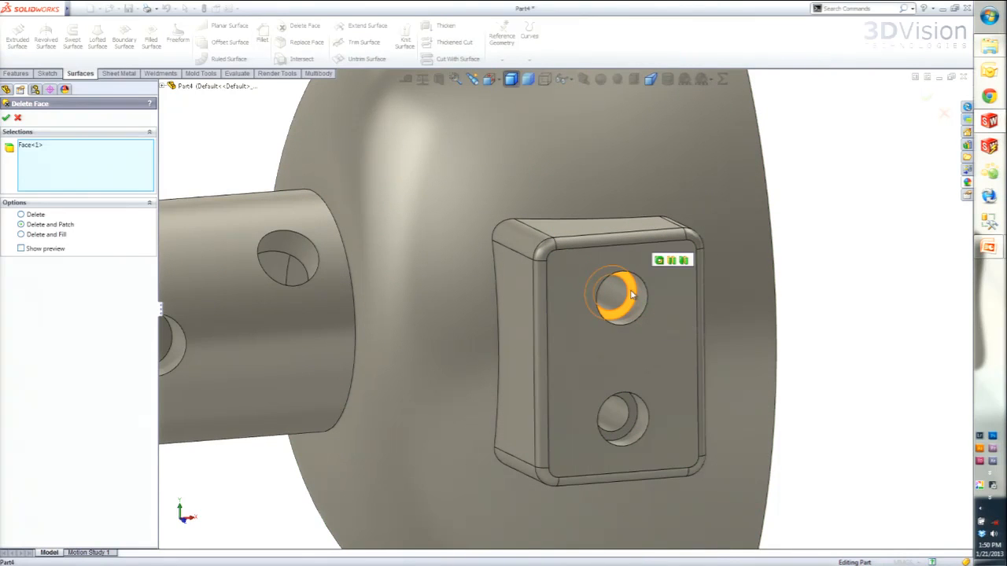
left_click(659, 262)
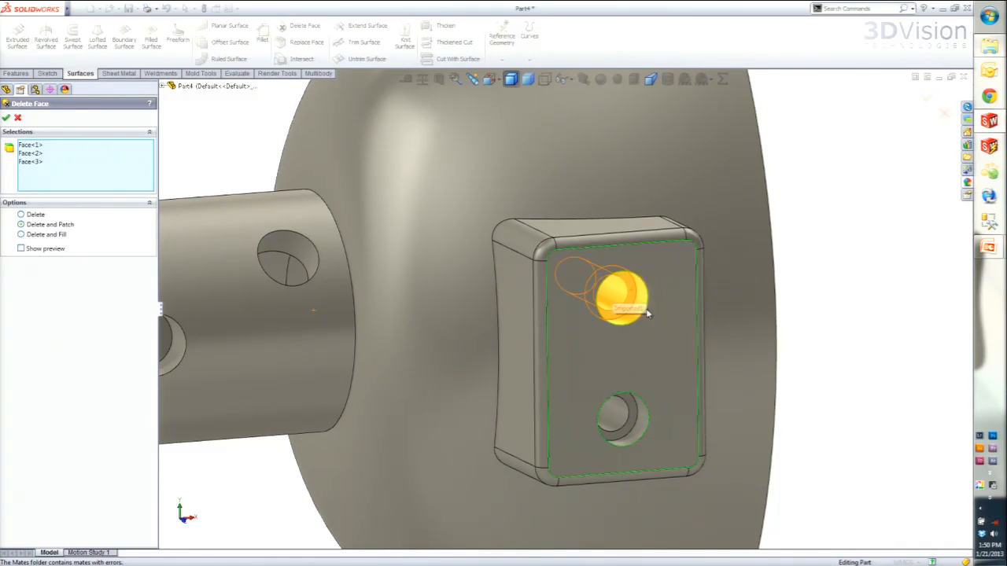
- Add the lower counterbored hole's faces to the selection and delete and patch both holes in the mounting block
left_click(633, 401)
left_click(659, 370)
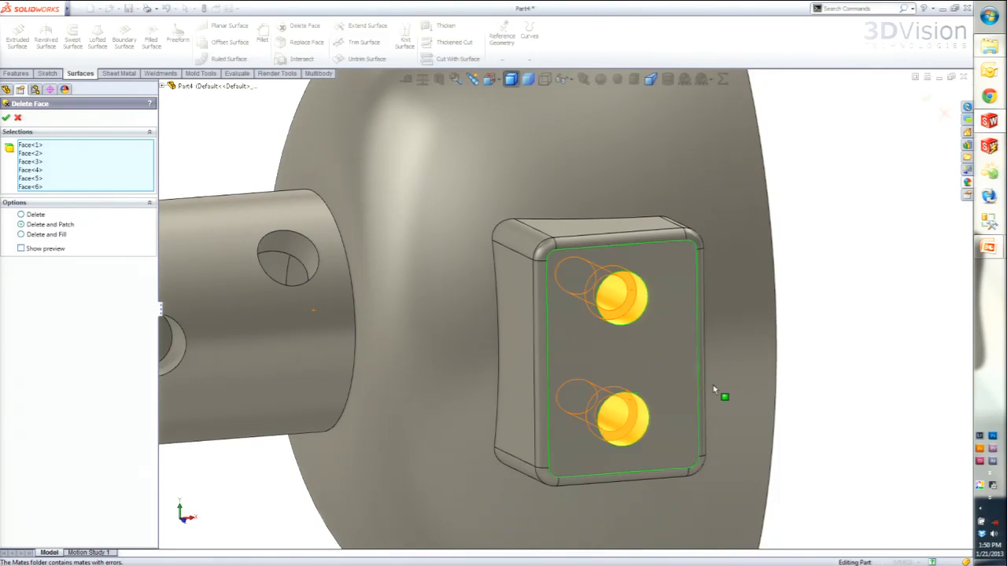
scroll(722, 397, "up", 3)
mouse_move(675, 393)
middle_mouse_down()
mouse_move(589, 350)
mouse_move(546, 386)
mouse_move(490, 400)
mouse_move(645, 371)
mouse_move(686, 385)
mouse_move(665, 382)
middle_mouse_up()
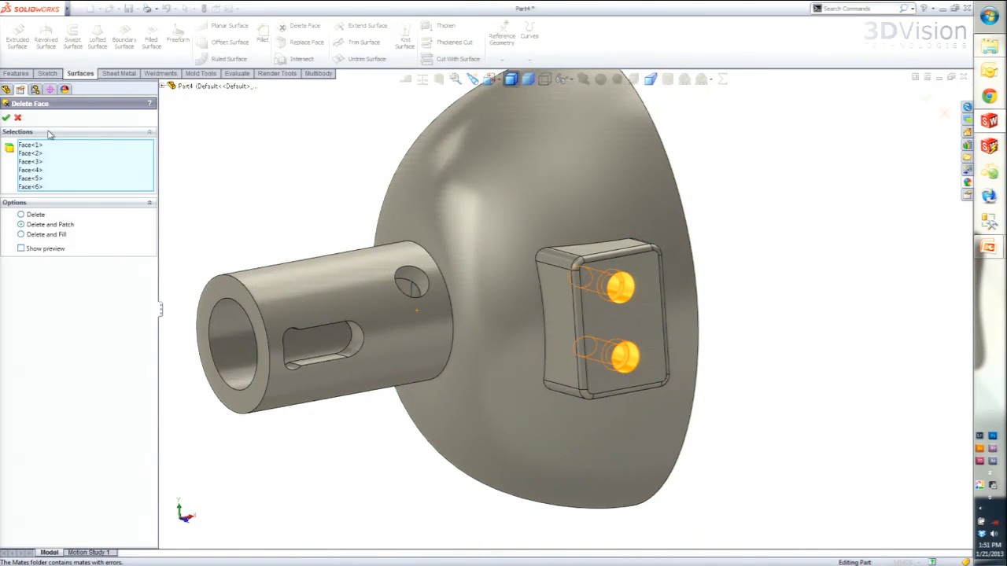
left_click(7, 118)
middle_click_drag(640, 330, 436, 336)
middle_click_drag(701, 315, 850, 331)
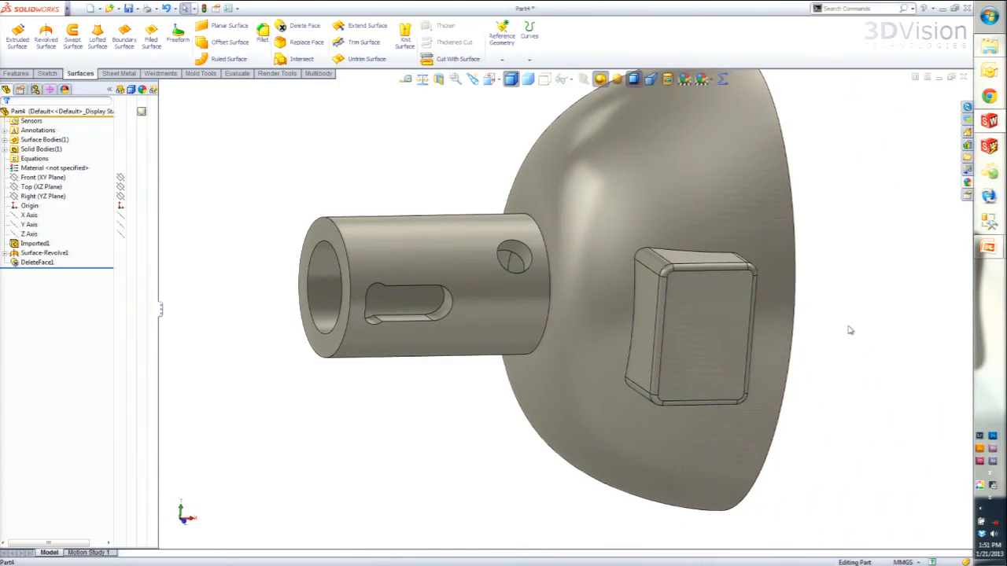
left_click(714, 344)
key("Escape")
- Start Delete Face with Delete and Patch and select the mounting block's front face and the faces adjoining two of its rounded corners
scroll(745, 340, "down", 4)
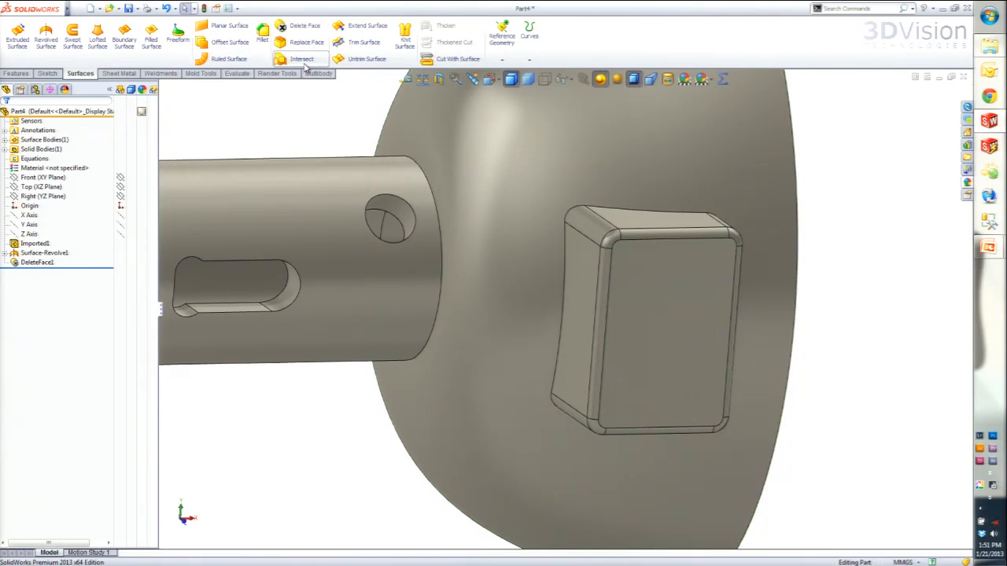
left_click(302, 25)
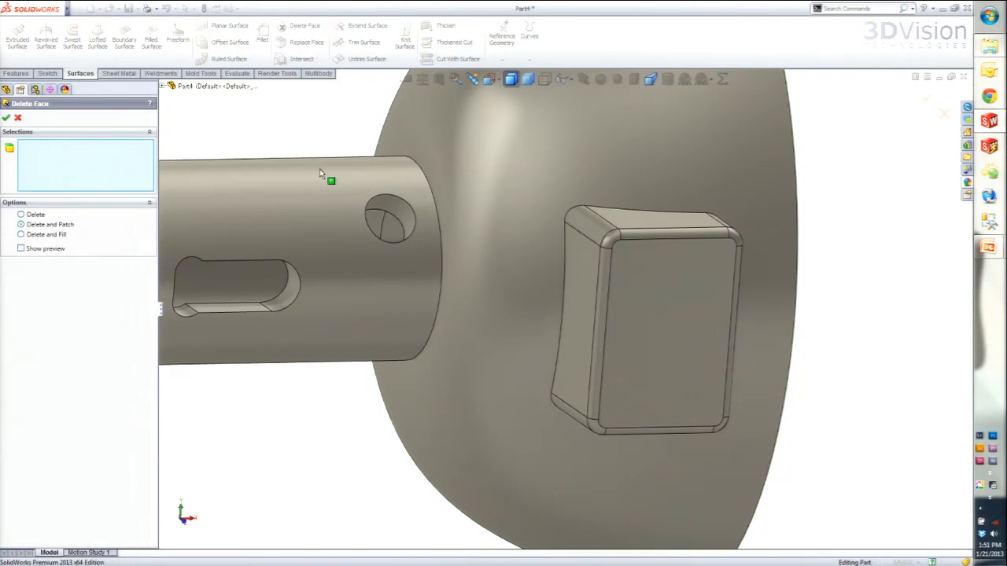
scroll(720, 321, "down", 2)
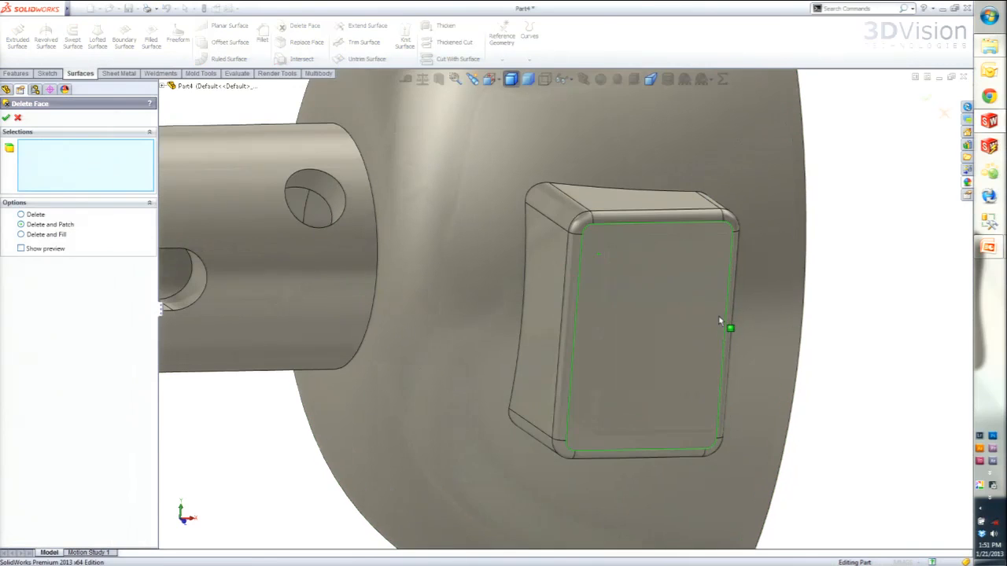
left_click(580, 225)
left_click(632, 192)
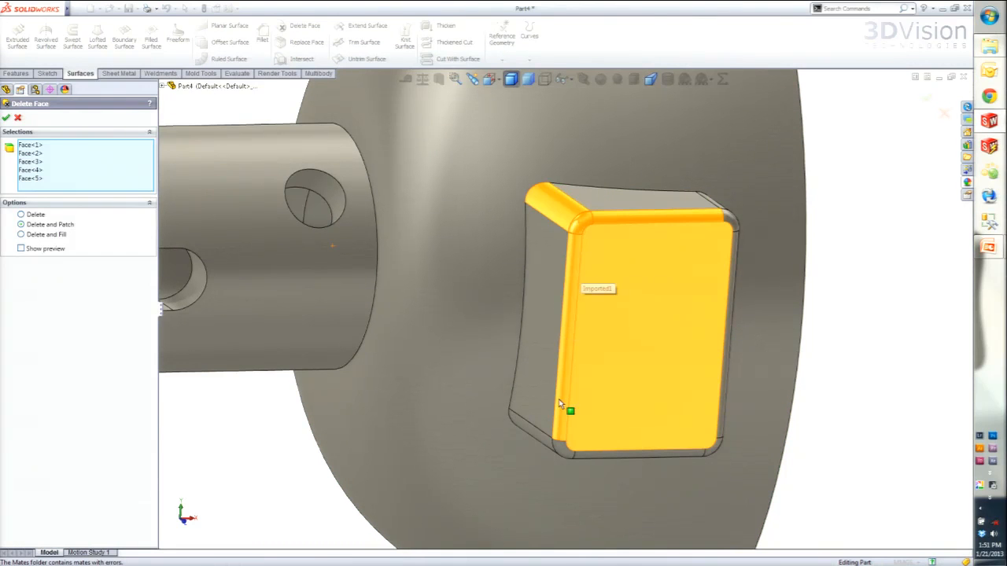
left_click(542, 447)
left_click(611, 415)
- Add the block's remaining side and rounded corner faces to the selection and delete and patch the whole mounting block off the dome
middle_click_drag(621, 420, 675, 425)
left_click(723, 458)
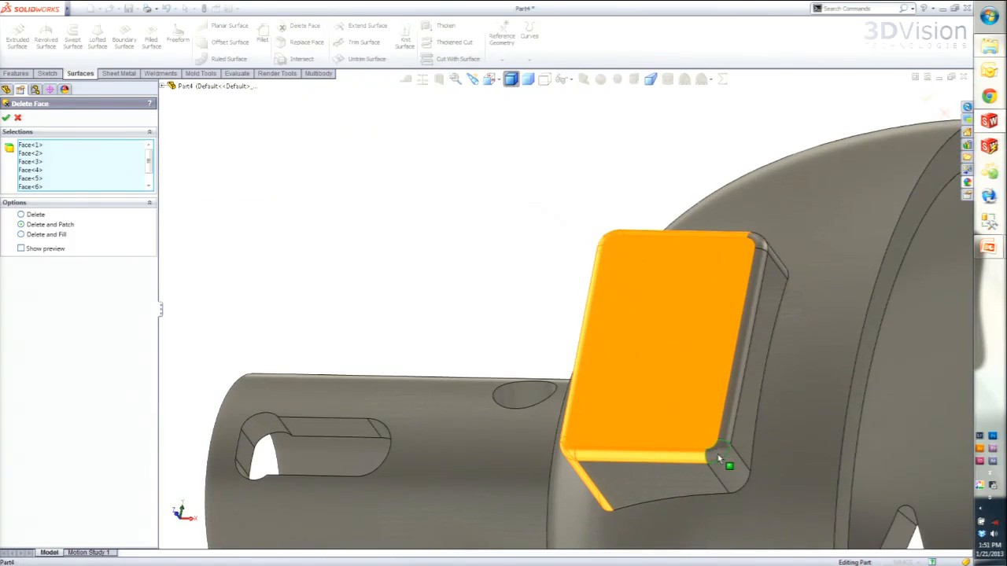
left_click(784, 425)
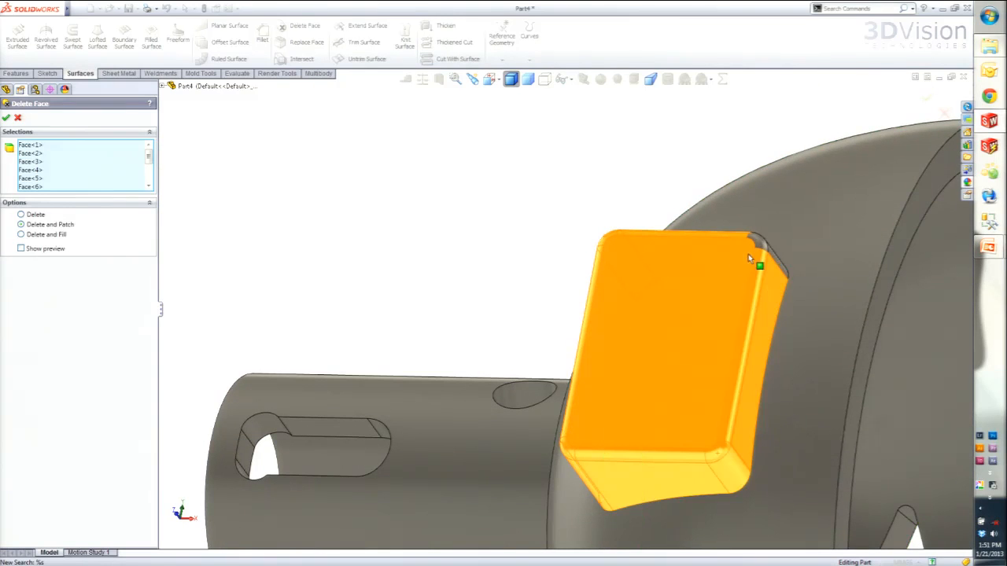
middle_click_drag(748, 254, 744, 382)
left_click(789, 209)
middle_click_drag(690, 252, 789, 241)
middle_click_drag(573, 308, 489, 275)
scroll(575, 303, "up", 3)
middle_click_drag(671, 325, 610, 287)
left_click(6, 117)
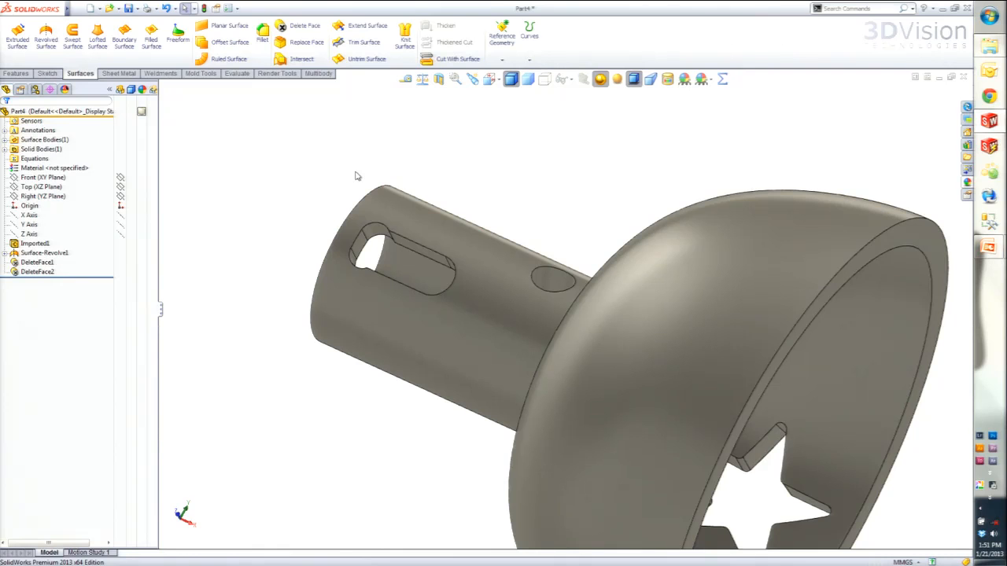
scroll(535, 265, "up", 3)
middle_click_drag(593, 333, 649, 380)
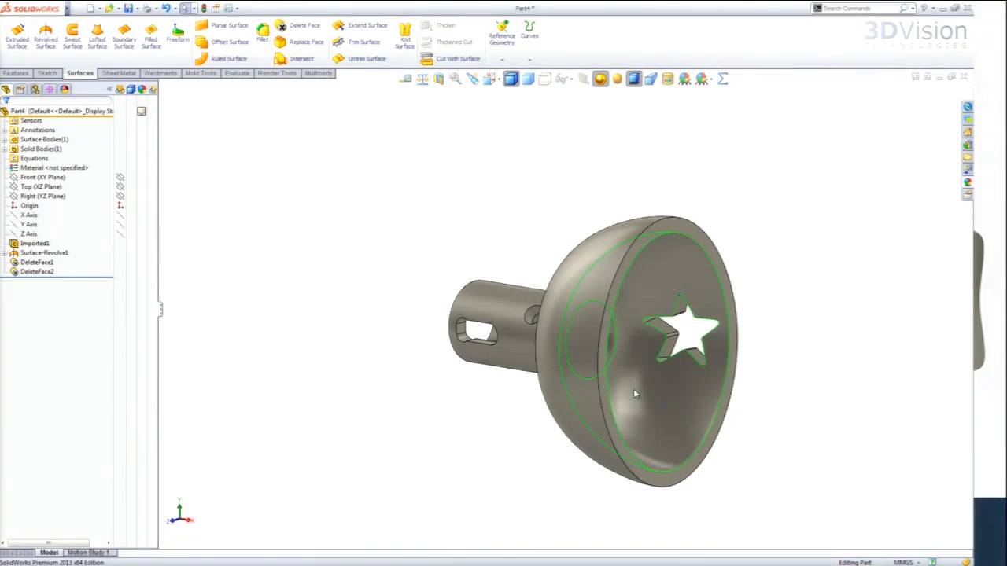
- Show the Replace Face slide in the presentation and switch back to SolidWorks
key("super+Tab")
left_click(634, 390)
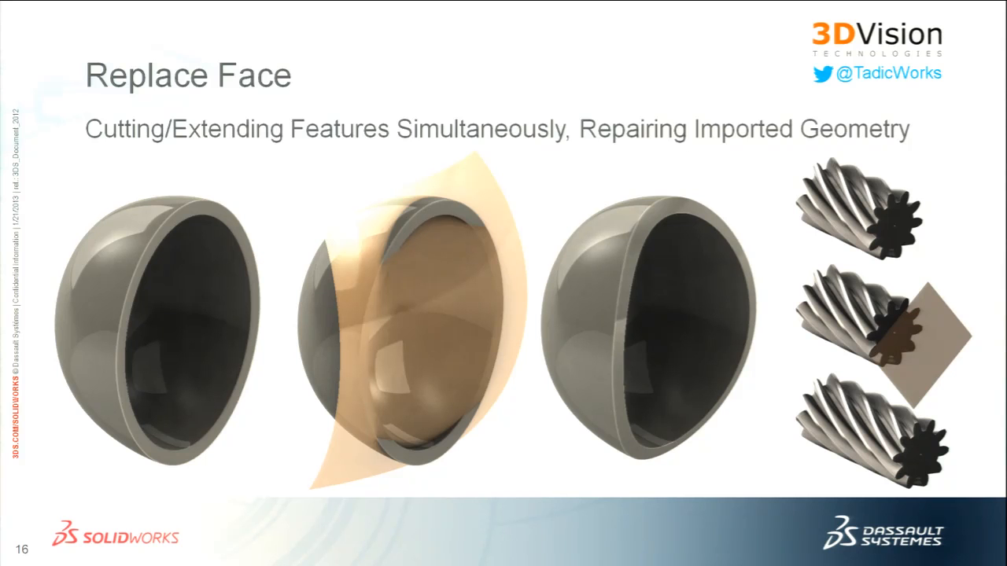
key("super+Tab")
key("super+Tab")
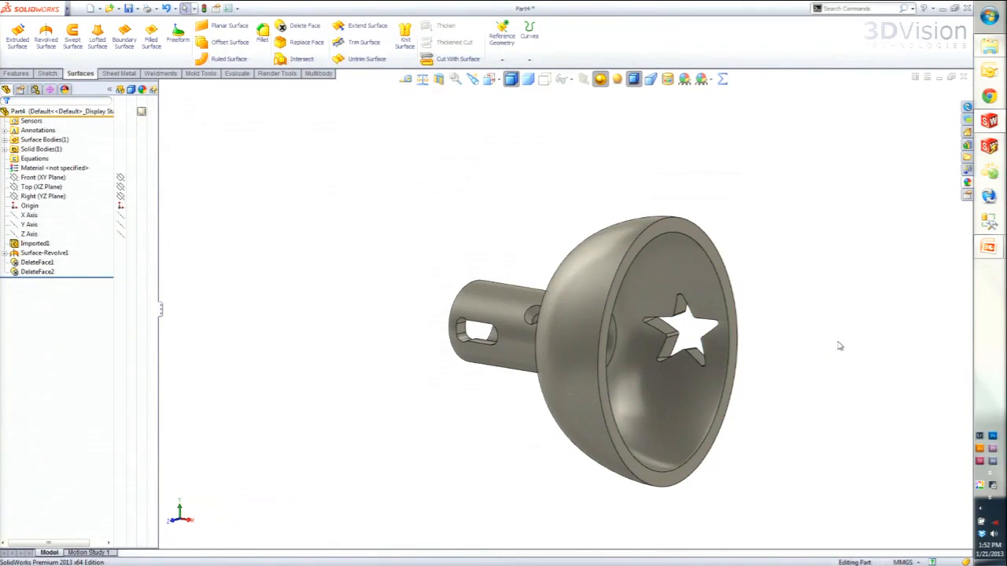
- Sketch a circle of about 54 mm radius on the Front plane, centred over the star-shaped cutout in the dome
middle_click_drag(739, 373, 409, 319)
left_click(36, 197)
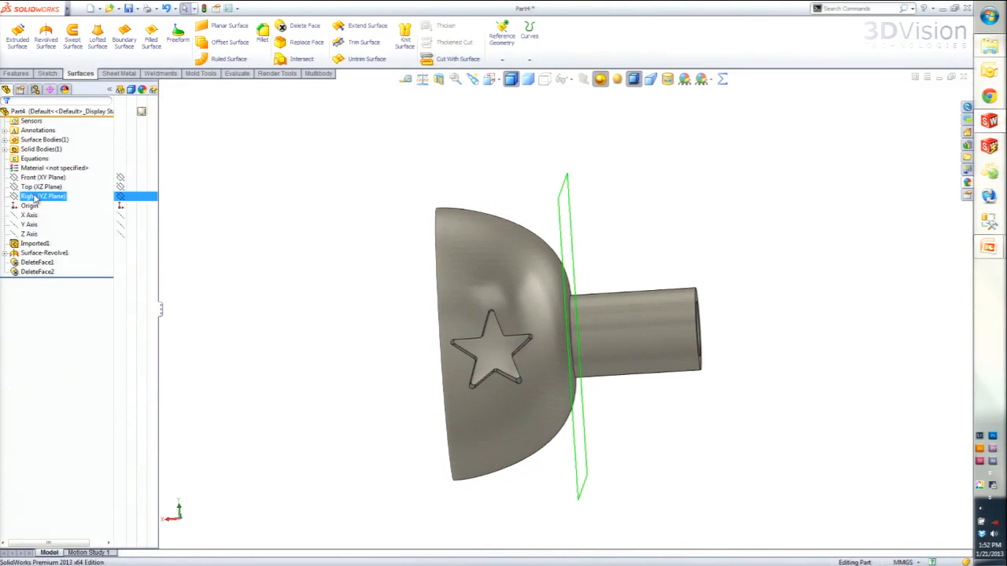
left_click(39, 178)
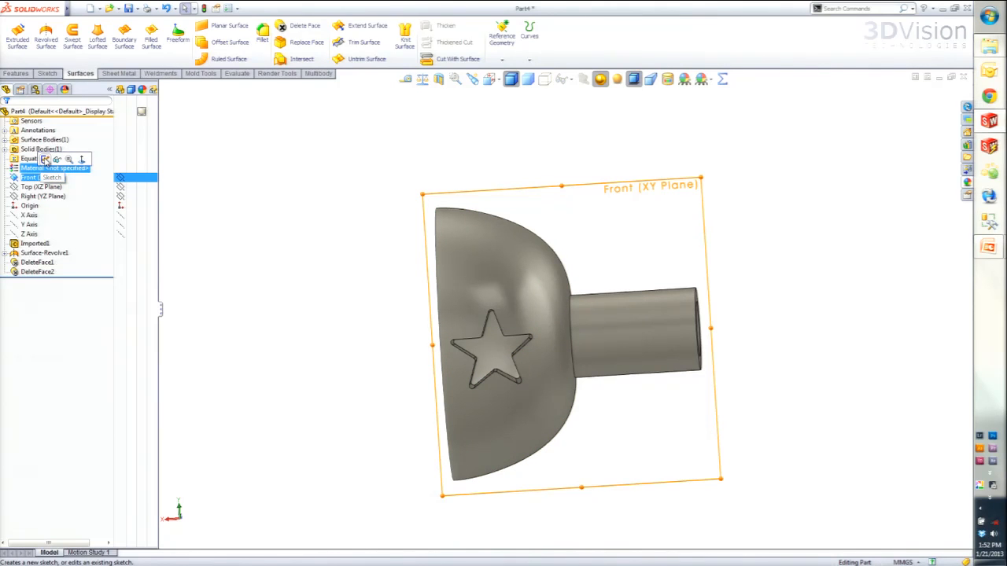
left_click(45, 159)
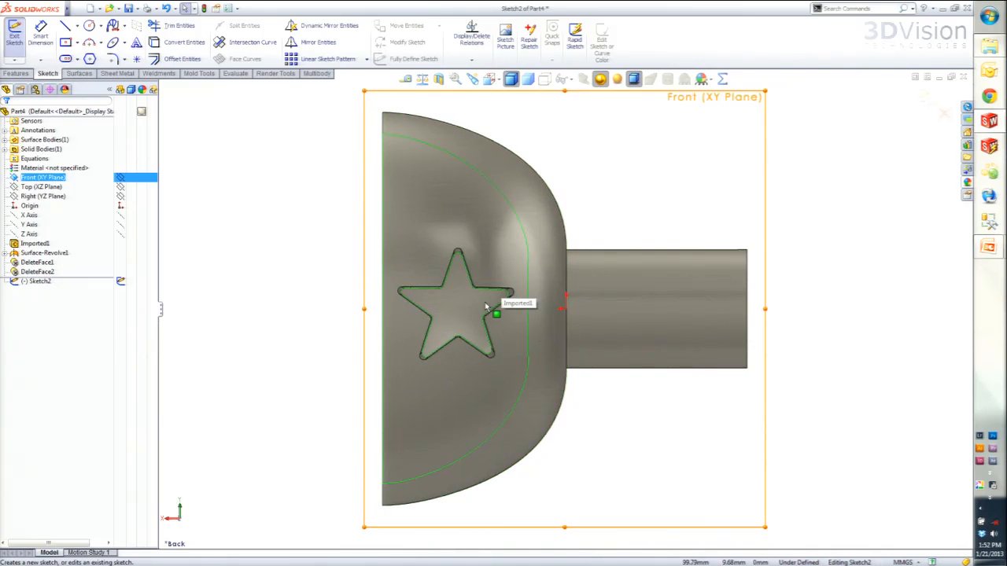
scroll(485, 305, "down", 2)
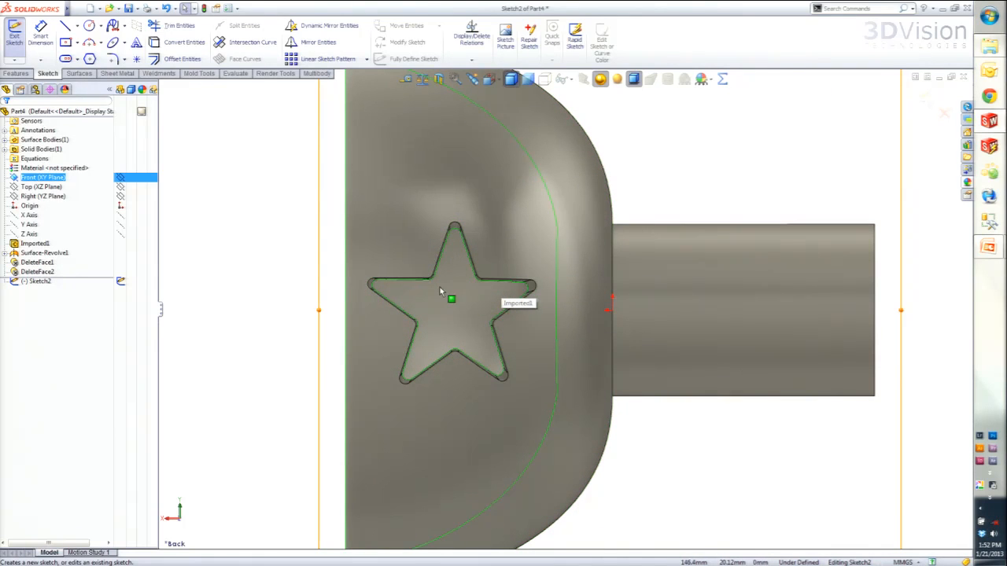
left_click(440, 291)
left_click(513, 302)
left_click(456, 310)
left_click(500, 268)
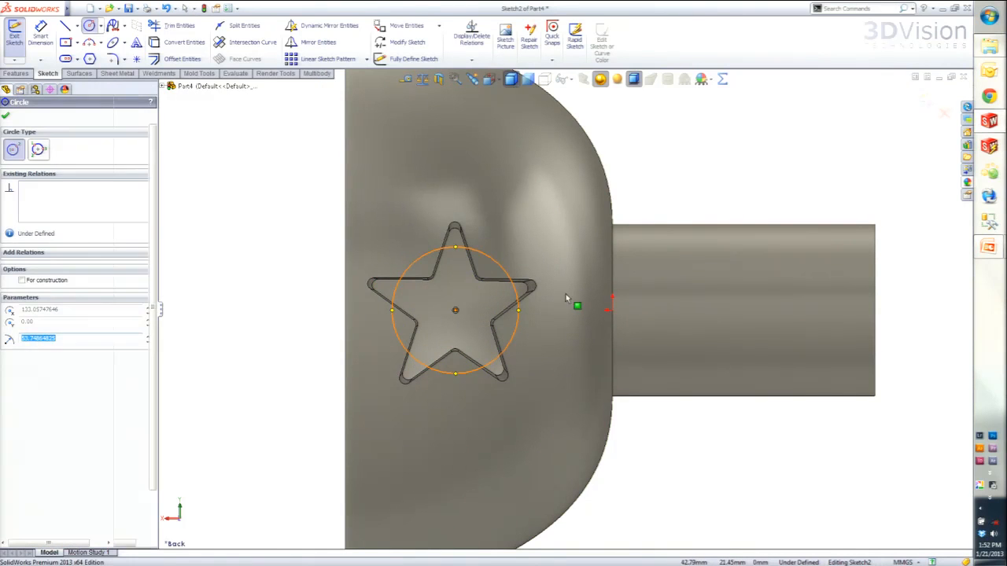
key("Escape")
- Extrude the circle as a surface with a blind depth of 100 mm from the sketch plane toward the star cutout
middle_click_drag(573, 315, 483, 409)
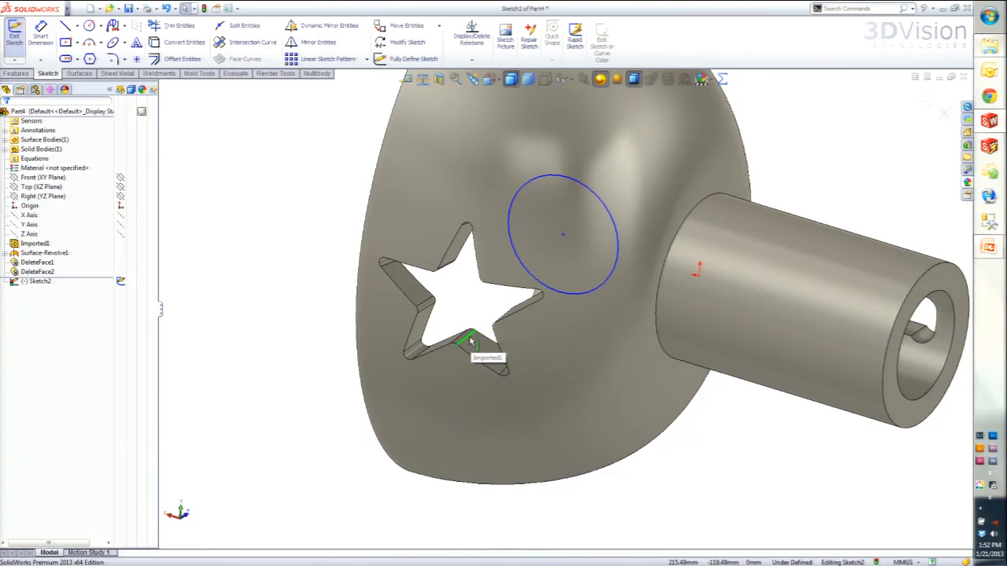
key("ctrl+8")
key("ctrl+8")
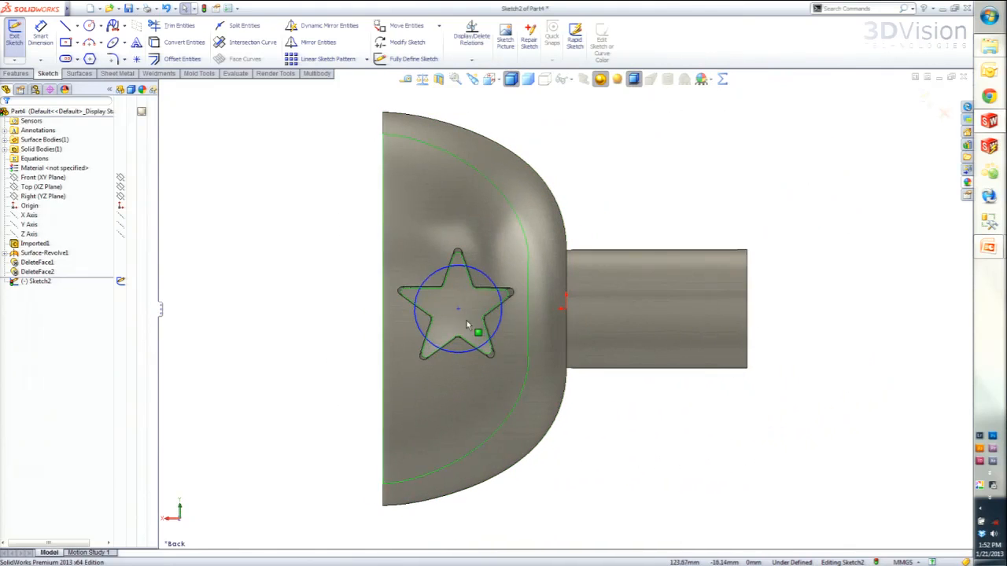
left_click(456, 261)
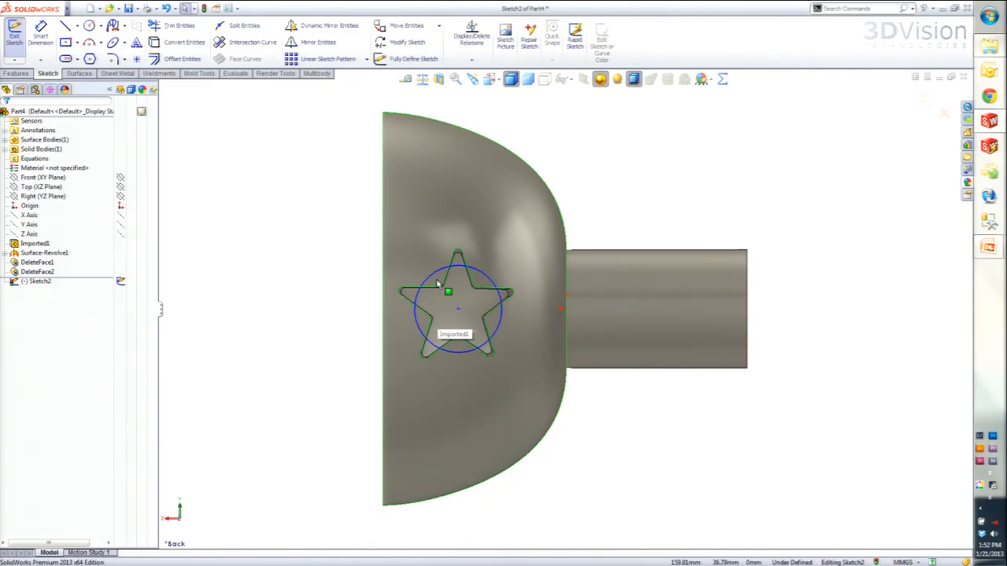
middle_click_drag(466, 308, 434, 379)
left_click(14, 74)
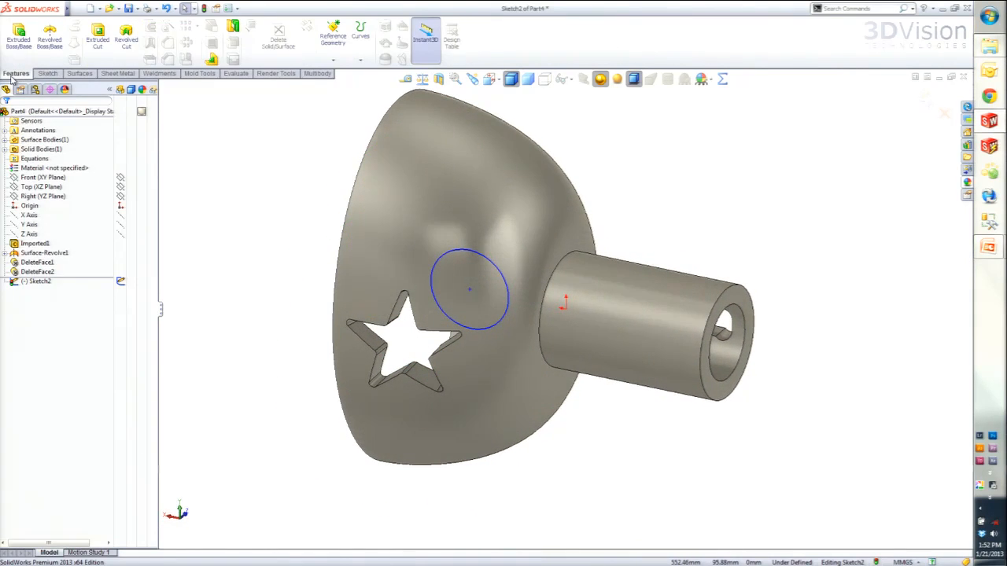
left_click(82, 74)
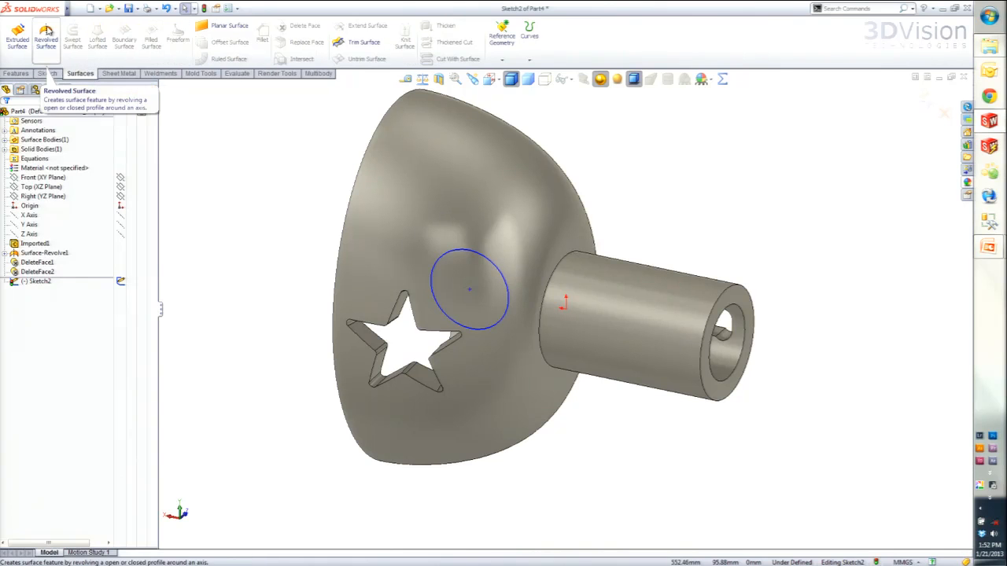
left_click(17, 37)
left_click(474, 287)
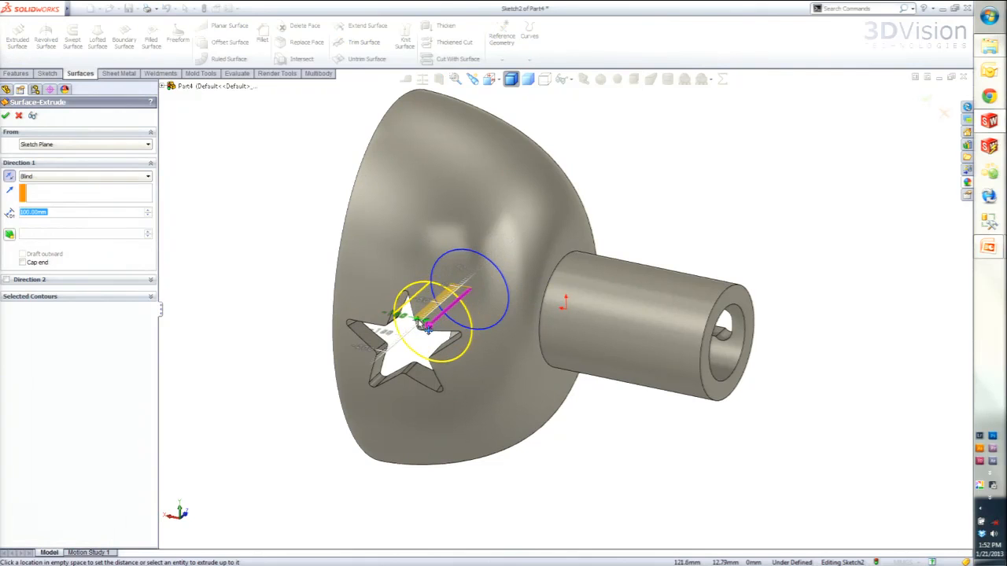
left_click(435, 321)
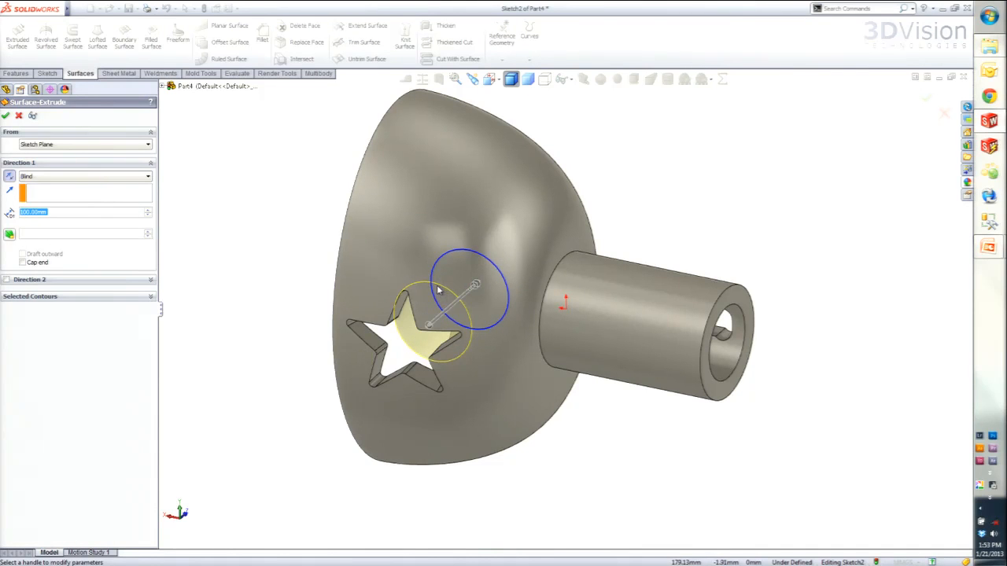
left_click(7, 117)
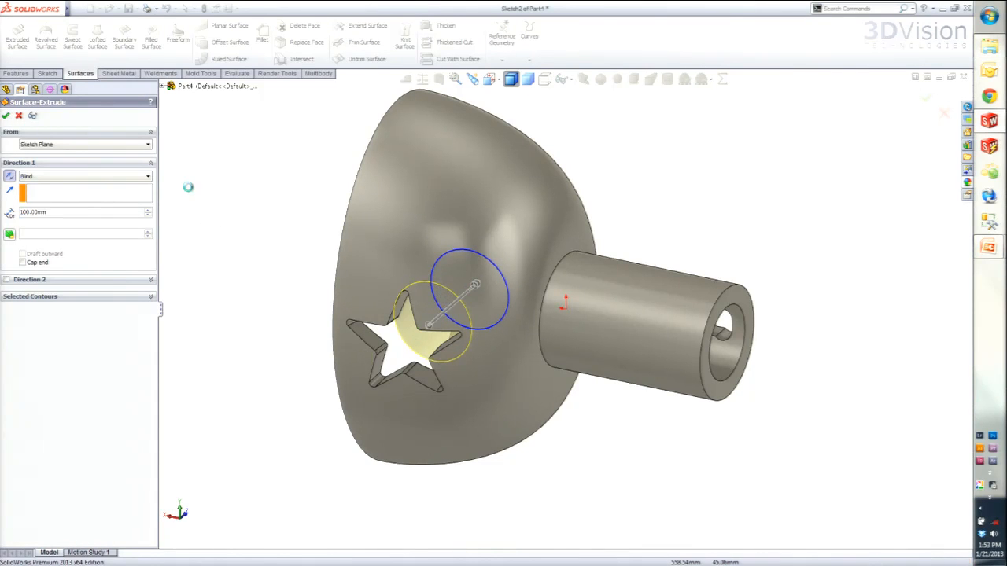
- Start Replace Face and select all tangent faces of the star cutout as the target faces
middle_click_drag(425, 364, 527, 340)
middle_click_drag(543, 372, 407, 356)
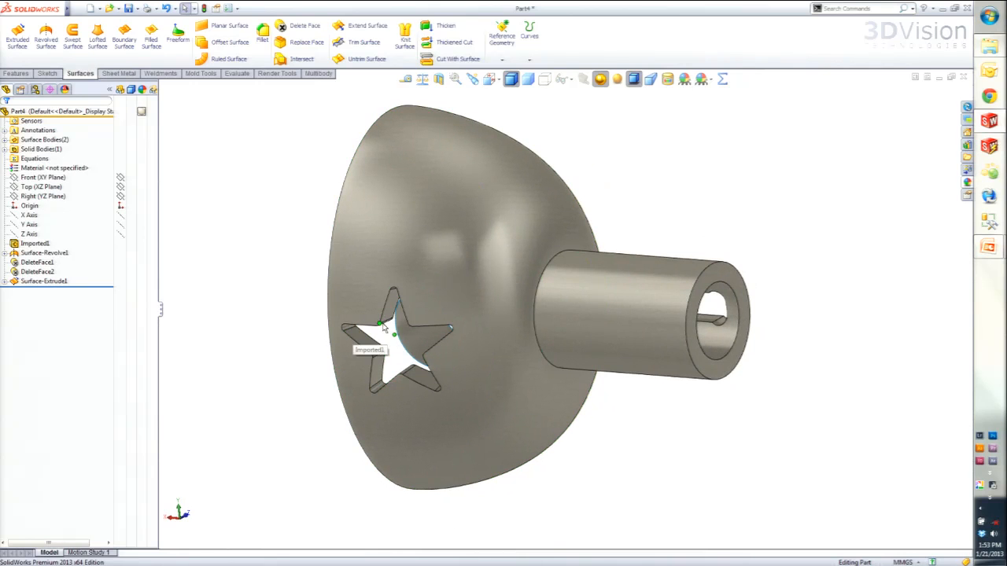
left_click(438, 338)
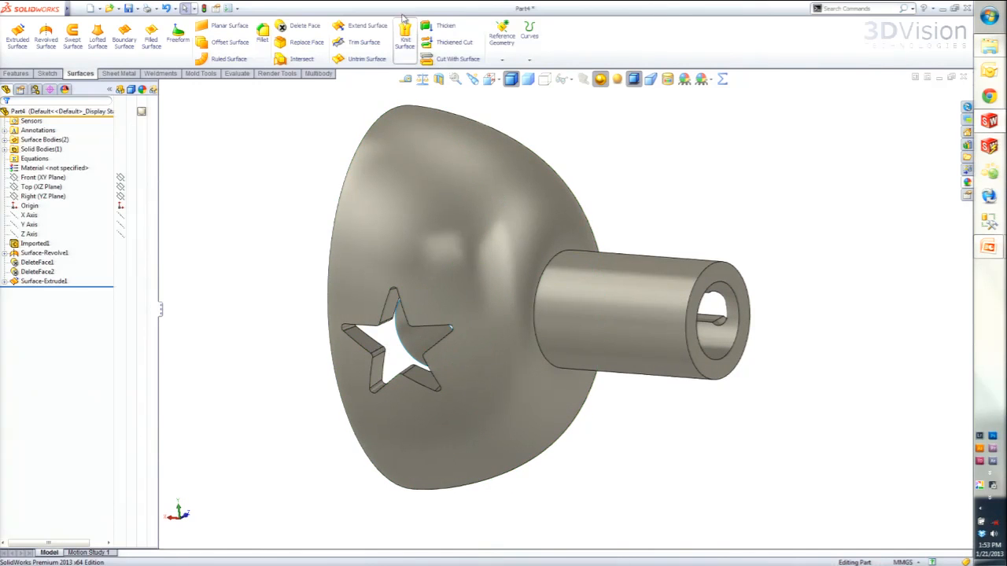
left_click(298, 46)
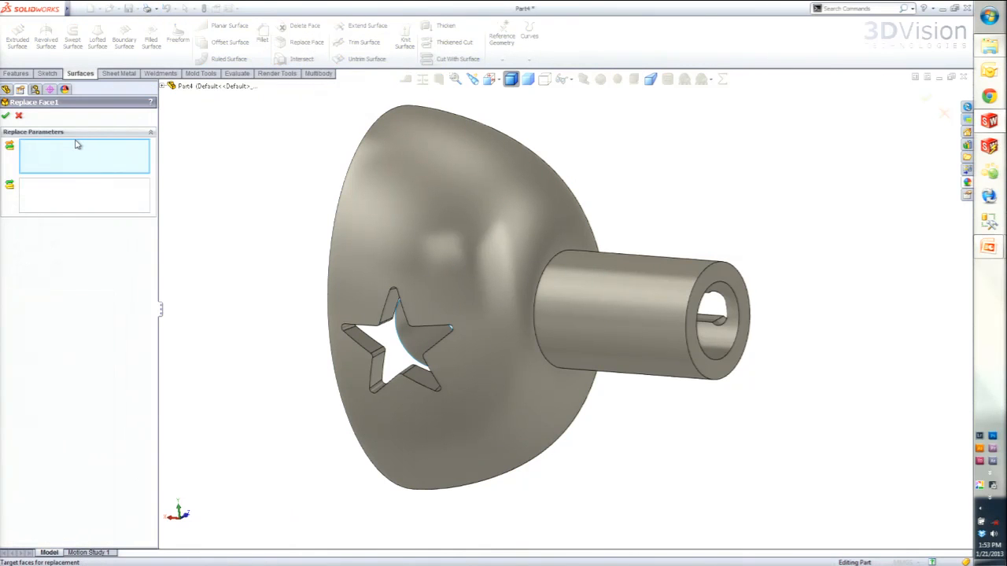
right_click(371, 348)
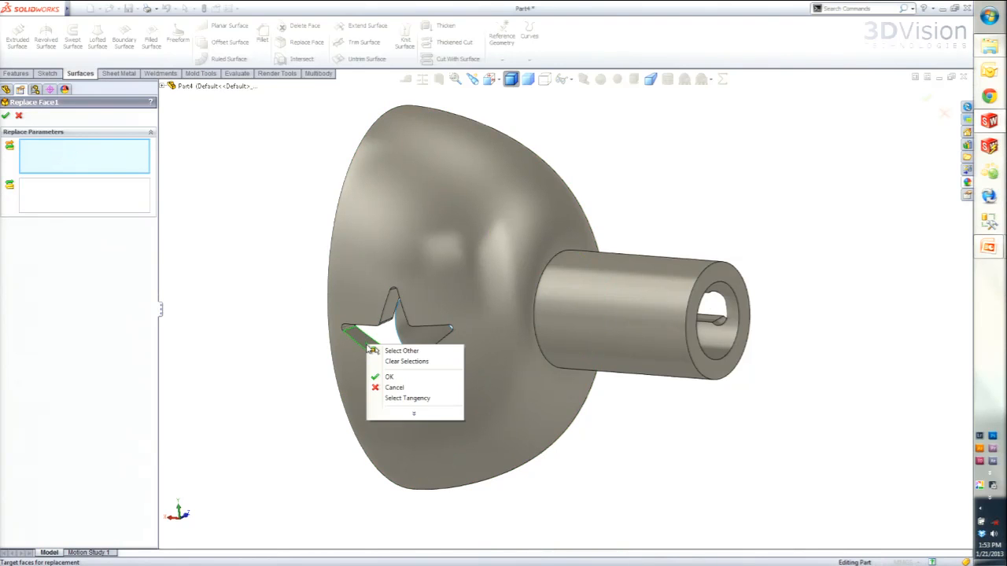
left_click(409, 398)
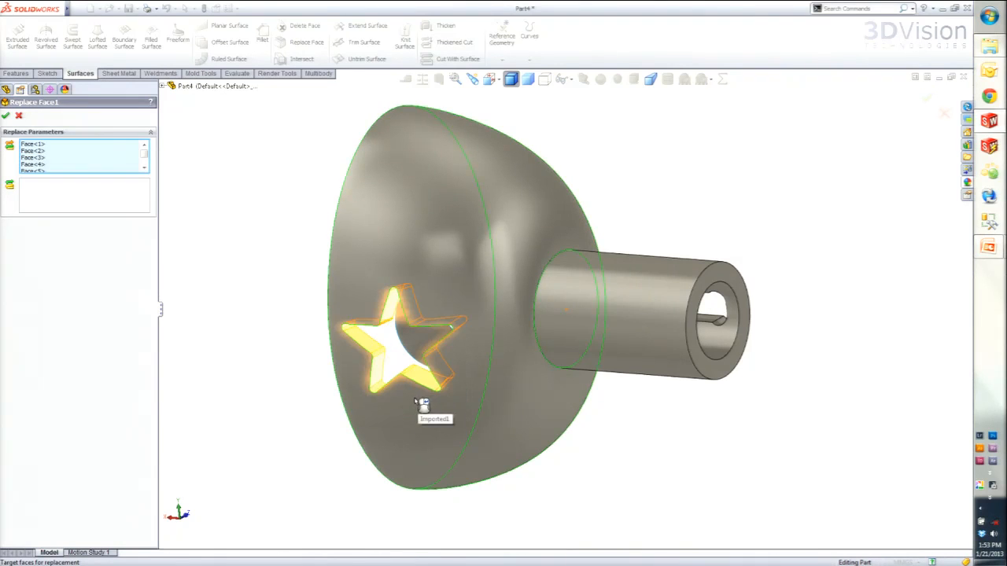
- Choose the extruded cylindrical surface as the replacement surface and apply the face replacement
left_click(110, 207)
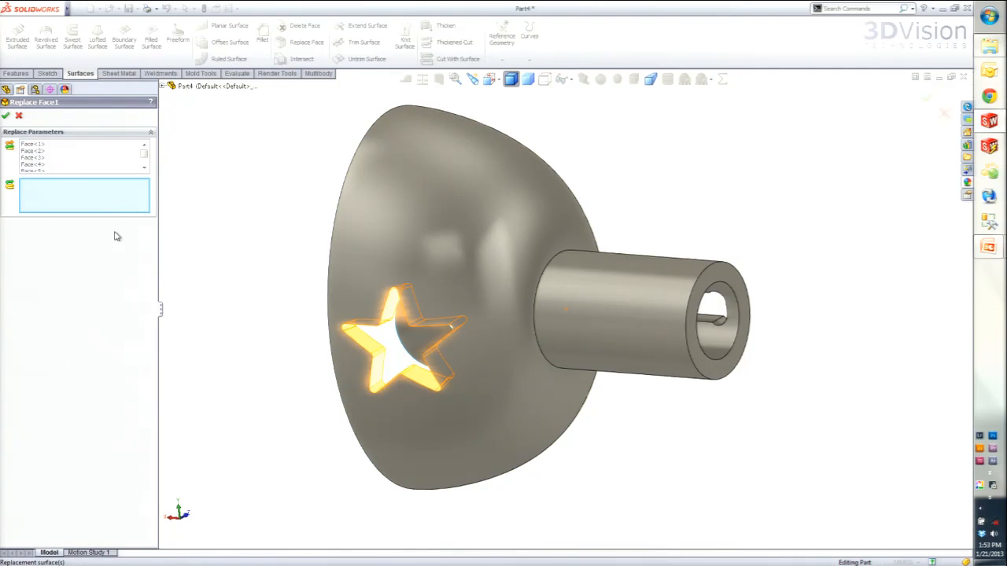
middle_click_drag(385, 369, 478, 376)
left_click(488, 346)
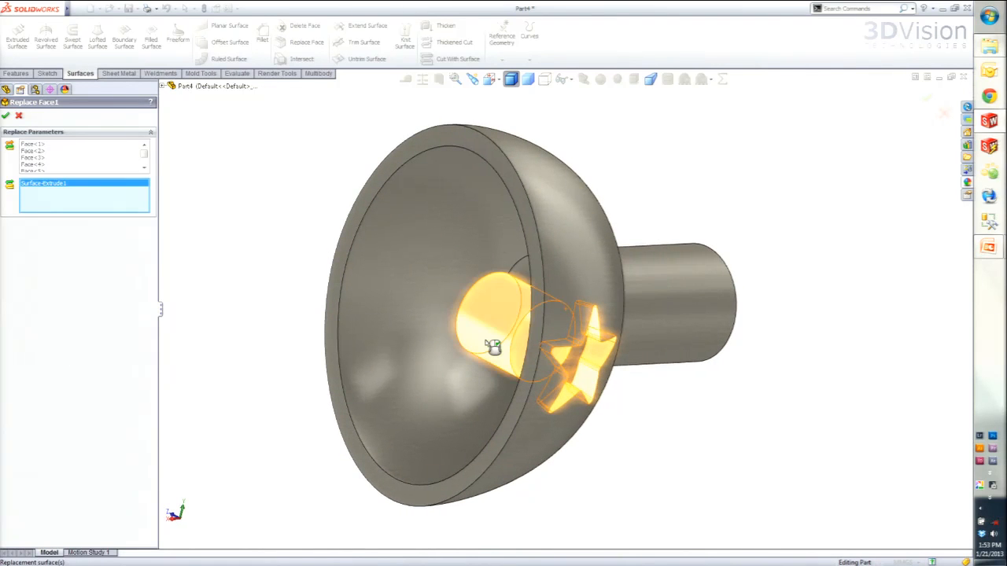
left_click(5, 117)
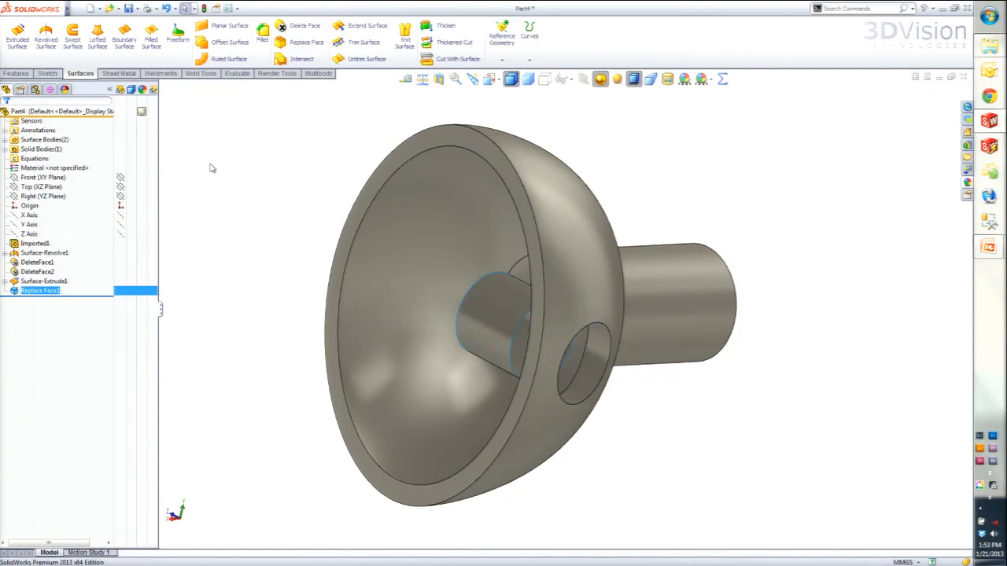
- Delete the leftover extruded cylindrical surface body from inside the dome
middle_click_drag(519, 412, 401, 395)
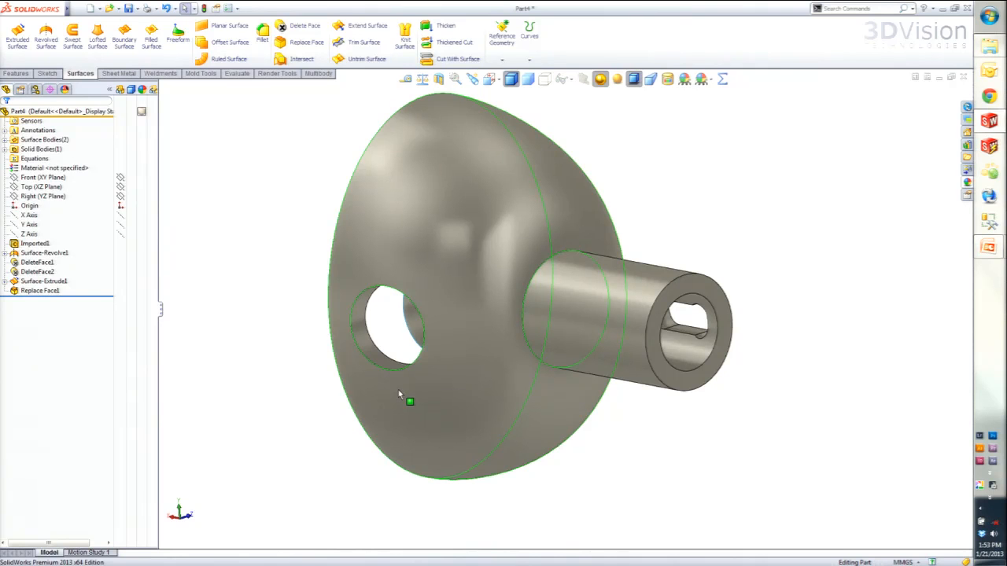
middle_click_drag(399, 394, 519, 381)
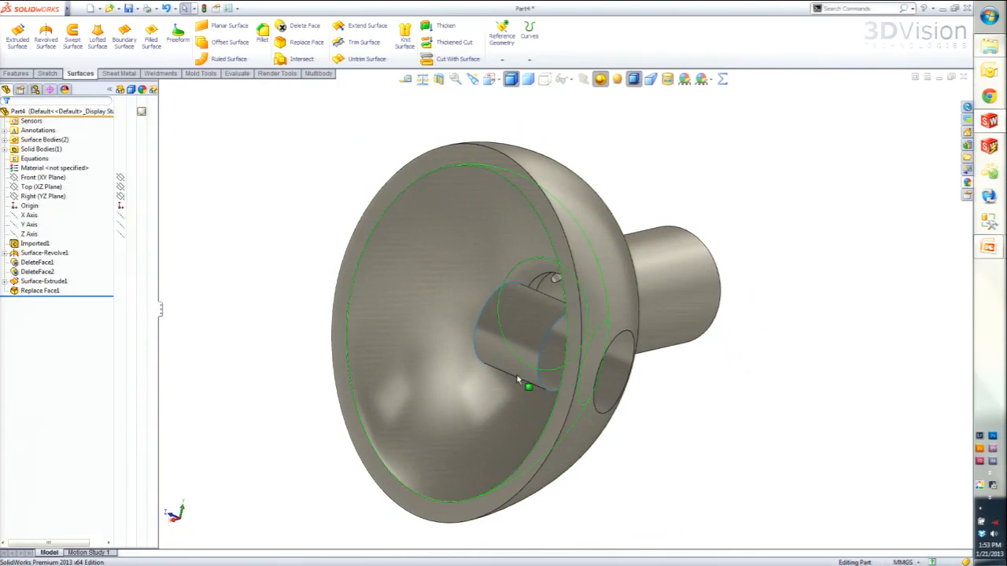
left_click(518, 381)
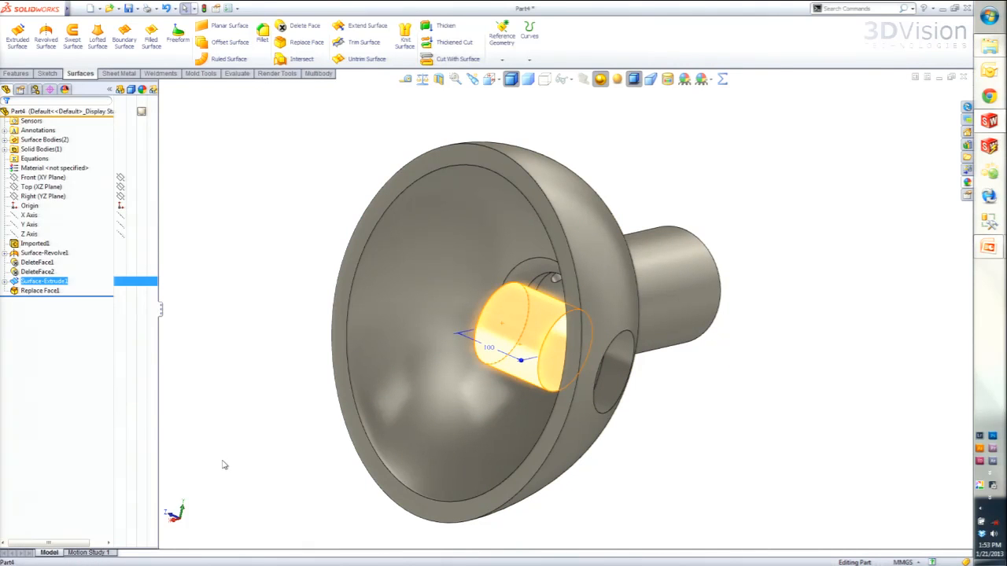
left_click(210, 370)
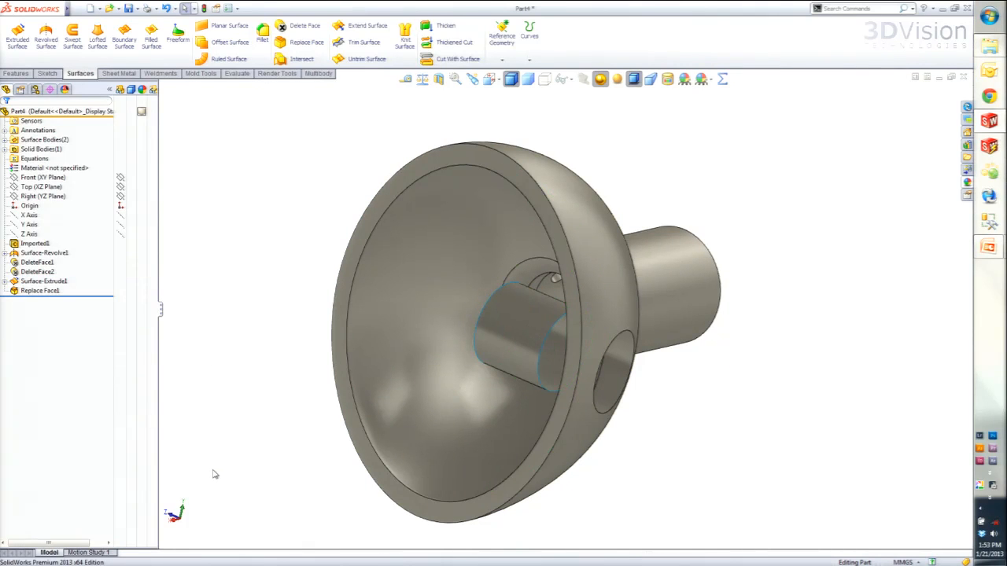
left_click(5, 149)
left_click(5, 139)
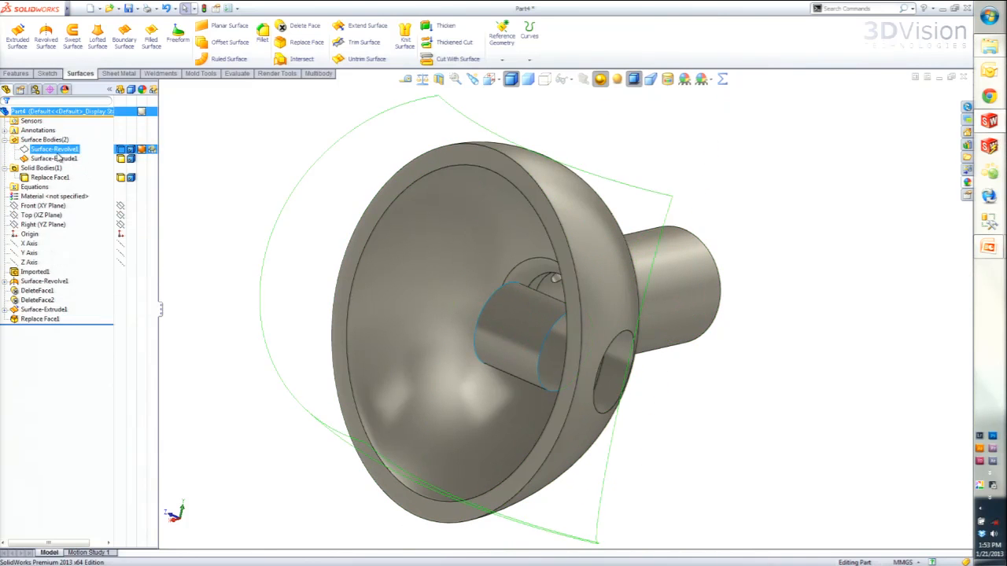
left_click(54, 158)
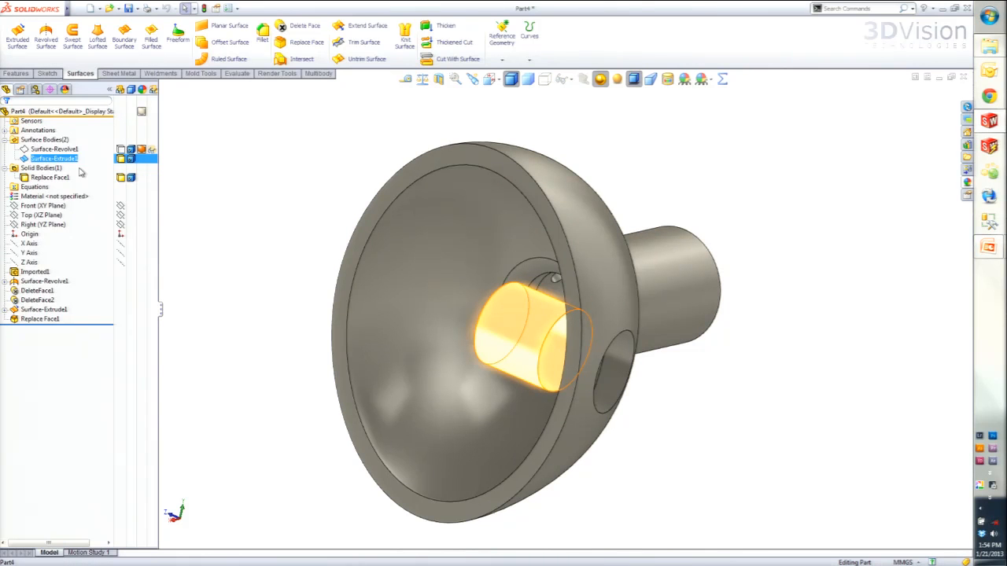
left_click(24, 160)
key("Delete")
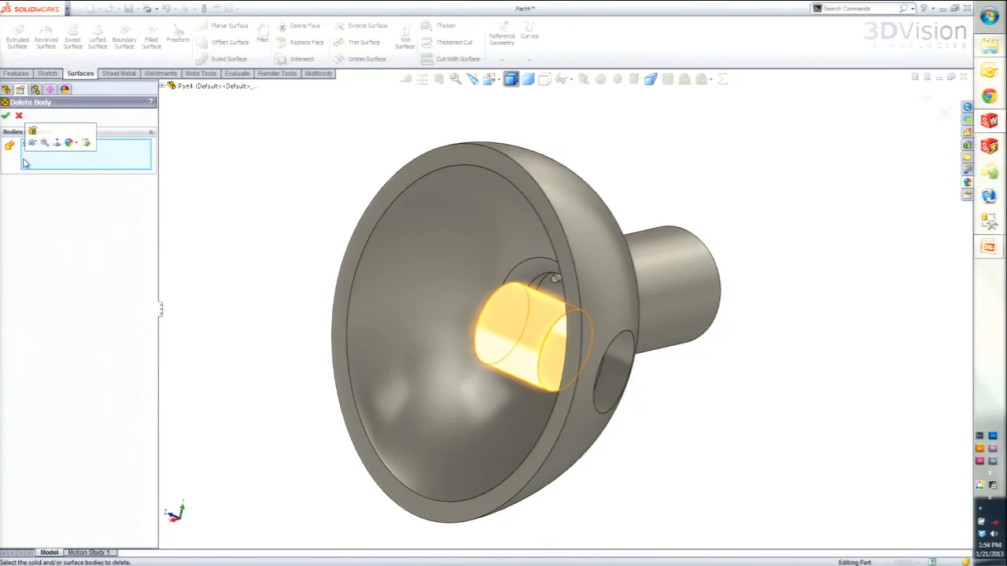
left_click(7, 116)
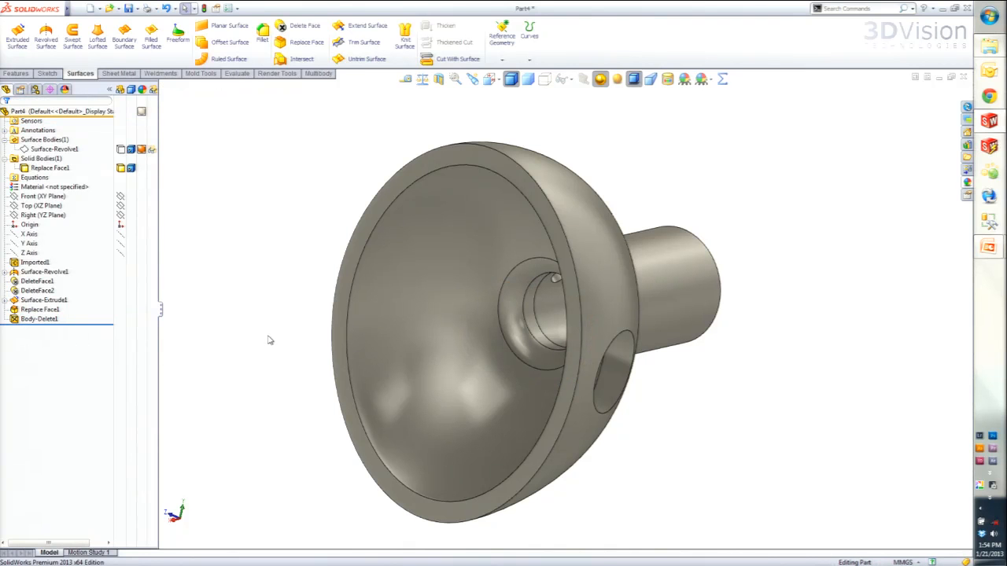
- Roll the feature history back before the body deletion and forward again to compare both states
left_click(89, 326)
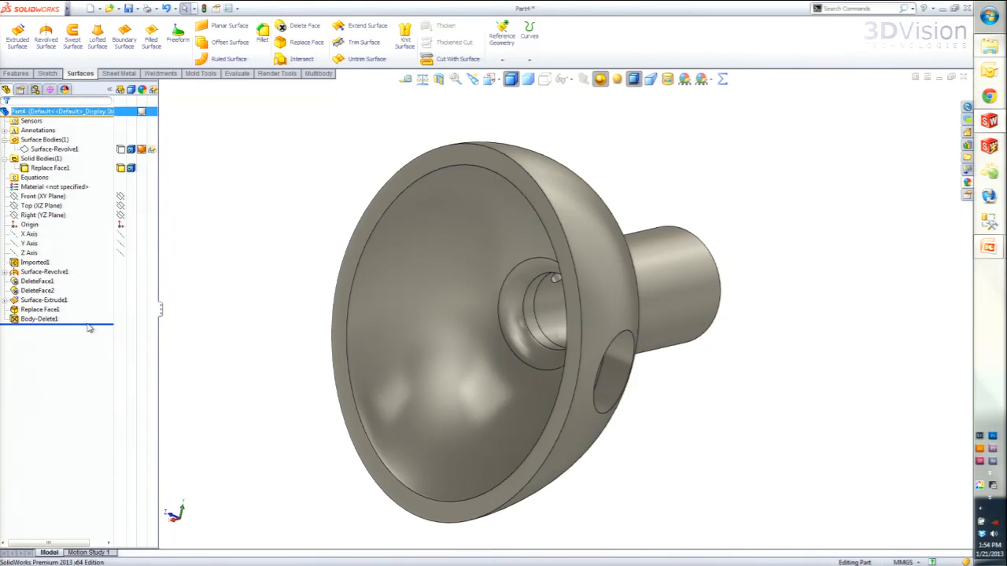
key("Up")
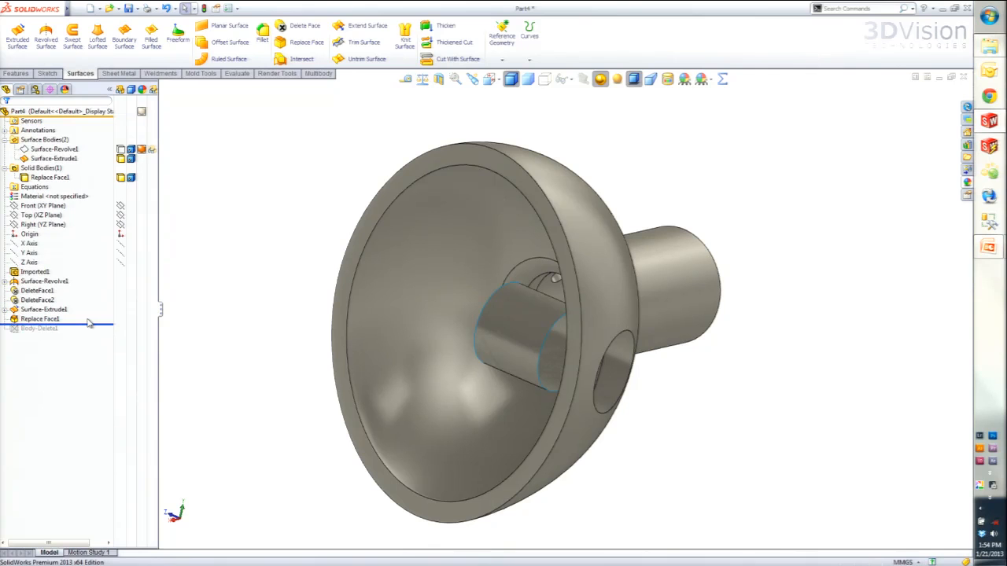
key("Down")
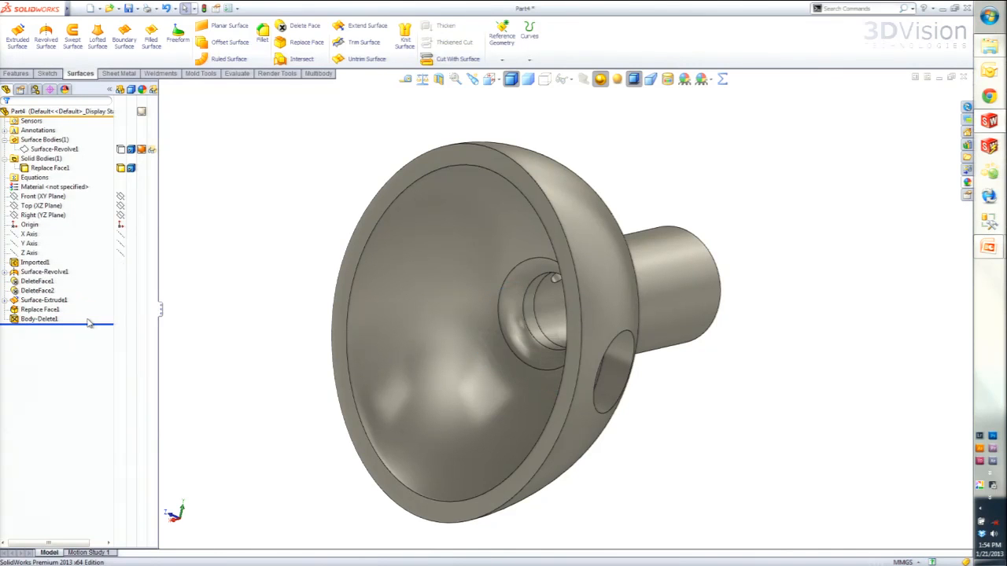
- Remove the circular hole from the dome wall using Delete Face with the Delete and Patch option
middle_click_drag(410, 343, 315, 311)
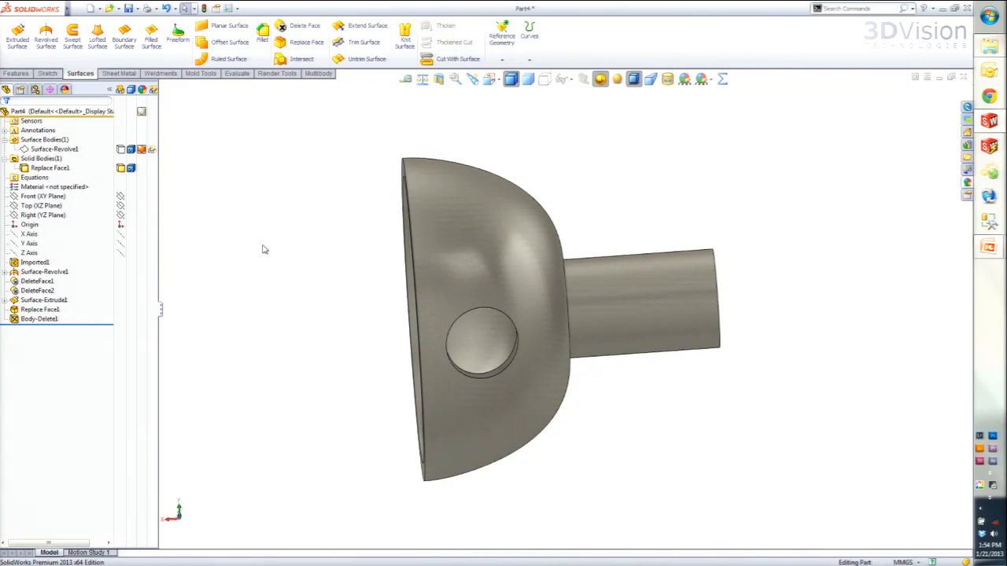
left_click(297, 26)
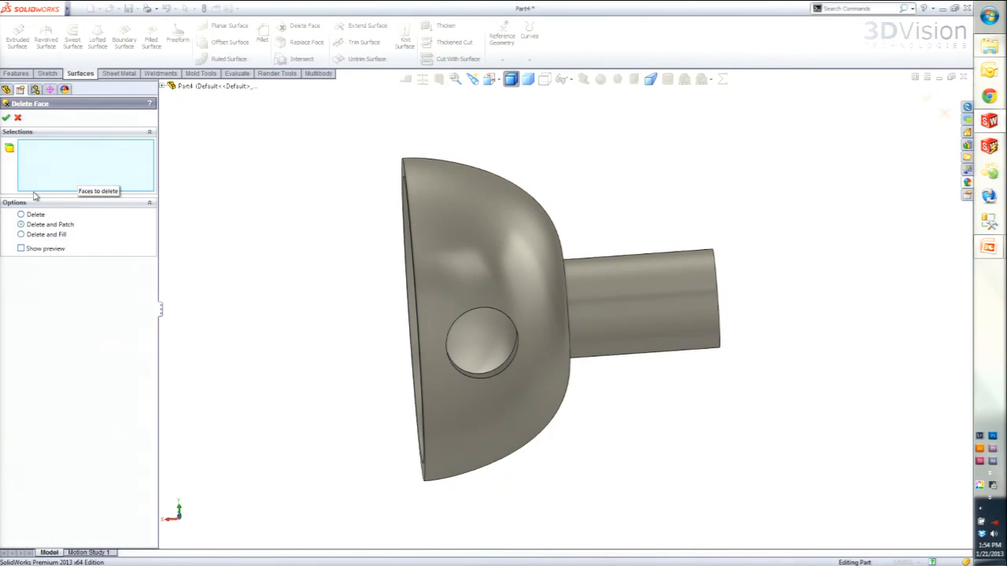
left_click(506, 376)
right_click(419, 344)
middle_click_drag(359, 350, 528, 400)
- Show the hidden revolved surface body that crosses the dome's open end
left_click(125, 150)
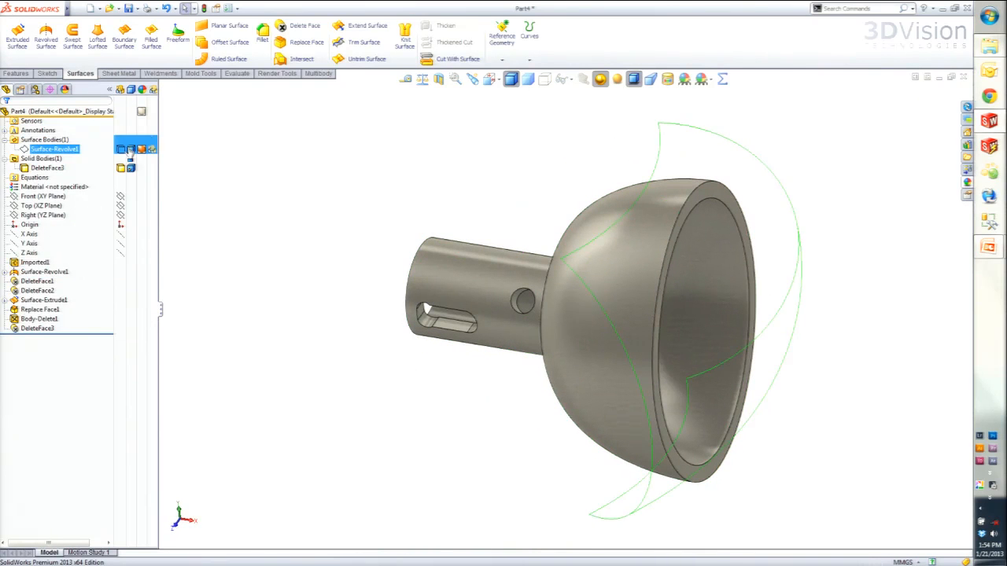
left_click(122, 153)
middle_click_drag(506, 415, 479, 386)
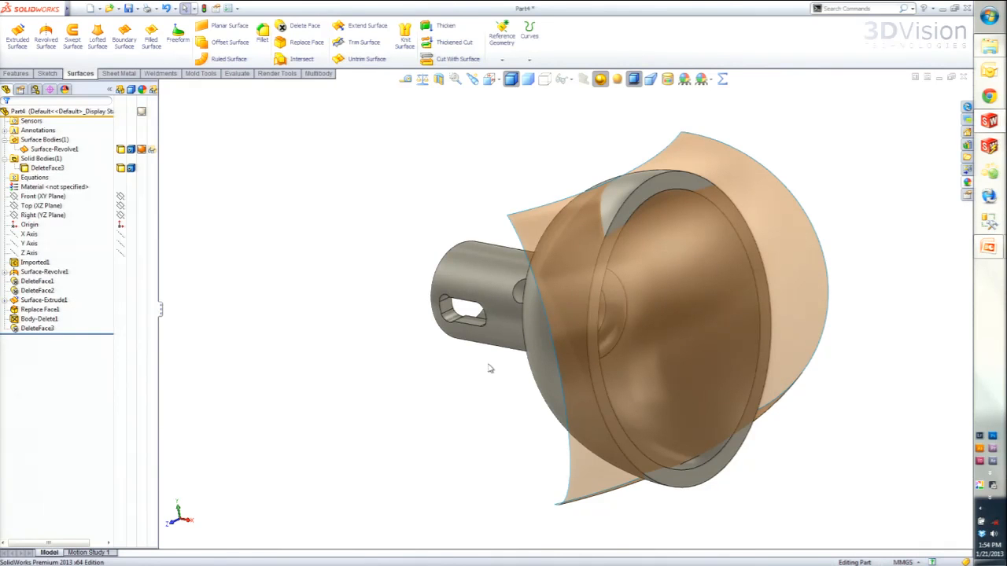
middle_click_drag(508, 391, 540, 402)
scroll(731, 380, "down", 2)
middle_click_drag(730, 380, 631, 430)
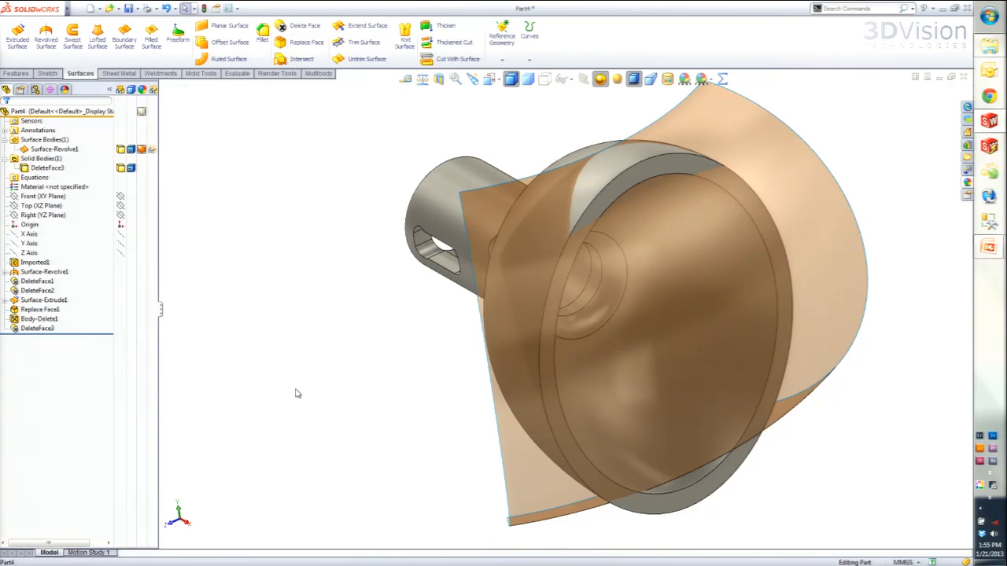
middle_click_drag(702, 284, 682, 305)
scroll(681, 306, "up", 2)
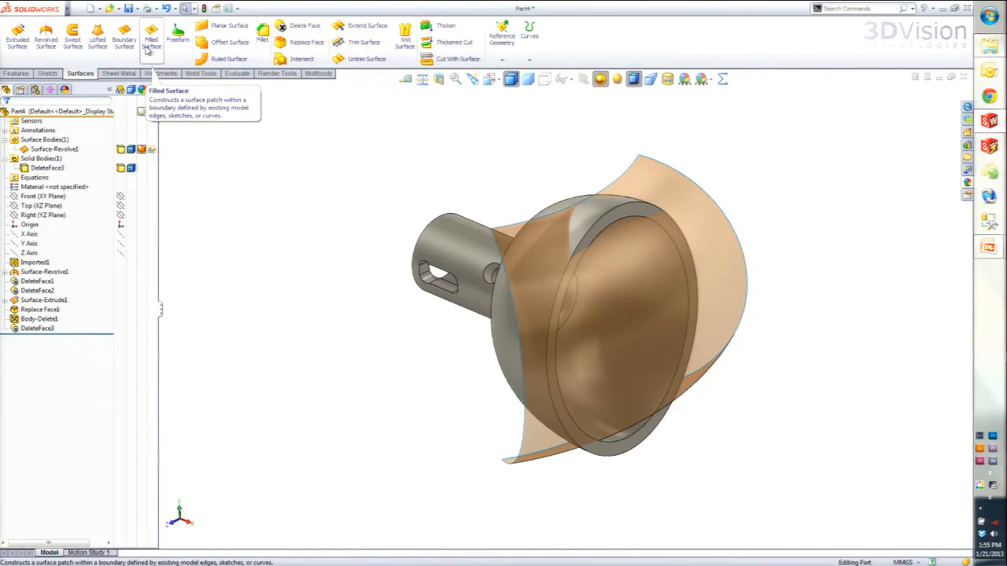
- Replace the dome's flat annular rim face with the revolved surface using Replace Face
left_click(303, 42)
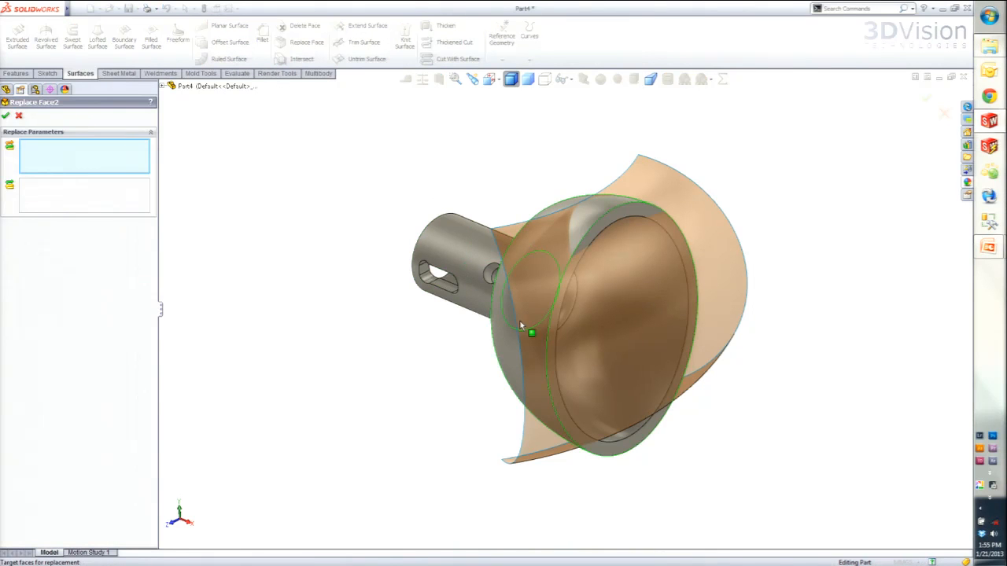
left_click(637, 455)
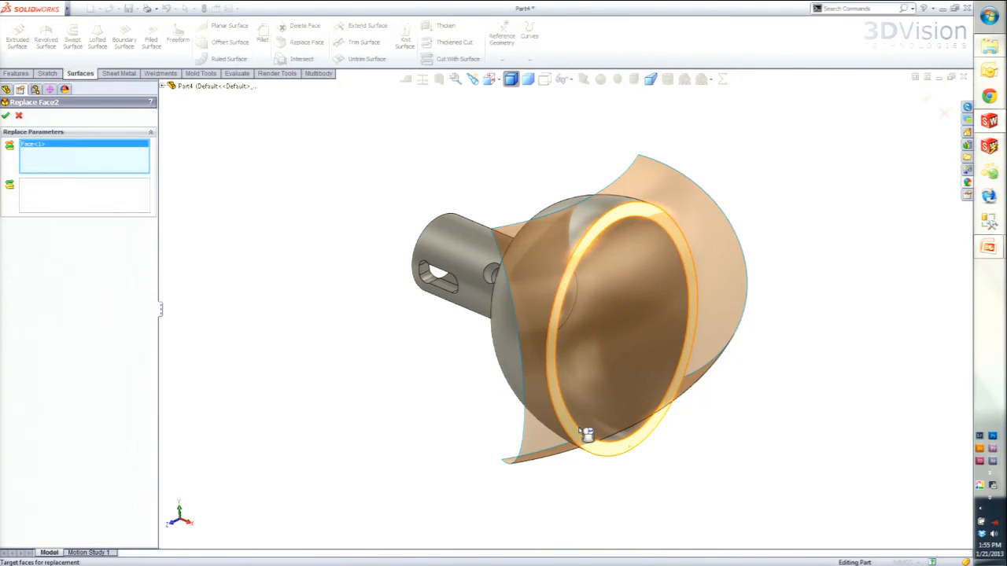
left_click(92, 204)
left_click(533, 459)
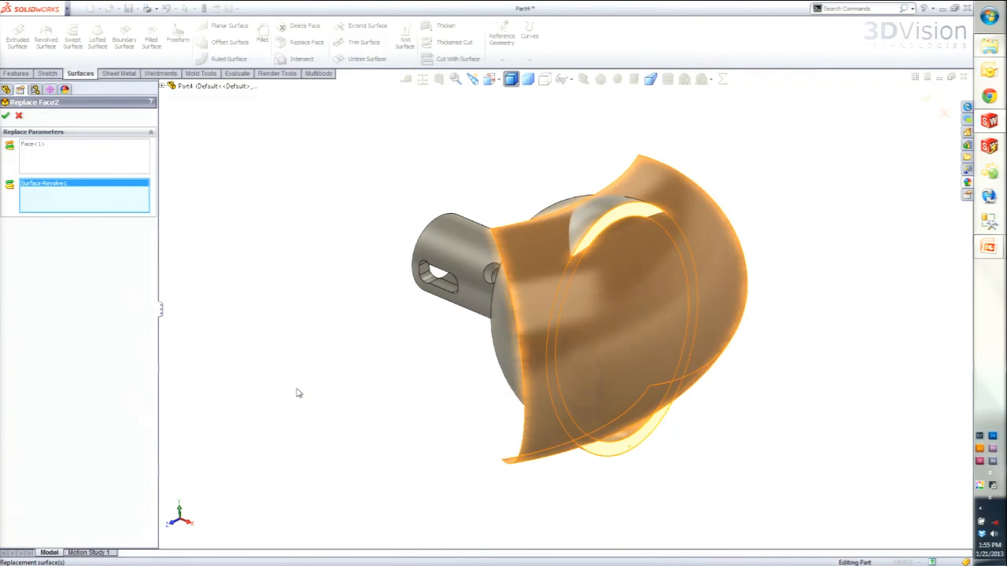
left_click(7, 116)
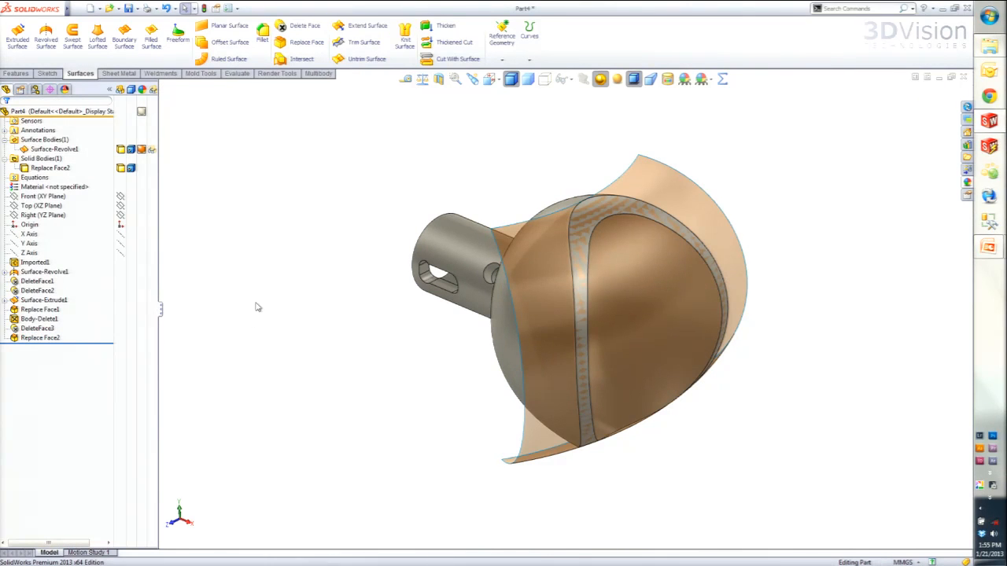
- Reorder the Body-Delete1 feature to the end of the feature history, after the Replace Face2 feature
left_click(36, 149)
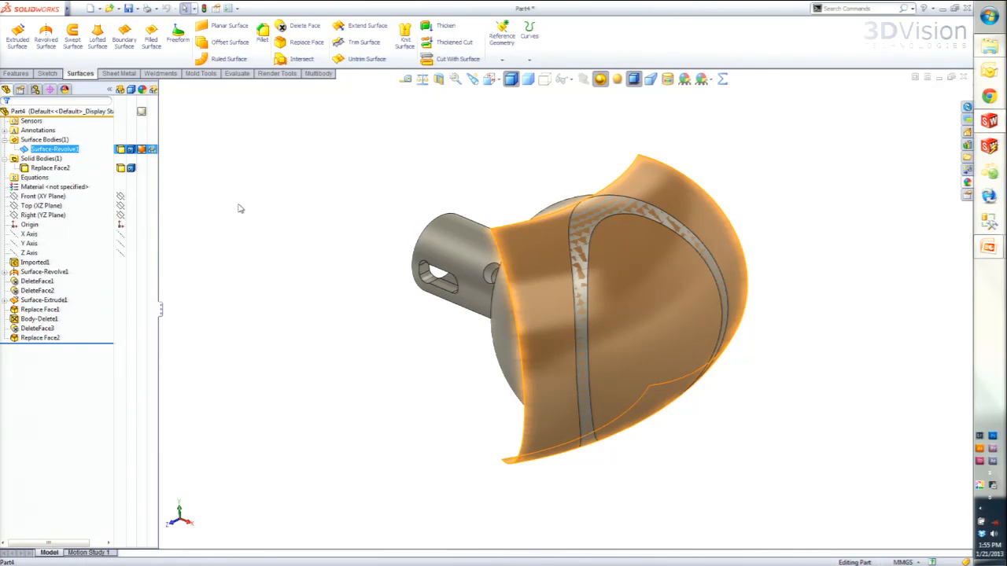
left_click(37, 328)
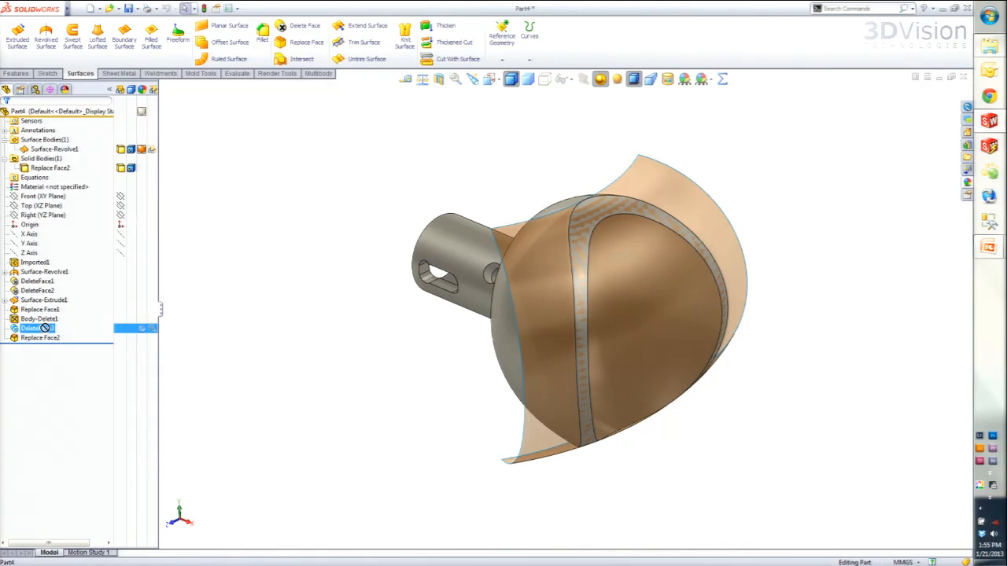
left_click(31, 318, "ctrl")
left_click_drag(31, 320, 50, 340)
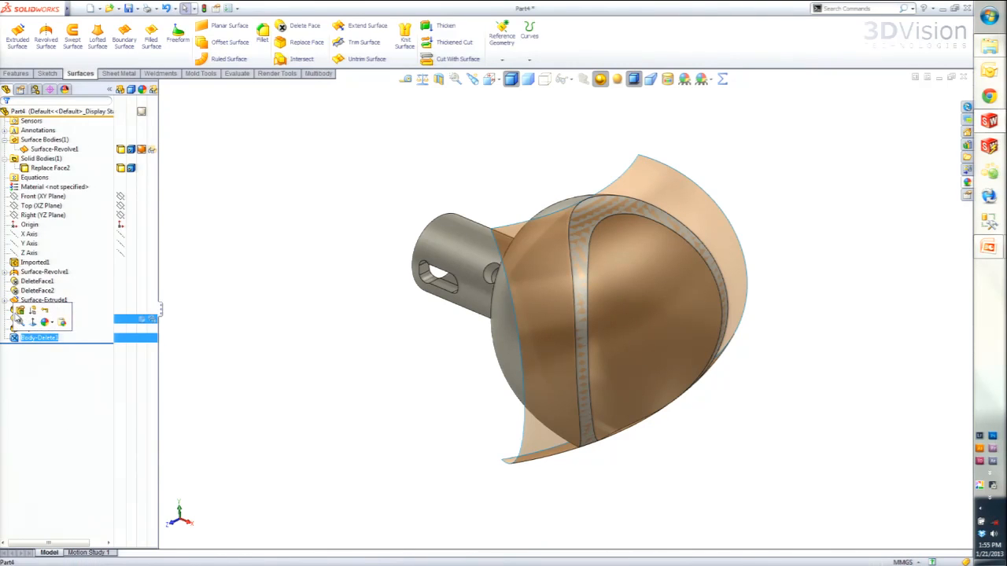
- Edit the body deletion to also remove the revolved surface body, and inspect the curved rim
left_click(19, 311)
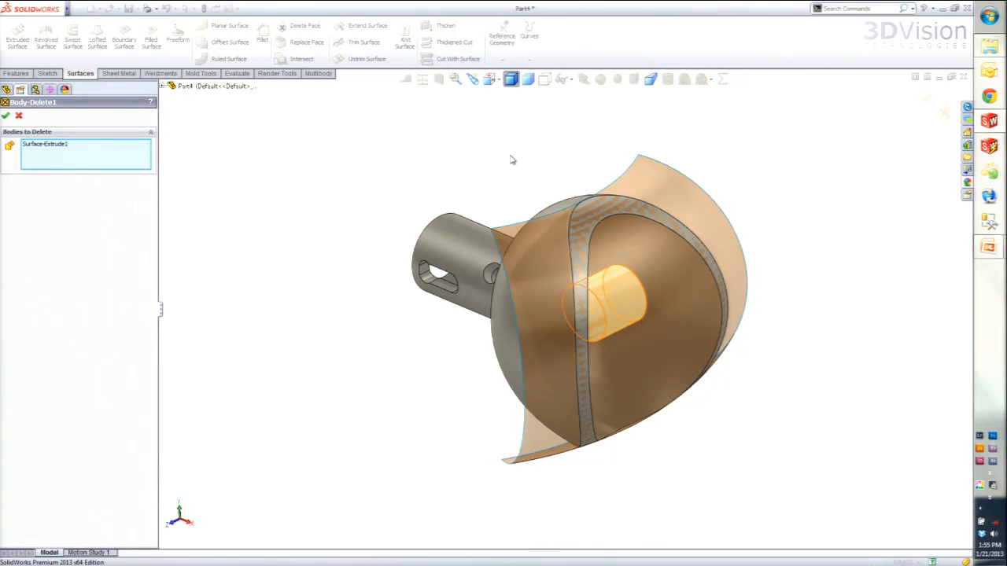
left_click(663, 183)
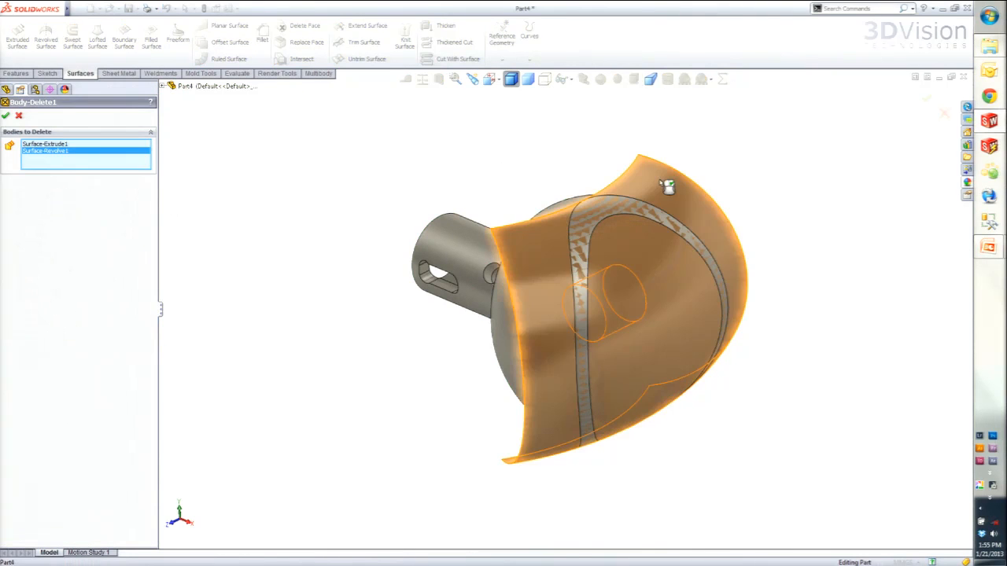
left_click(6, 115)
left_click(56, 142)
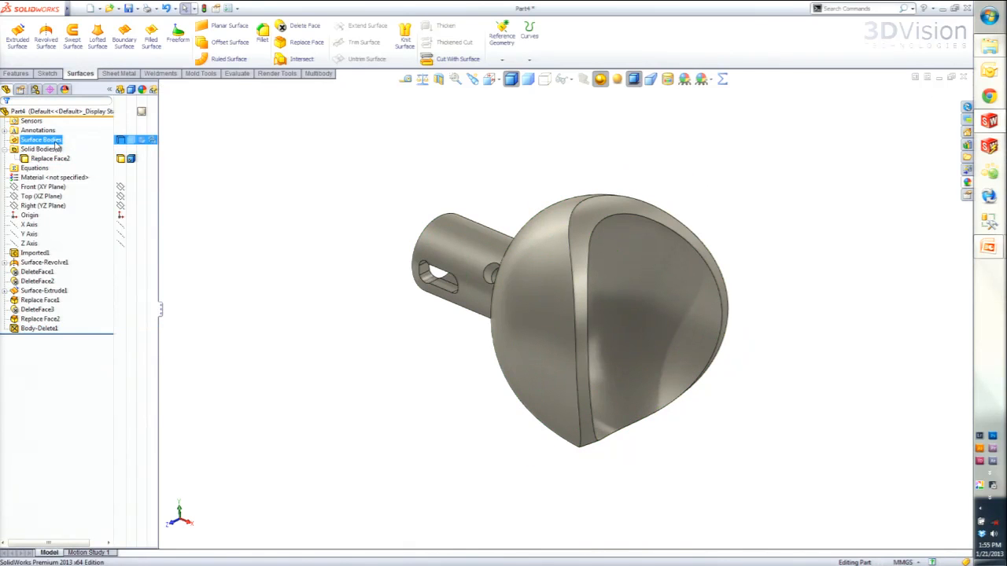
middle_click_drag(265, 308, 363, 354)
mouse_move(540, 304)
middle_mouse_down()
mouse_move(492, 294)
mouse_move(509, 283)
mouse_move(533, 319)
middle_mouse_up()
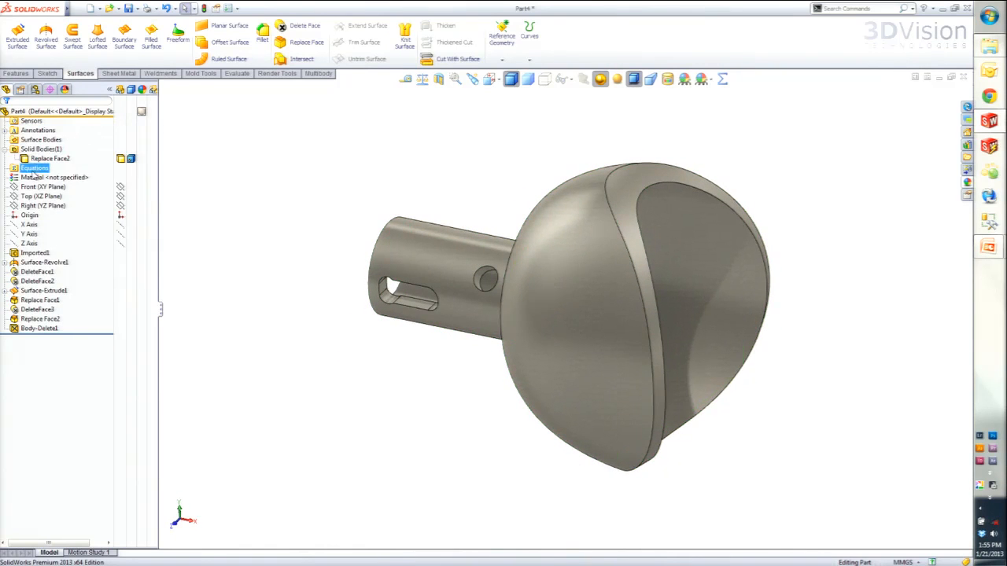
- Cut the solid with the Right (YZ) plane as the cutting surface, choosing the direction that removes the dome and keeps the tube
left_click(31, 195)
left_click(33, 207)
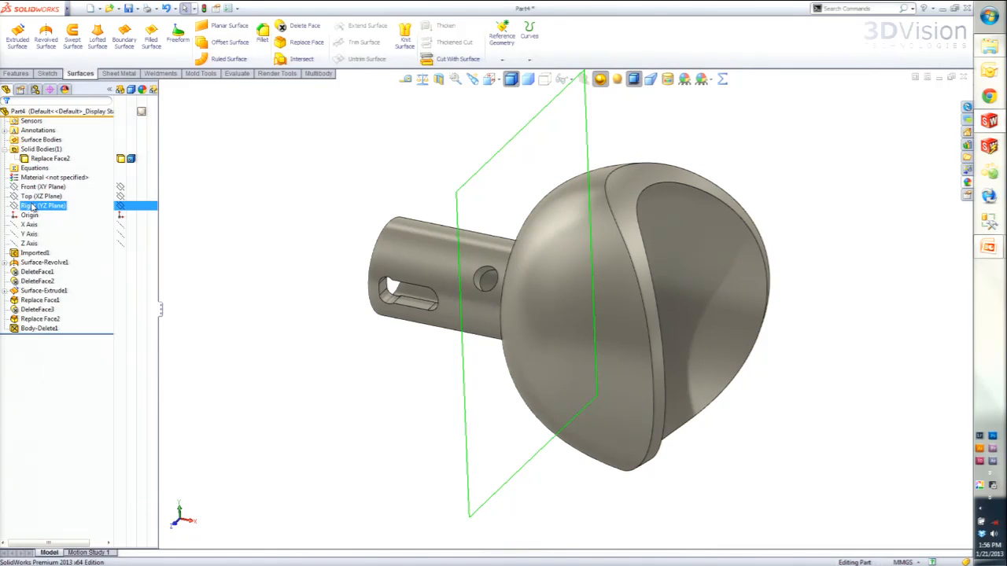
left_click(31, 206)
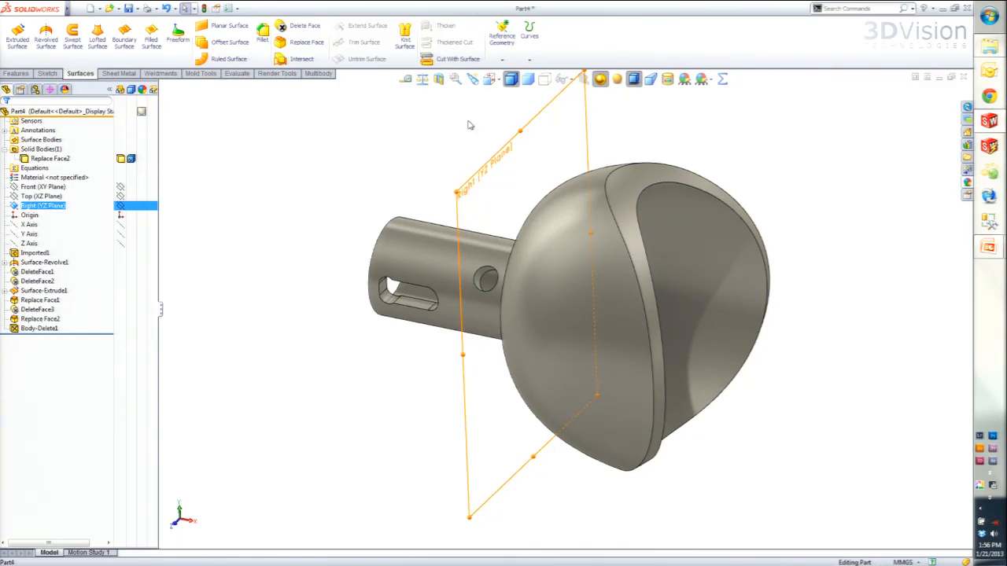
left_click(456, 59)
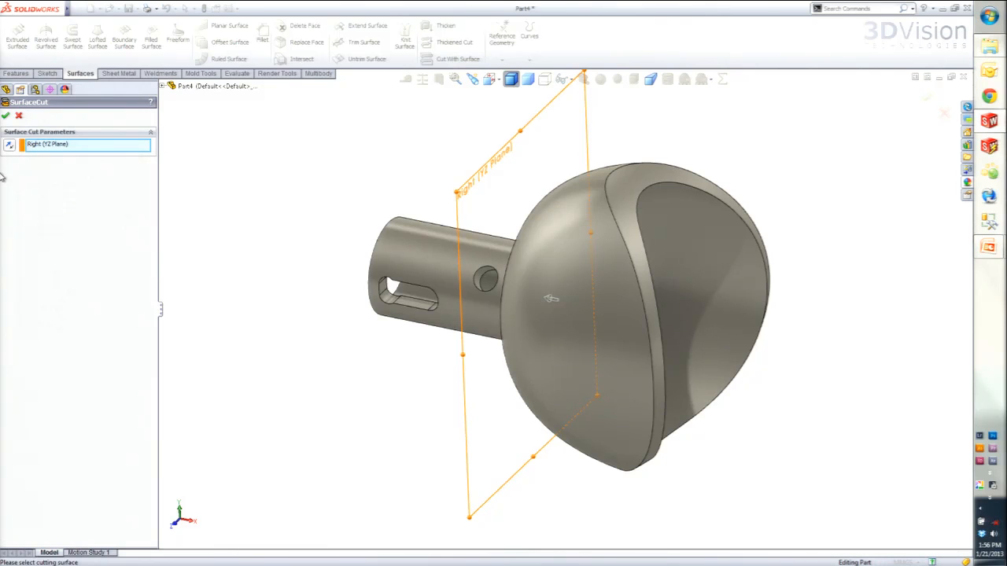
left_click(10, 148)
left_click(11, 148)
left_click(10, 148)
left_click(570, 310)
left_click(549, 302)
left_click(569, 305)
left_click(552, 304)
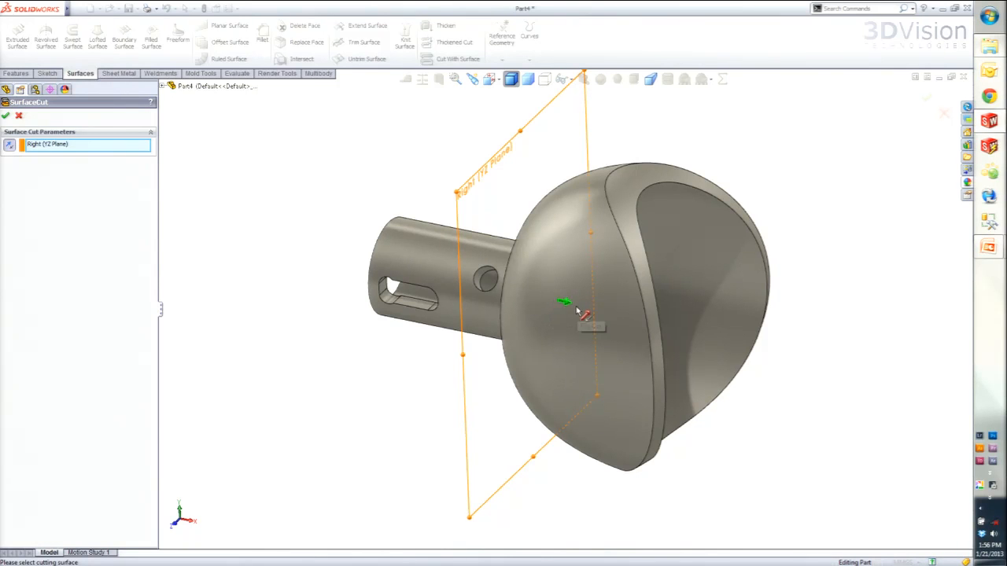
left_click(6, 116)
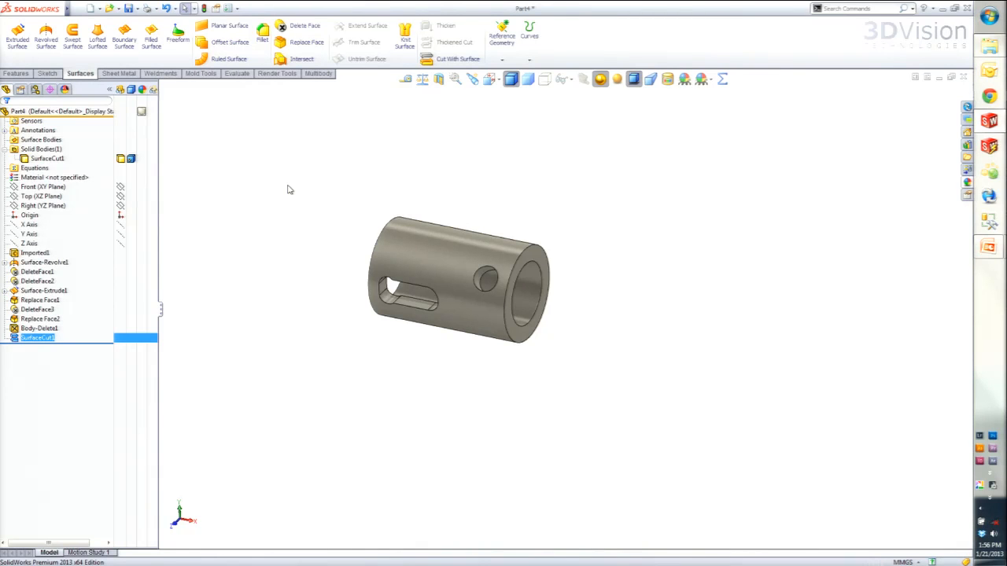
- Start a sketch on the Front (XY) plane and view it straight on
scroll(464, 260, "down", 3)
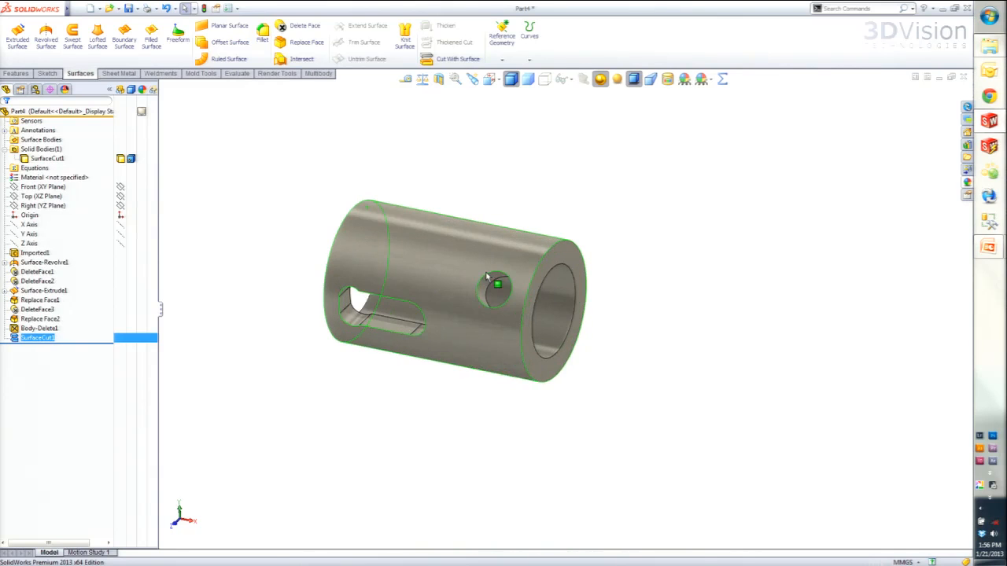
scroll(484, 273, "down", 1)
middle_click_drag(468, 323, 415, 305)
scroll(411, 307, "down", 2)
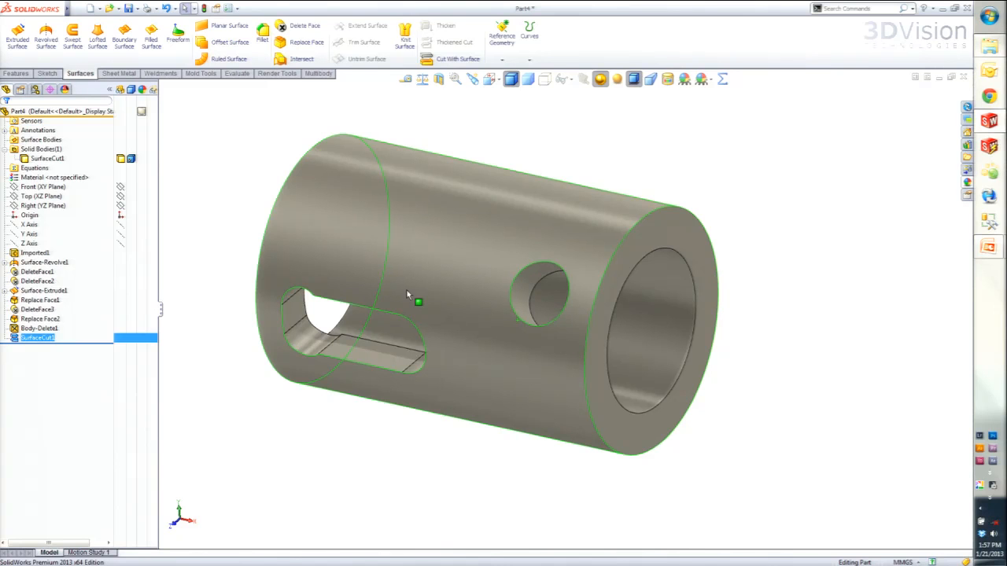
left_click(27, 187)
left_click(24, 189)
left_click(29, 171)
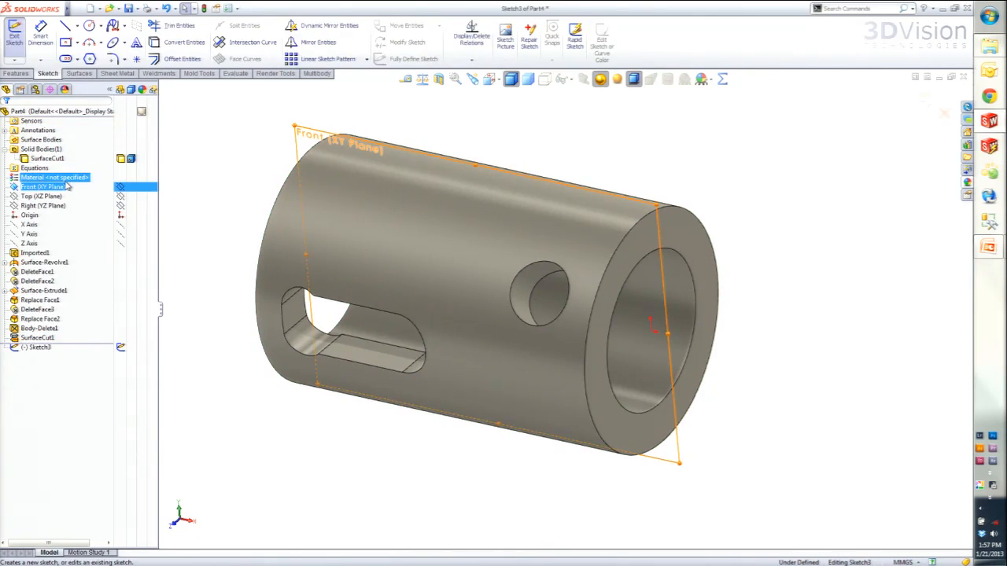
key("m")
left_click(6, 115)
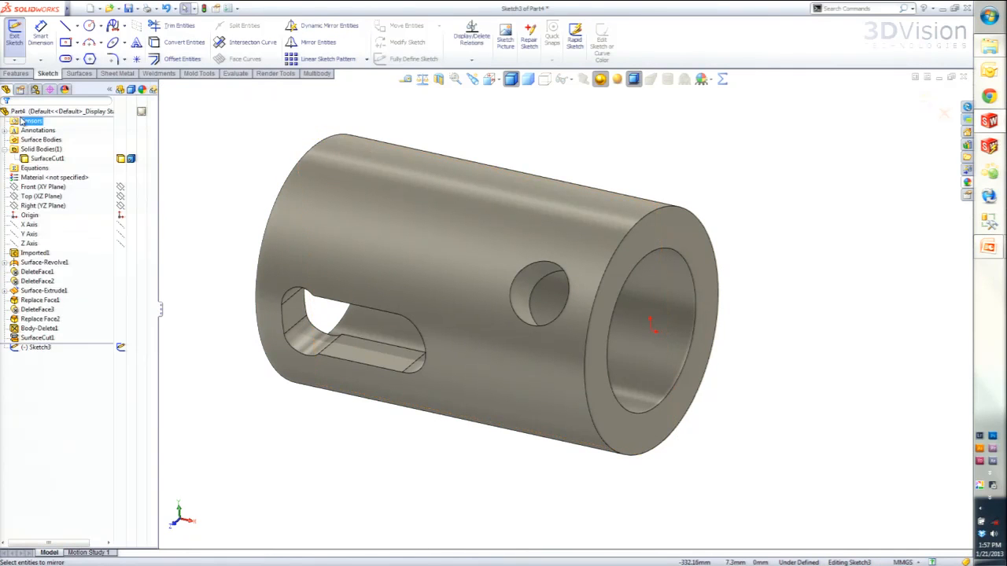
key("ctrl+8")
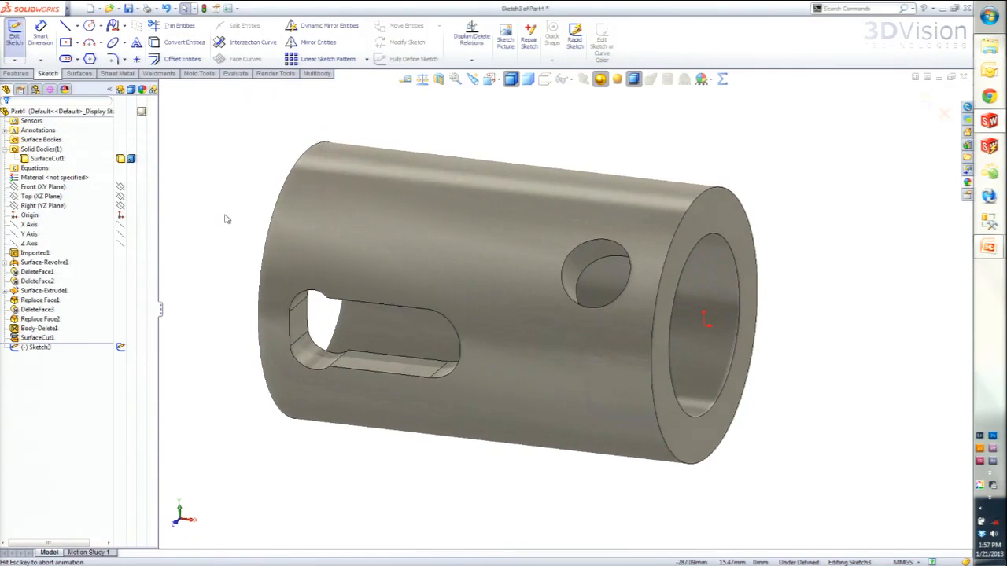
- Sketch a horizontal centerline about 138 mm long just above the tube's slot
key("s")
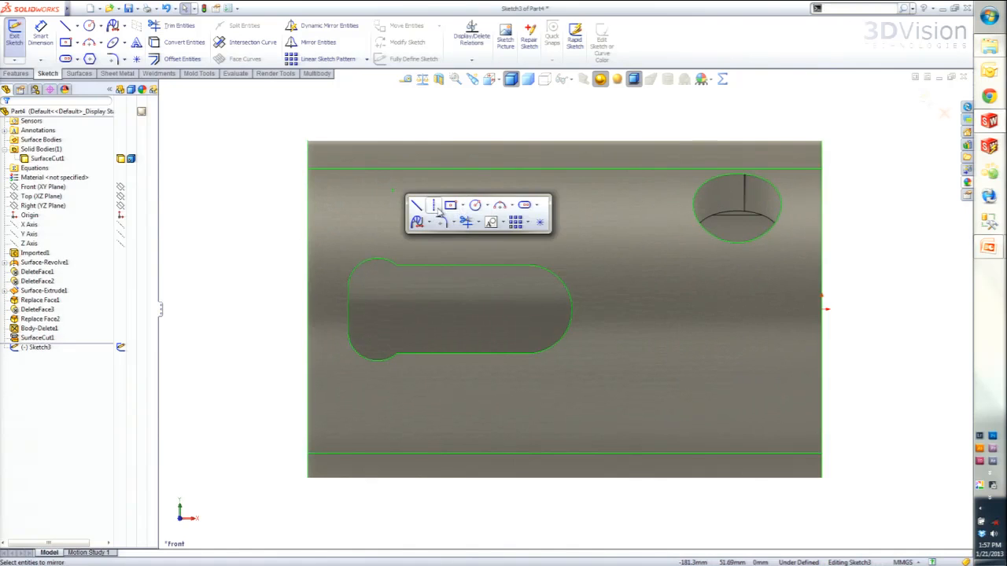
left_click(437, 217)
left_click_drag(340, 235, 659, 235)
key("Escape")
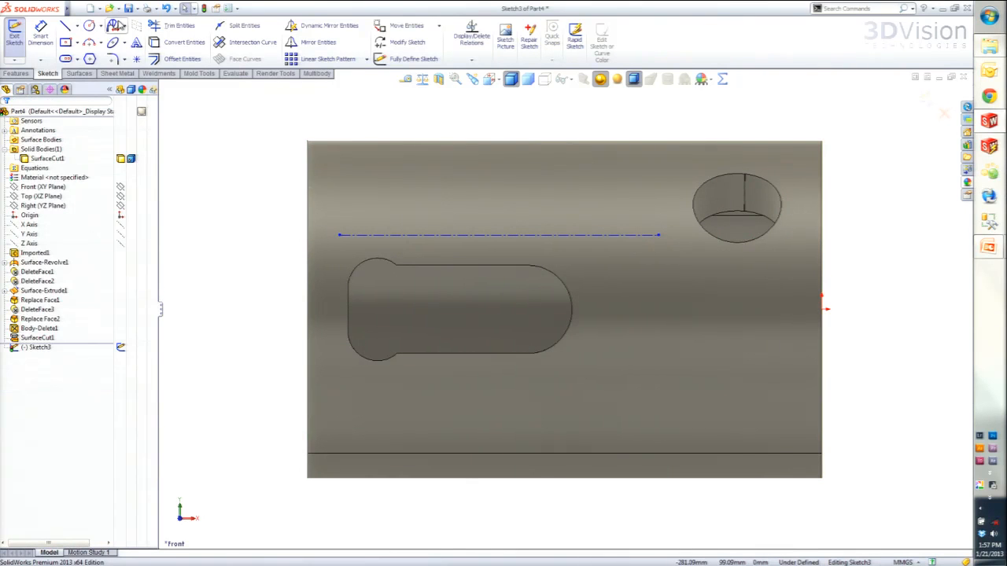
- Add a first name in capitals as sketch text along the centerline, using Century Gothic Regular at 80 points instead of the document font
left_click(136, 42)
left_click(412, 235)
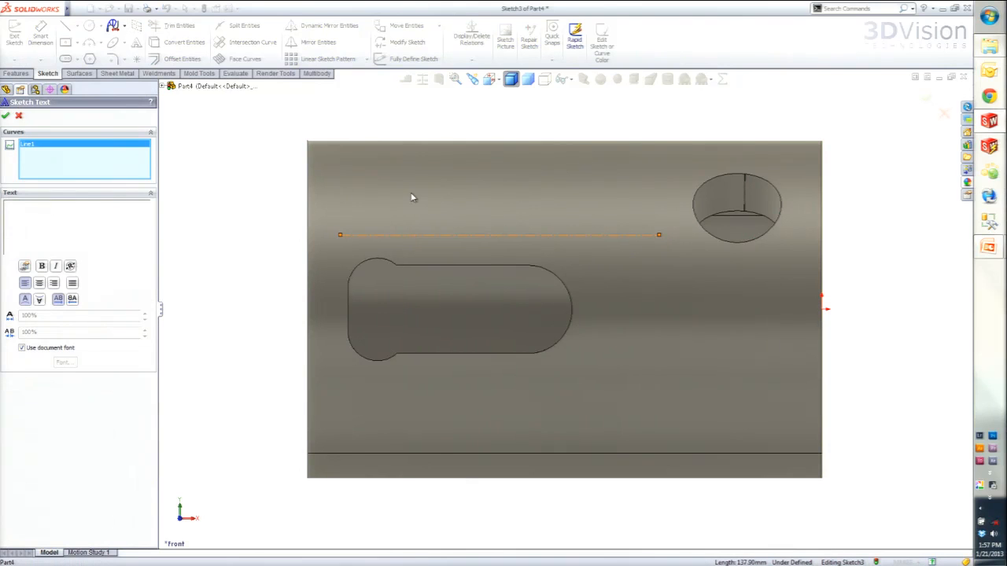
type("JORDAN")
left_click(22, 347)
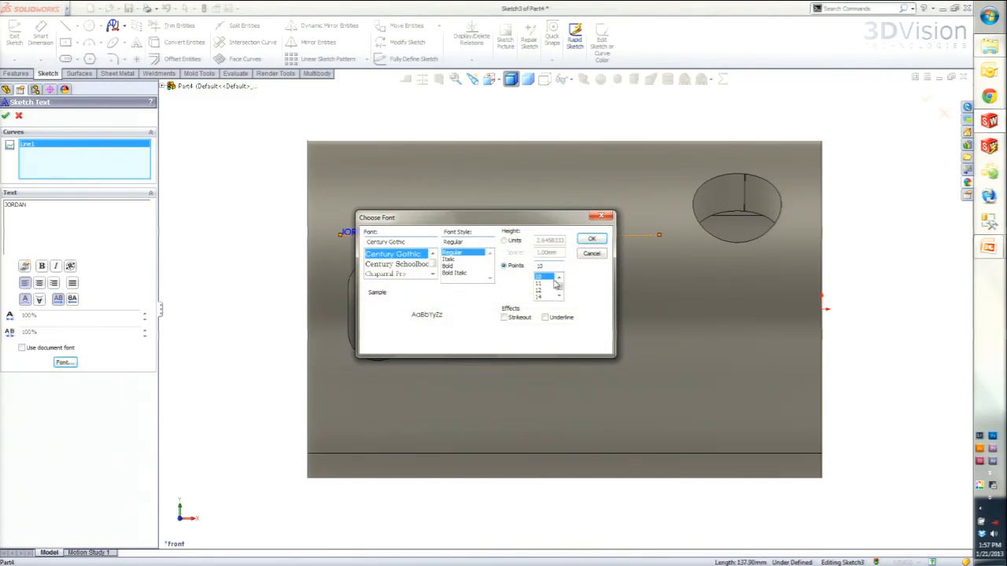
type("80")
left_click(592, 240)
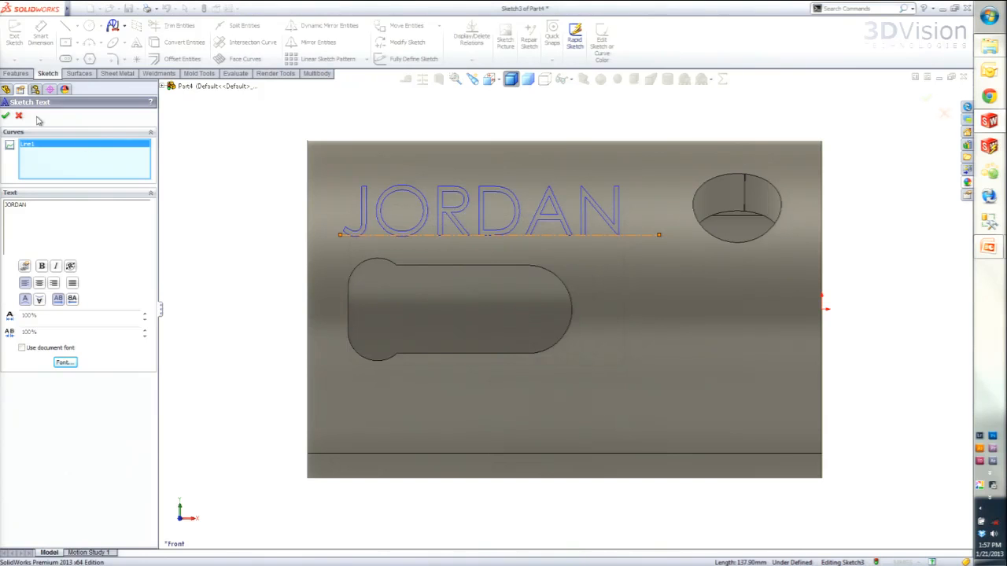
left_click(6, 115)
- Exit the text sketch and review the Wrap feature's Emboss, Deboss and Scribe options without applying them
middle_click_drag(363, 282, 301, 310)
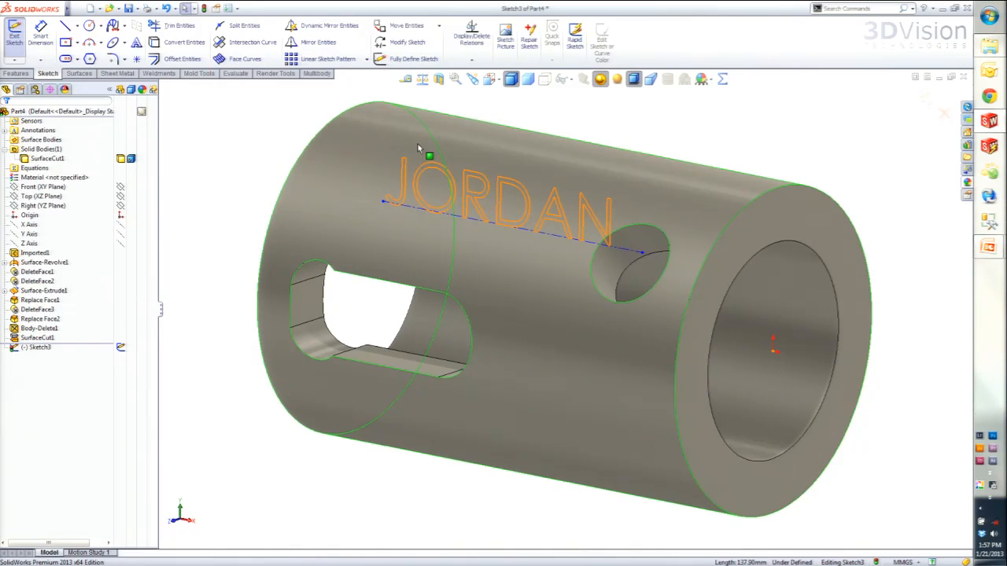
left_click(16, 74)
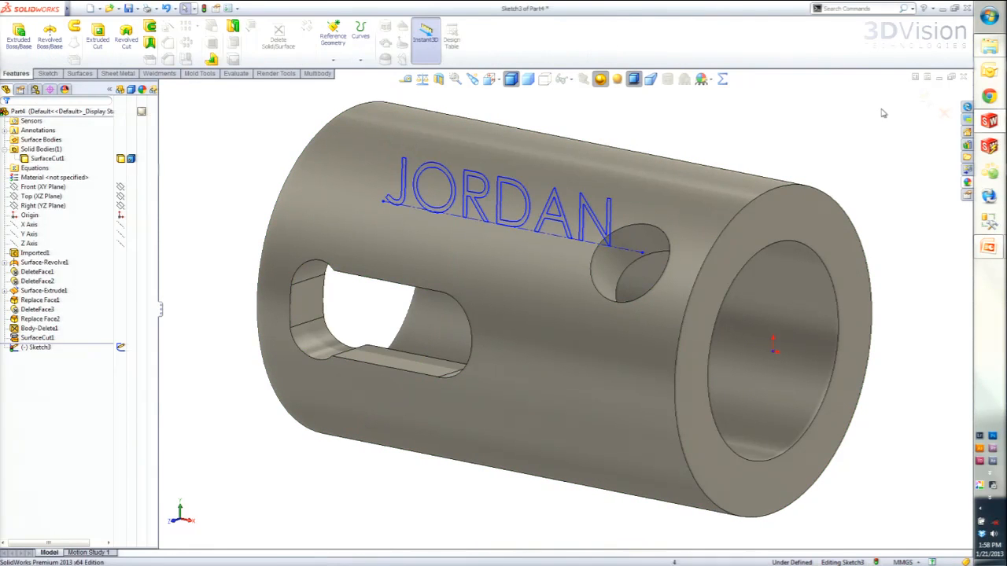
left_click(925, 98)
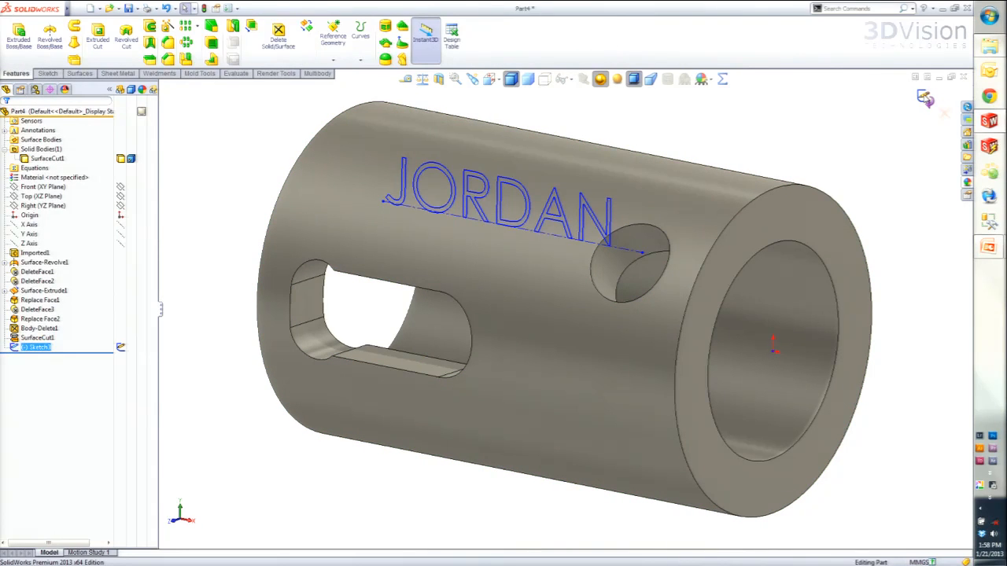
left_click(383, 30)
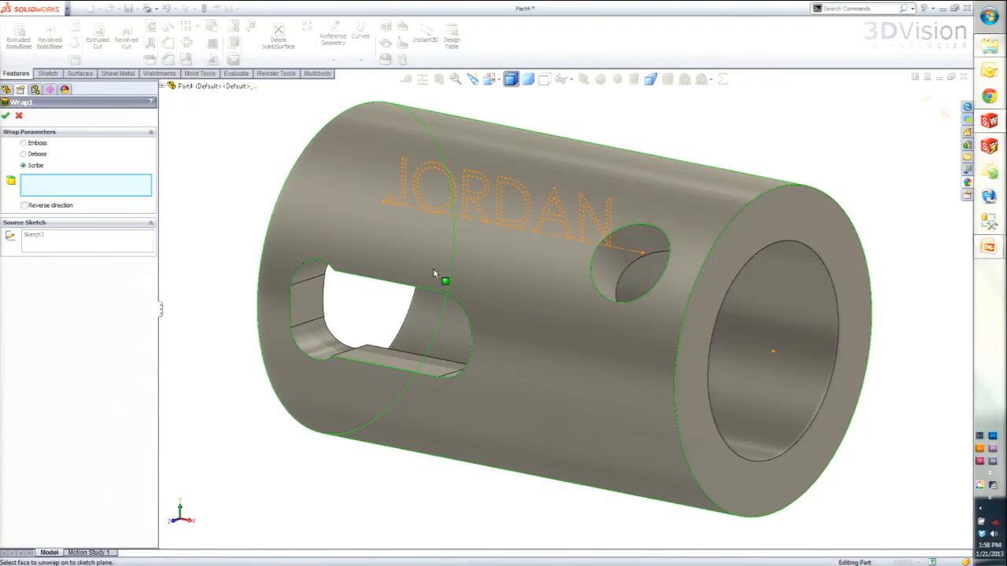
left_click(19, 116)
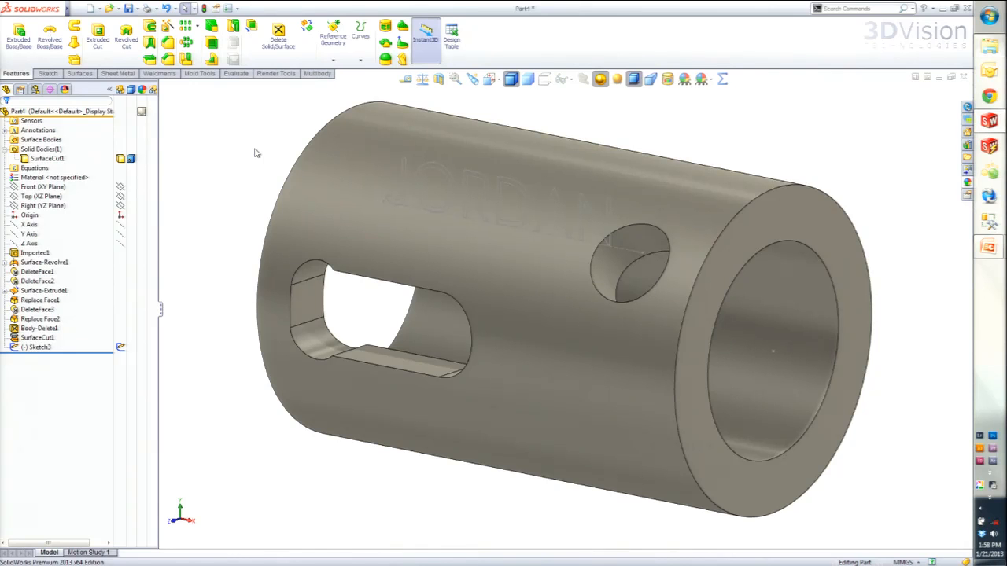
middle_click_drag(776, 148, 690, 252)
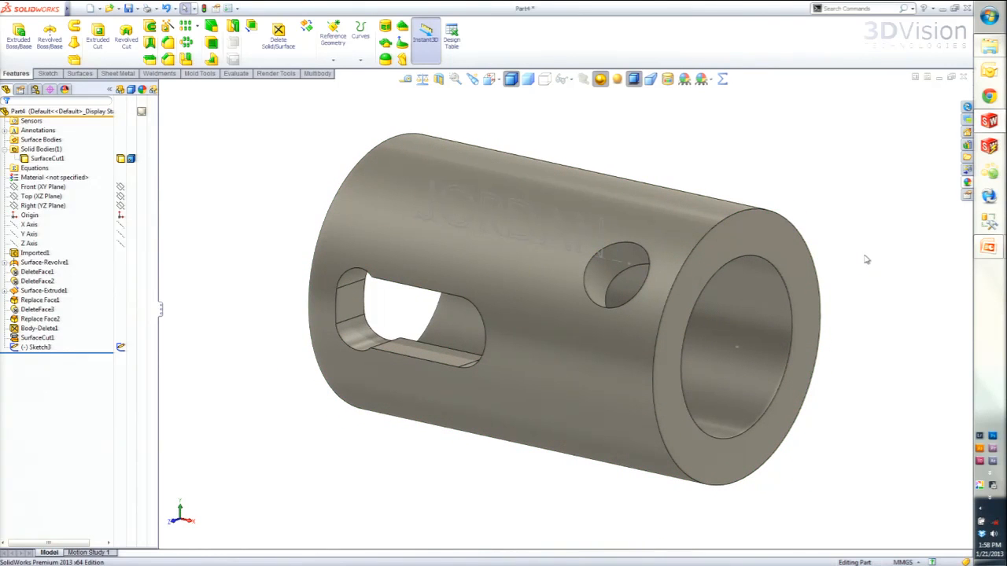
- Sketch a circle about 58 mm in diameter, centred on the origin, on the tube's ring-shaped end face beside the round hole
left_click(473, 278)
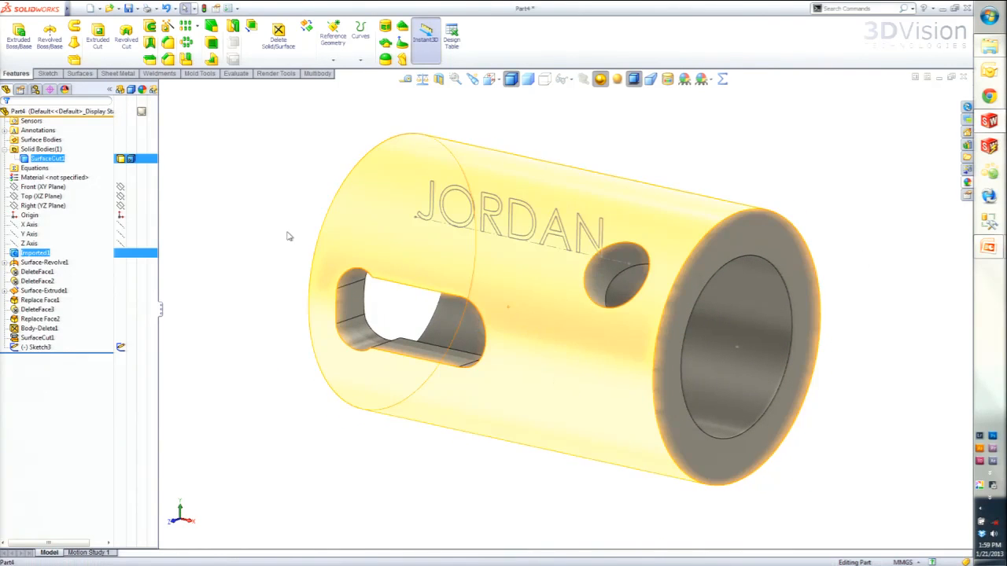
left_click(223, 221)
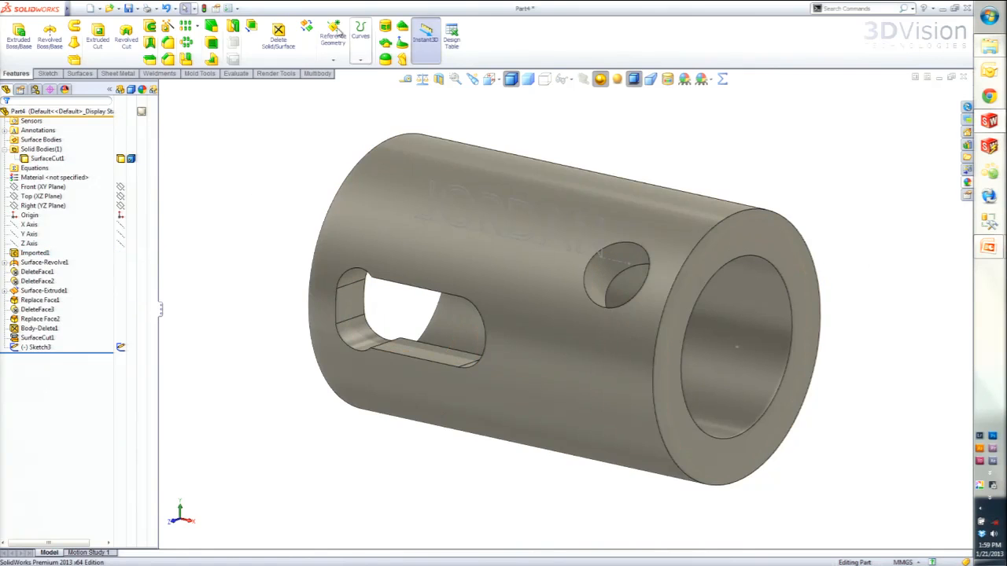
left_click(78, 75)
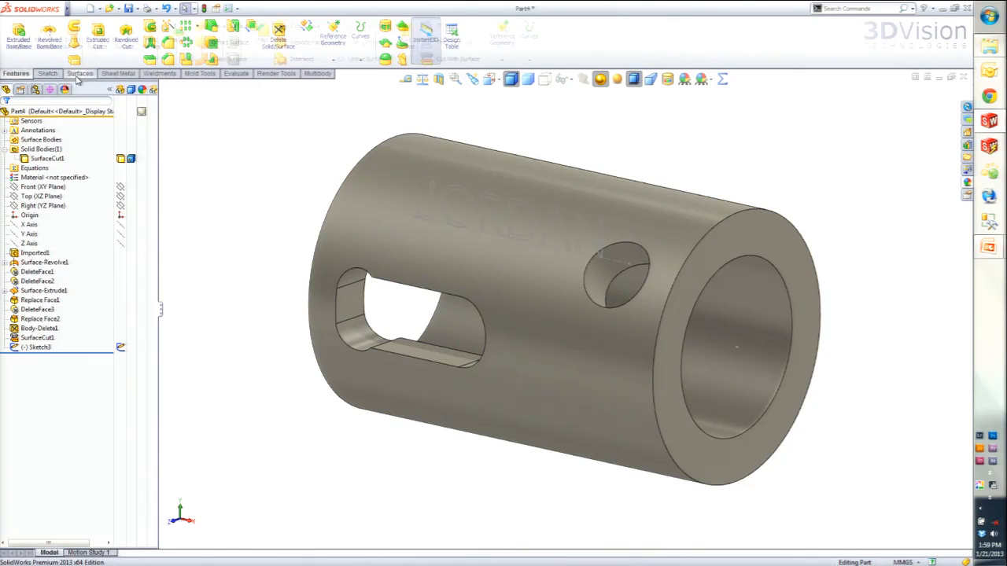
left_click(752, 253)
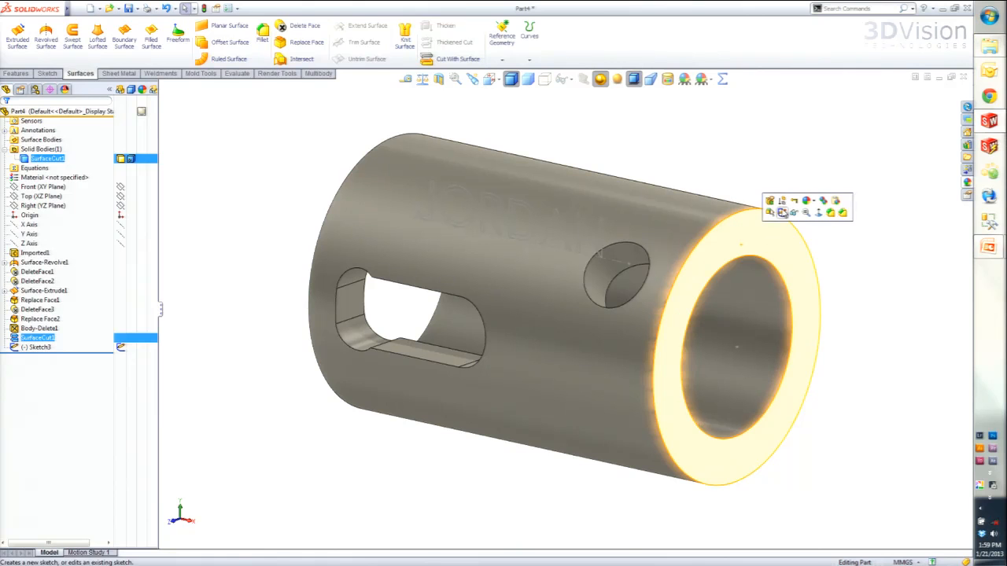
left_click(783, 212)
key("s")
left_click(846, 280)
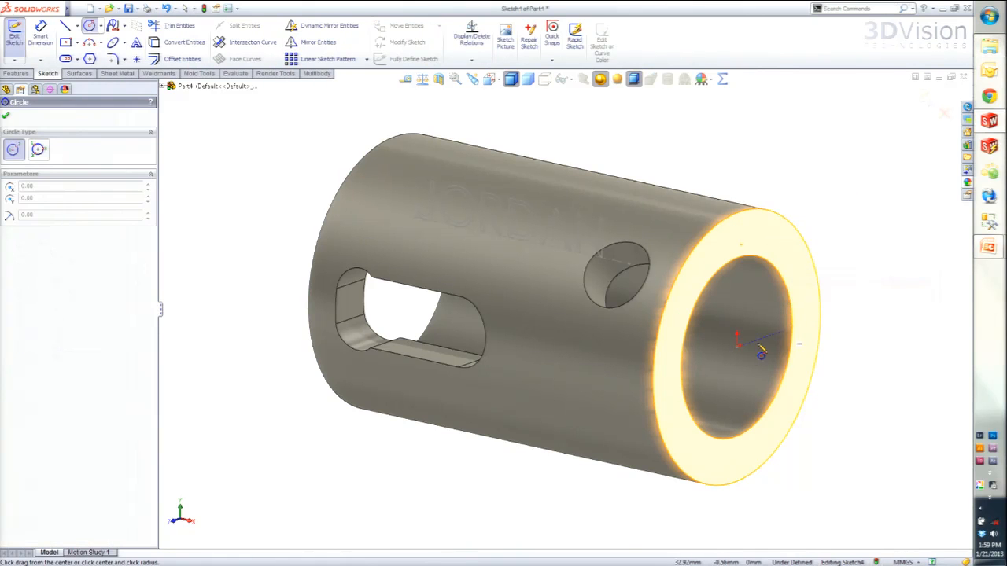
left_click(736, 343)
left_click(737, 298)
key("Escape")
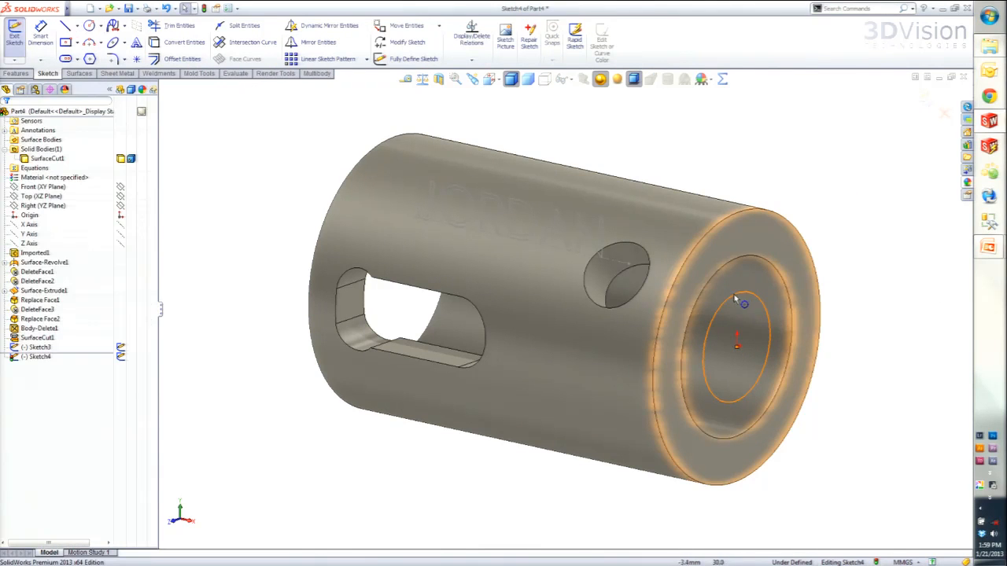
- Make the sketched circle coradial with the tube's outer circular edge and exit the sketch
left_click(736, 299)
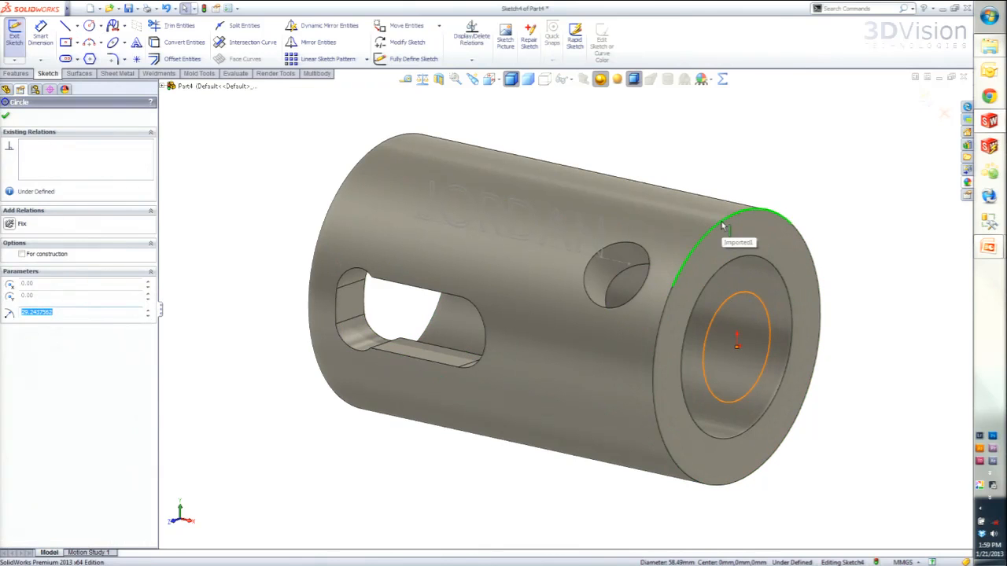
left_click(856, 232)
left_click(727, 223)
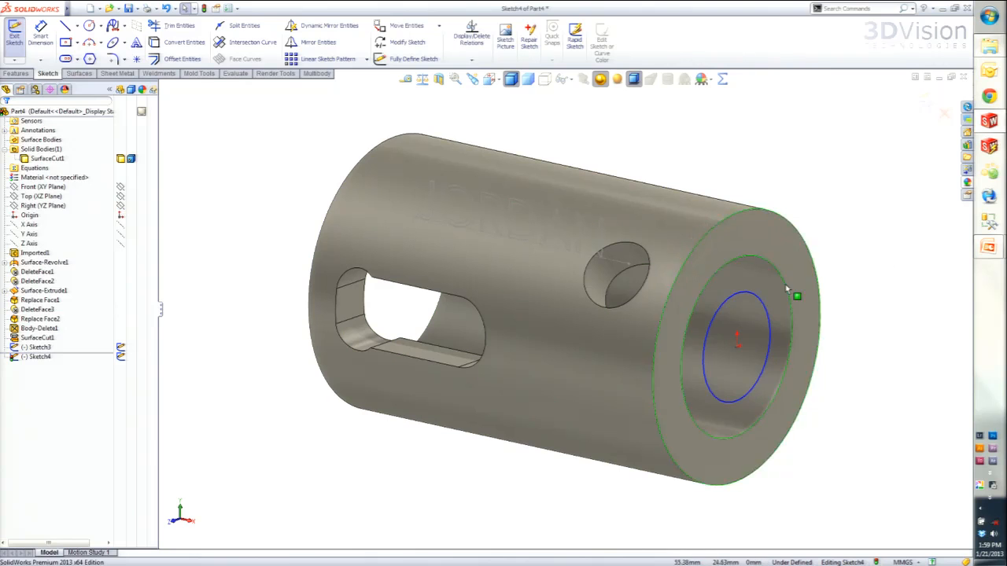
left_click(756, 303)
left_click(725, 221, "ctrl")
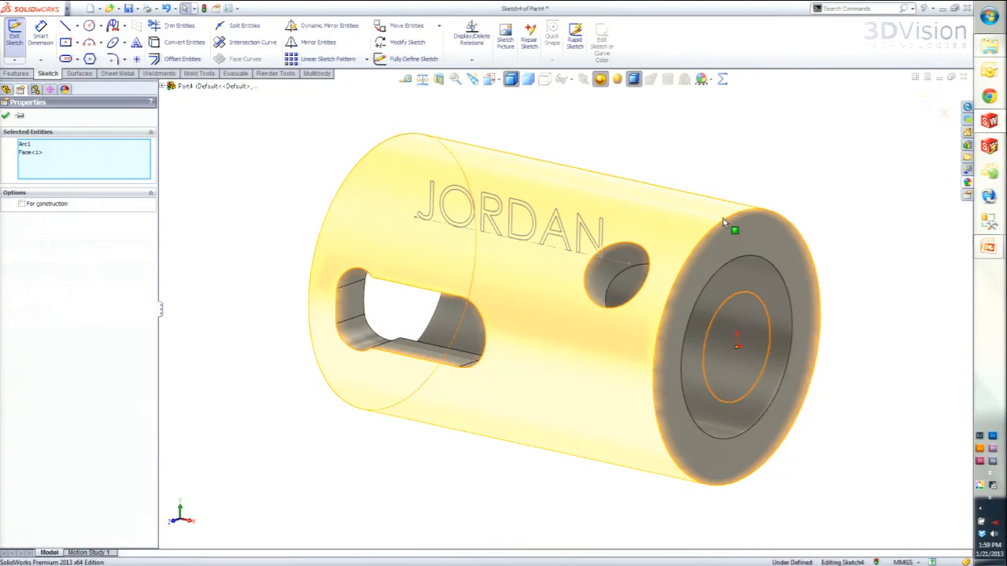
key("Escape")
left_click(751, 301)
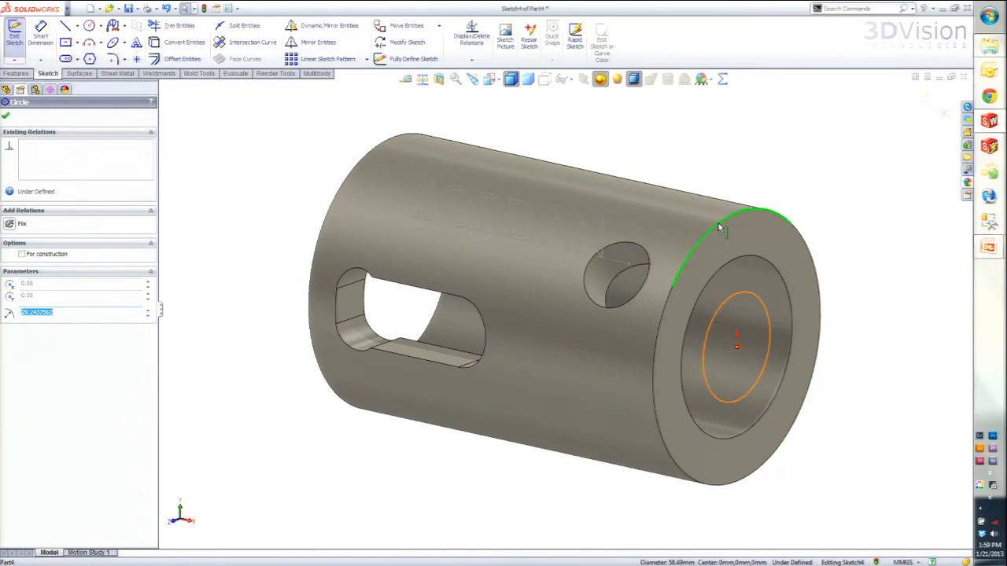
left_click(720, 228, "ctrl")
left_click(748, 179)
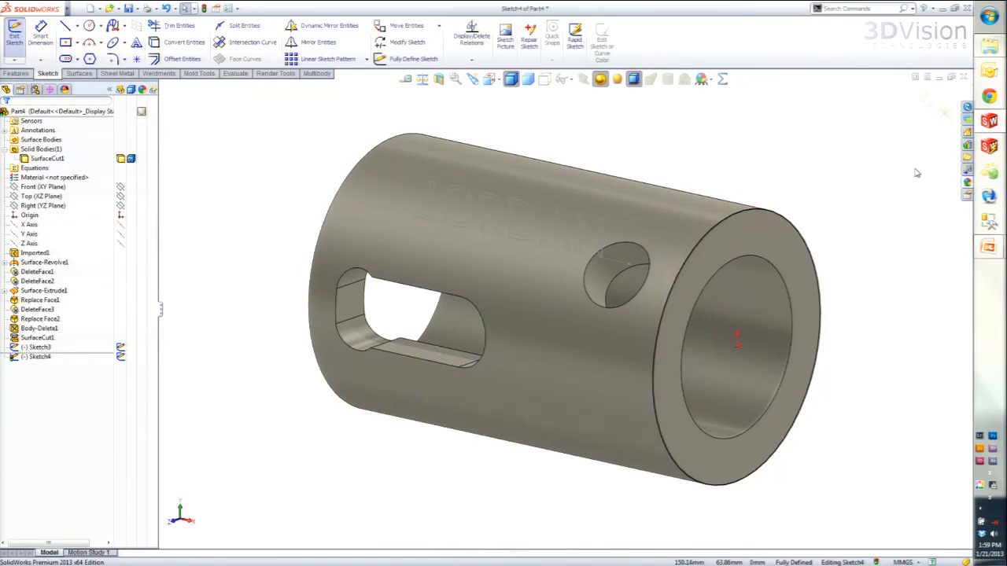
left_click(926, 99)
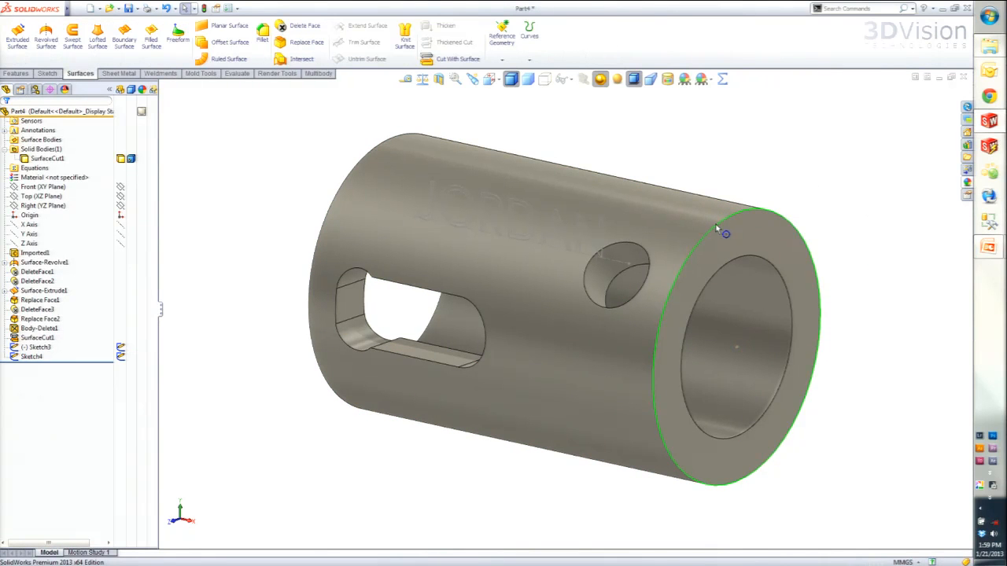
- Extrude the circle sketch as a surface, blind from the sketch plane, 100 mm outward from the tube's end
left_click(29, 358)
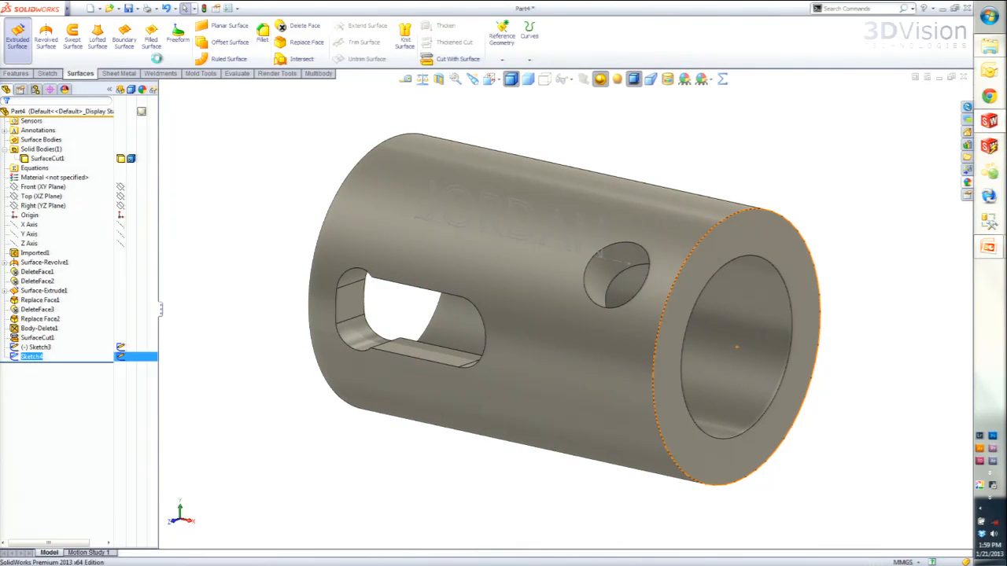
left_click(17, 35)
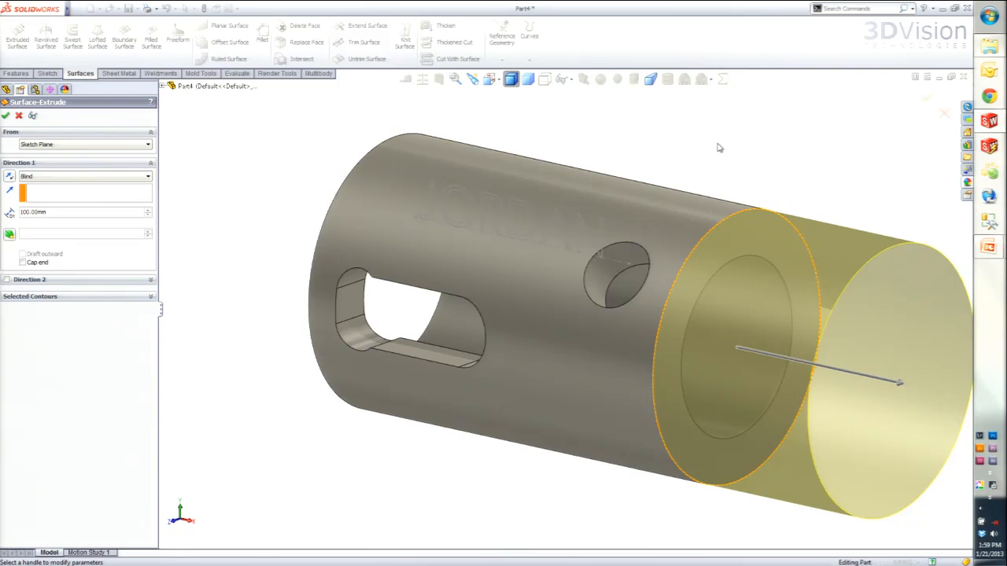
scroll(704, 197, "up", 1)
left_click(5, 115)
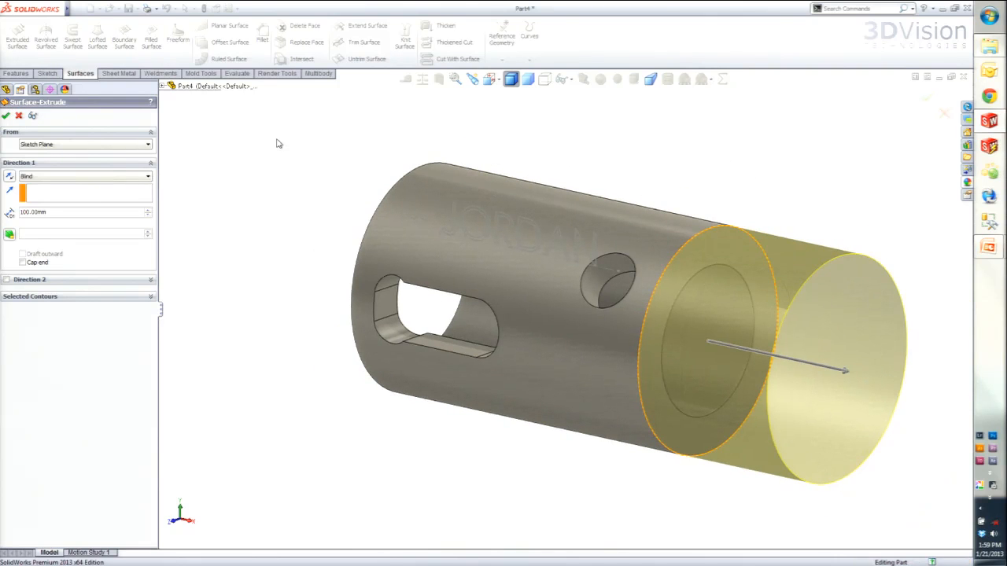
left_click(413, 141)
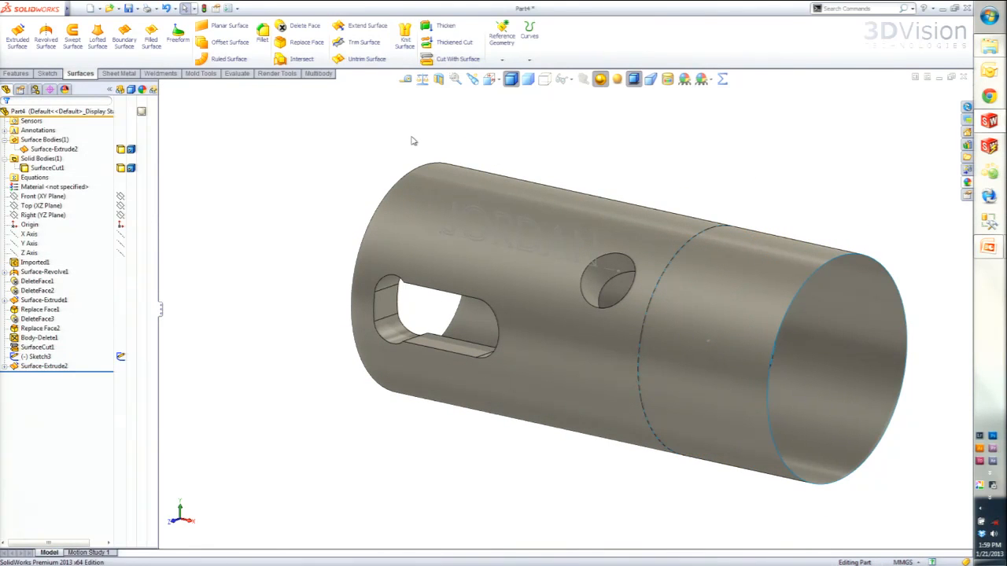
- Replace the tube's outer cylindrical face with the extruded cylindrical surface using Replace Face
left_click(285, 44)
left_click(429, 228)
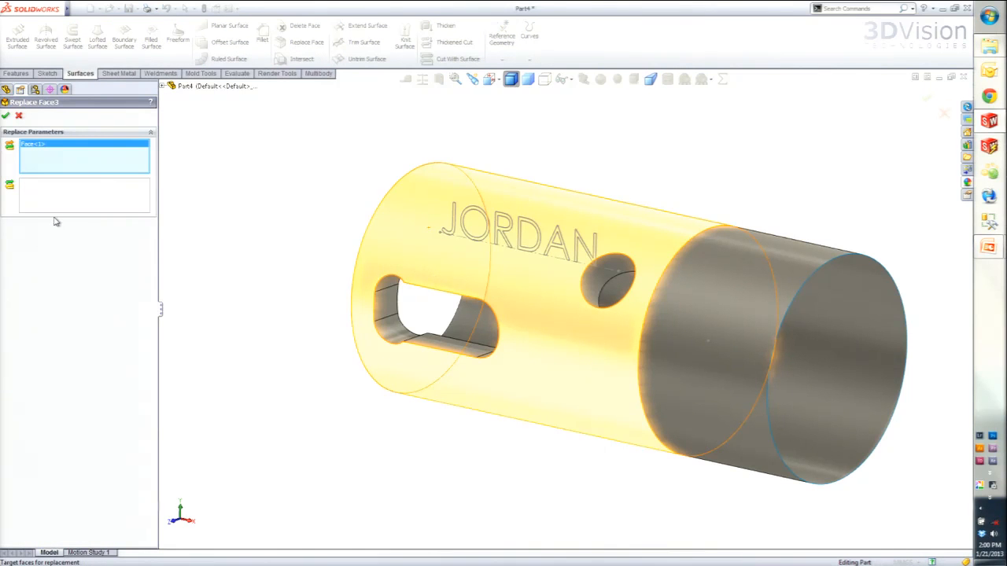
left_click(85, 206)
left_click(643, 439)
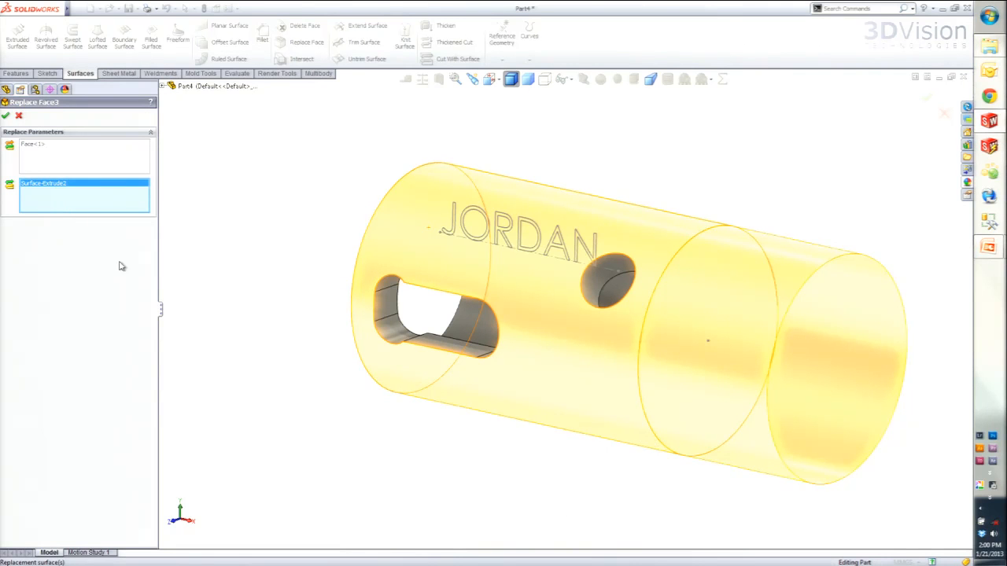
left_click(5, 115)
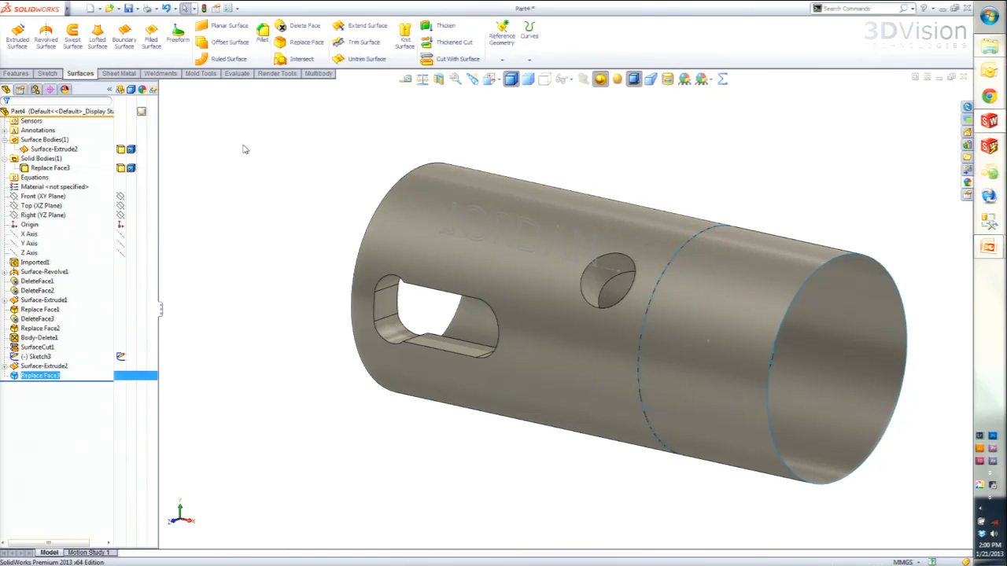
- Delete the extruded cylindrical surface body, leaving only the solid tube
left_click(53, 149)
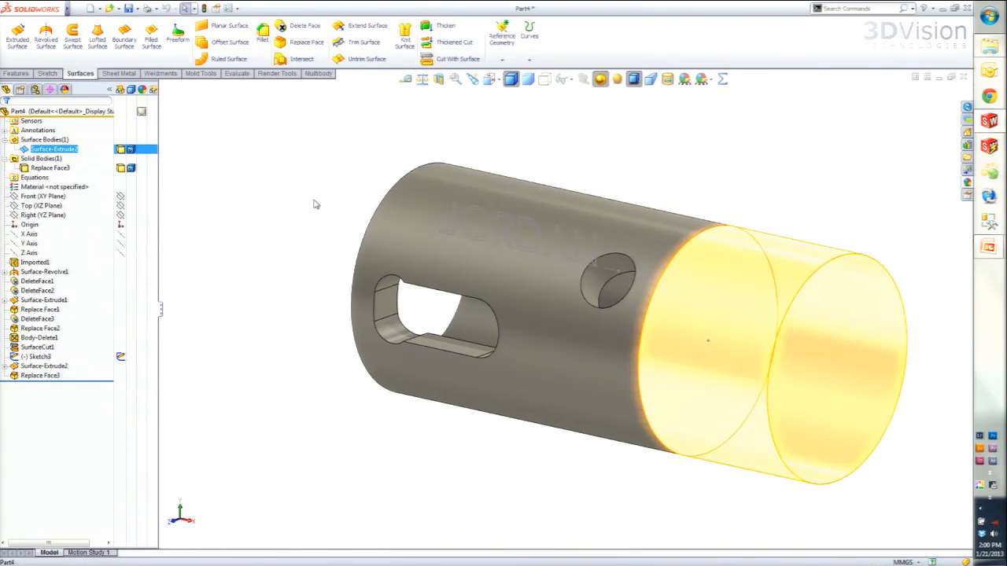
key("Delete")
key("Return")
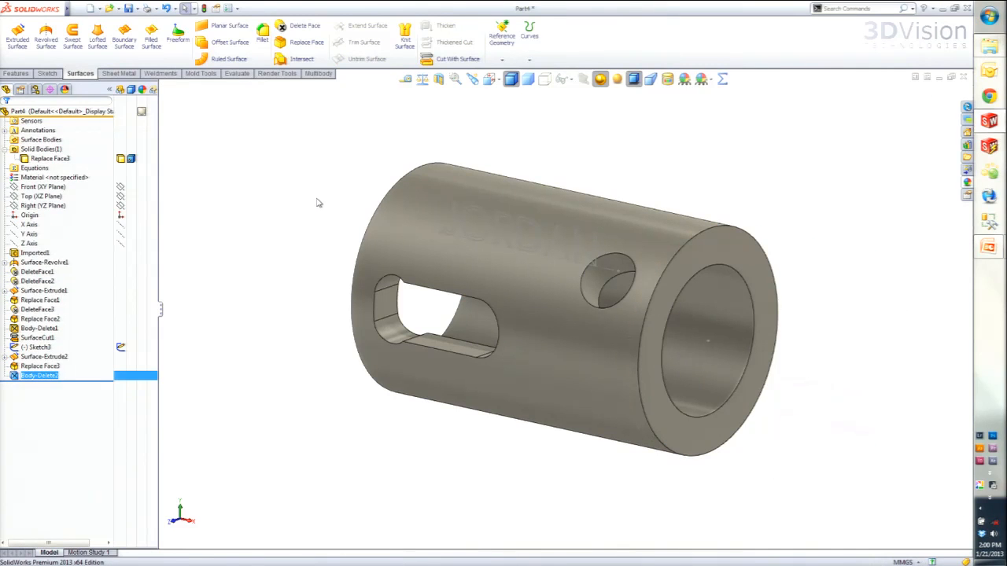
- Wrap the name text sketch onto the tube's outer cylindrical face using the Scribe option
left_click(16, 73)
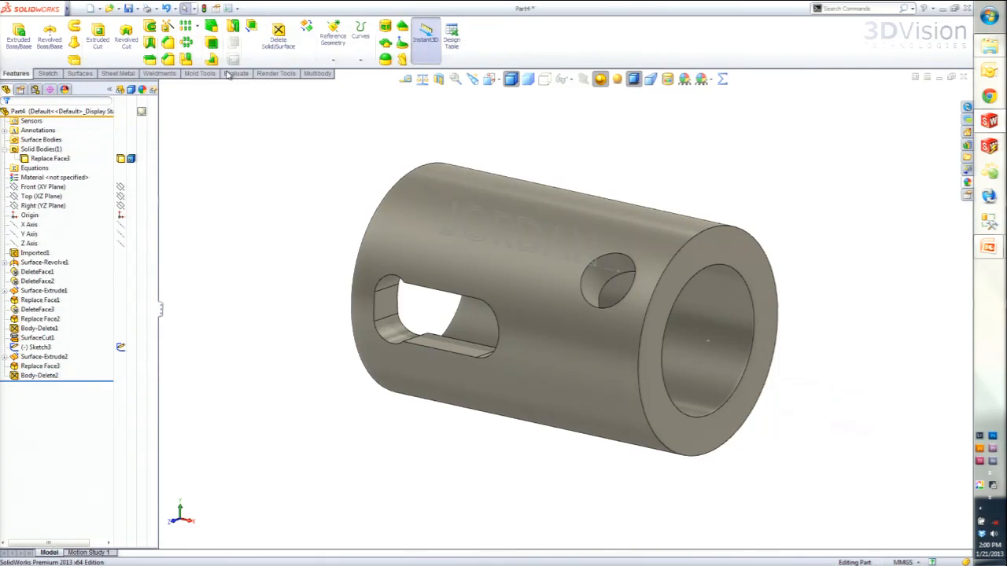
left_click(402, 29)
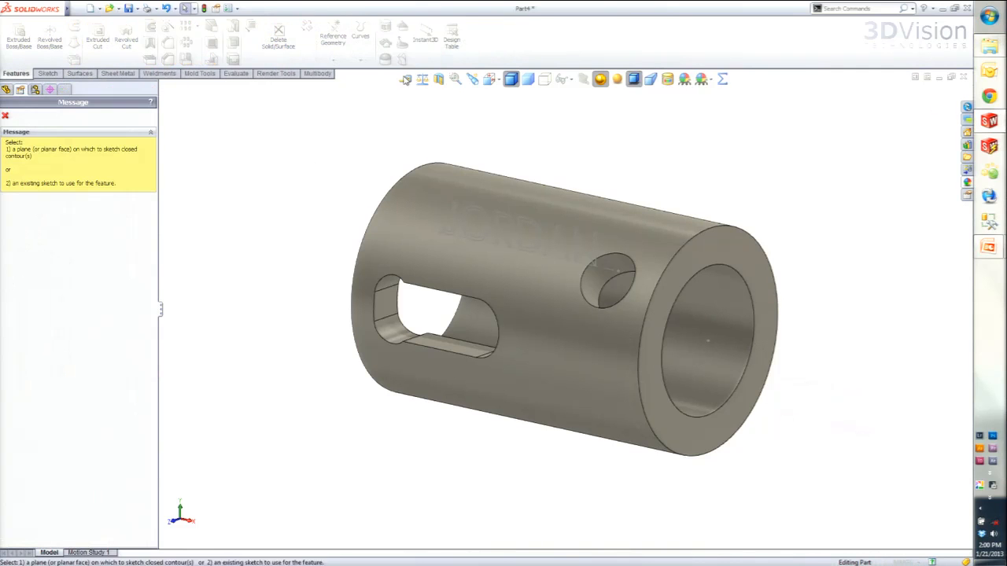
left_click(476, 246)
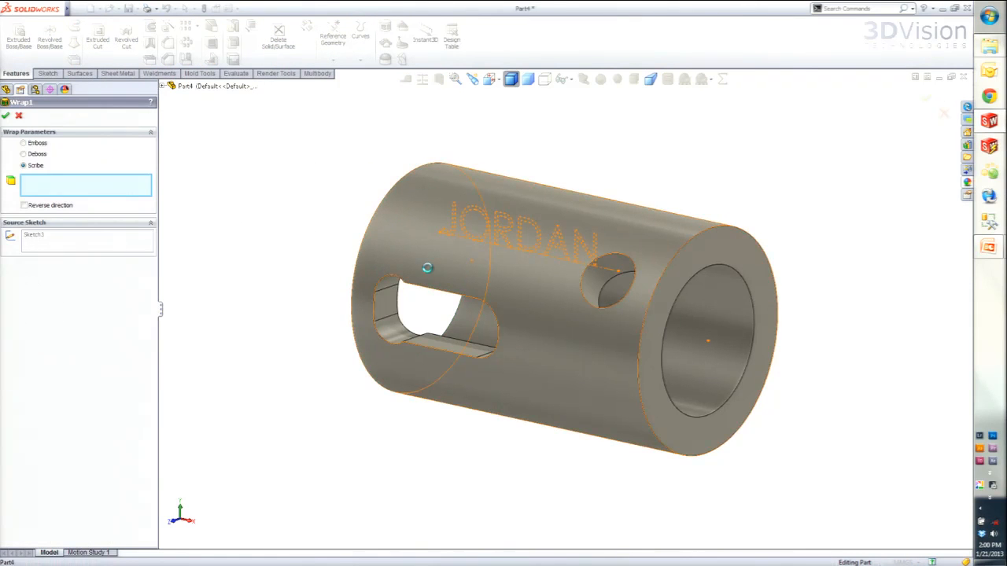
left_click(427, 268)
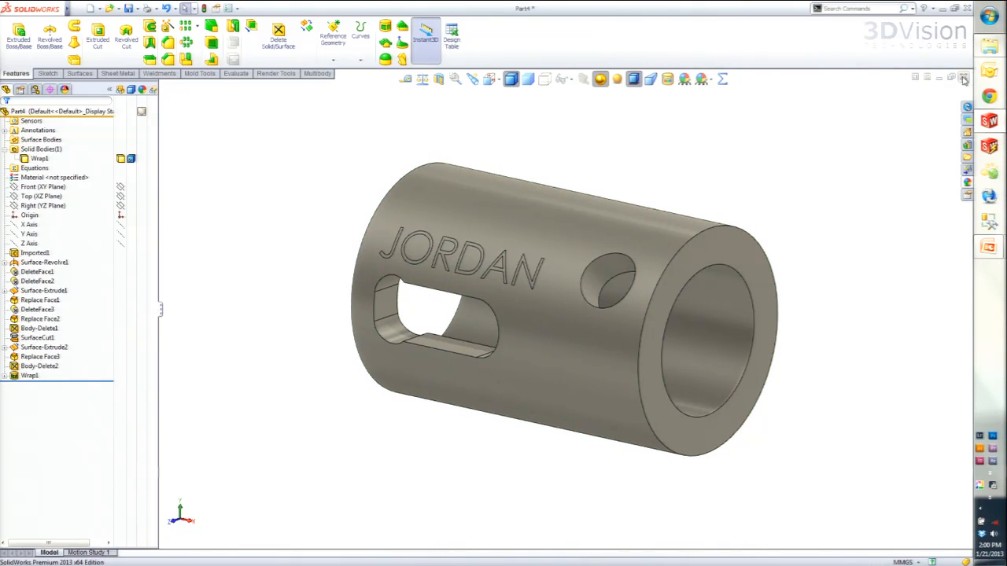
- Close the part document and bring up the window switcher to leave SolidWorks
key("ctrl+w")
left_click(474, 307)
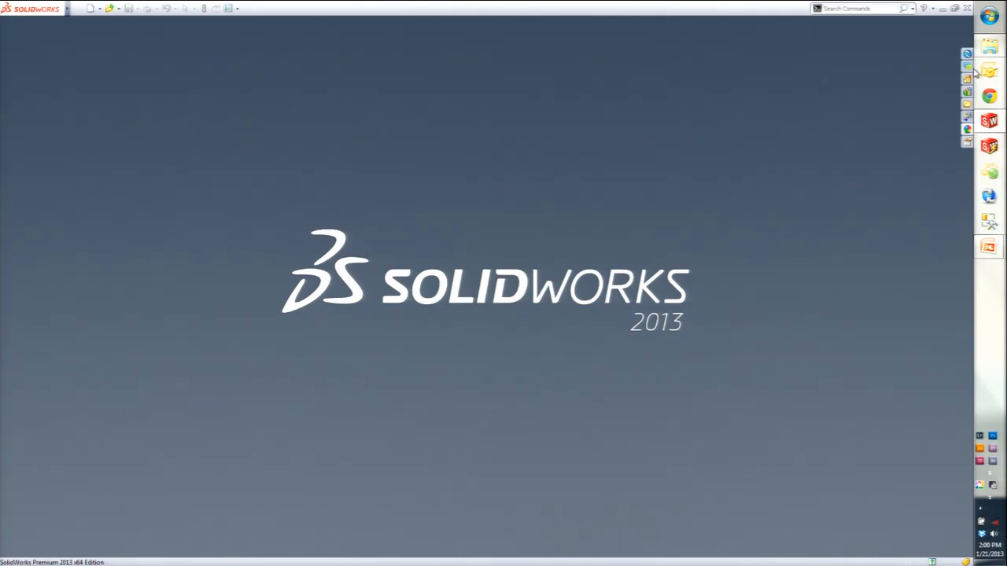
key("super+Tab")
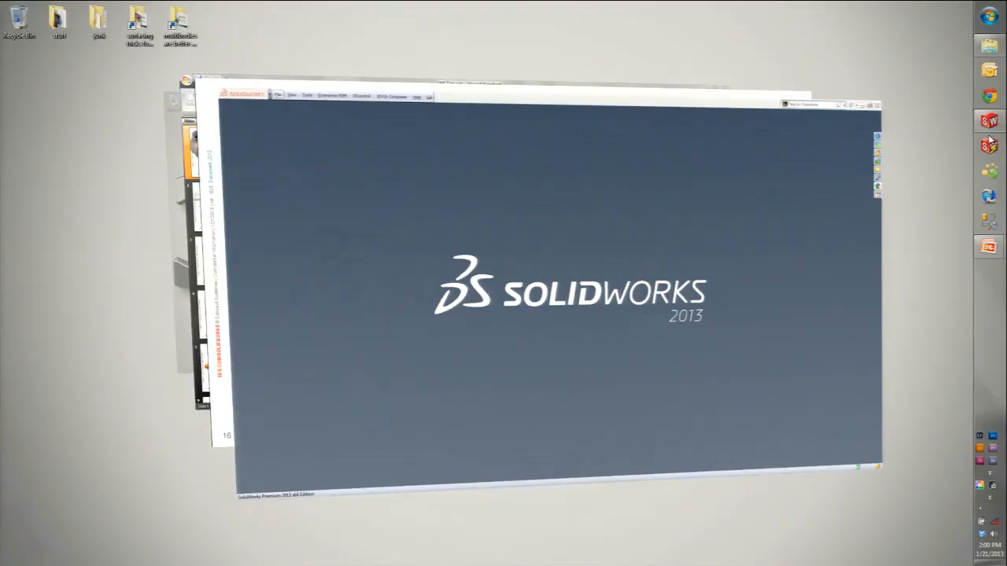
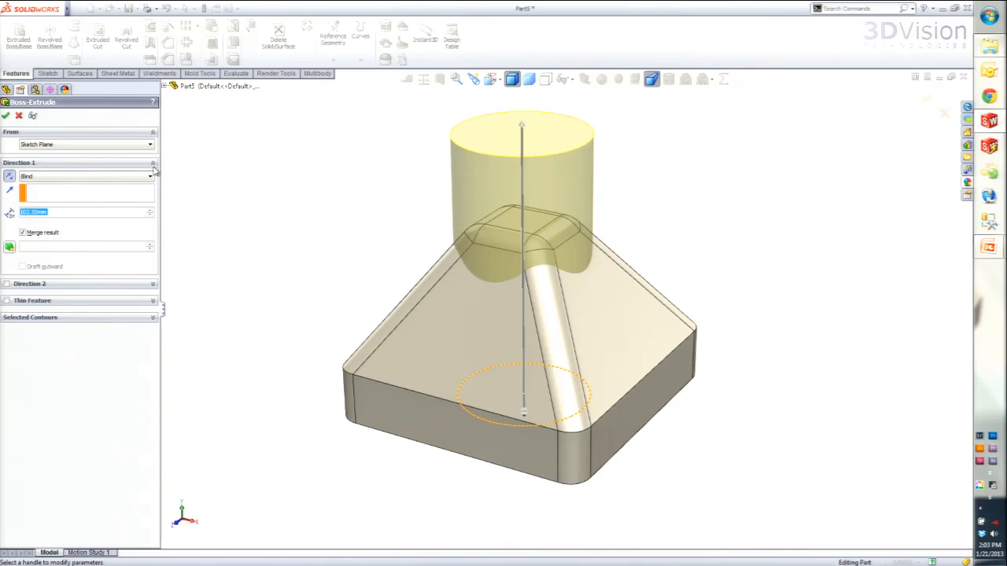
- Try extruding the circle sketch using Offset From Surface from the pyramid's flat top face, with a reversed 10 mm offset
left_click(57, 179)
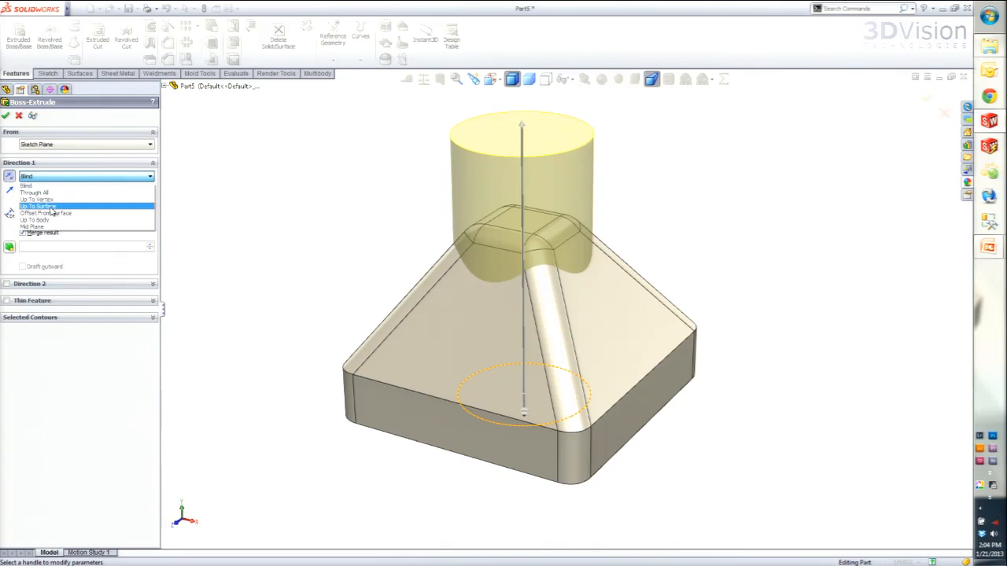
left_click(52, 210)
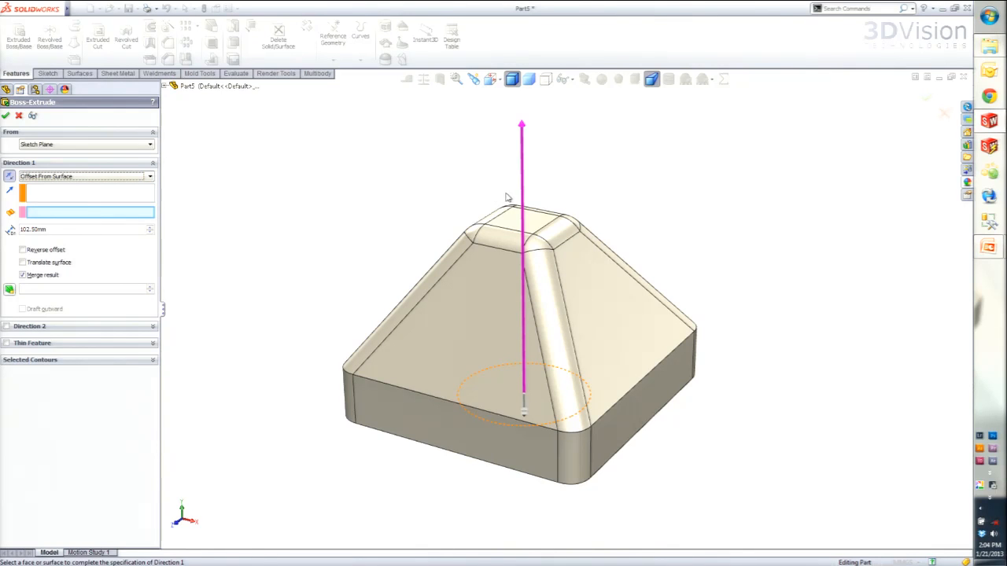
left_click(506, 226)
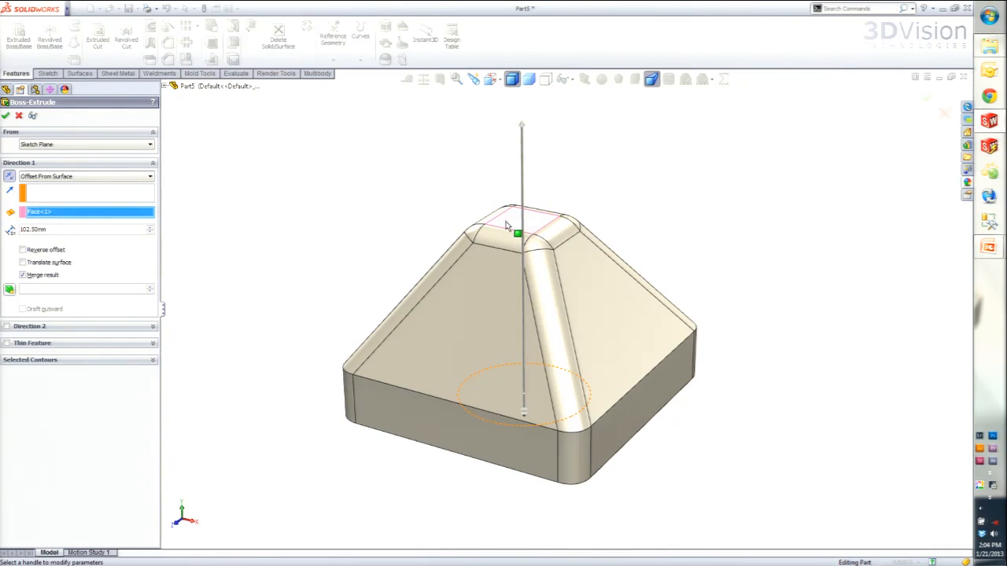
left_click(22, 249)
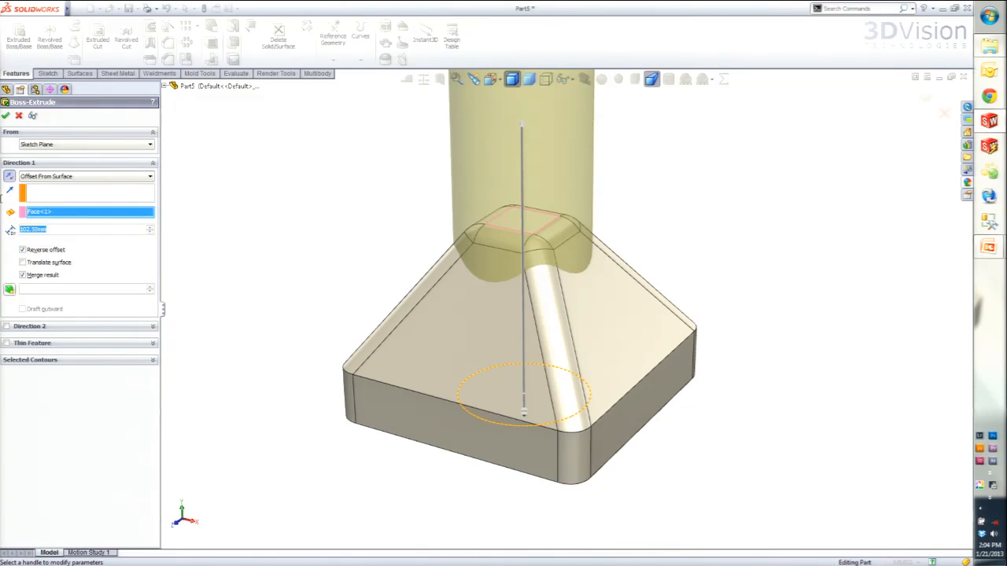
type("10")
key("Return")
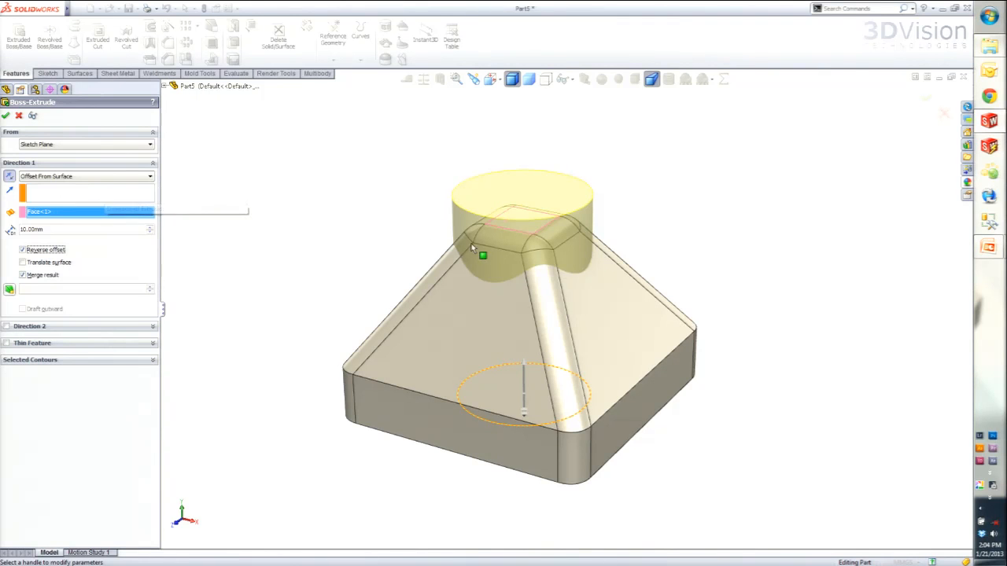
- Try a rounded face and the flat top face at 15 mm as offset references, and cancel the extrusion
left_click(498, 233)
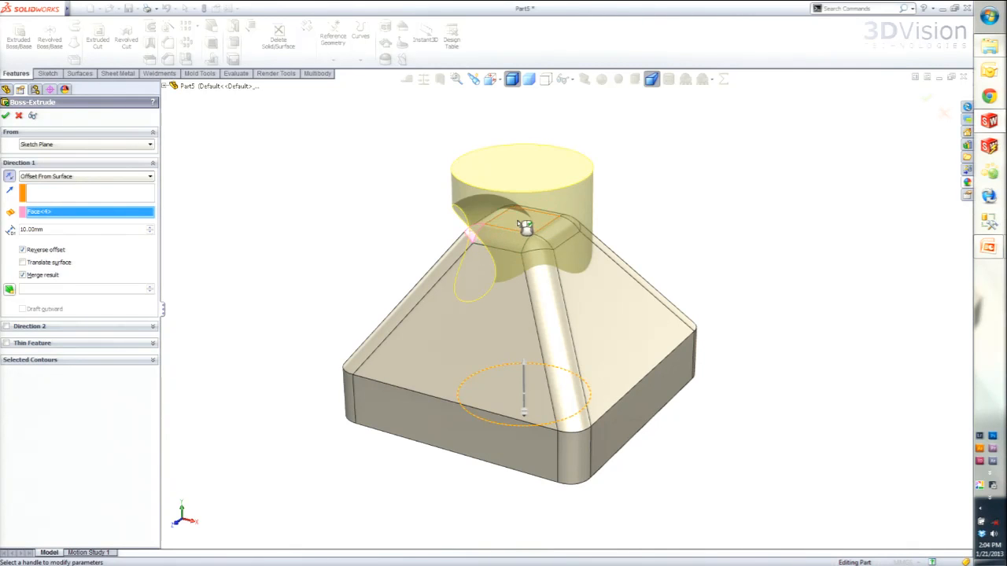
left_click(524, 227)
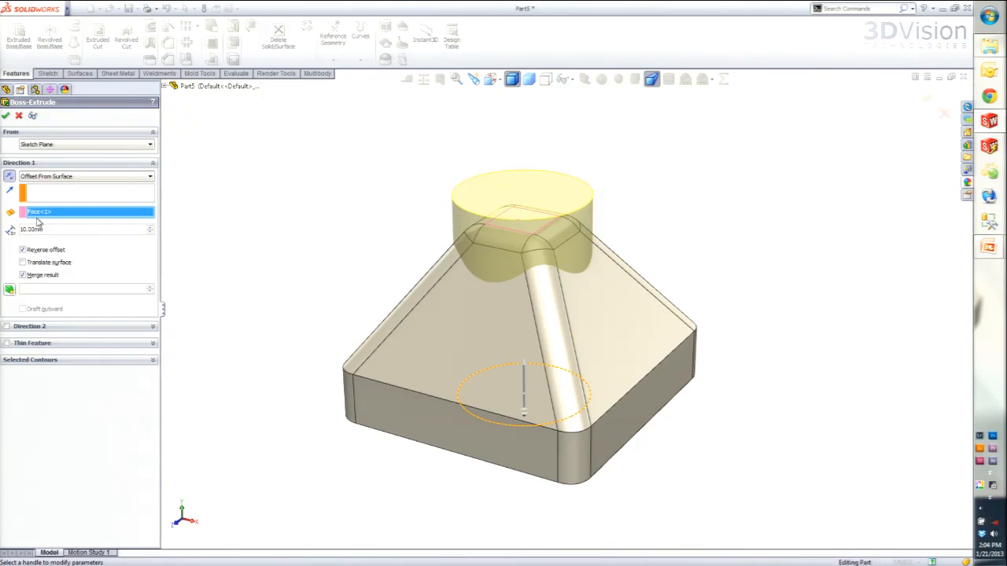
type("15")
key("Return")
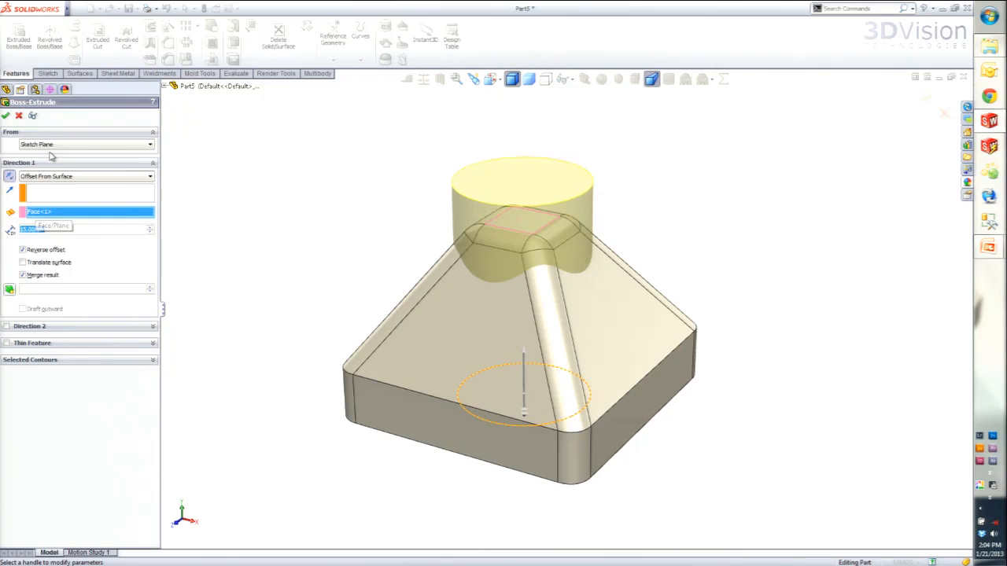
left_click(20, 116)
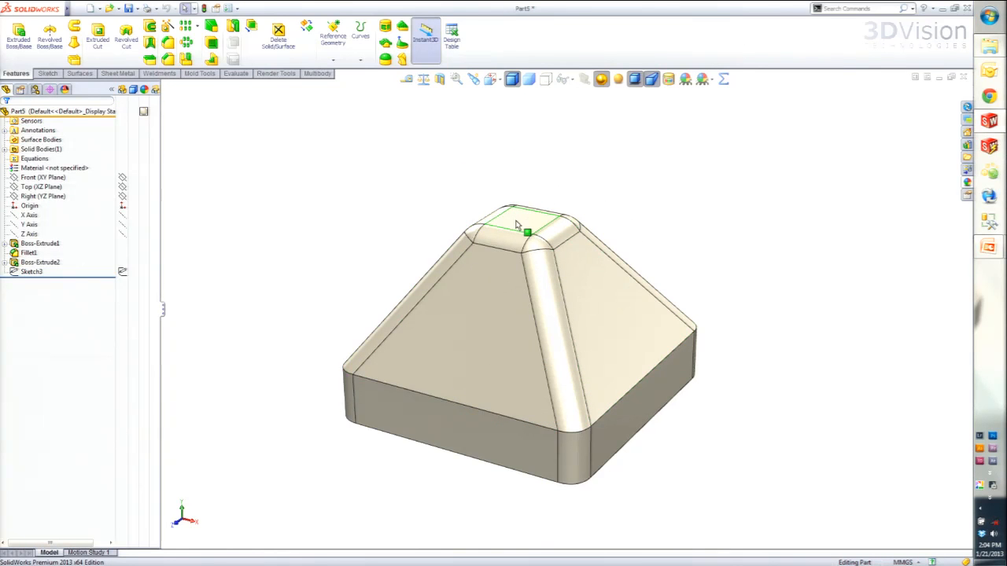
- Knit all faces tangent to the pyramid's flat top face into one surface, and highlight that surface body on the model
right_click(517, 226)
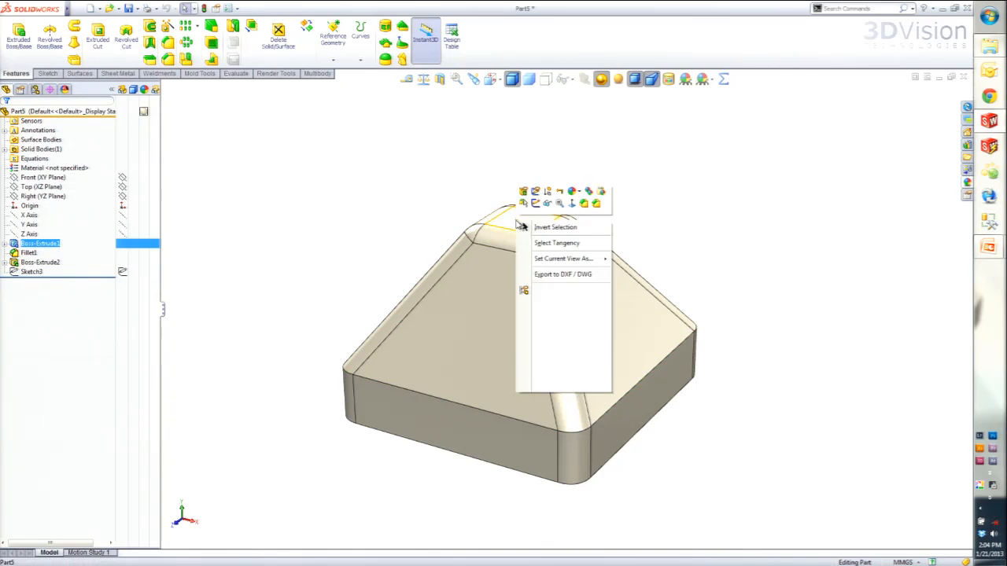
left_click(557, 248)
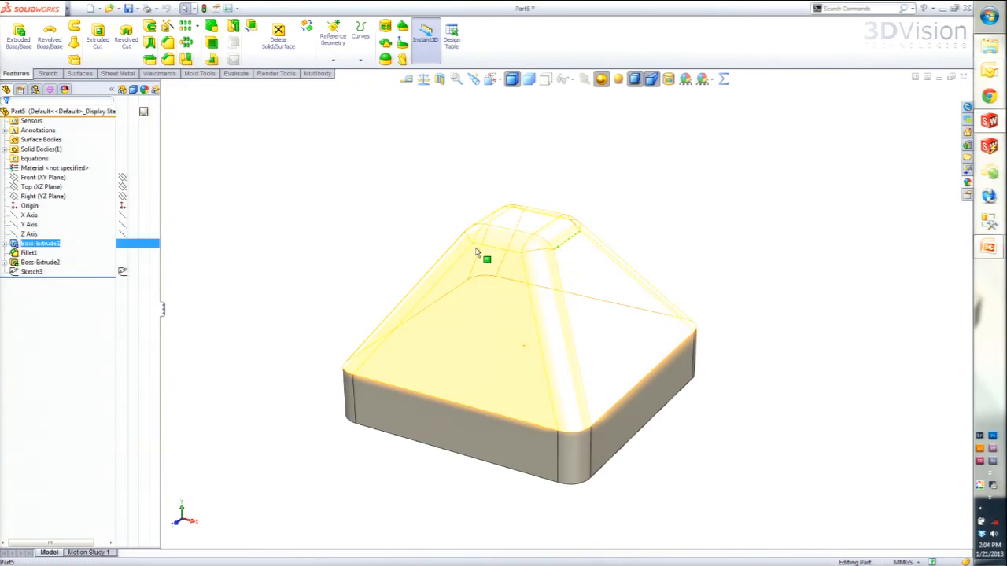
left_click(79, 74)
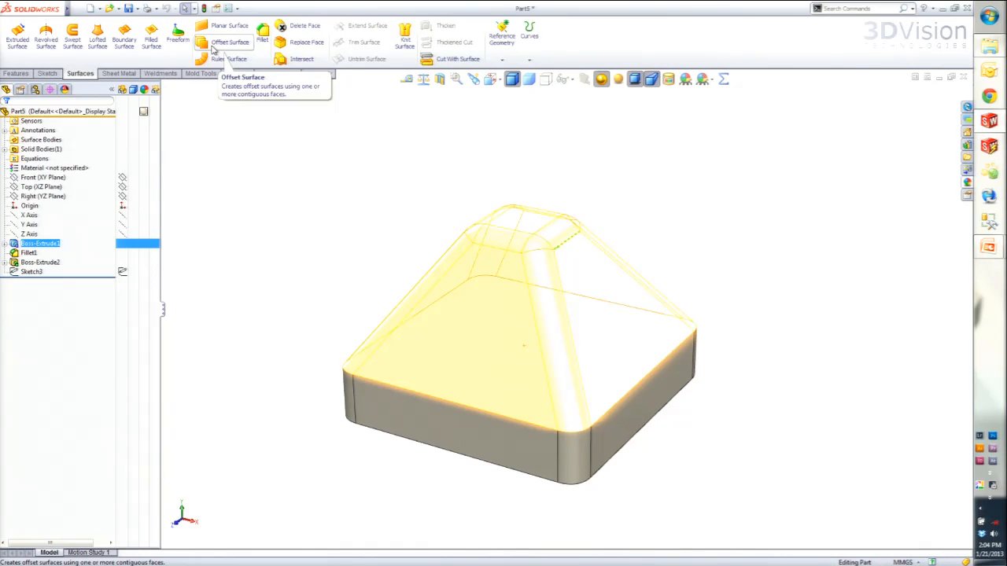
left_click(405, 45)
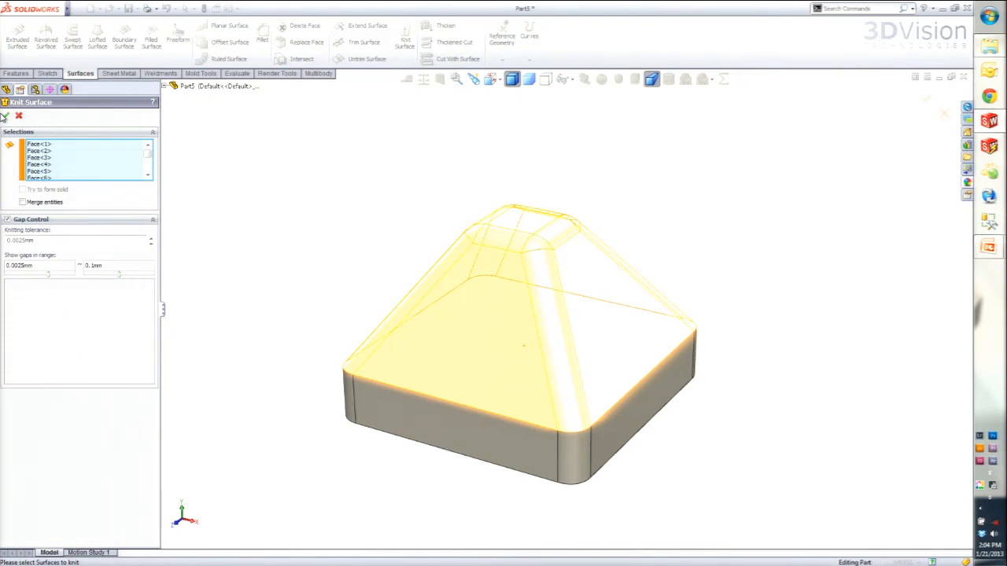
left_click(5, 115)
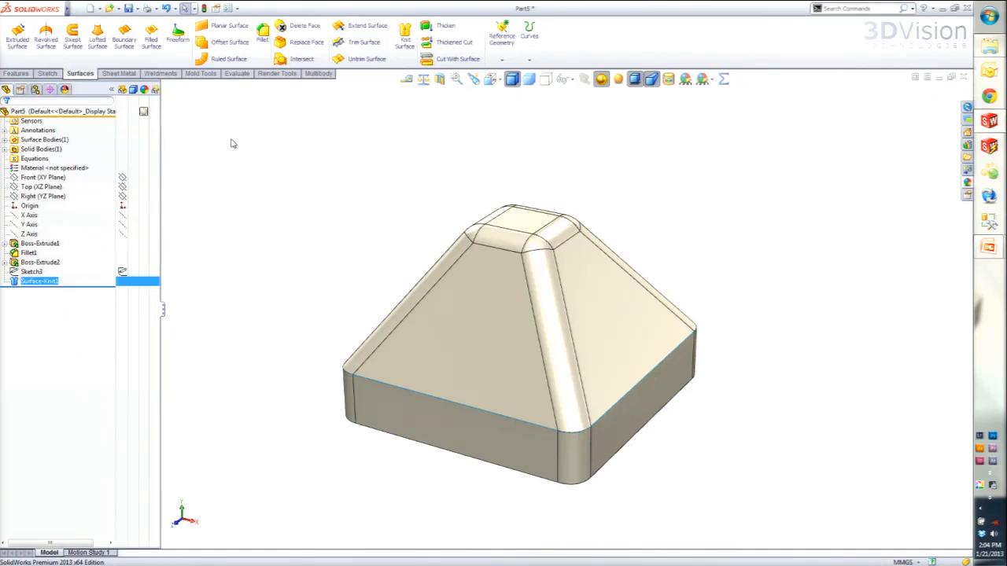
left_click(6, 140)
left_click(47, 149)
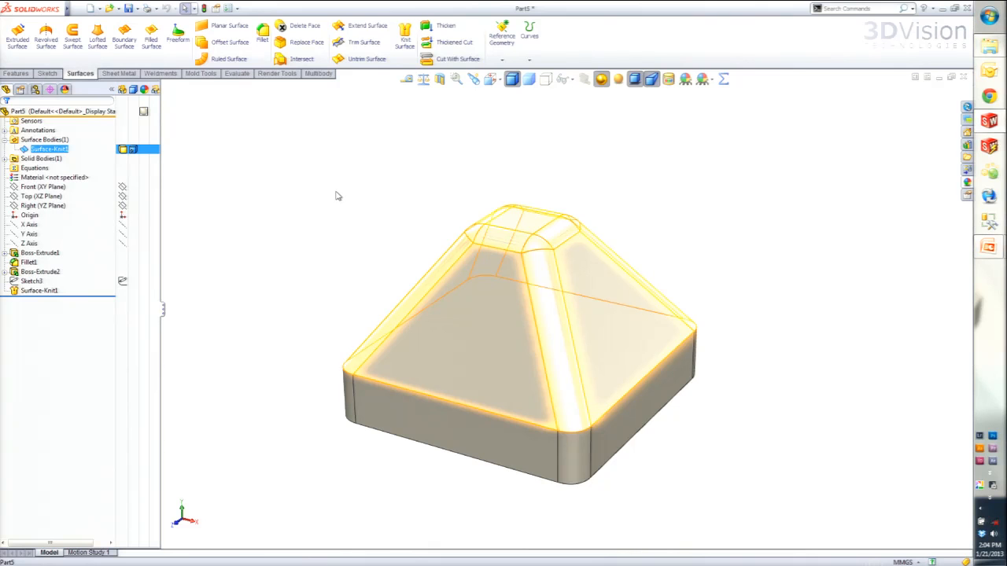
left_click(337, 196)
- Extrude the circle sketch using Offset From Surface from the knit surface, with a reversed 5 mm offset and merged result
left_click(31, 281)
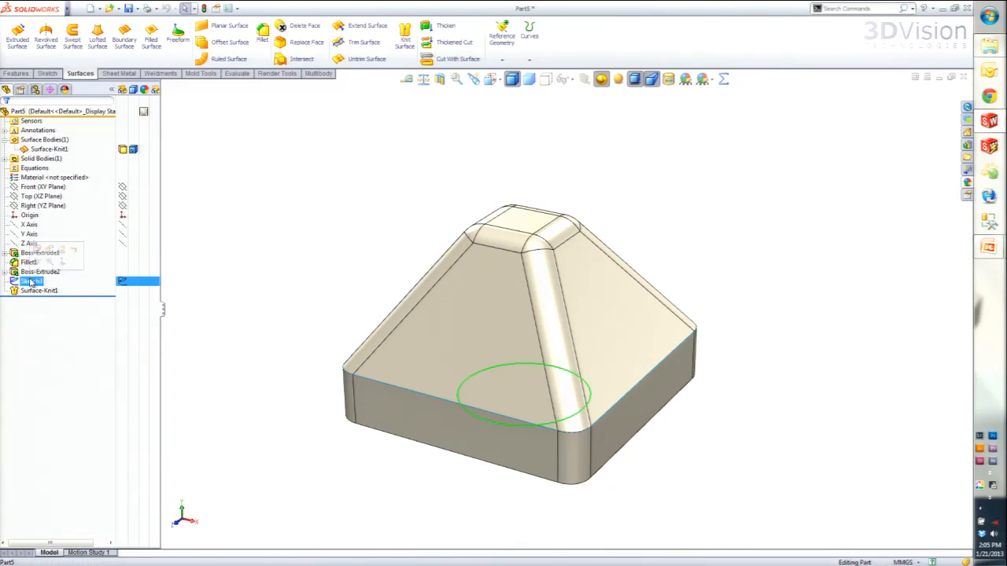
left_click(16, 72)
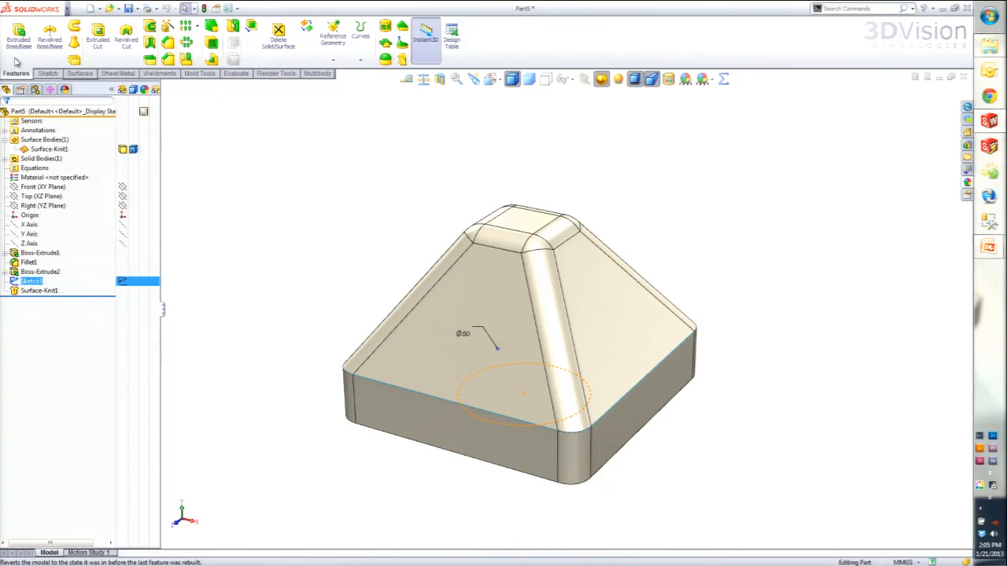
left_click(19, 38)
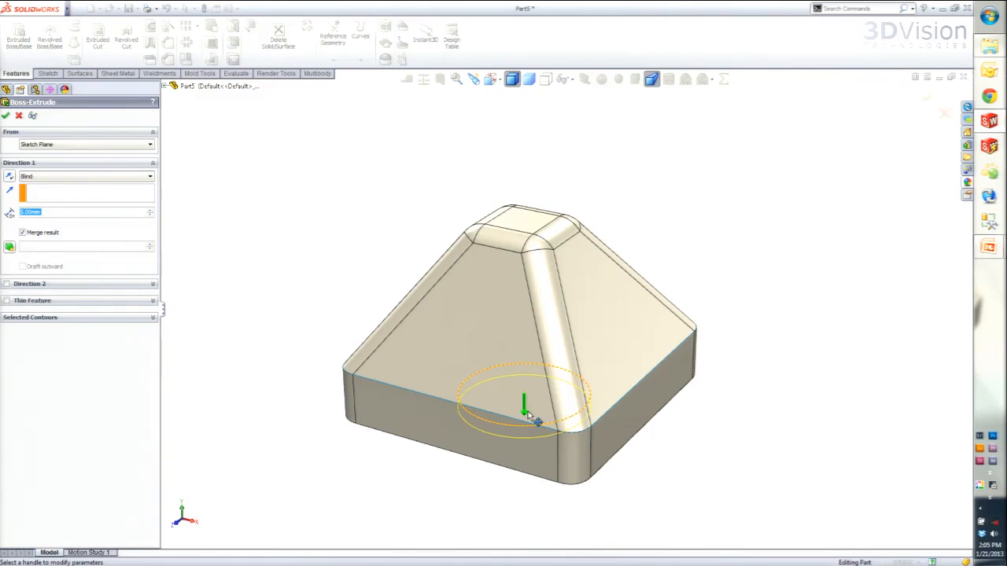
left_click(57, 177)
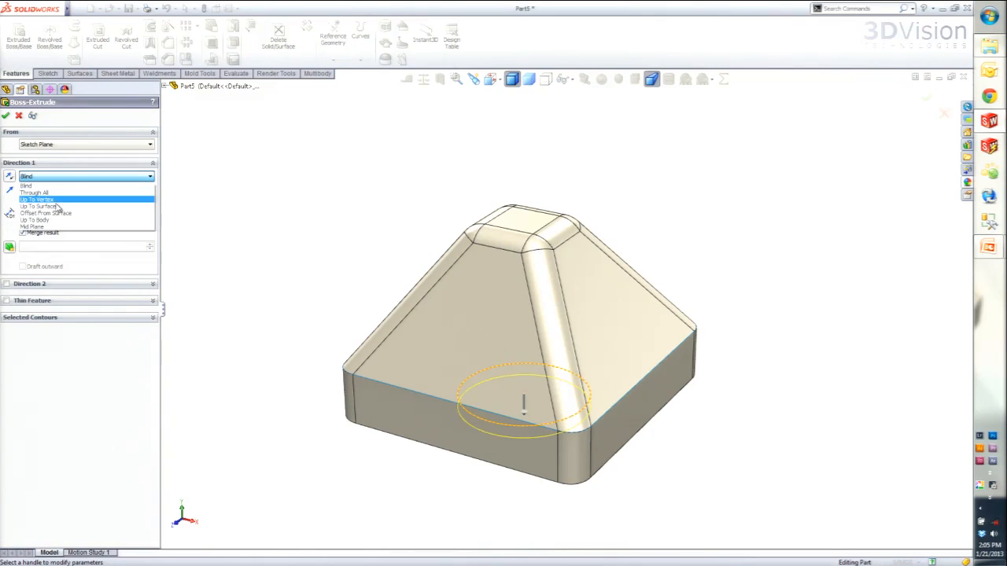
left_click(48, 212)
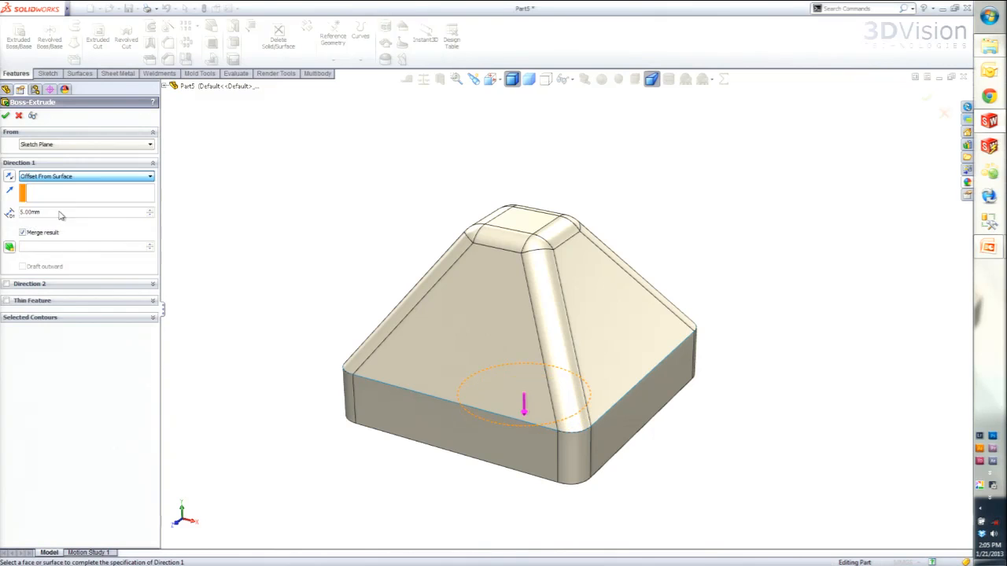
left_click(486, 297)
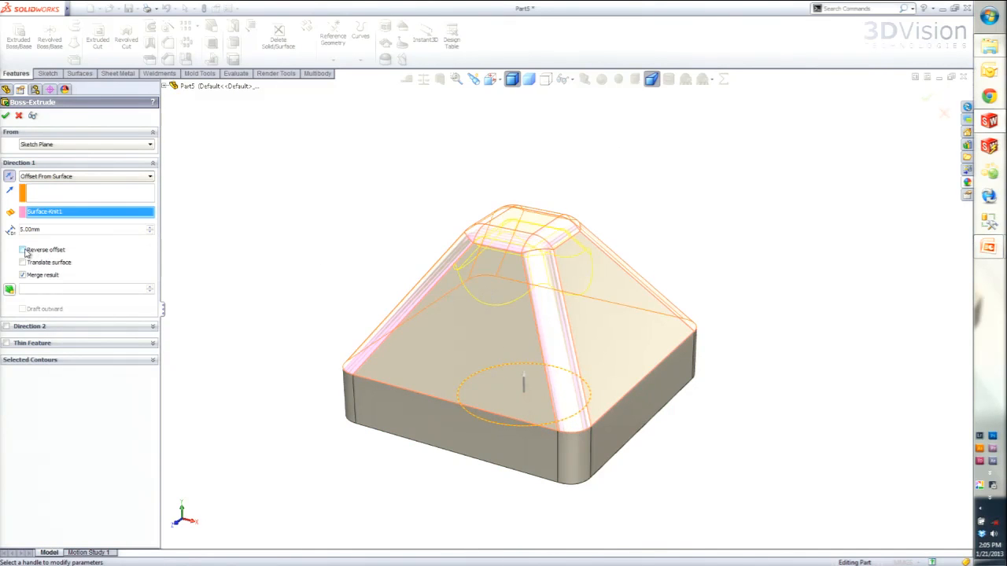
left_click(23, 250)
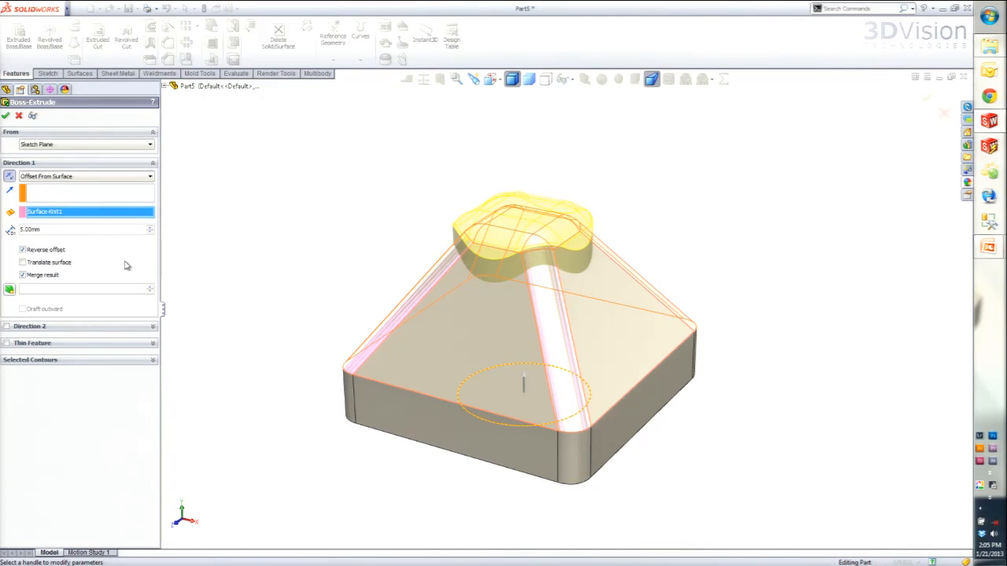
left_click(5, 116)
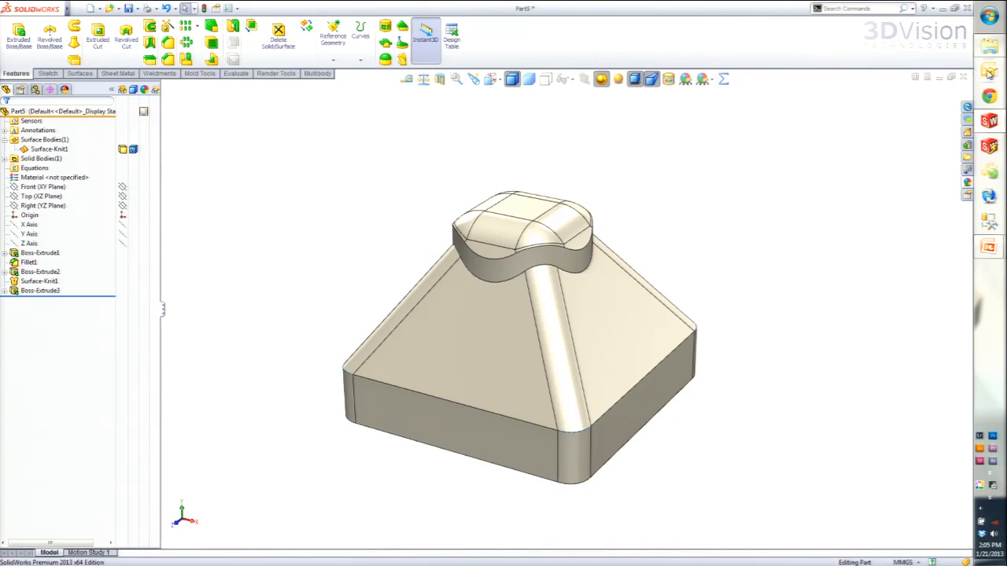
- Close the pyramid part without saving and create a new part document containing the handle model
left_click(963, 77)
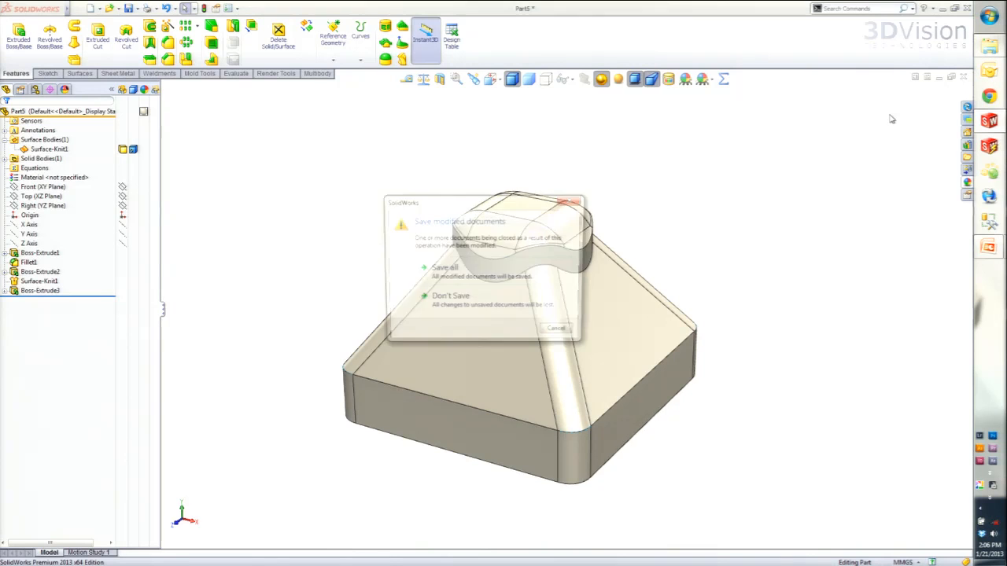
left_click(450, 299)
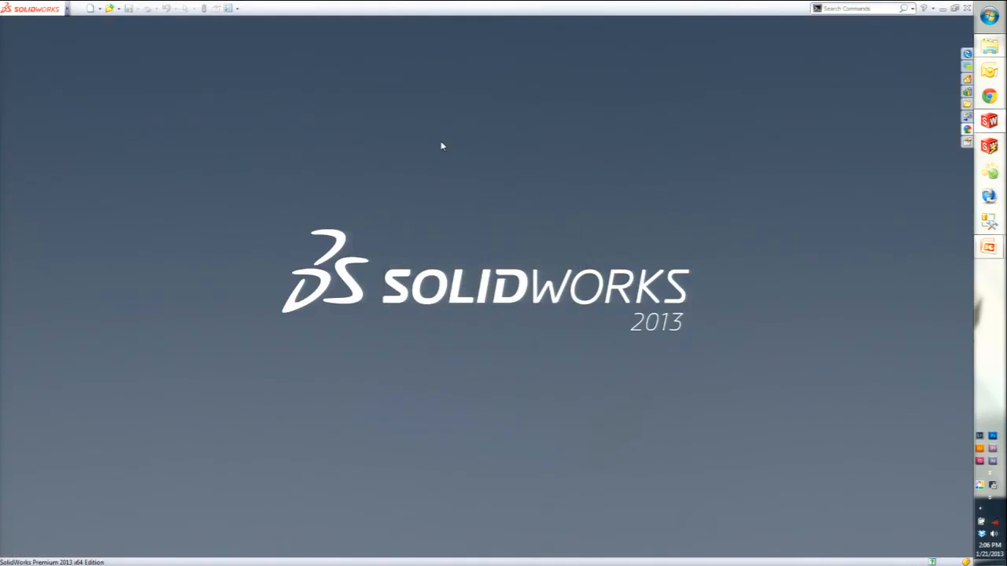
left_click(90, 8)
double_click(295, 225)
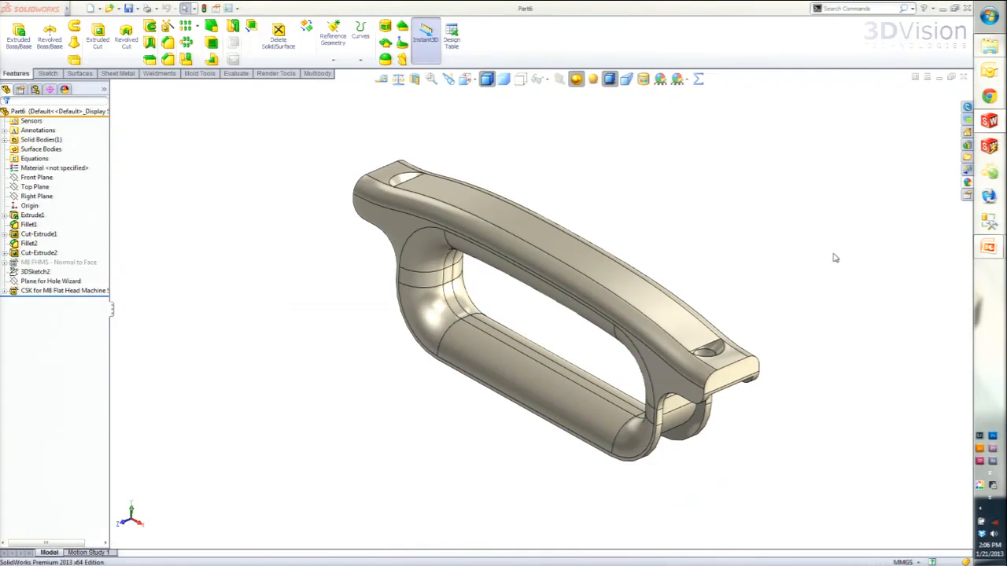
- Switch to the presentation, advance to the Extend Surface slide on extending countersinks, and return to SolidWorks
key("super+Tab")
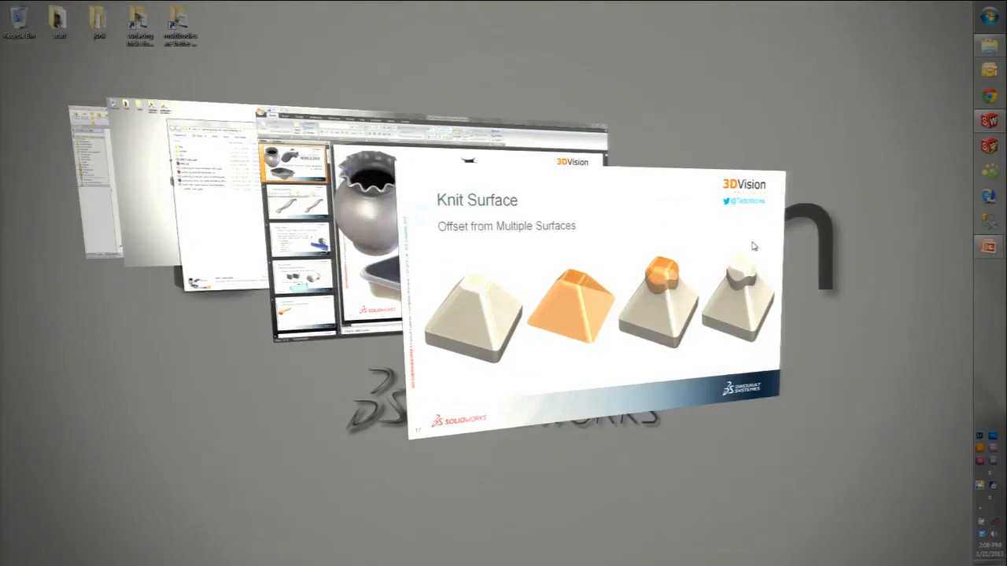
key("Right")
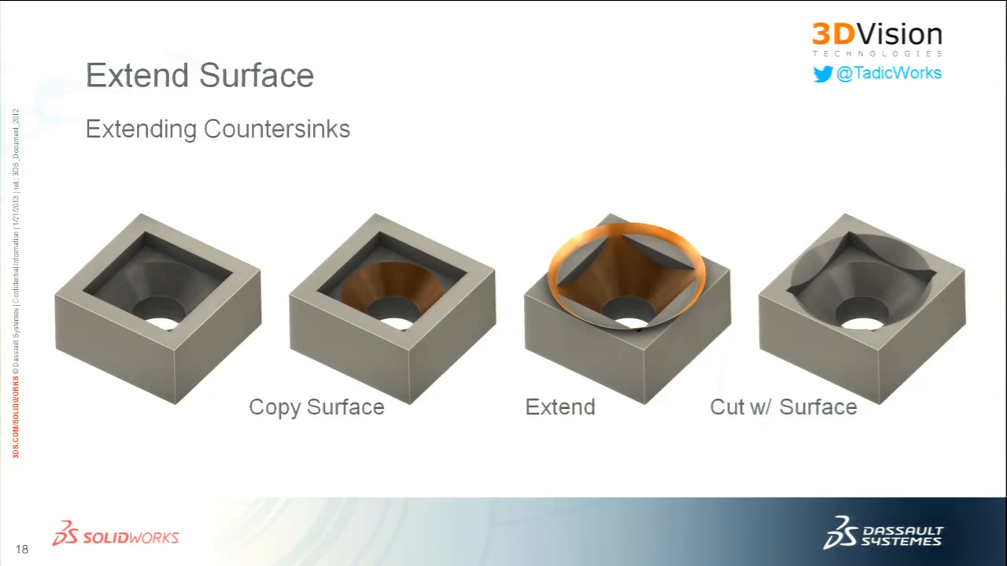
key("super+Tab")
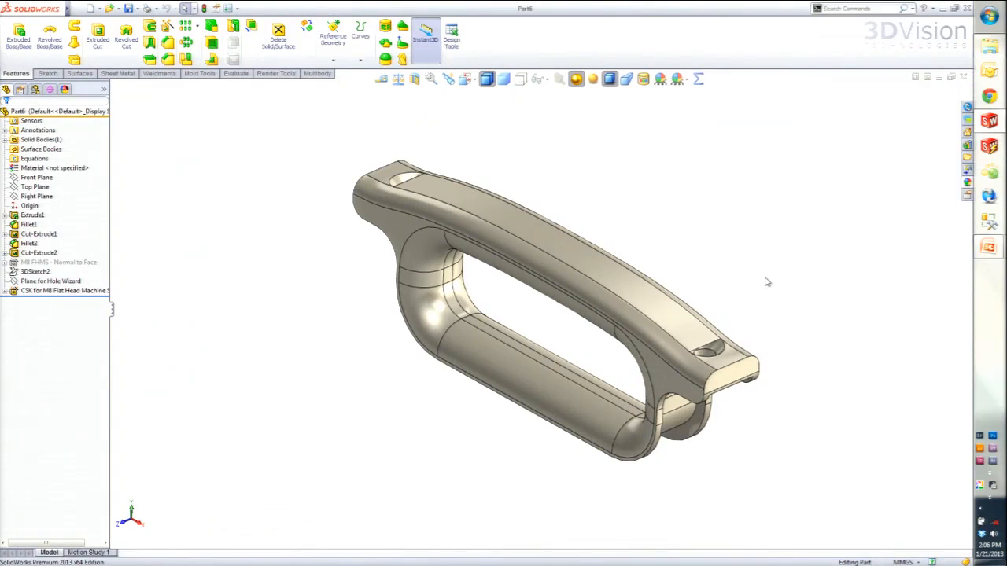
- Copy the conical countersink face at the handle's near end as a surface using Offset Surface with a 0 mm distance
left_click(716, 364)
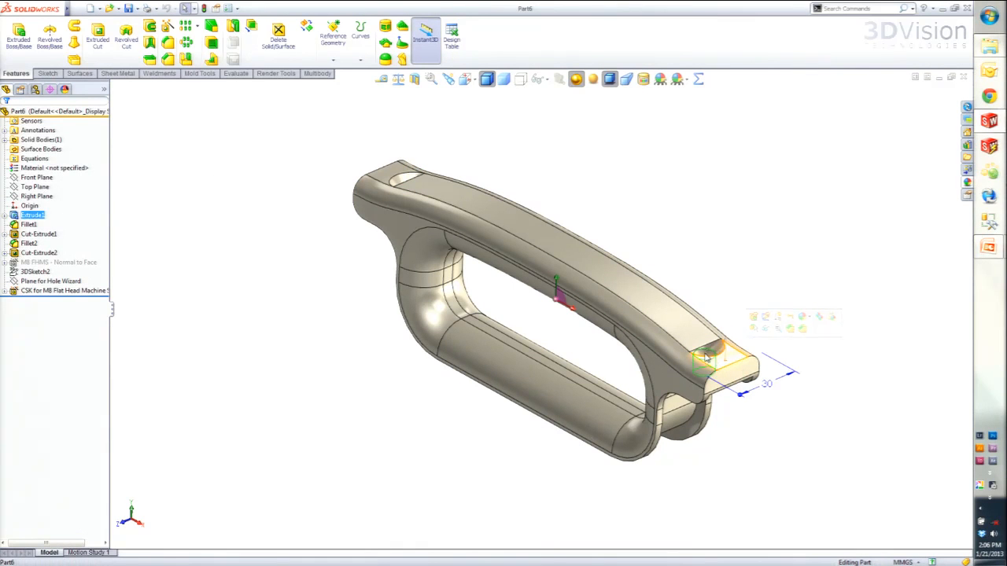
middle_click_drag(715, 364, 696, 359)
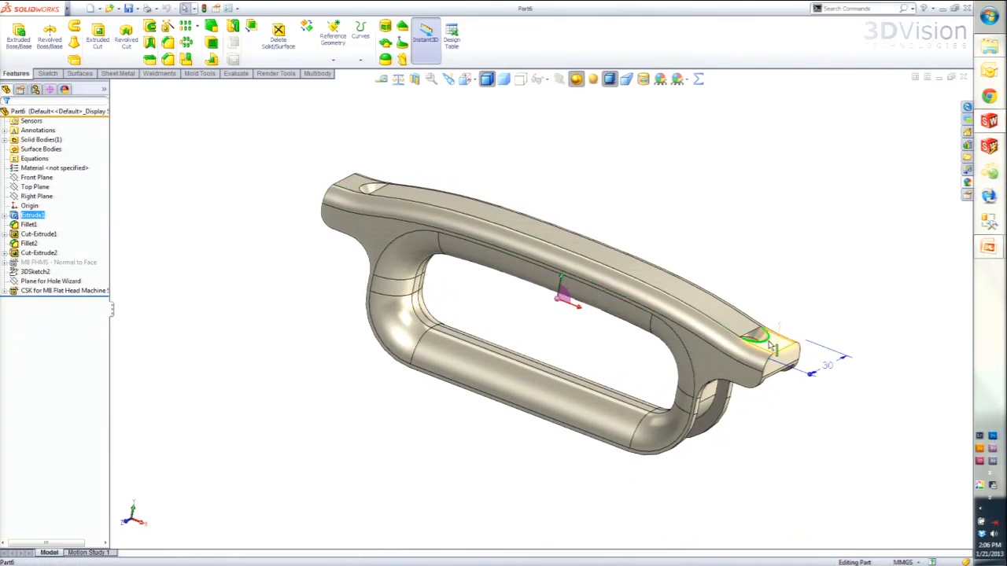
scroll(802, 354, "down", 5)
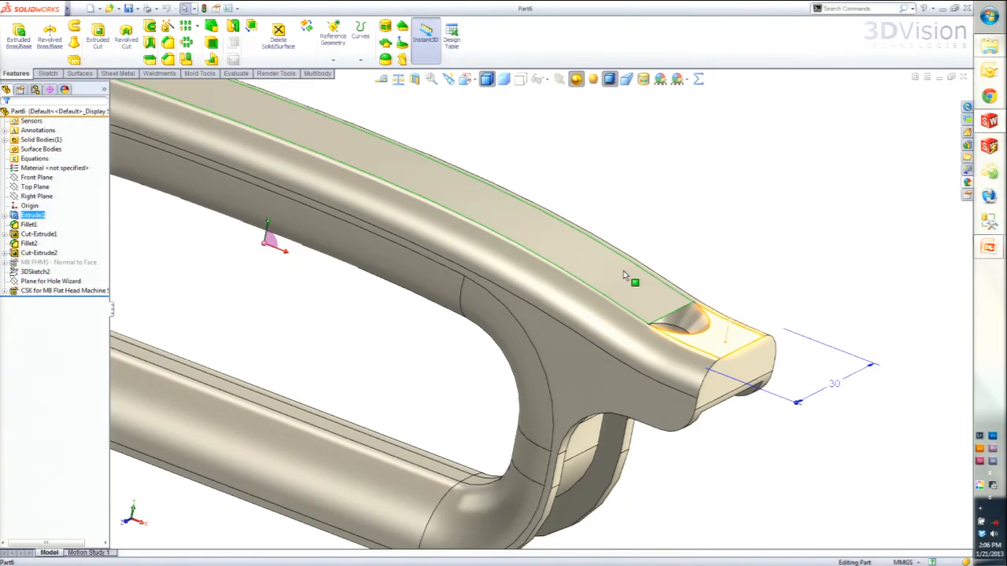
middle_click_drag(677, 323, 703, 412)
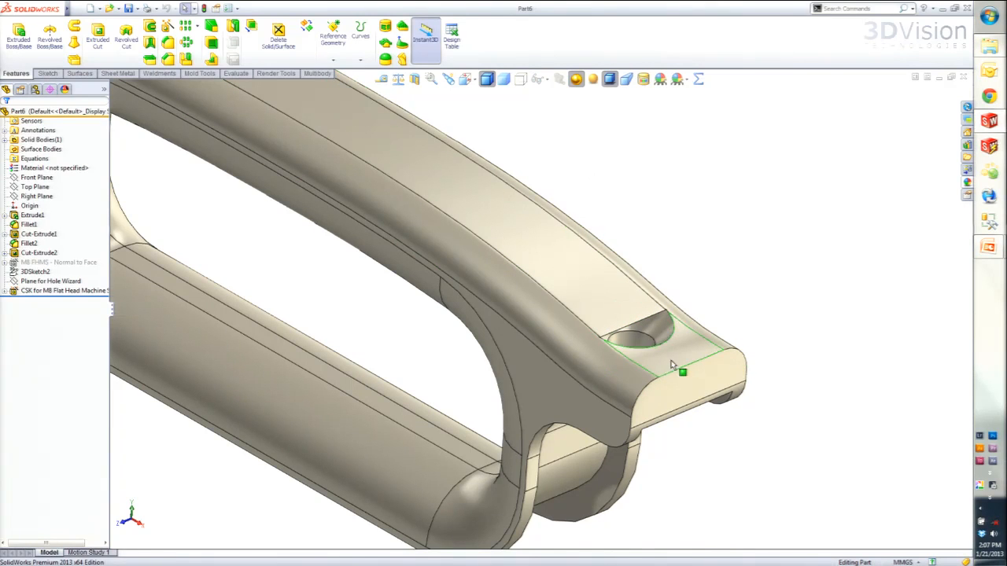
scroll(676, 366, "down", 2)
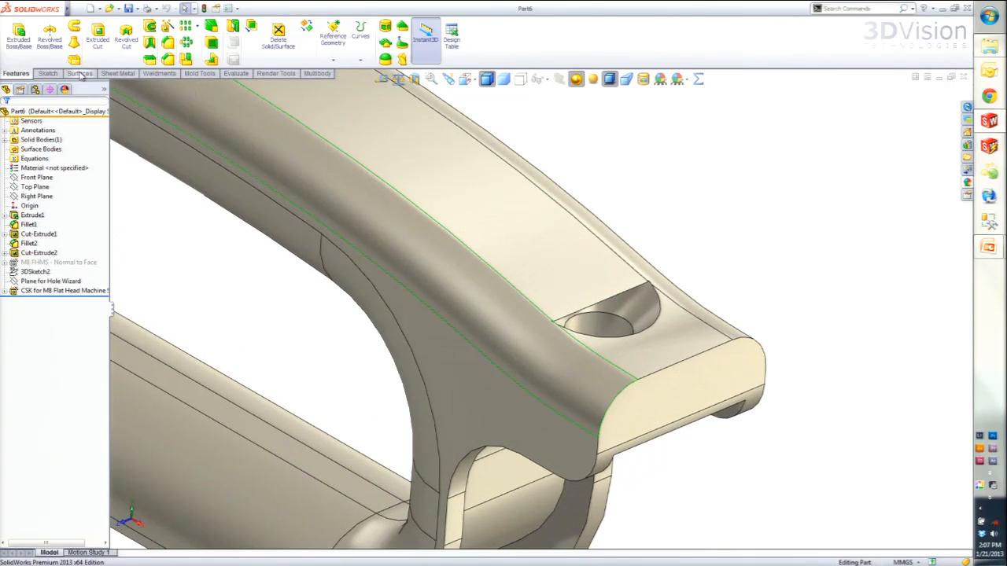
left_click(79, 74)
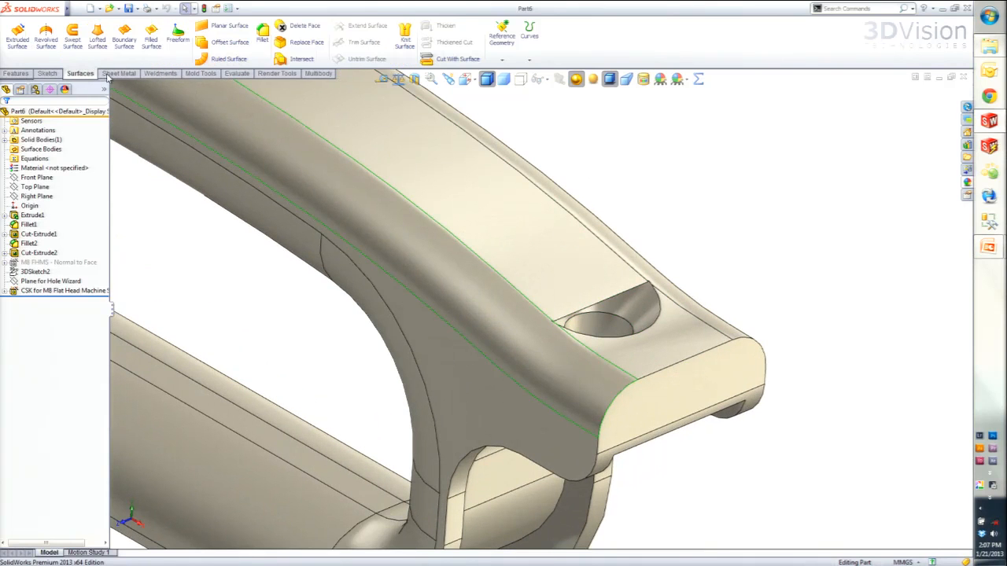
left_click(229, 42)
left_click(642, 313)
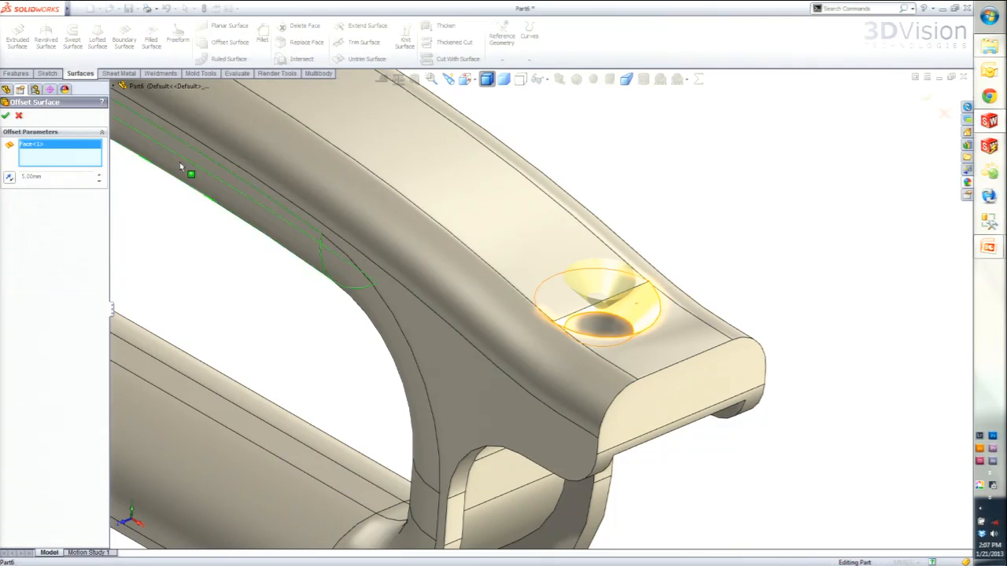
left_click_drag(51, 178, 4, 151)
type("0")
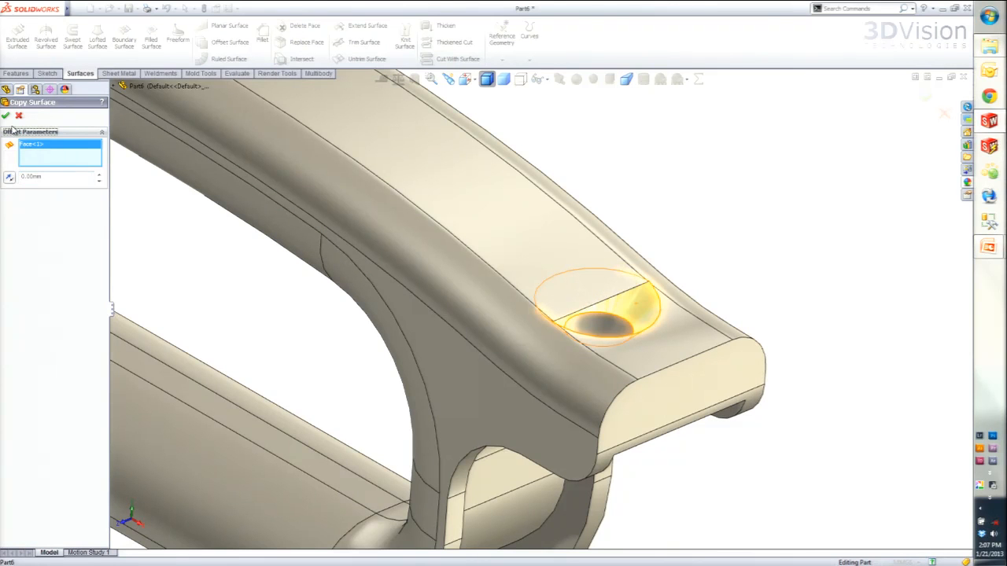
left_click(5, 116)
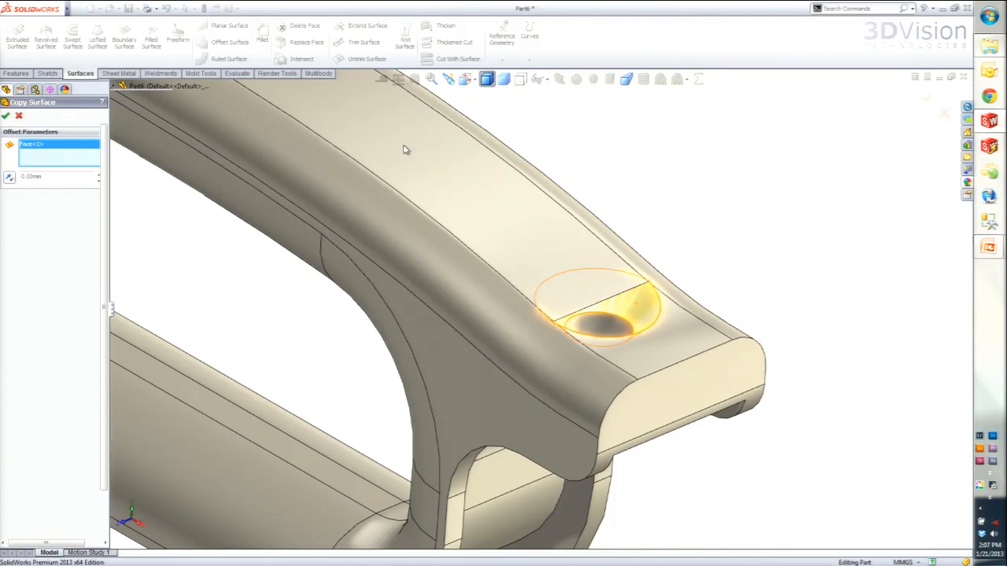
- Expand the solid and surface body lists and hide the handle's solid body, leaving only the copied countersink surface displayed
left_click(4, 149)
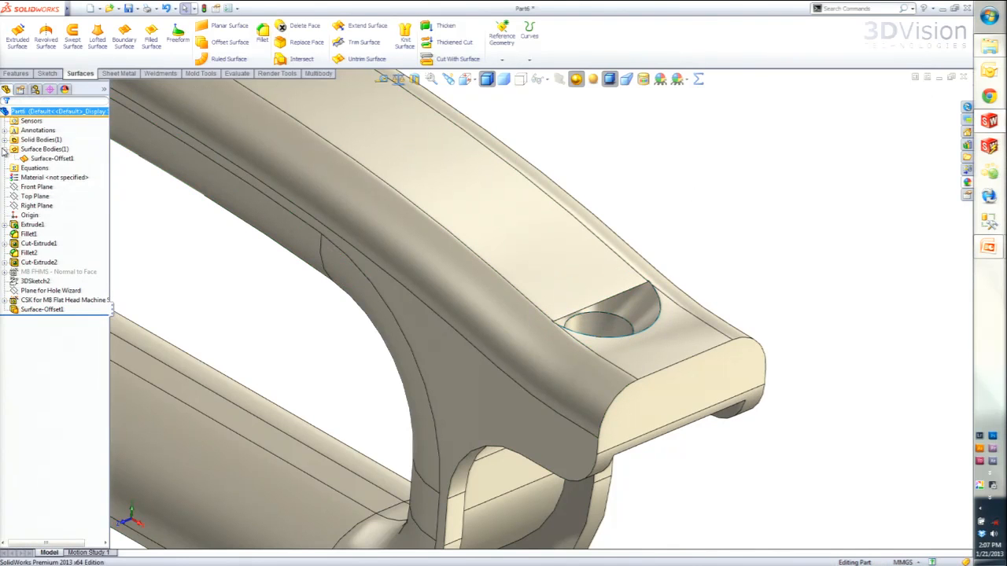
left_click(5, 140)
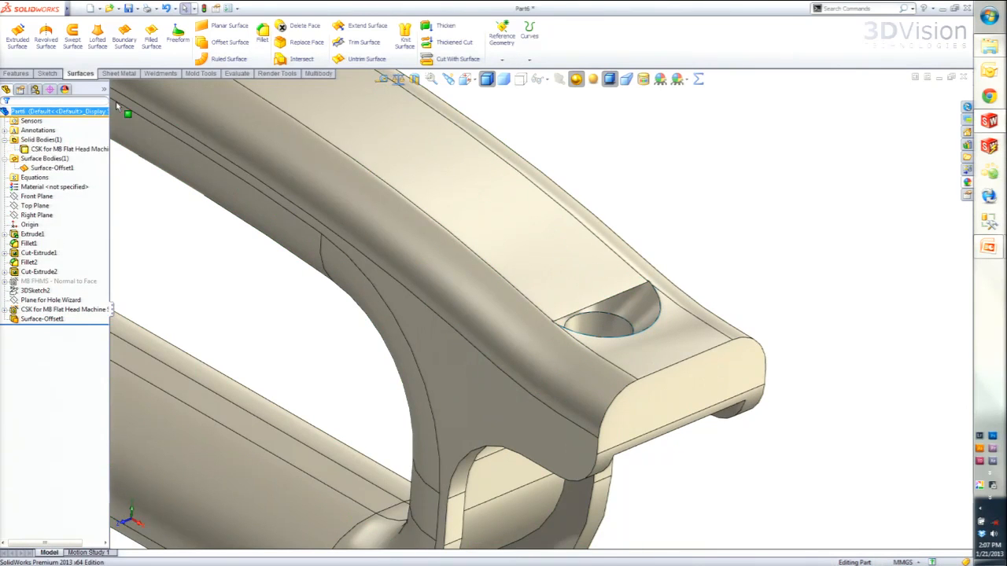
left_click(113, 151)
left_click(117, 149)
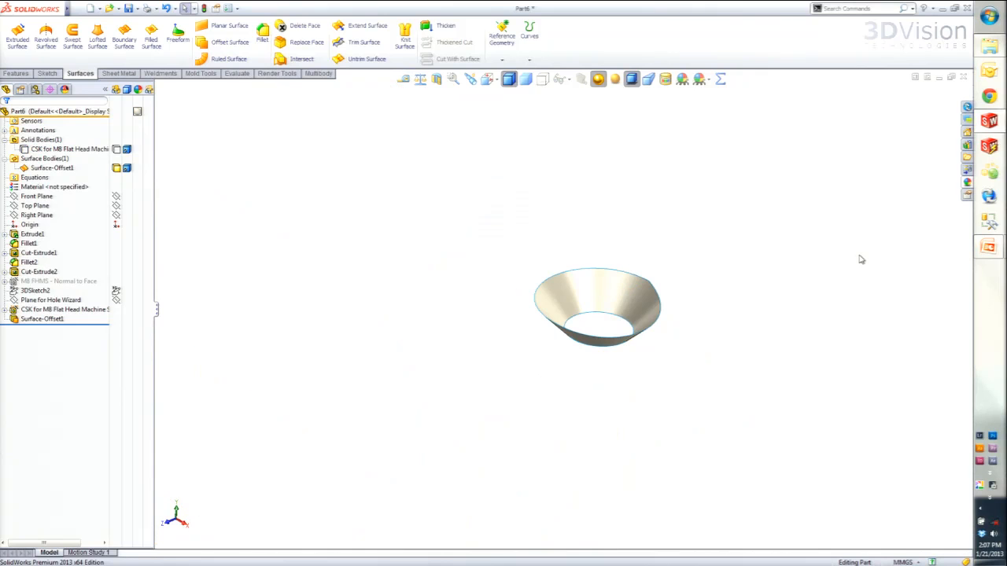
- Extend both upper edges of the copied countersink surface by a distance of 10 mm, using the Same surface extension type
left_click(367, 26)
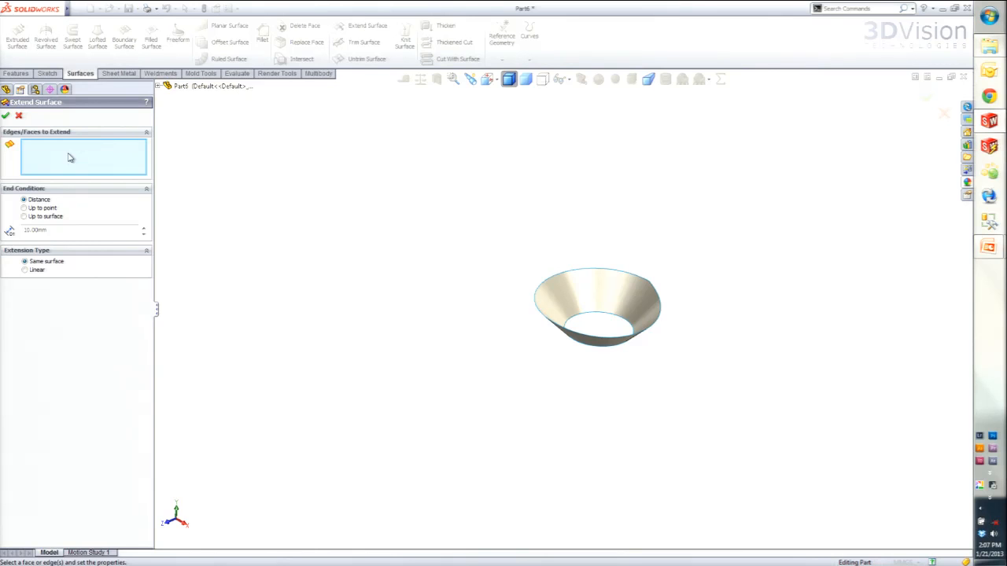
left_click(591, 269)
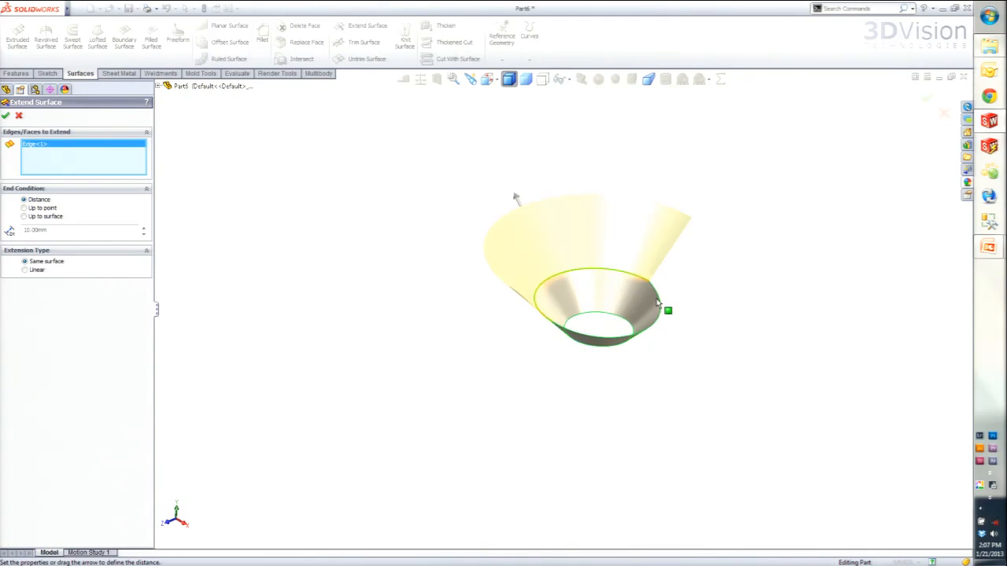
left_click(649, 335)
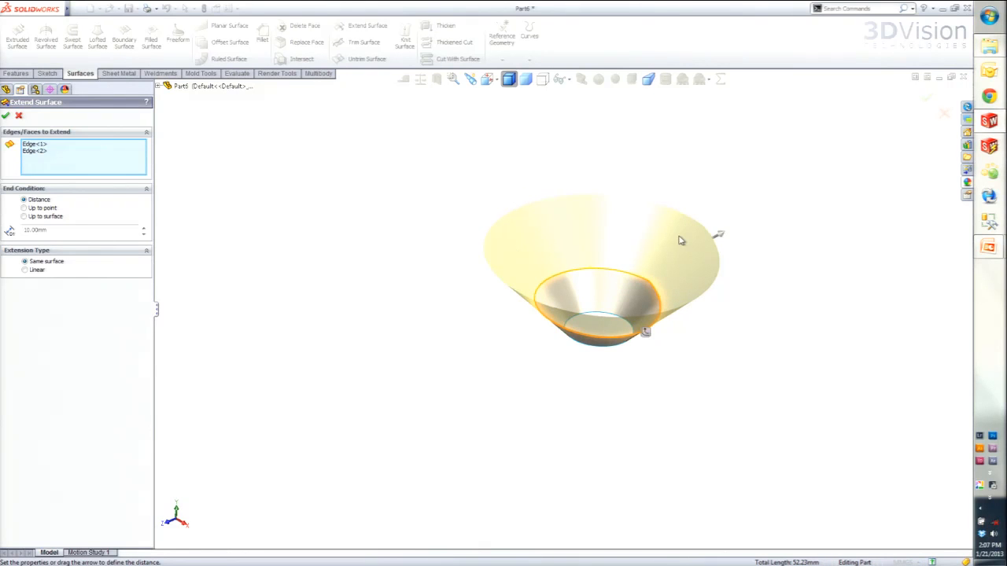
middle_click_drag(627, 314, 606, 333)
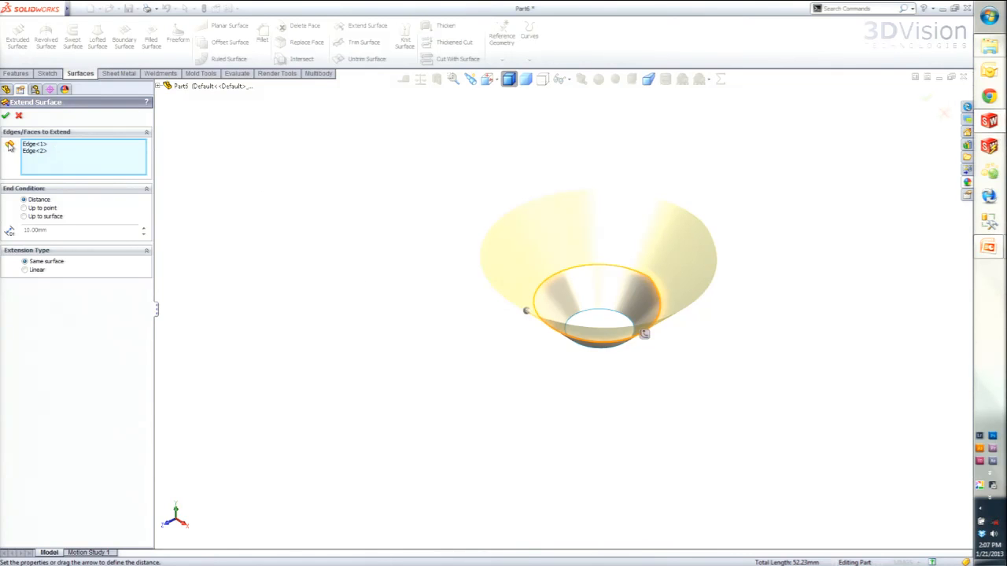
left_click(5, 115)
- Show the handle's solid body again and check the extended surface body against it
left_click(114, 150)
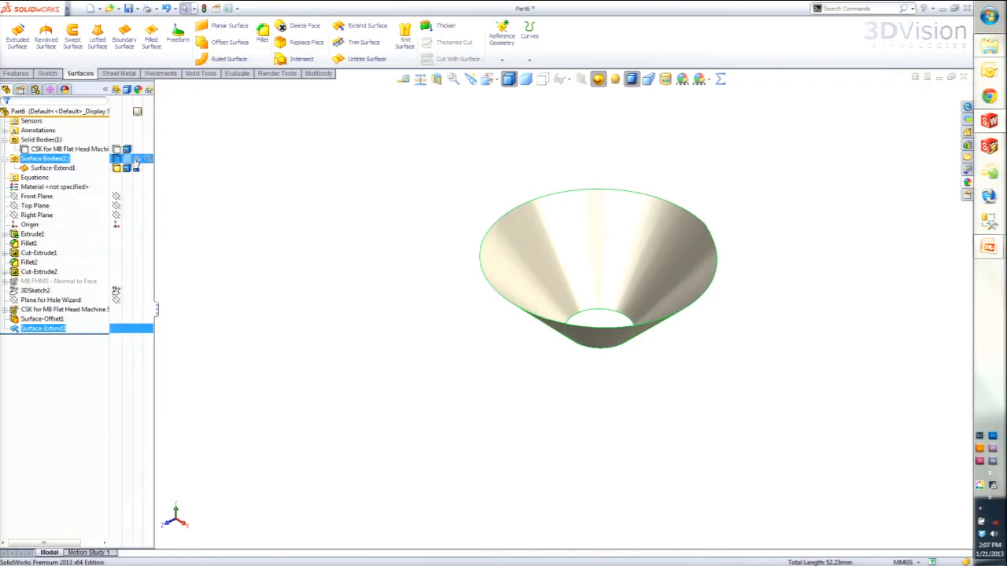
left_click(116, 150)
left_click(734, 165)
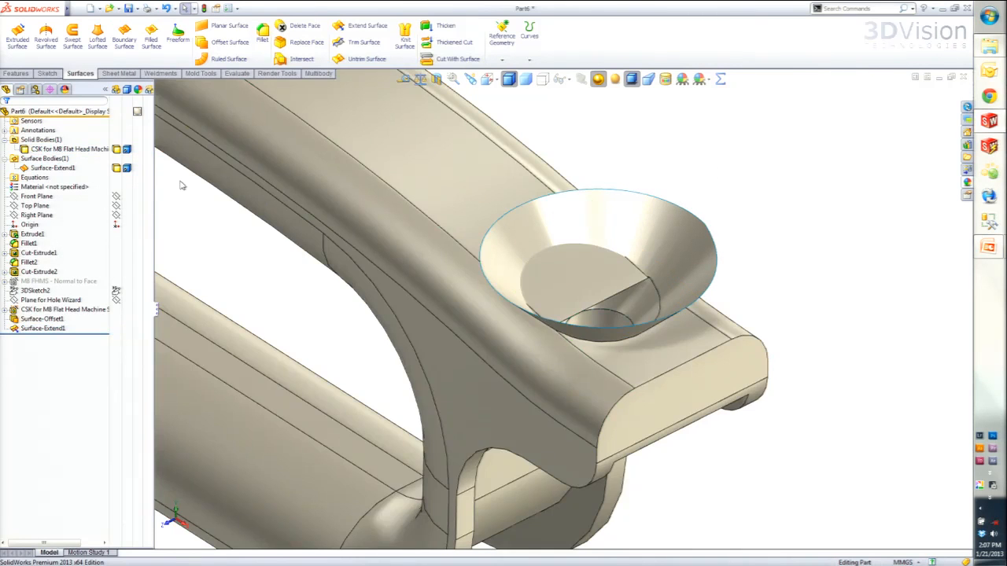
left_click(39, 169)
left_click(190, 173)
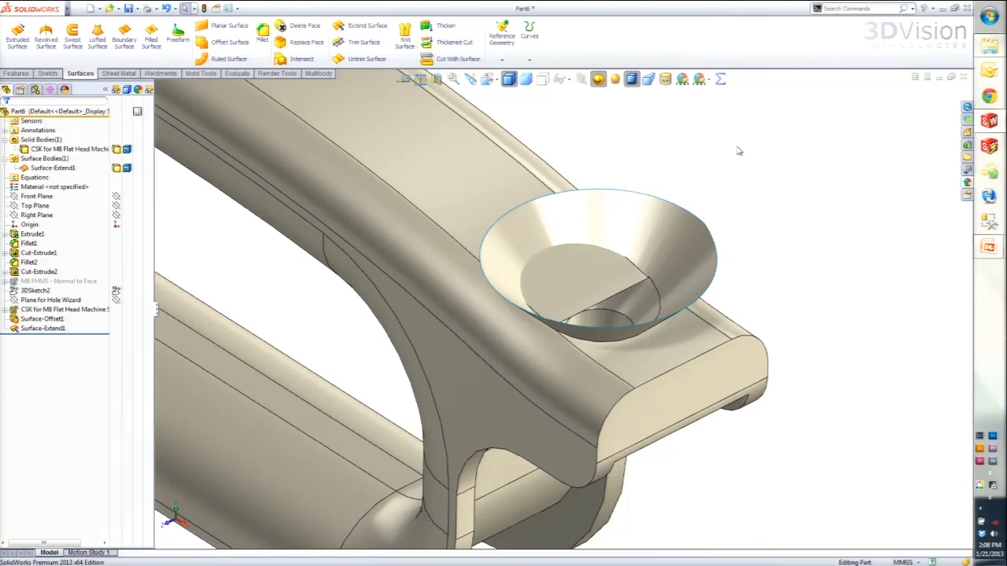
- Cut the handle with the extended countersink surface, flipping the cut direction to remove the material inside the cone
left_click(442, 61)
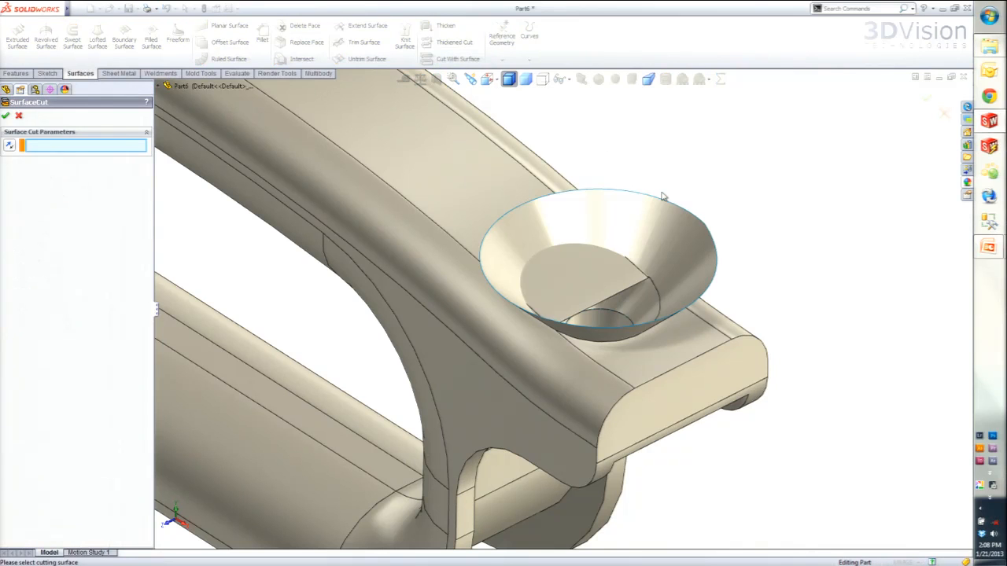
left_click(667, 219)
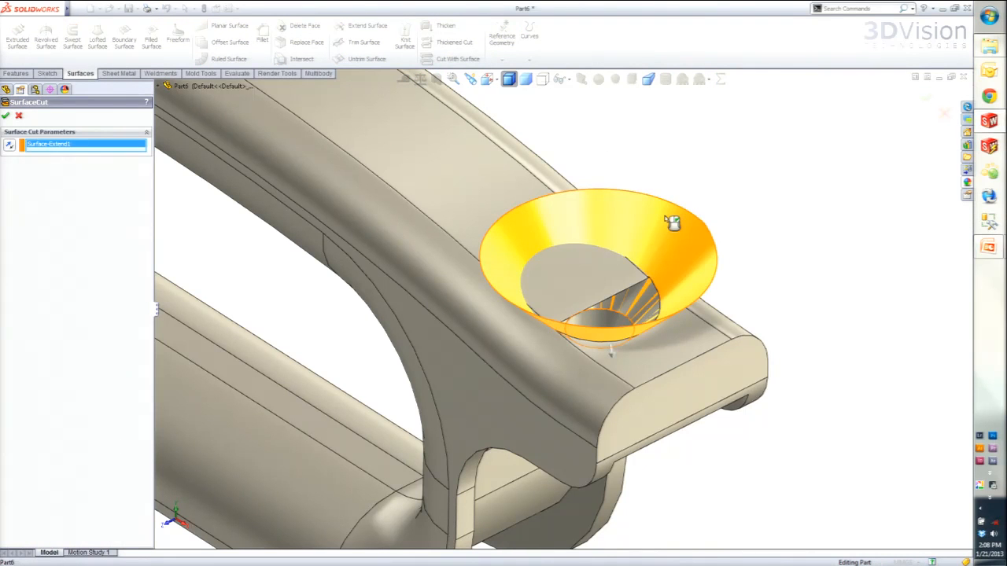
left_click(613, 357)
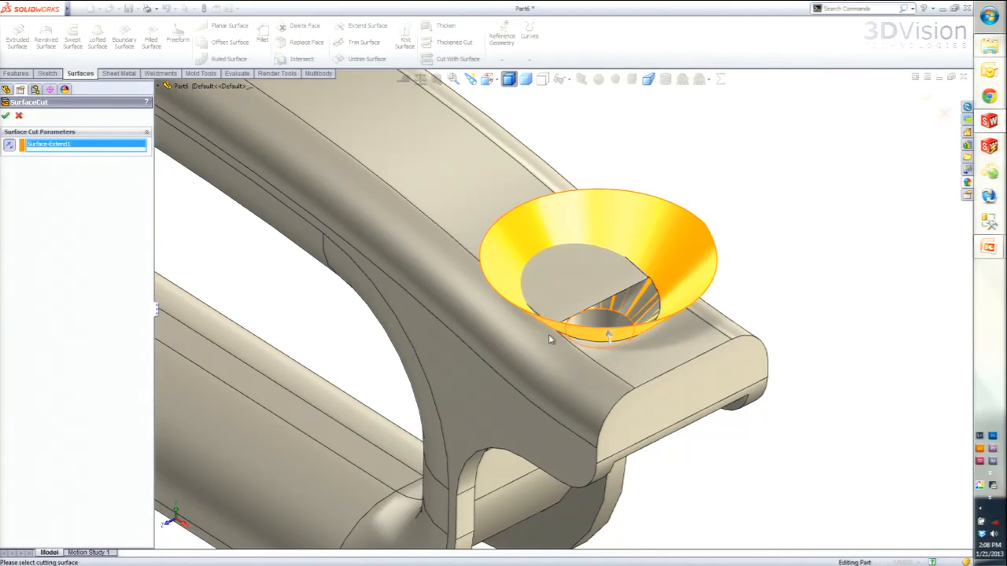
left_click(5, 116)
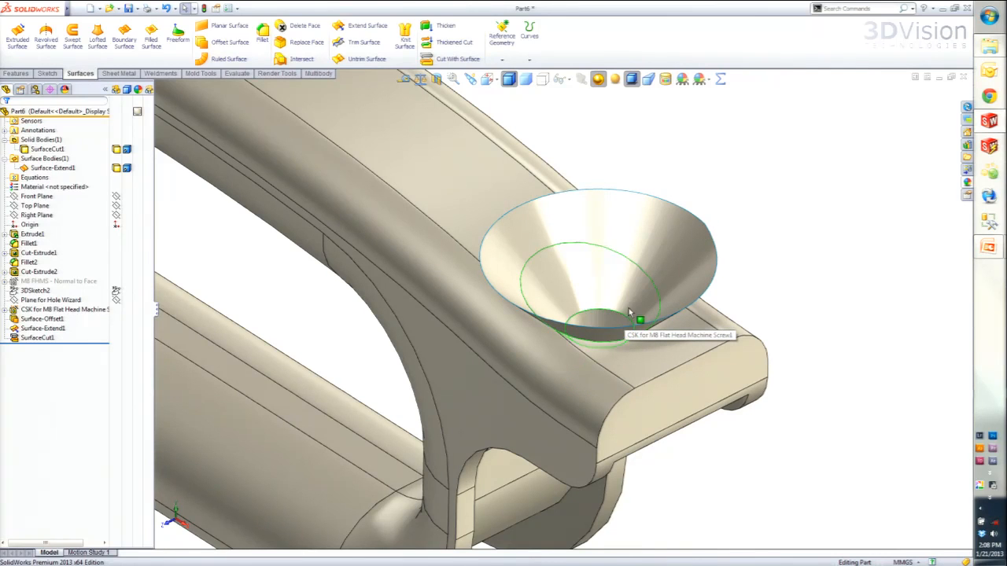
- Delete the extended countersink surface body from the part
left_click(37, 169)
left_click(27, 170)
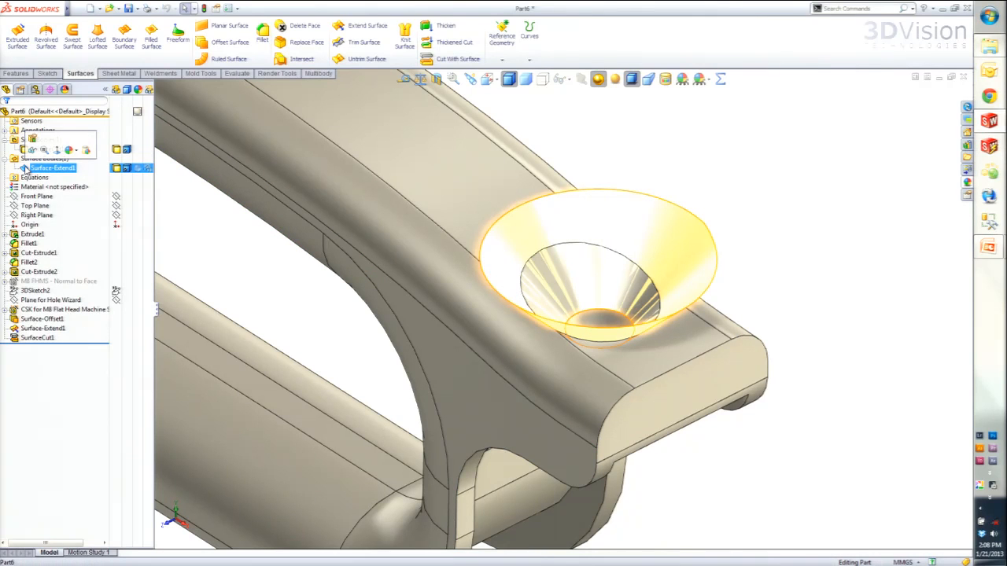
key("Delete")
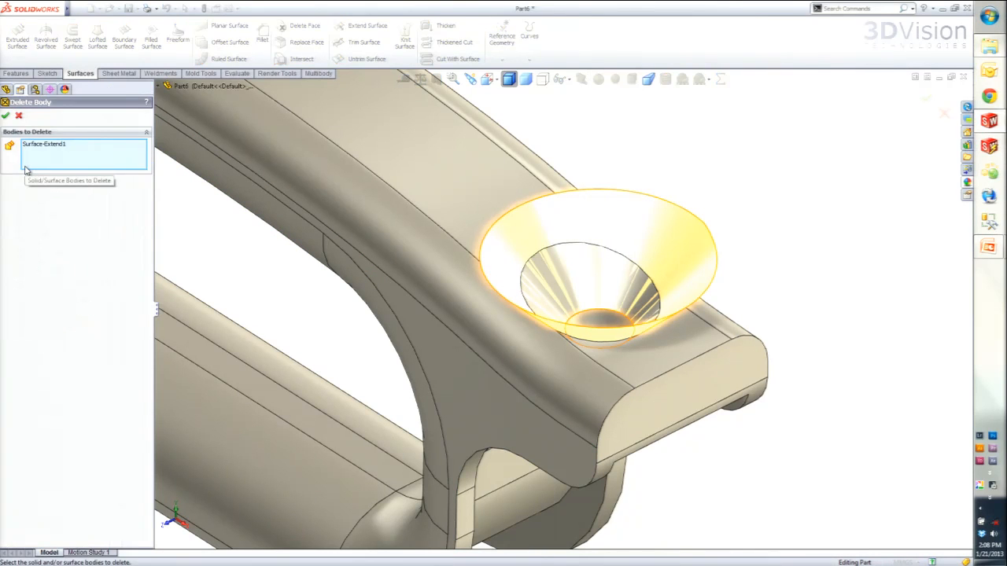
key("Return")
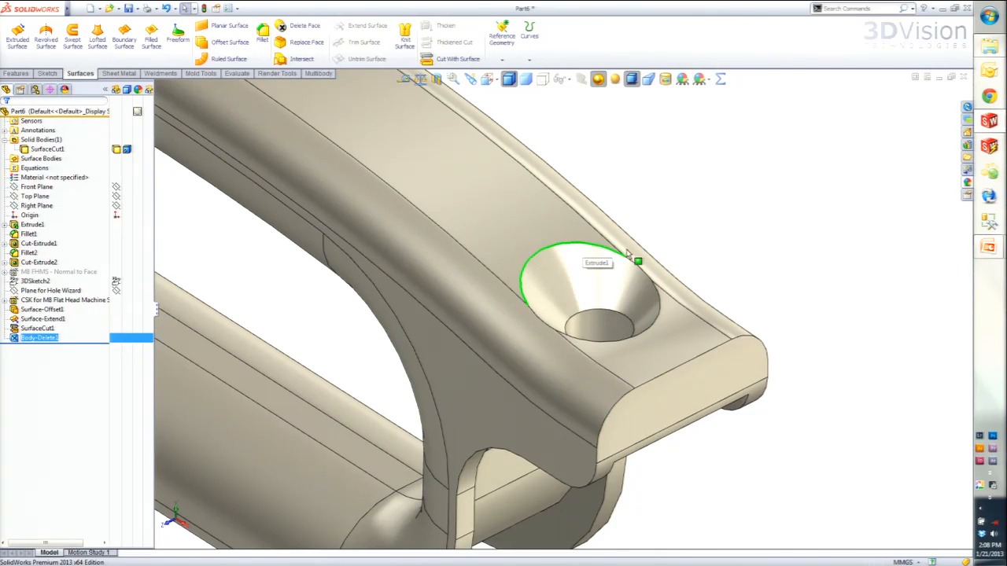
- Roll the history back to before the body deletion to review the surface cut, and roll forward to the end
left_click_drag(96, 343, 97, 331)
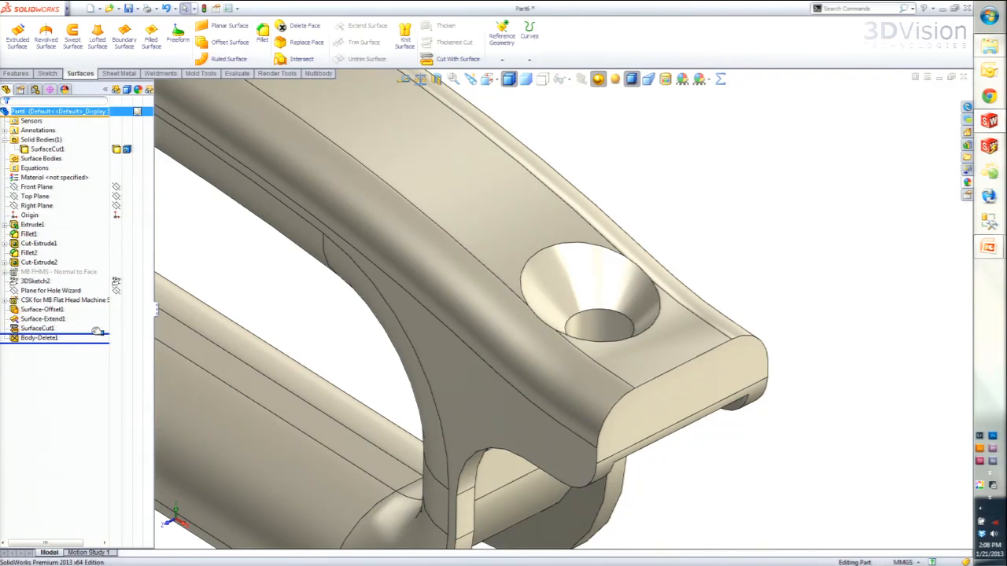
left_click_drag(97, 331, 92, 336)
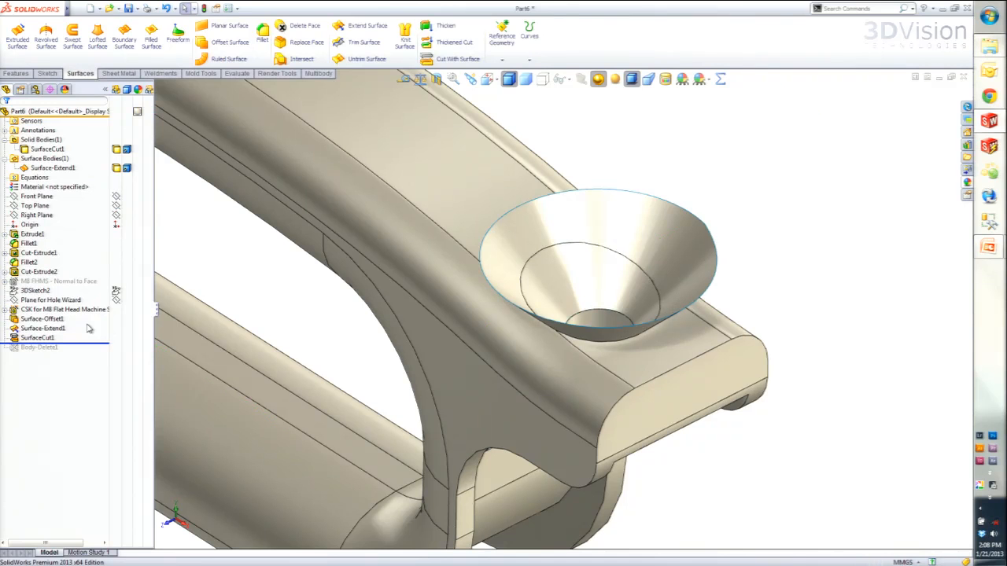
left_click(35, 339)
left_click_drag(96, 343, 96, 355)
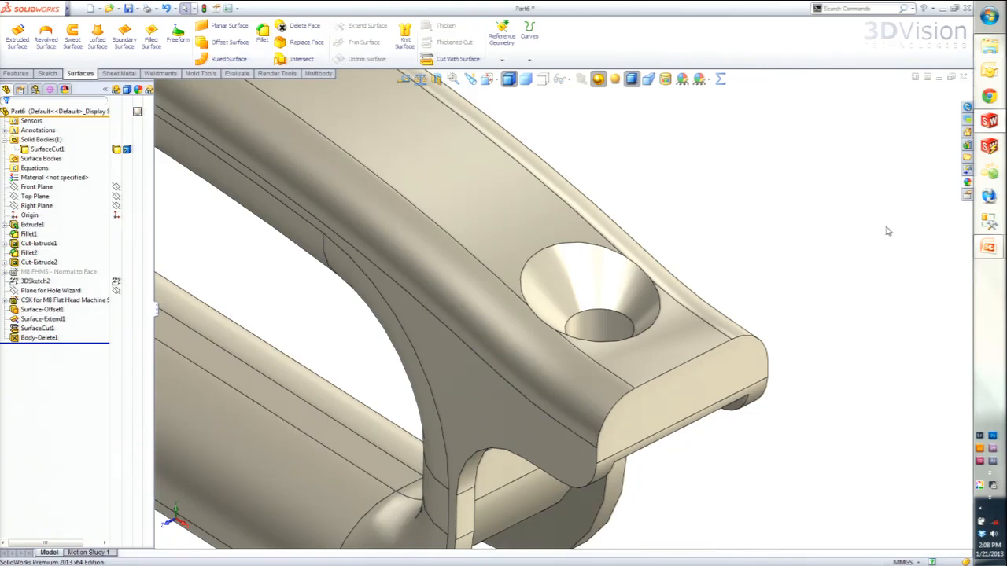
- Close the handle part without saving, and switch to the presentation, advancing to the Sheet Metal rules slide
left_click(963, 77)
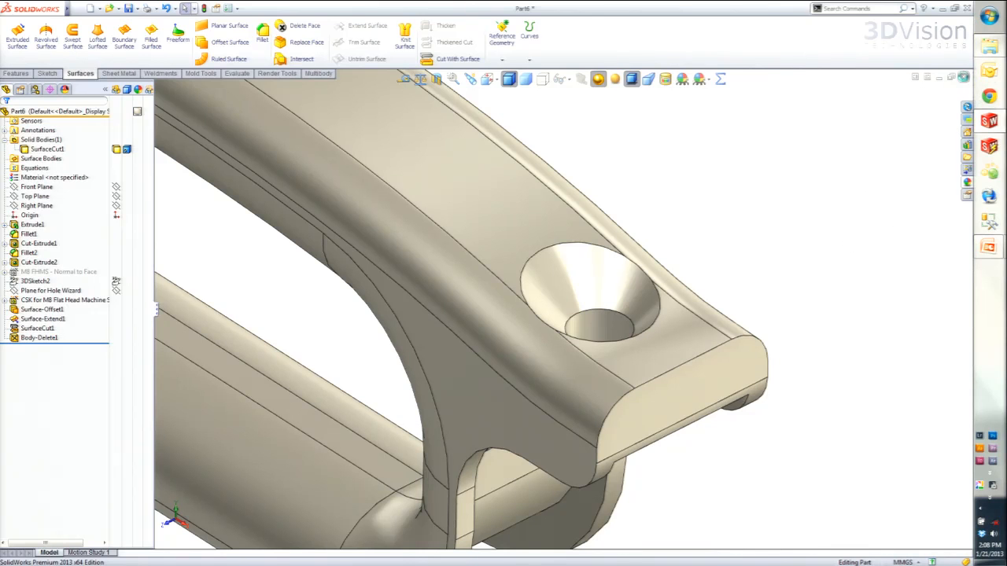
left_click(465, 314)
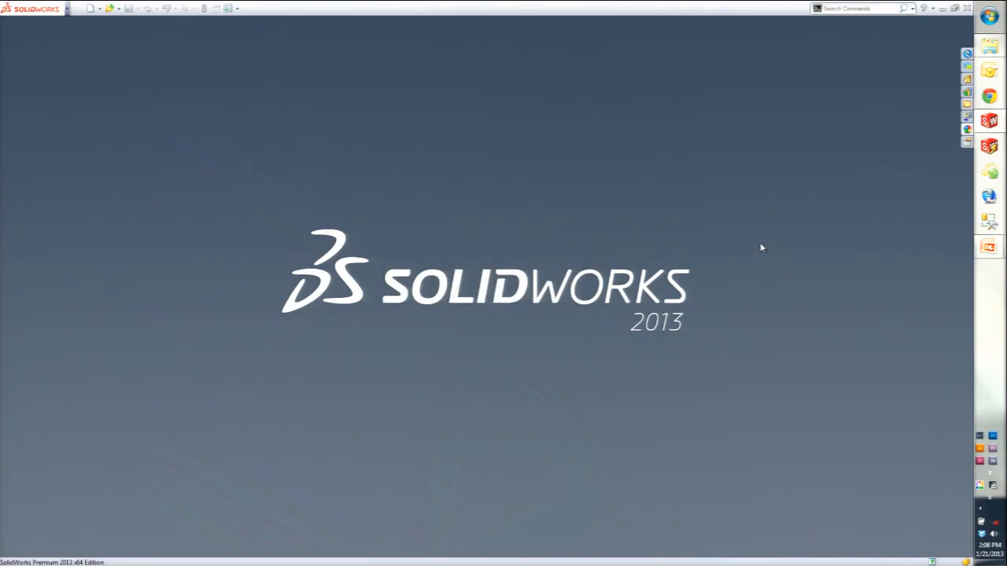
key("super+Tab")
key("super+Tab")
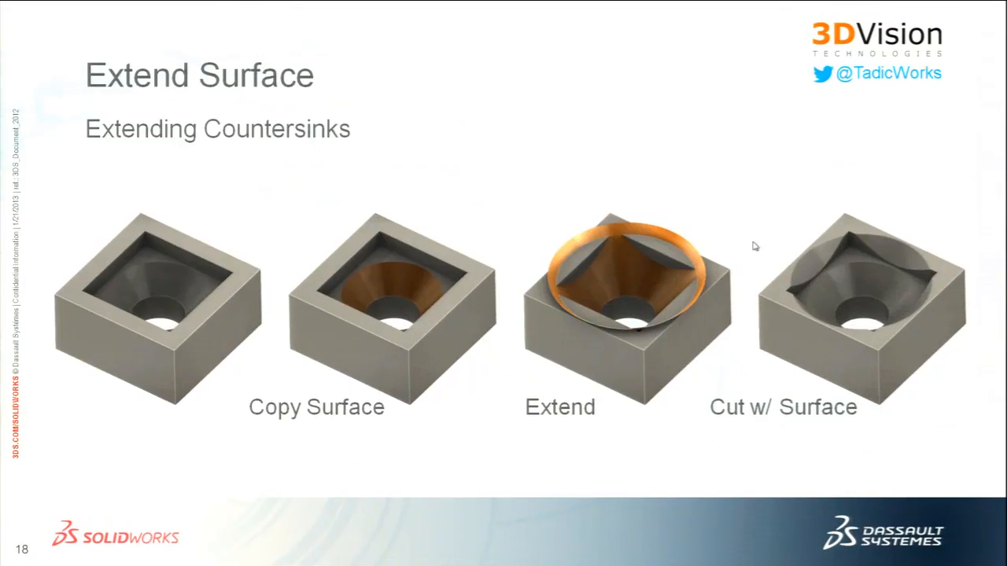
key("Right")
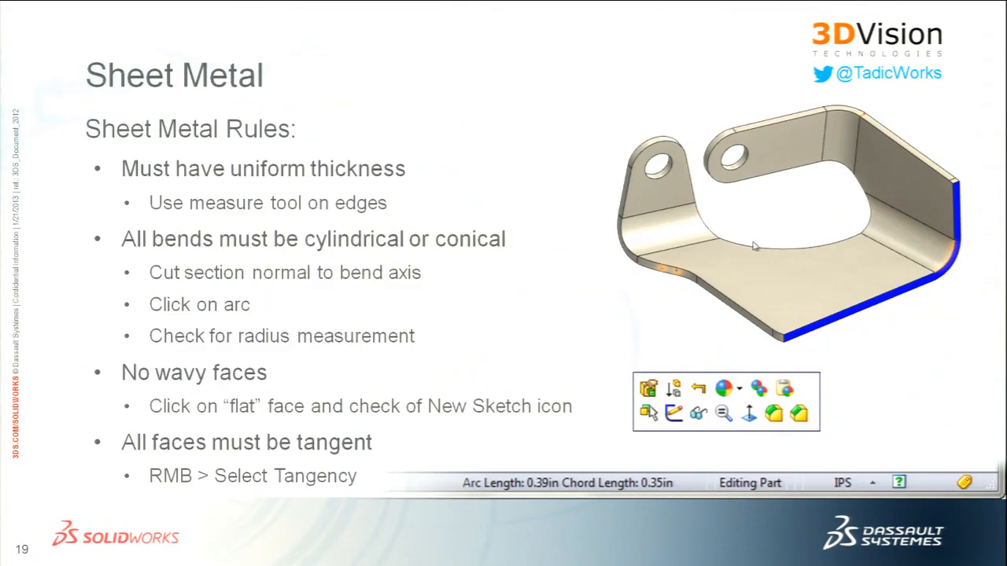
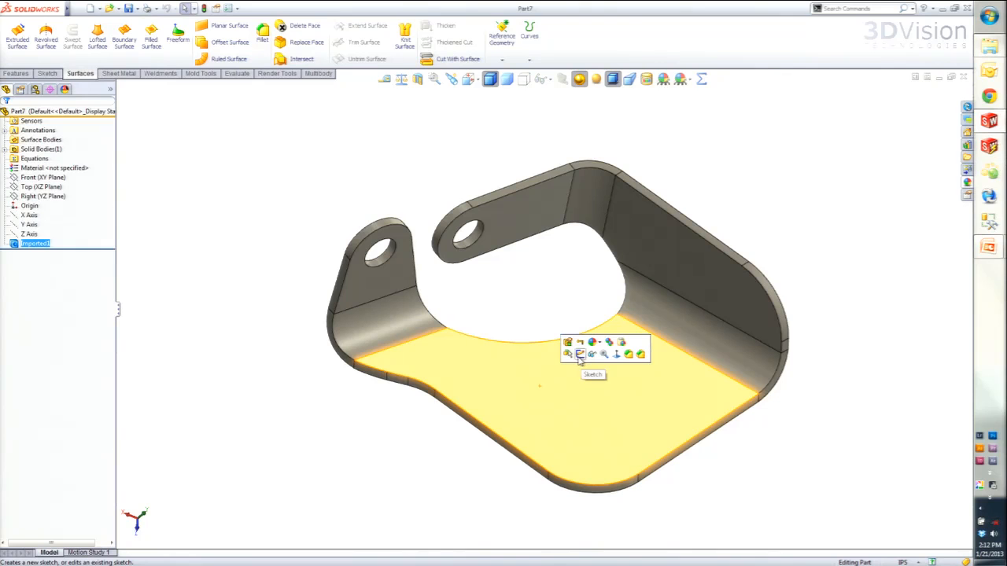
- Copy the bracket's four flat inner faces as surfaces using Offset Surface with a distance of 0
left_click(507, 315)
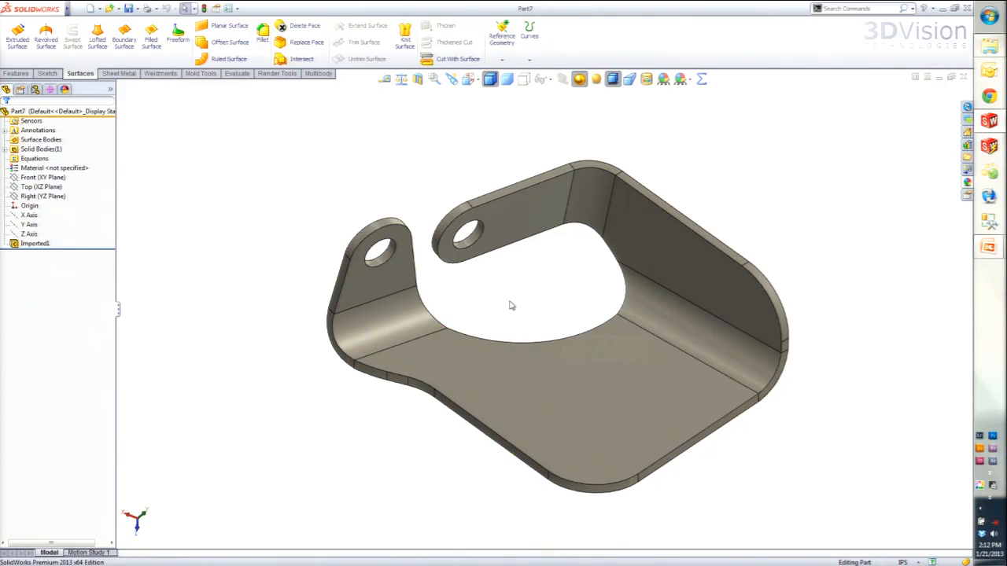
left_click(487, 374)
left_click(371, 273, "ctrl")
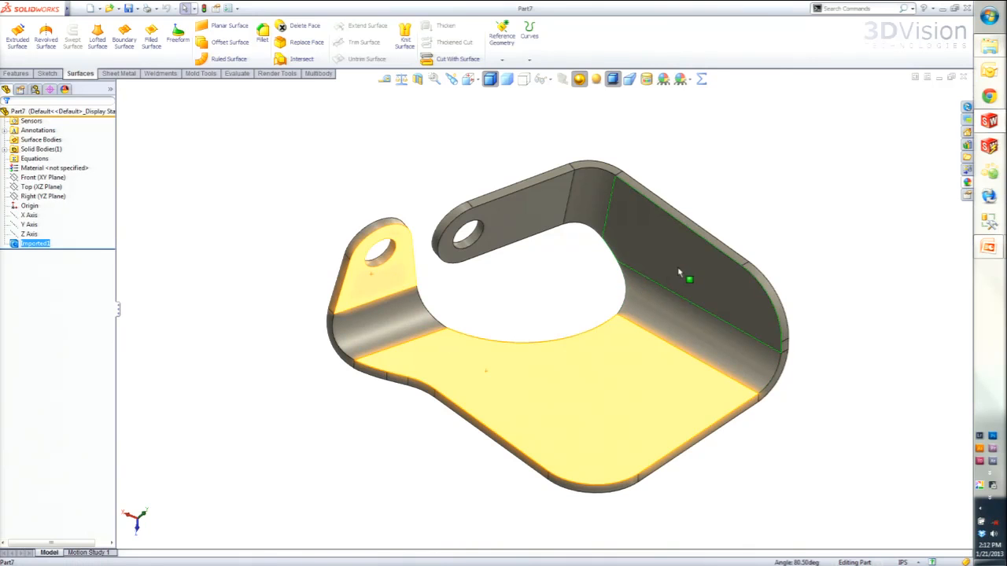
left_click(678, 264, "ctrl")
left_click(519, 206, "ctrl")
left_click(230, 42)
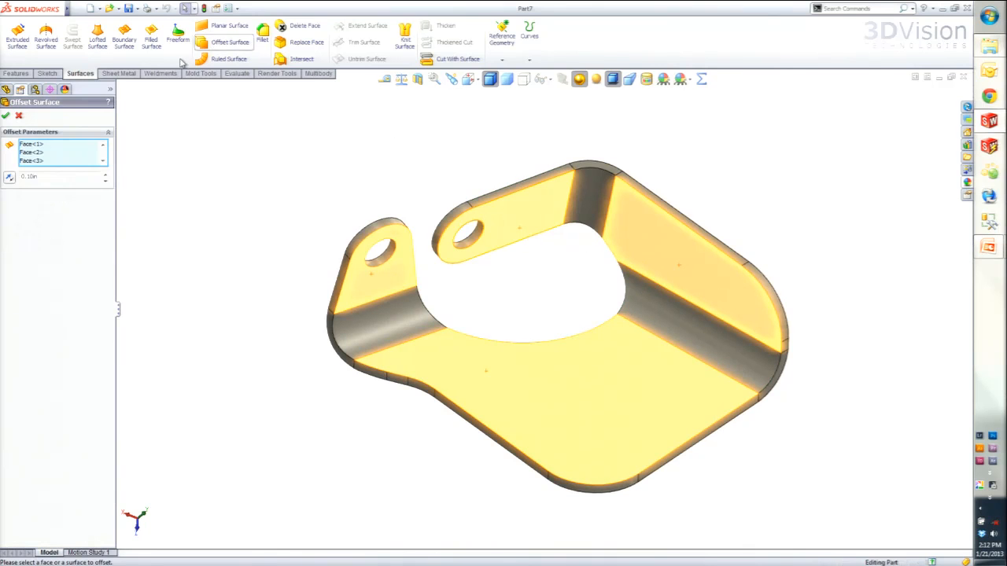
left_click_drag(48, 180, 3, 173)
type("0")
key("Tab")
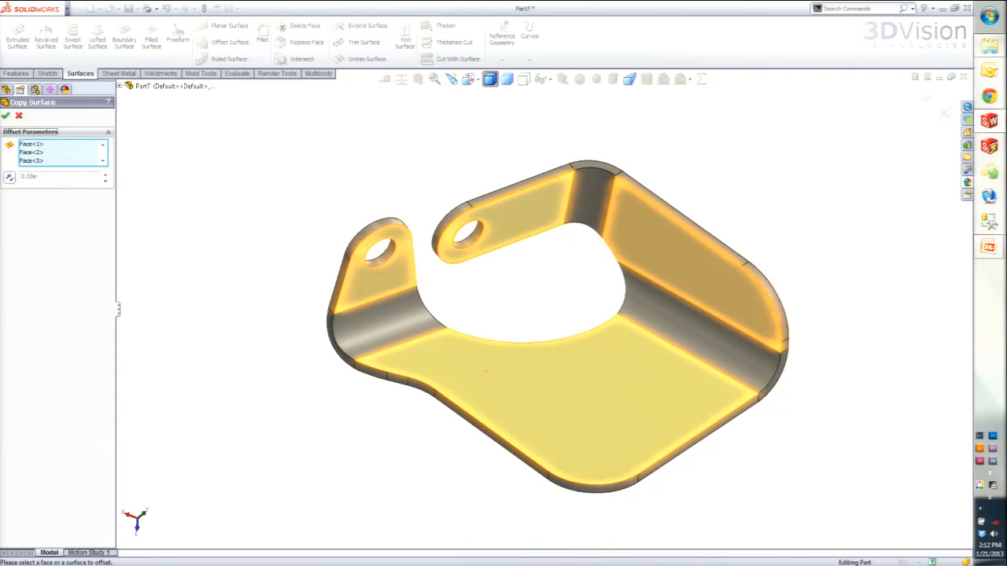
left_click(6, 116)
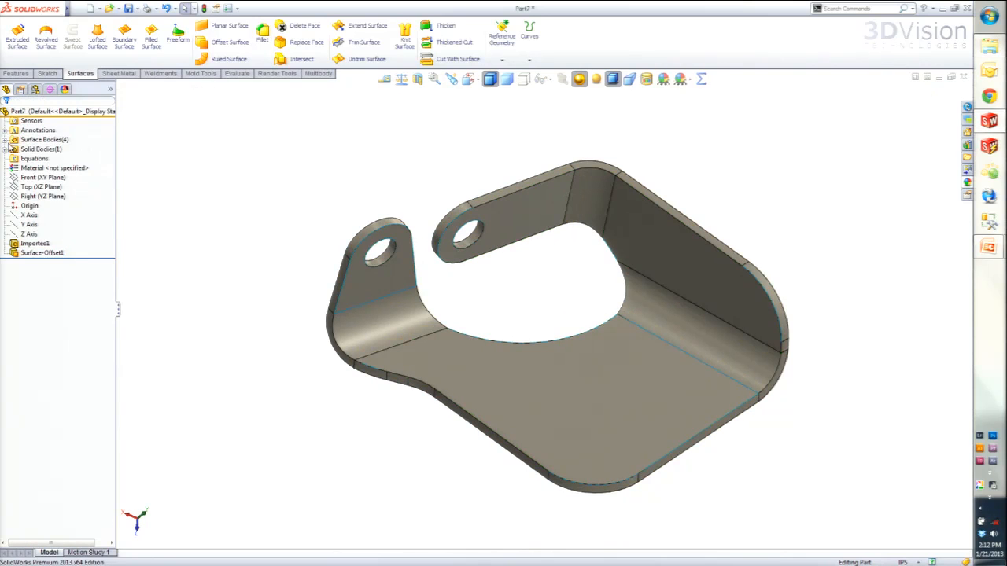
- Delete the imported solid body, keeping only the copied surfaces
left_click(5, 149)
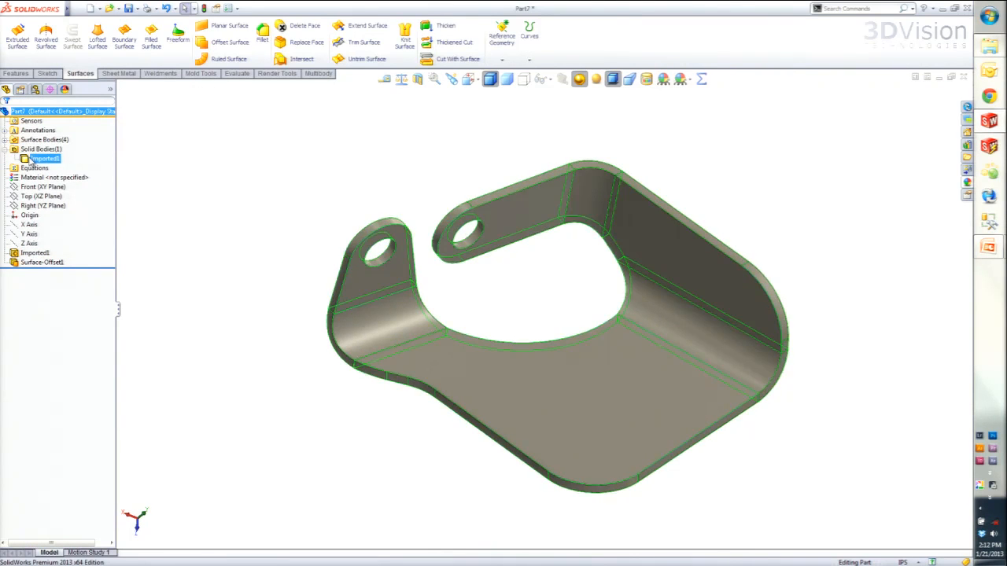
left_click(39, 158)
key("Delete")
key("Return")
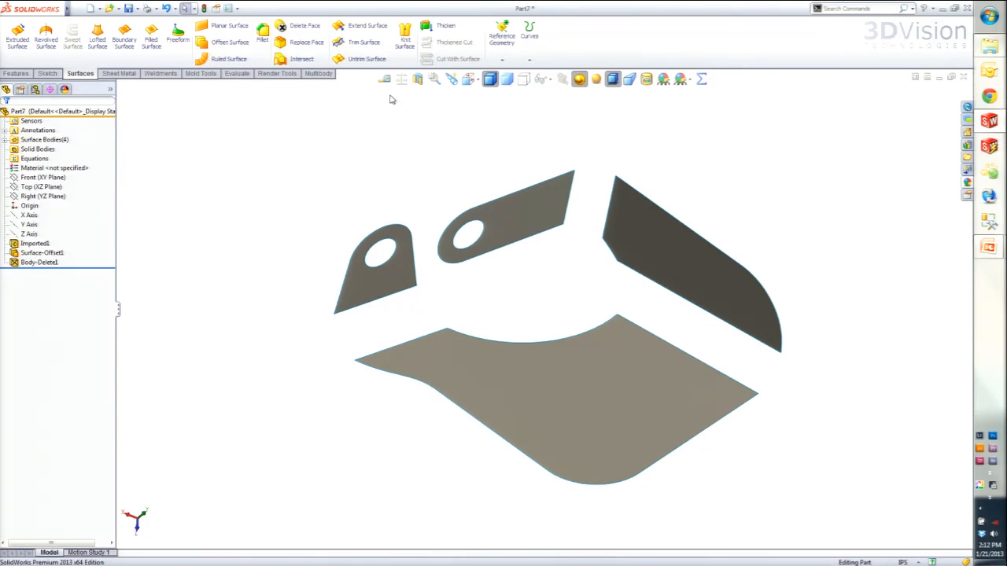
- Untrim the surface edges facing the three bends by 22%, extending the edges and merging with the originals
left_click(350, 61)
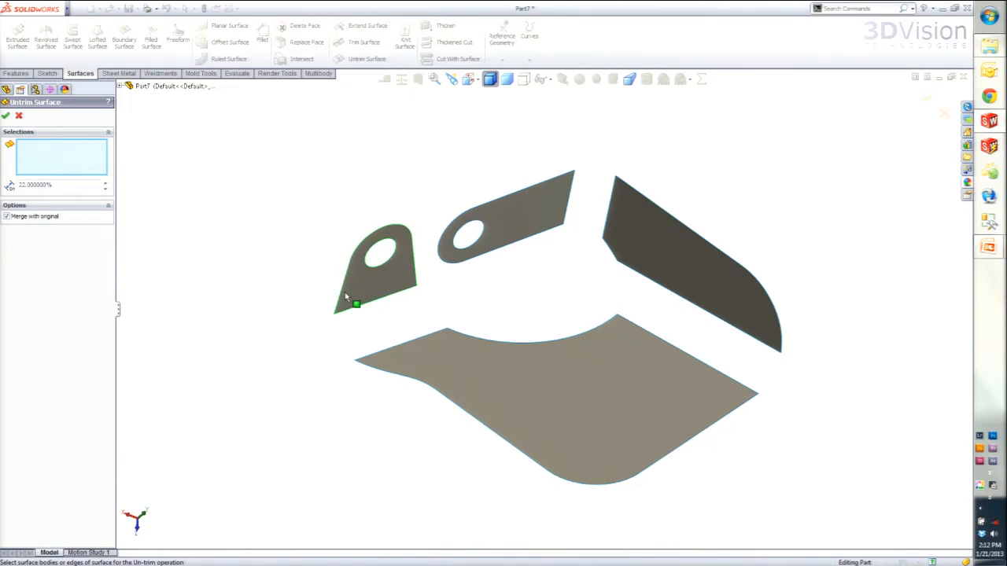
left_click(363, 304)
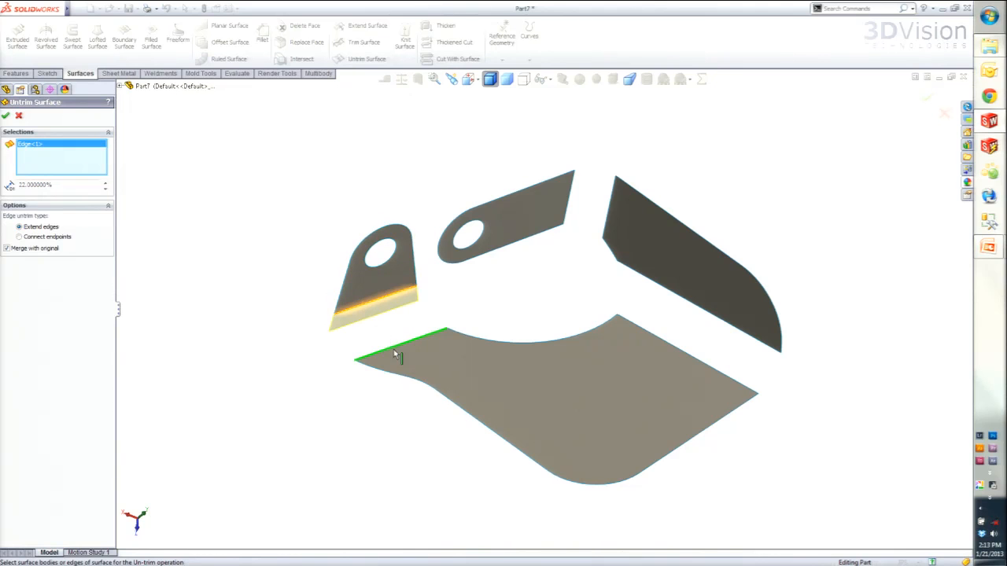
left_click(393, 351)
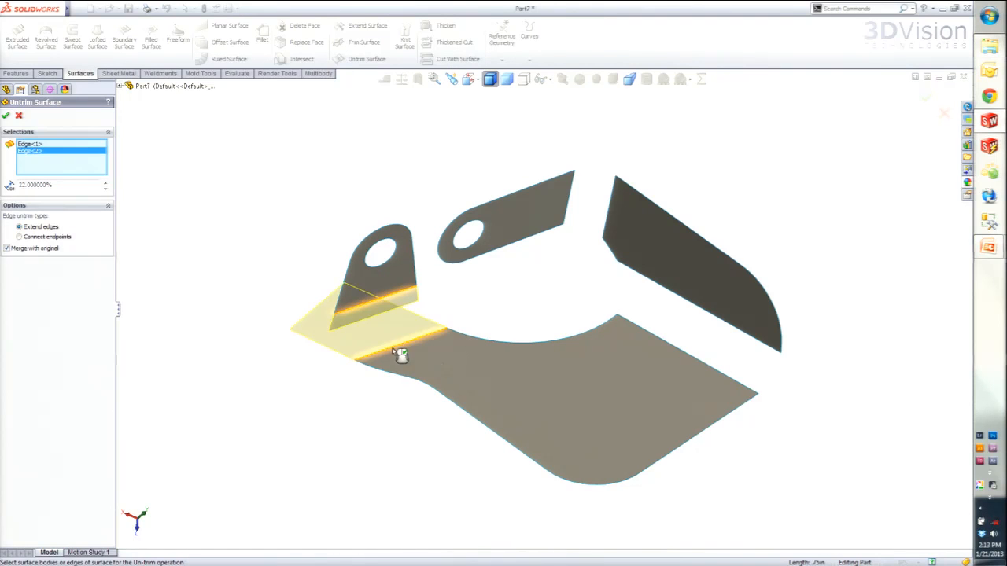
left_click(573, 195)
left_click(611, 206)
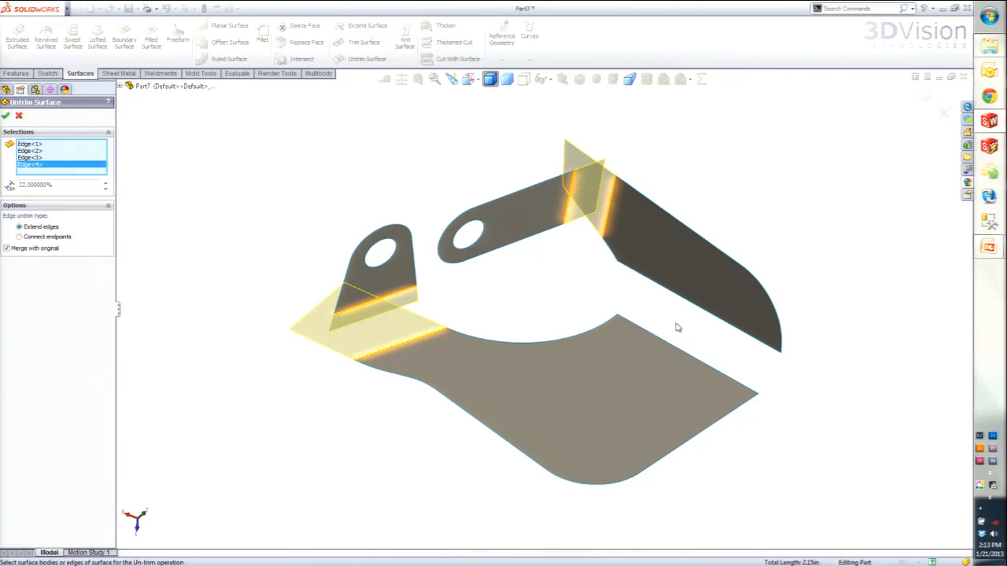
left_click(671, 291)
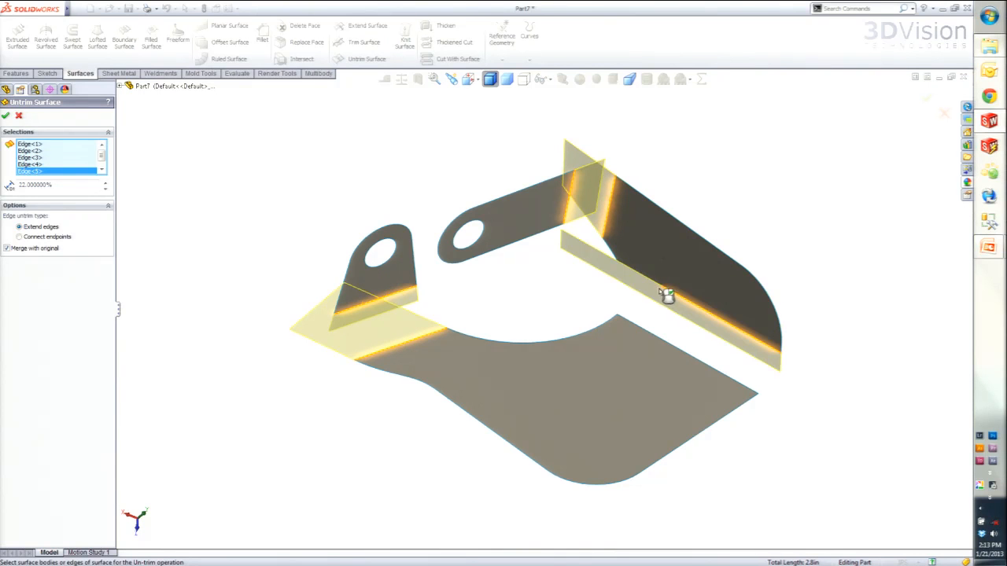
left_click(655, 287)
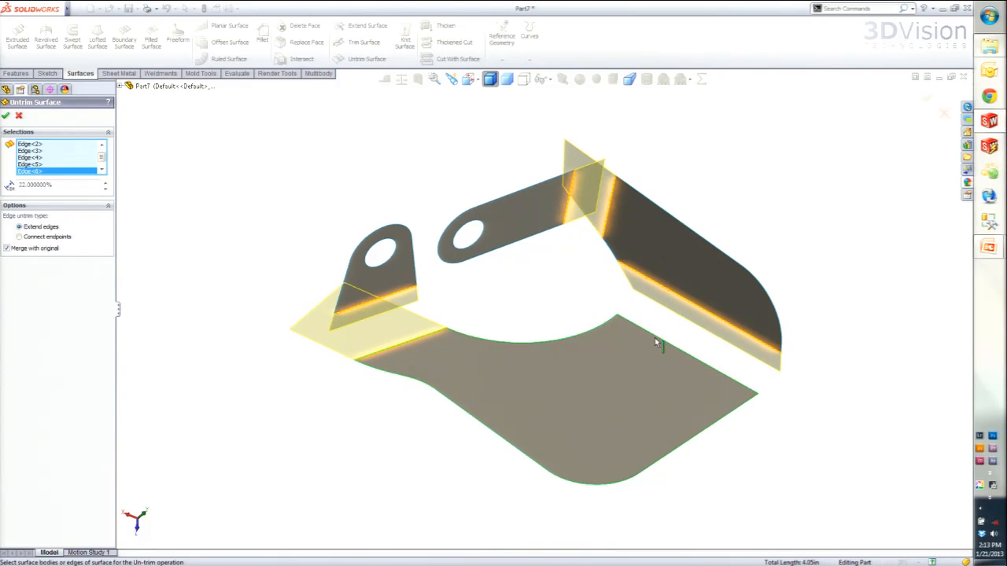
left_click(657, 340)
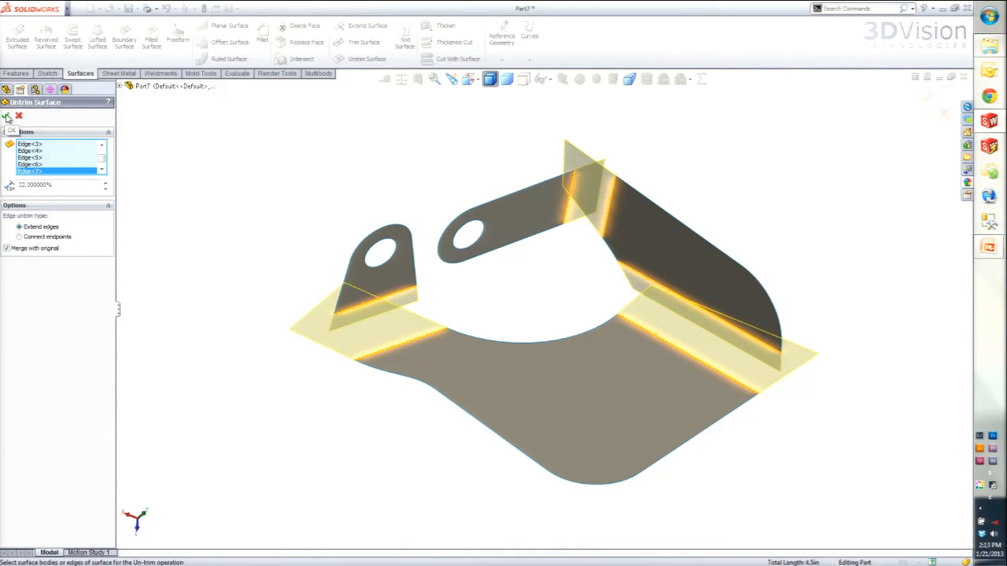
left_click(6, 117)
- Add a 0.25 in face fillet between the short holed tab and the base surface, trimming the excess
middle_click_drag(411, 329, 433, 422)
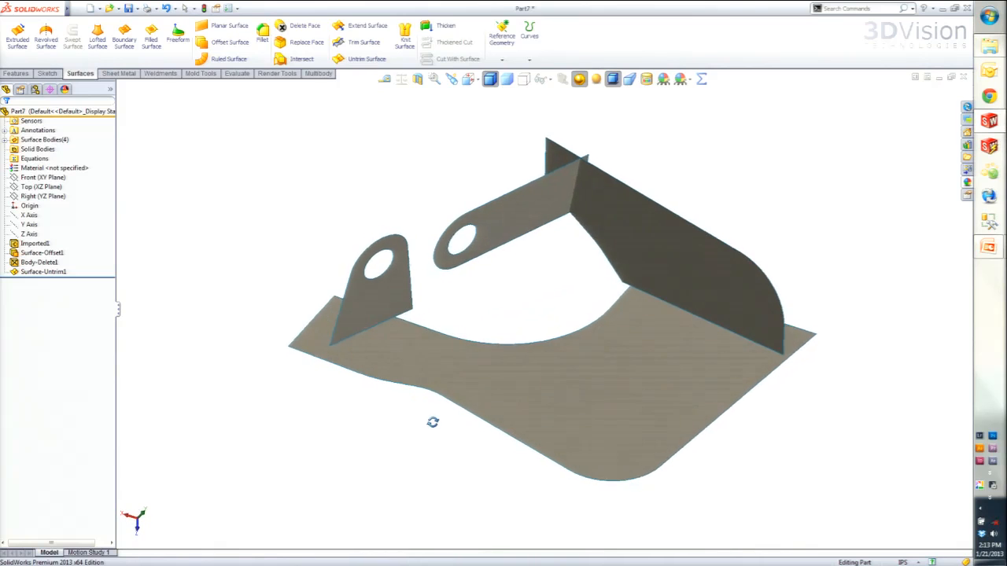
left_click(262, 35)
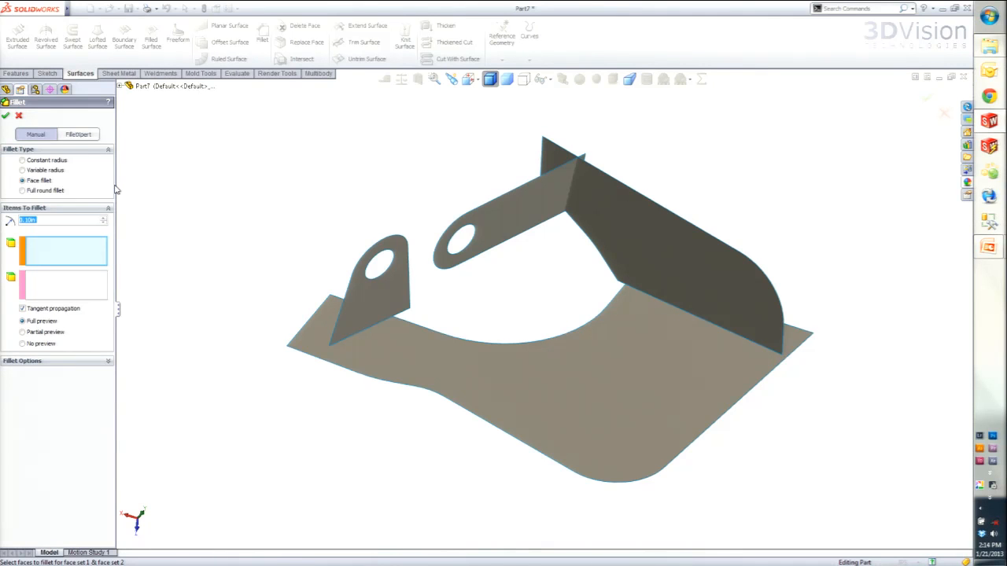
left_click(92, 260)
left_click(341, 314)
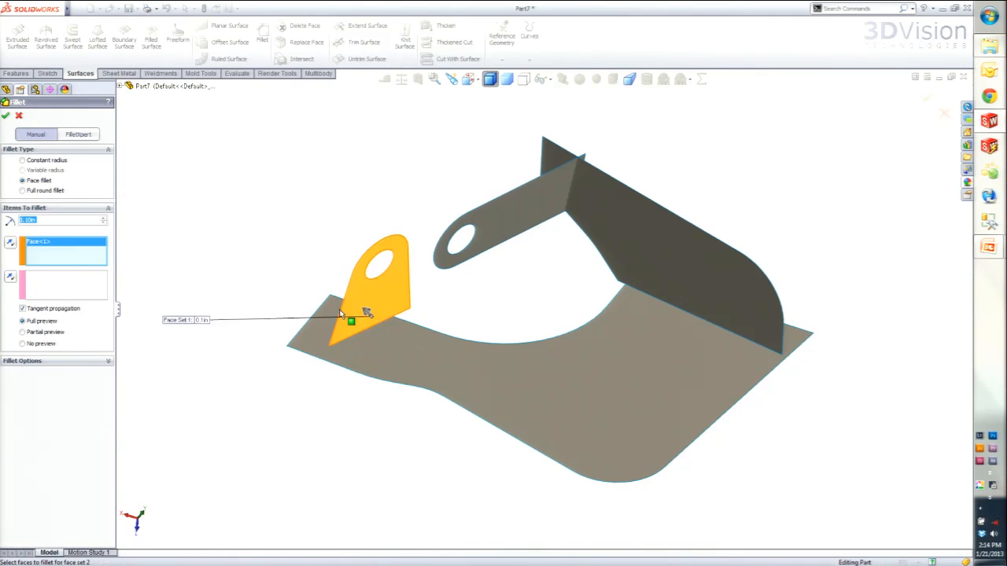
left_click(67, 293)
left_click(434, 367)
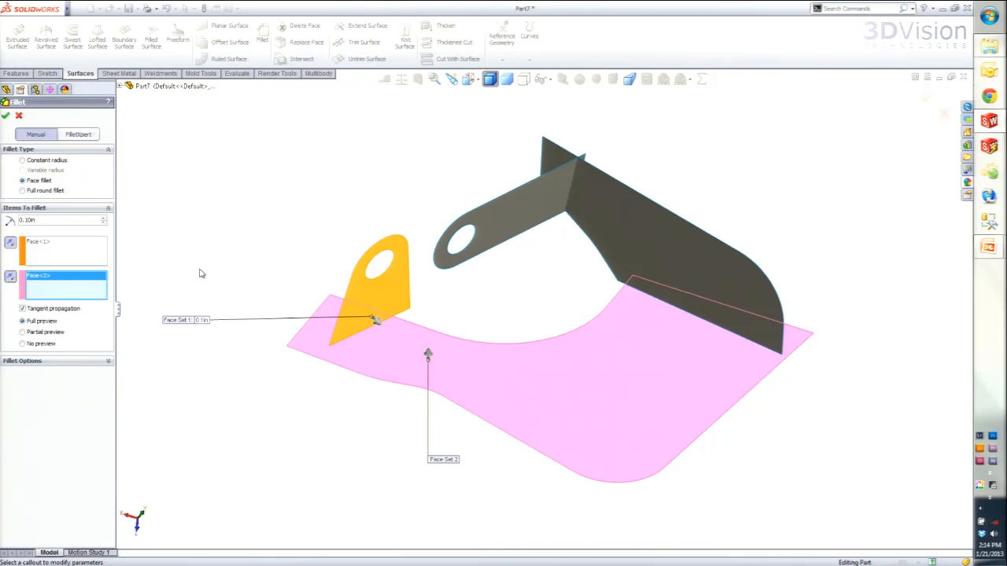
left_click_drag(11, 220, 1, 216)
type(".25")
key("Return")
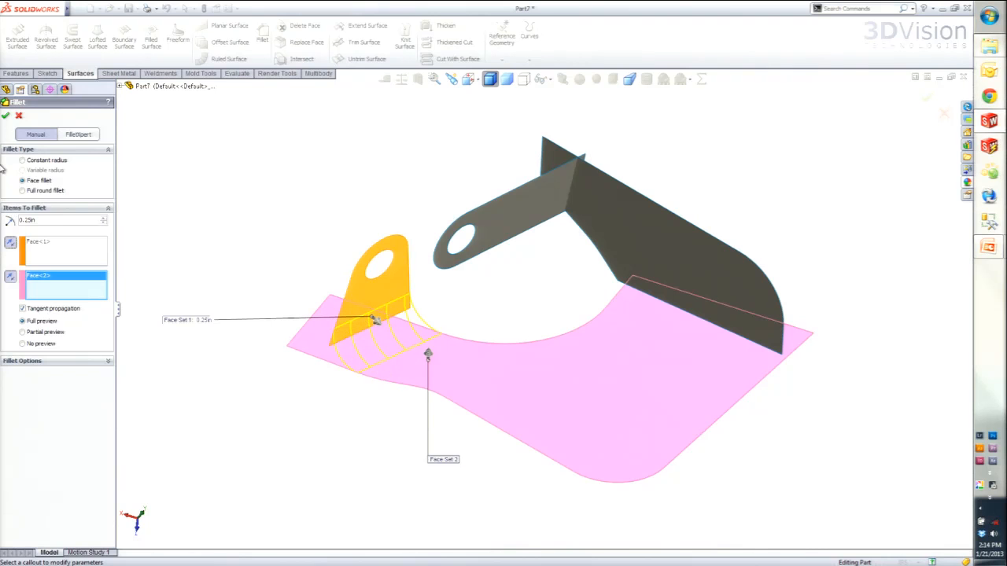
key("Return")
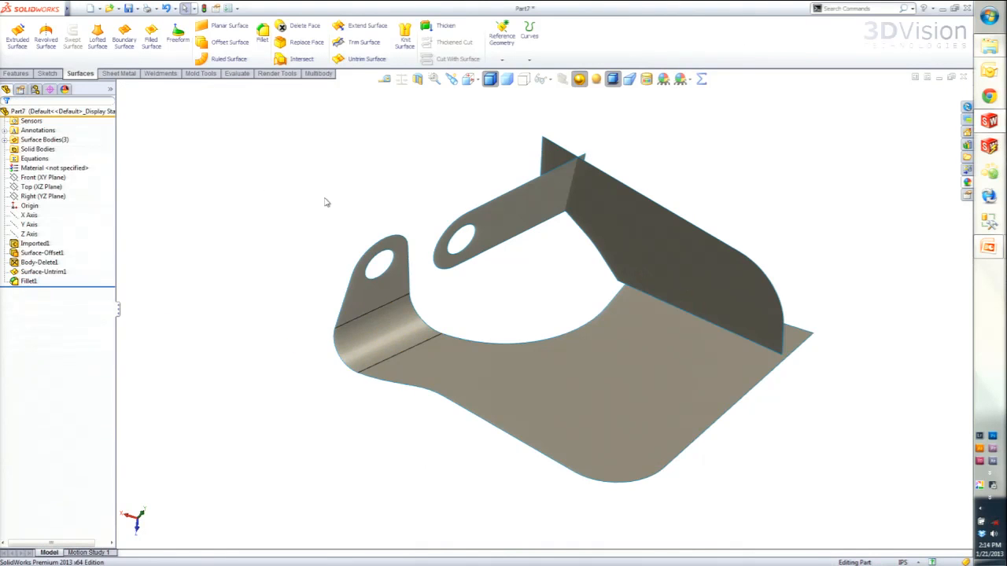
- Add a 0.25 in face fillet between the base surface and the long side wall, reversing the face directions inward
left_click(261, 41)
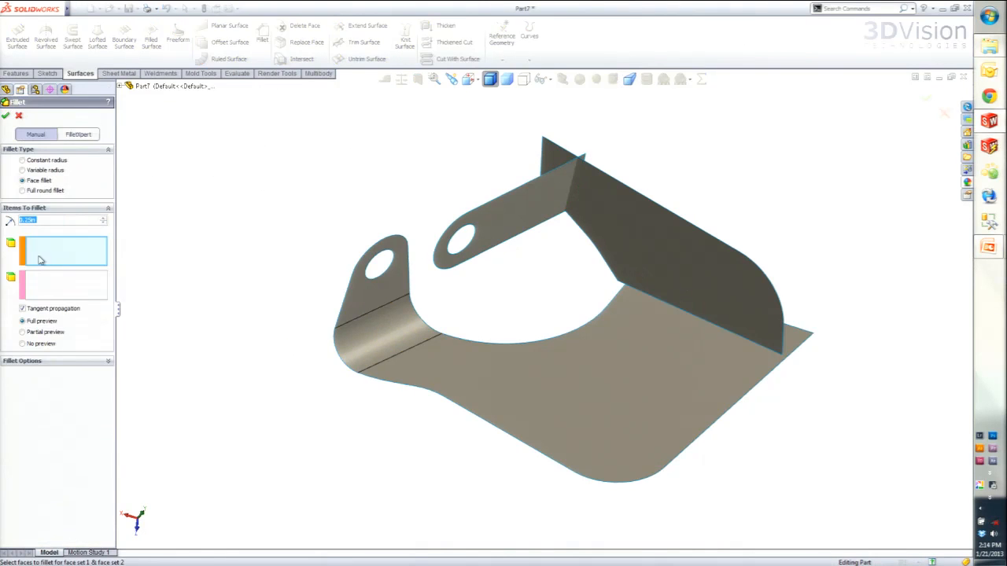
left_click(650, 329)
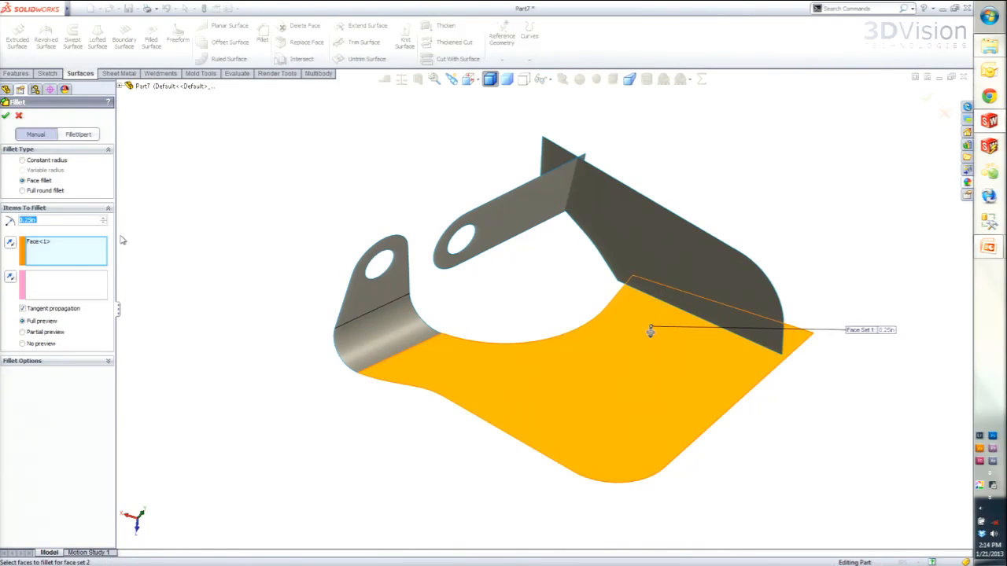
left_click(678, 263)
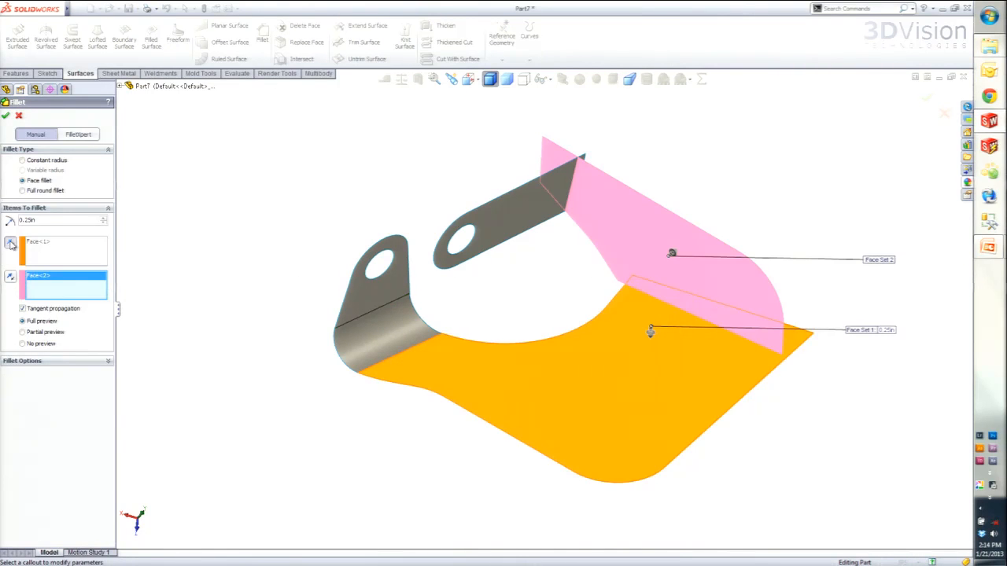
left_click(5, 115)
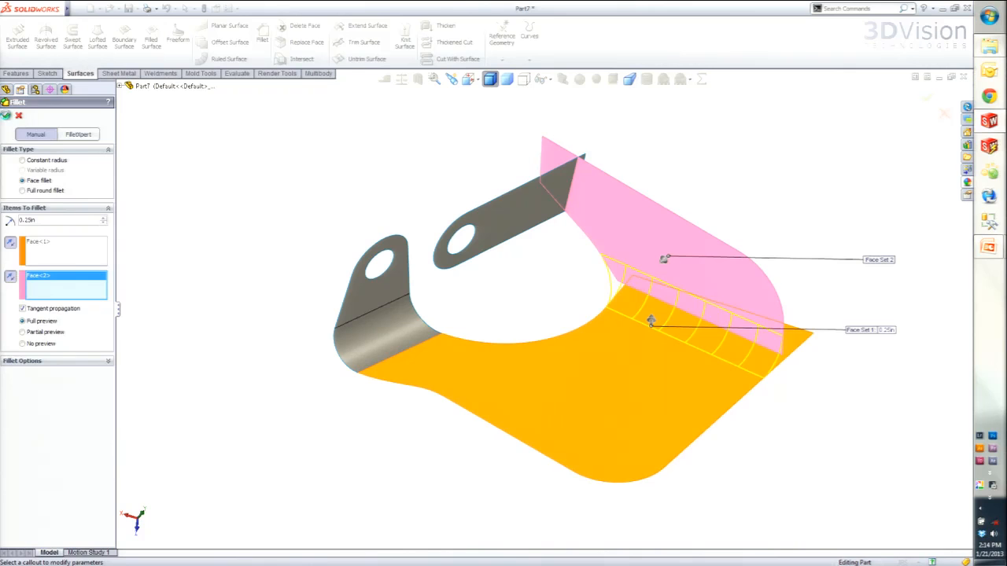
key("Return")
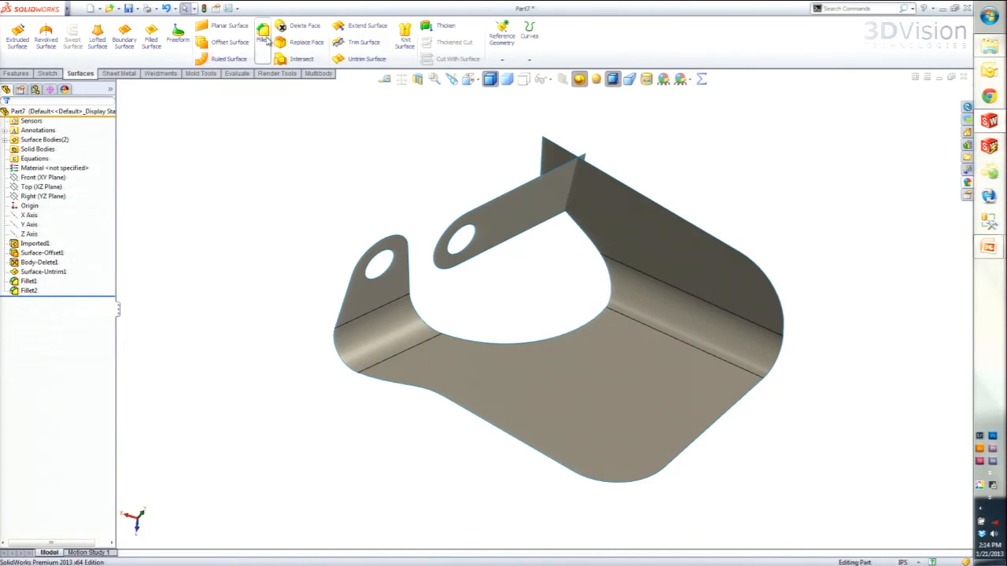
- Add a 0.25 in face fillet between the long holed arm and the side wall, with both faces directed inward
left_click(540, 210)
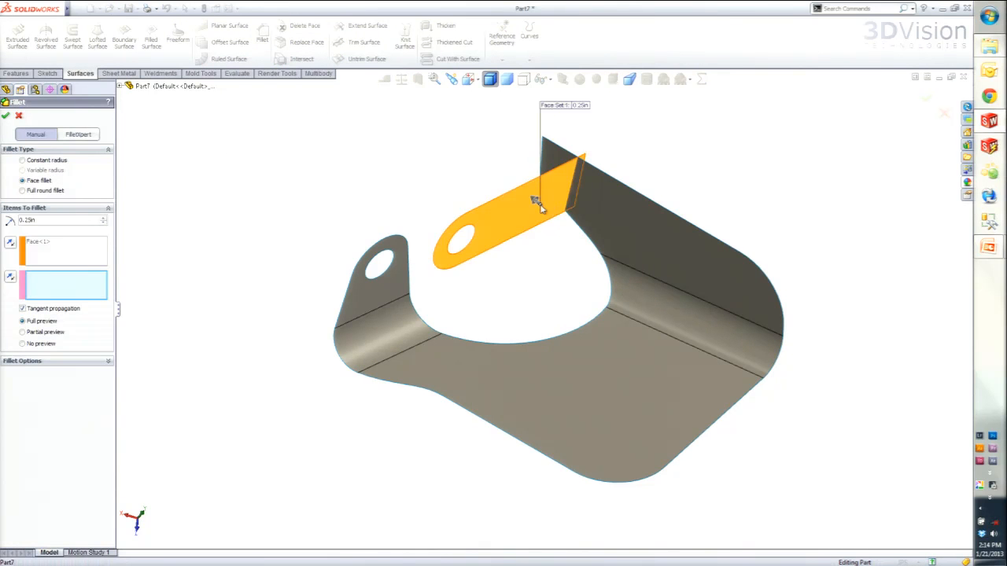
left_click(611, 215)
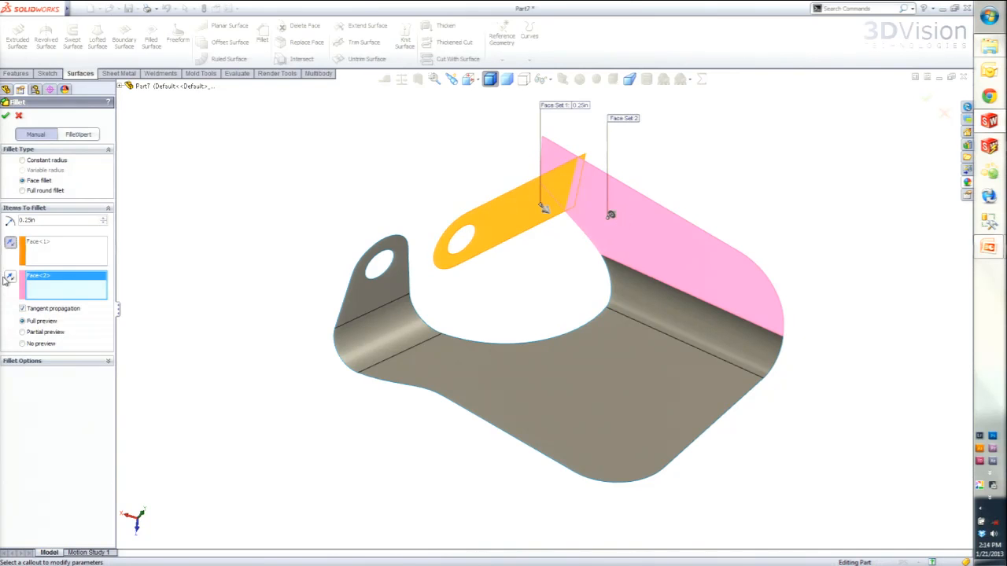
middle_click_drag(475, 189, 477, 228)
left_click(6, 116)
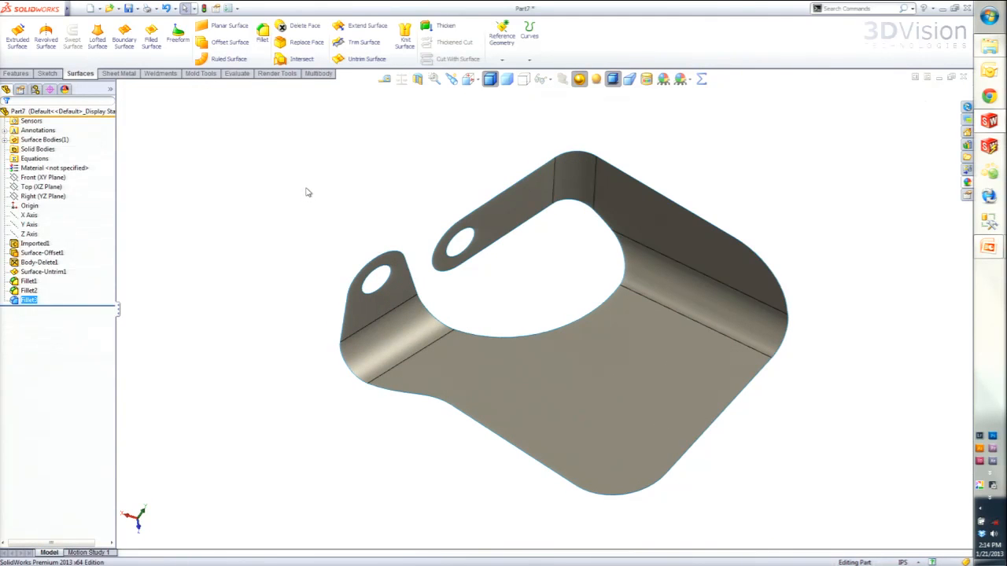
- Thicken the filleted surface by 0.05 in toward the outside of the bracket
middle_click_drag(473, 302, 475, 269)
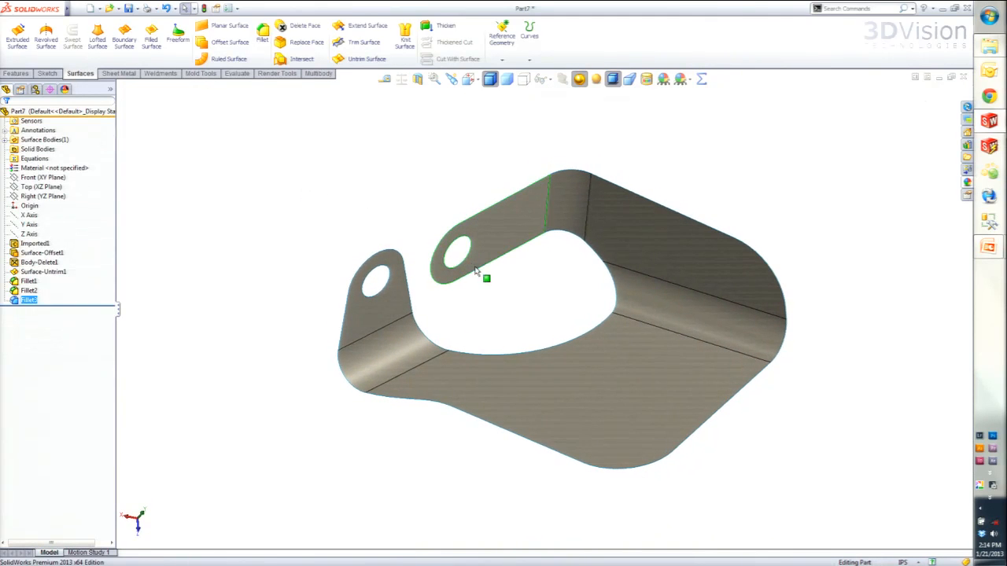
left_click(446, 26)
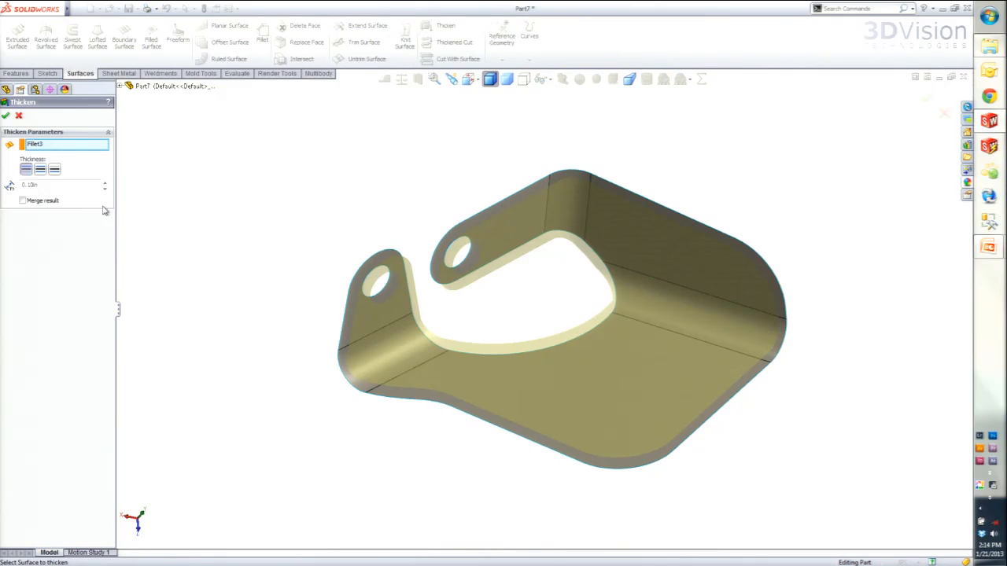
double_click(30, 185)
key("BackSpace")
left_click_drag(58, 187, 1, 169)
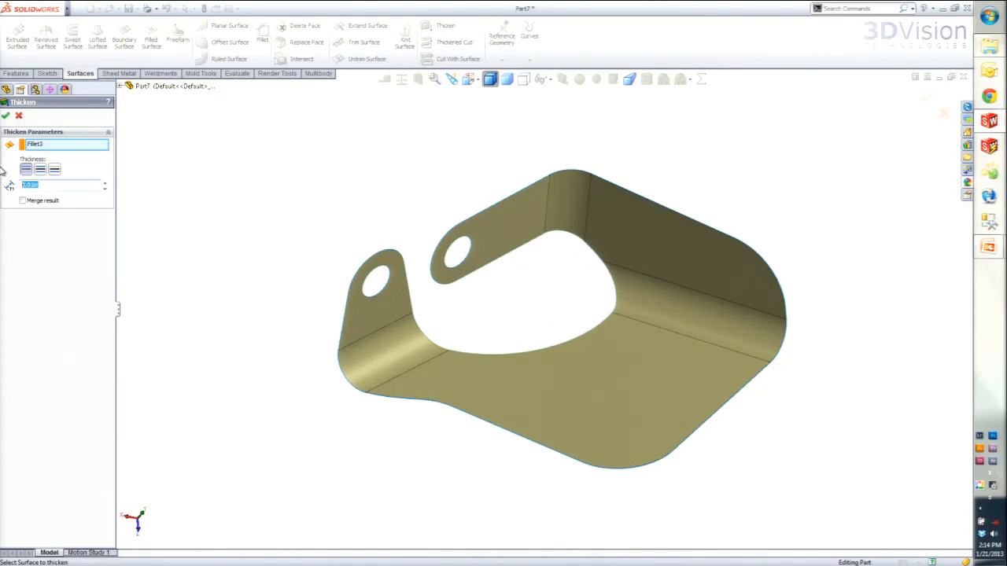
type(".05")
key("Return")
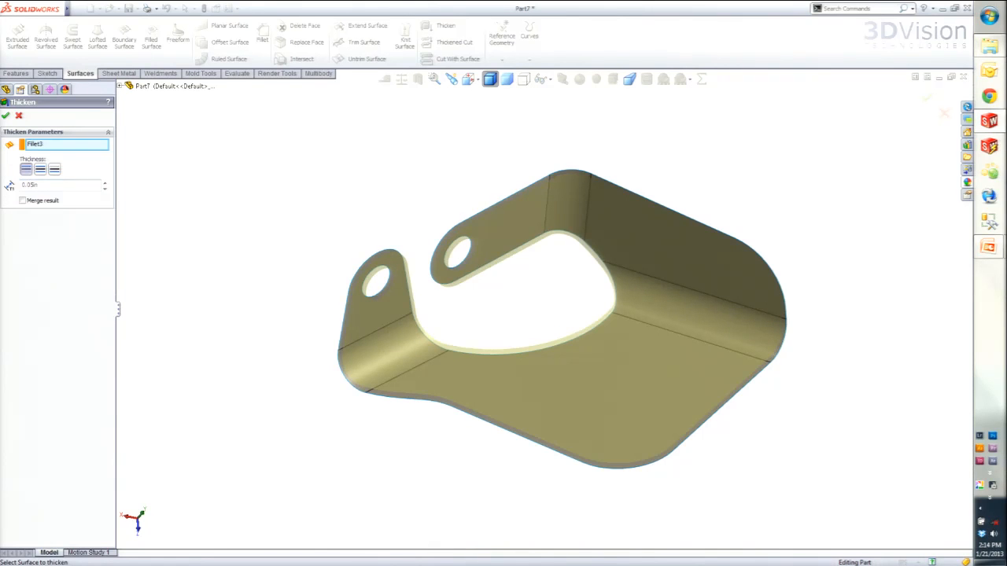
left_click(53, 170)
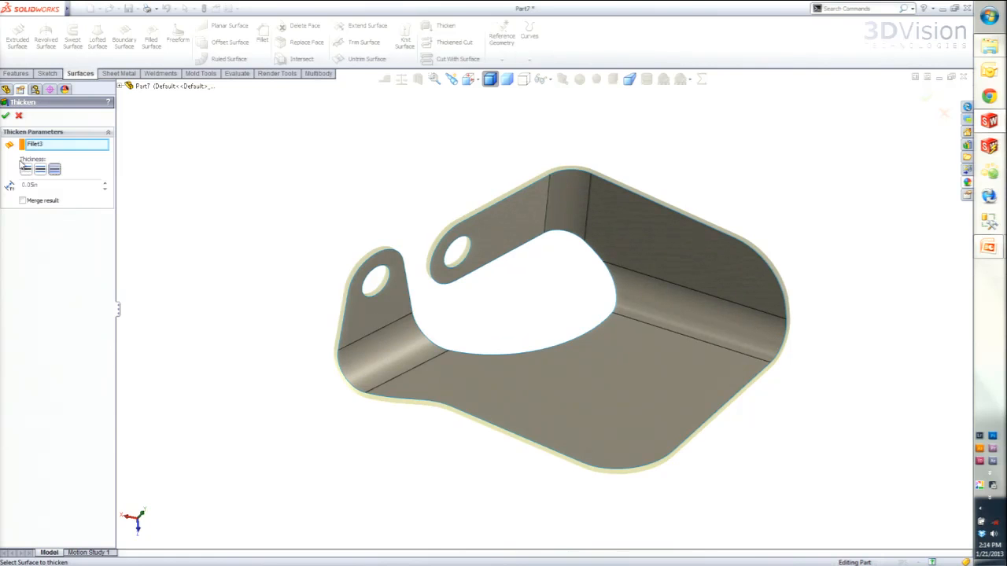
left_click(5, 115)
- Inspect the bend fillets' radii in the history, and close the bracket part without saving
middle_click_drag(416, 388, 421, 366)
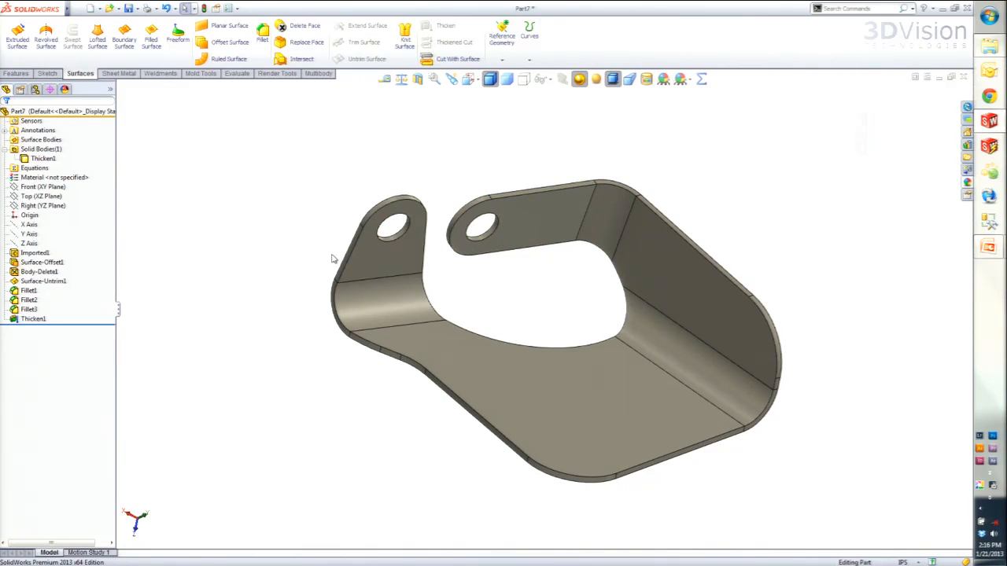
left_click(29, 300)
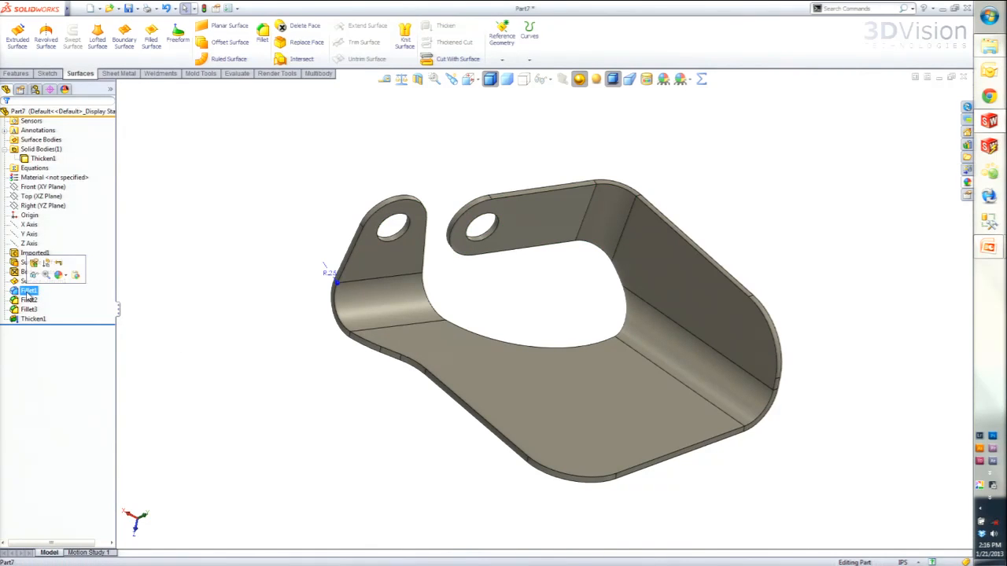
left_click(27, 310)
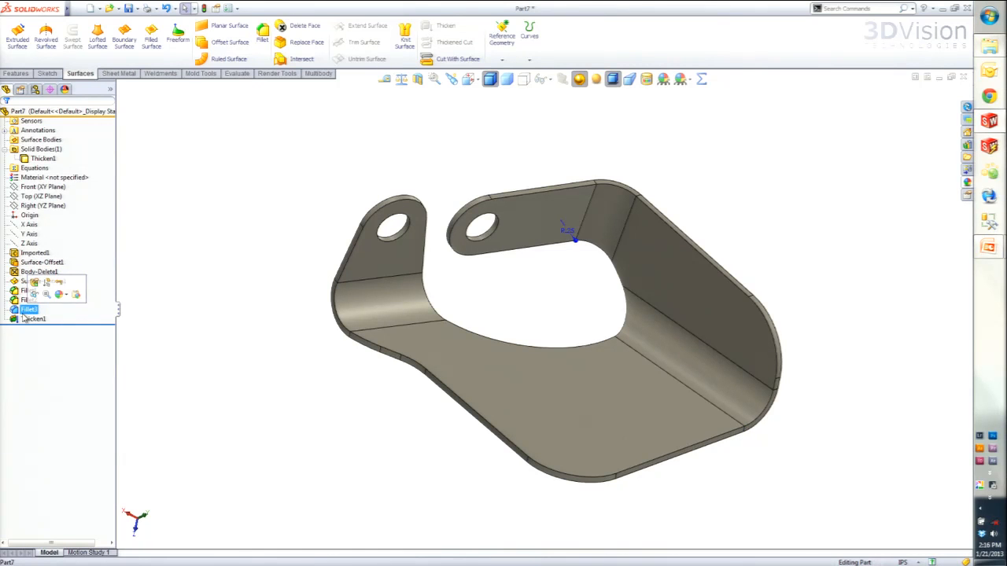
left_click(964, 77)
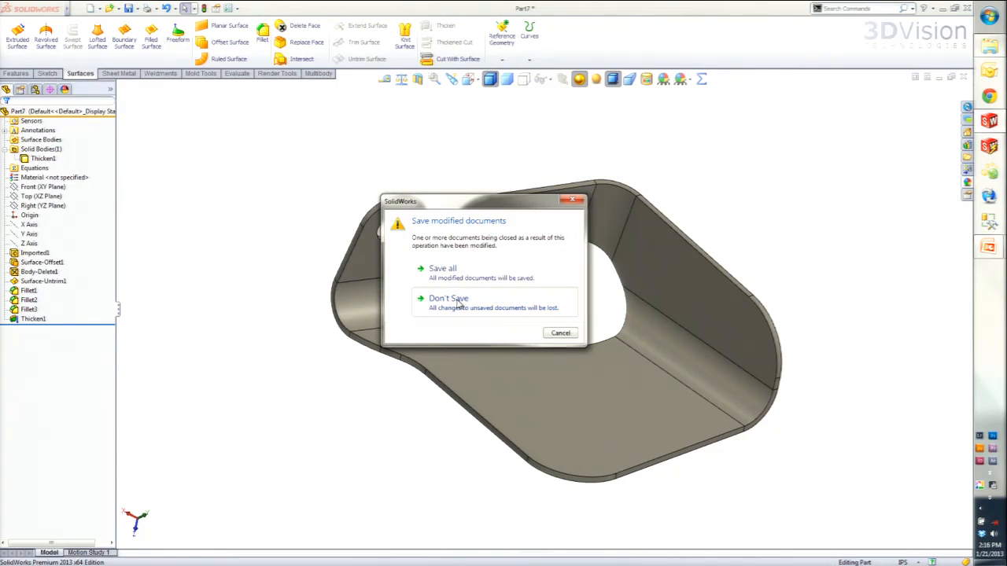
left_click(459, 303)
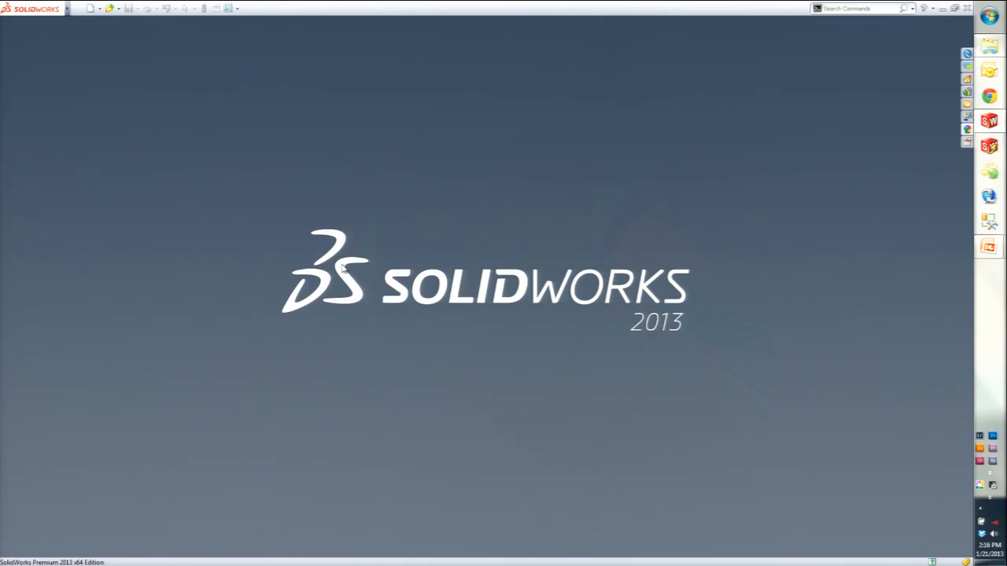
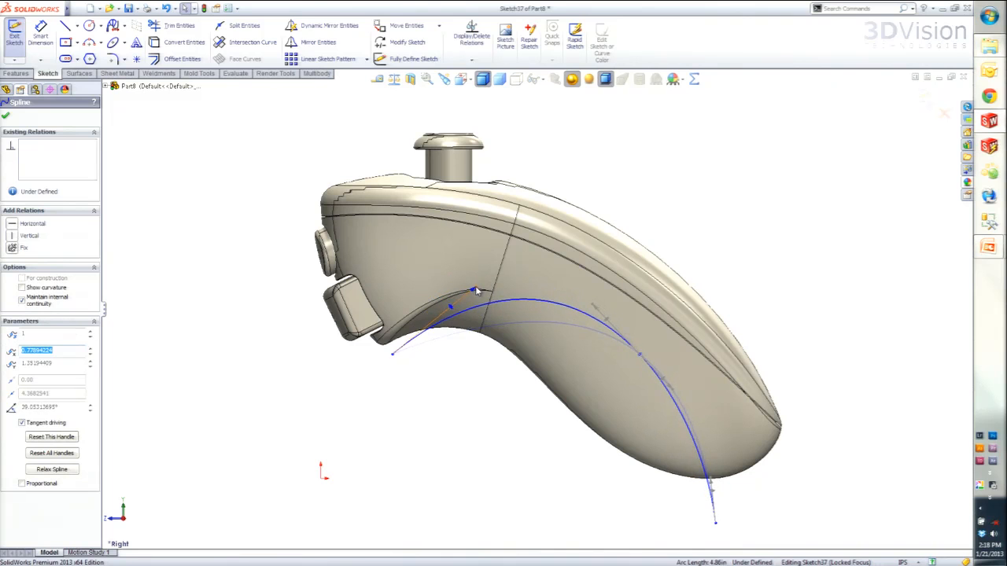
- Reshape the spline over the grip by moving its lower endpoint inward beneath the handle and adjusting that end's tangent handle
left_click_drag(714, 524, 646, 519)
left_click(713, 527)
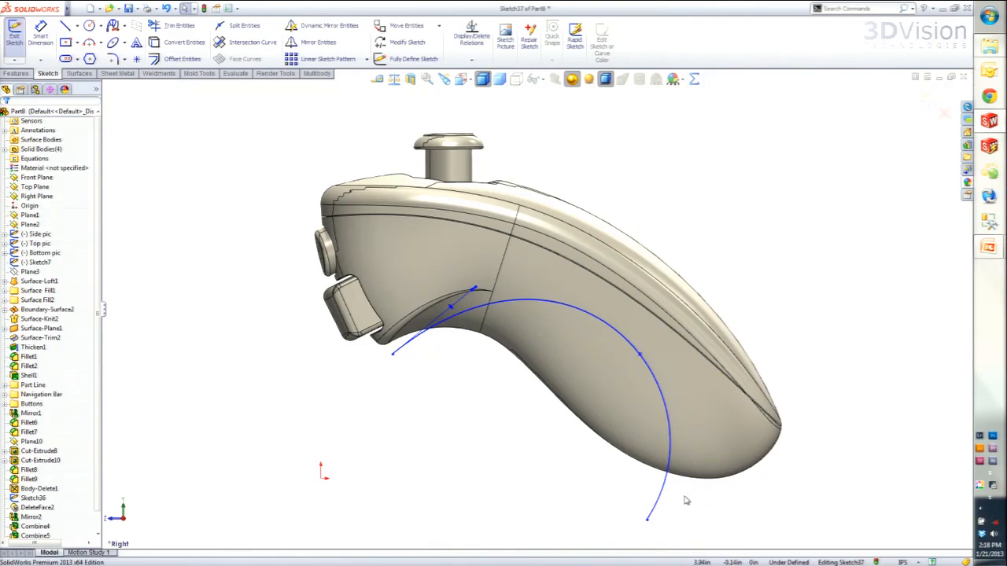
left_click(647, 519)
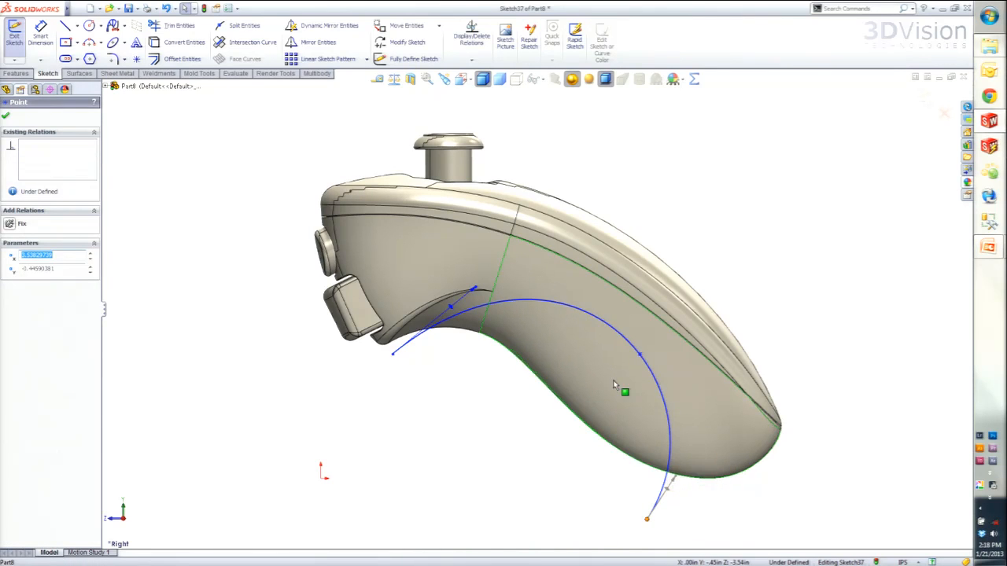
left_click_drag(680, 478, 703, 464)
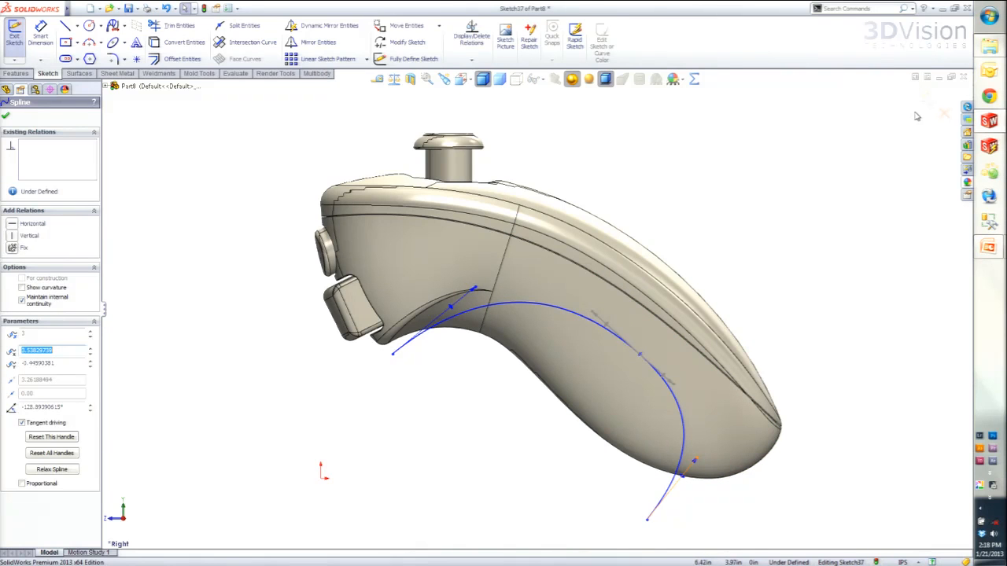
- Project the current spline sketch as a split line onto the four underside faces of the grip
left_click(18, 73)
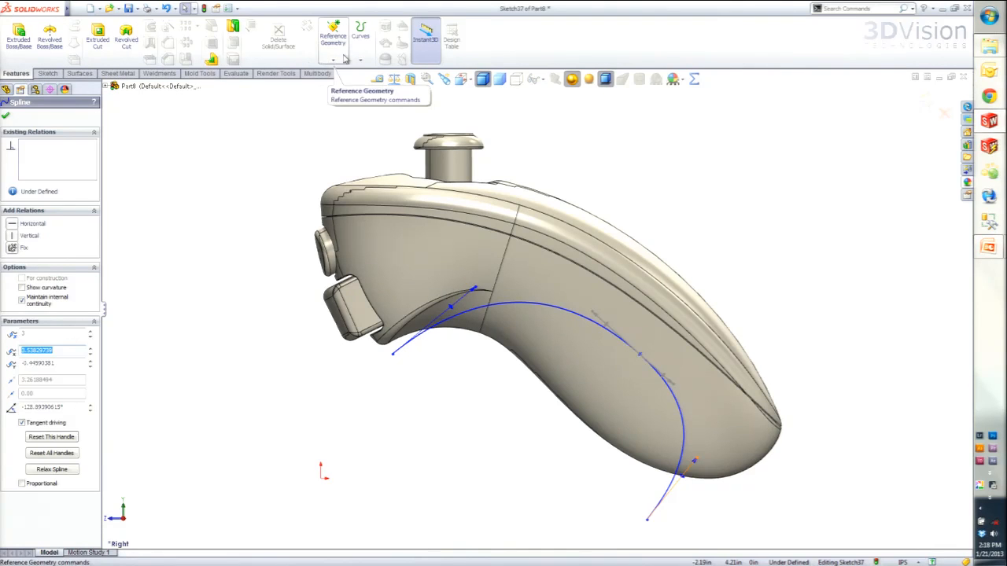
left_click(364, 57)
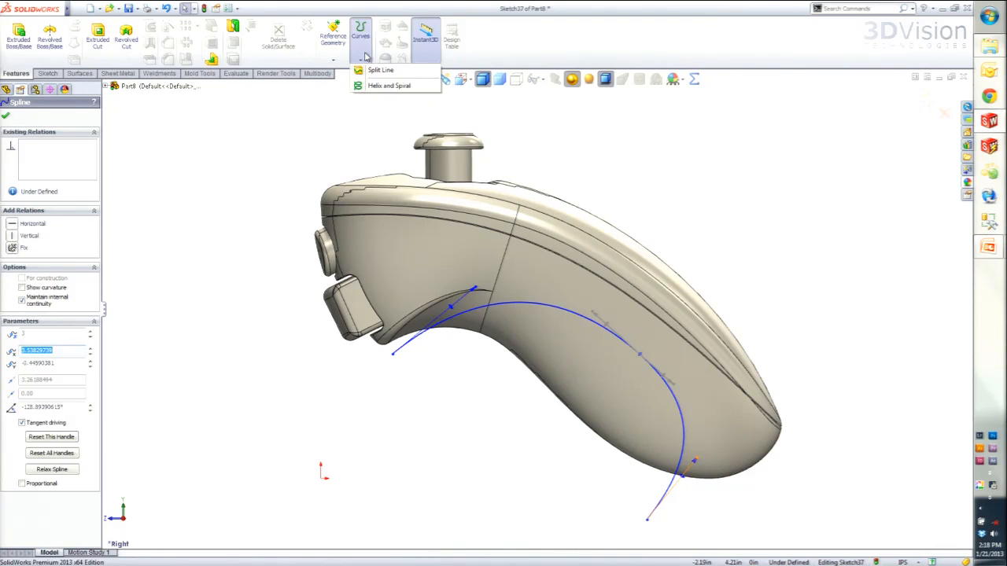
left_click(382, 71)
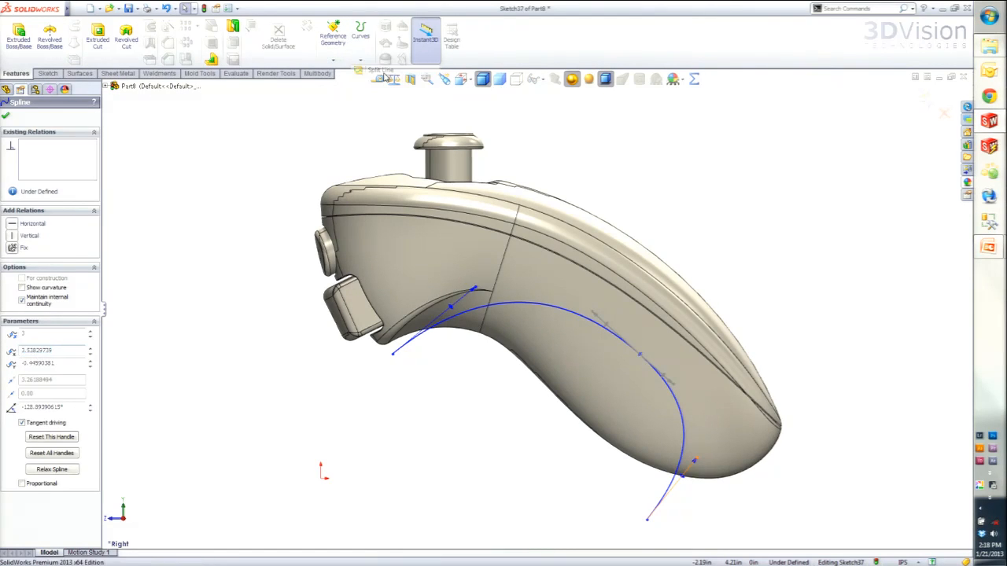
left_click(494, 329)
left_click(500, 356)
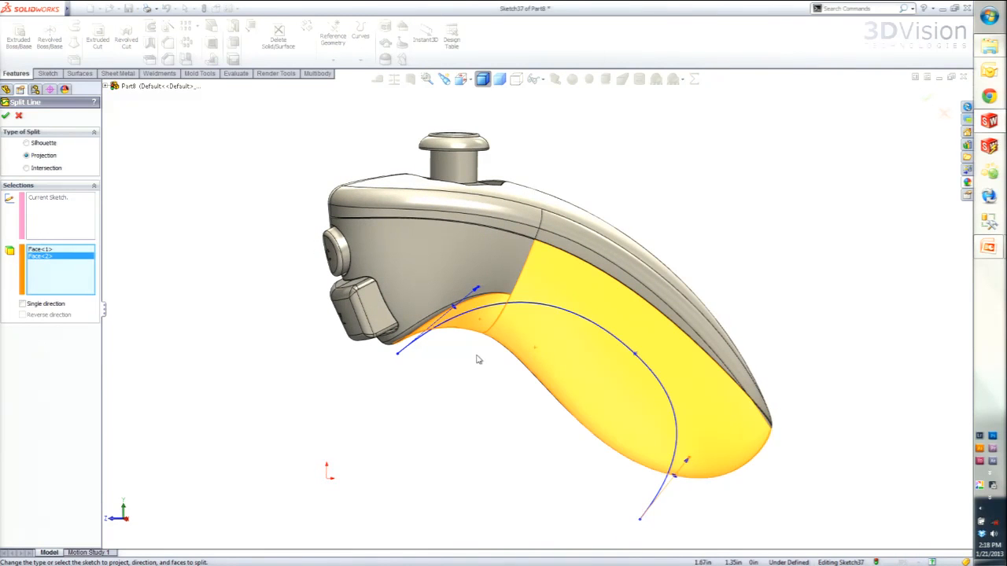
middle_click_drag(479, 351, 618, 333)
left_click(586, 315)
left_click(540, 340)
middle_click_drag(540, 340, 449, 335)
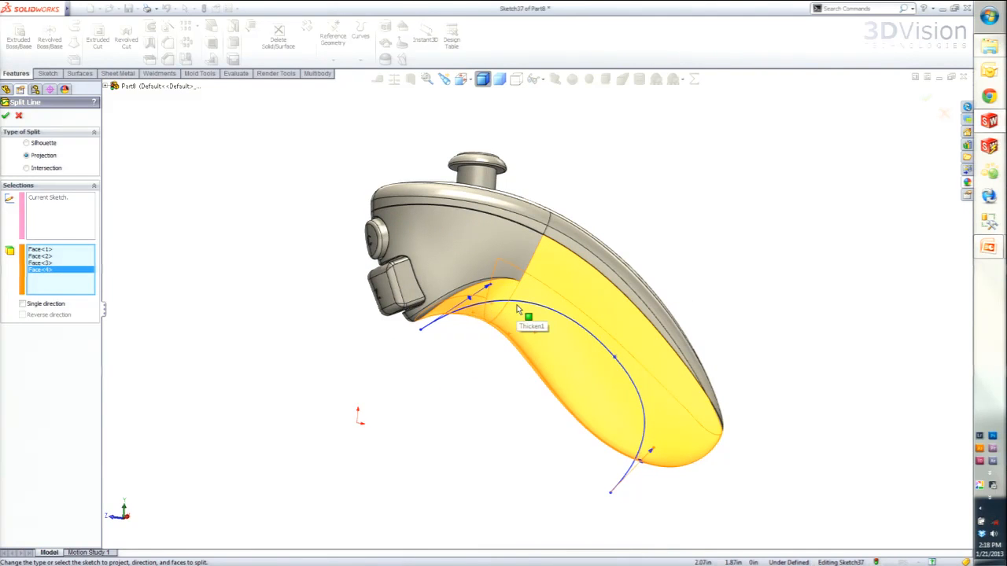
left_click(5, 115)
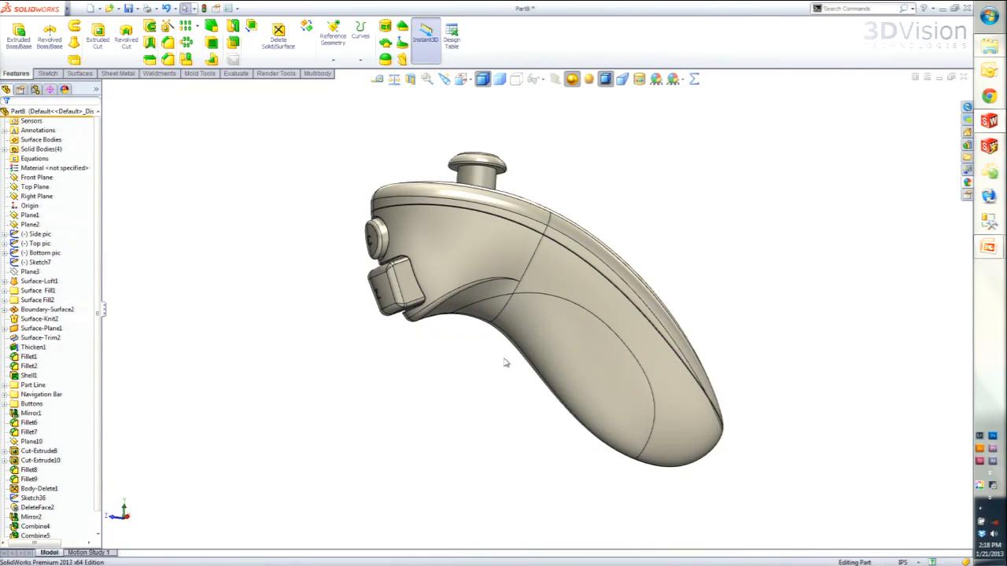
- Examine the split faces on the underside of the grip, highlighting the small front face and the large handle face
left_click(507, 362)
left_click(488, 302)
left_click(494, 316)
left_click(590, 367)
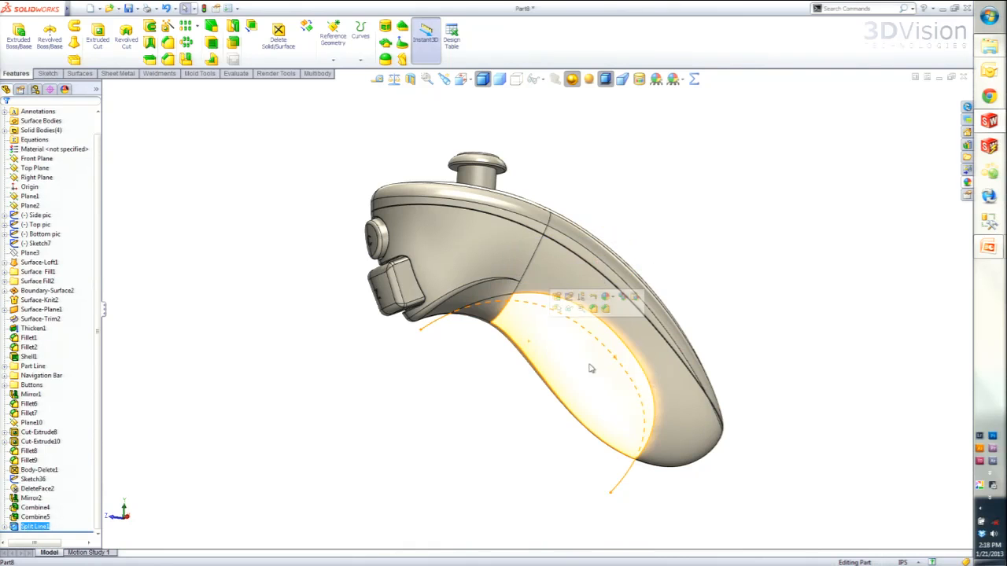
left_click(483, 497)
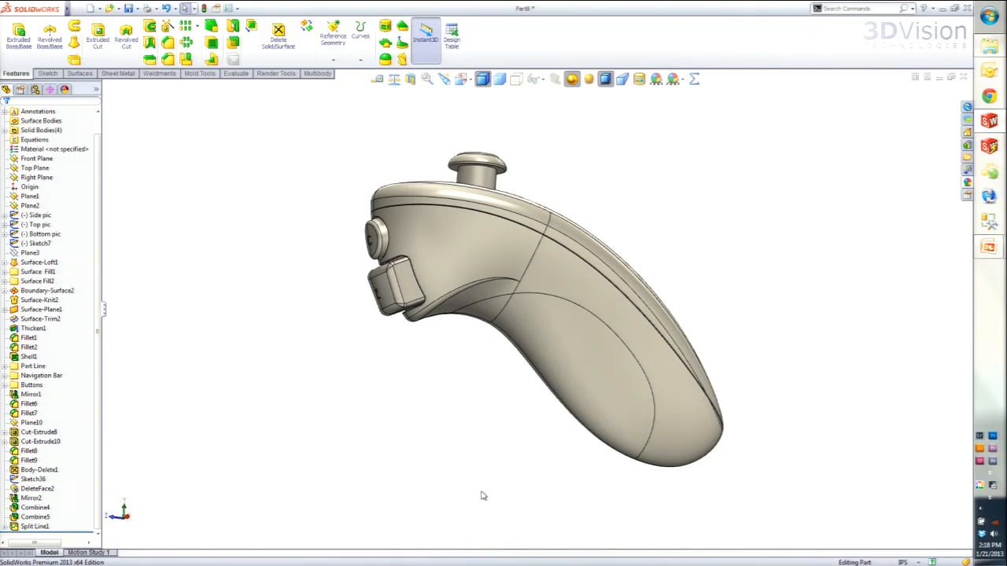
left_click(595, 369)
left_click(487, 312)
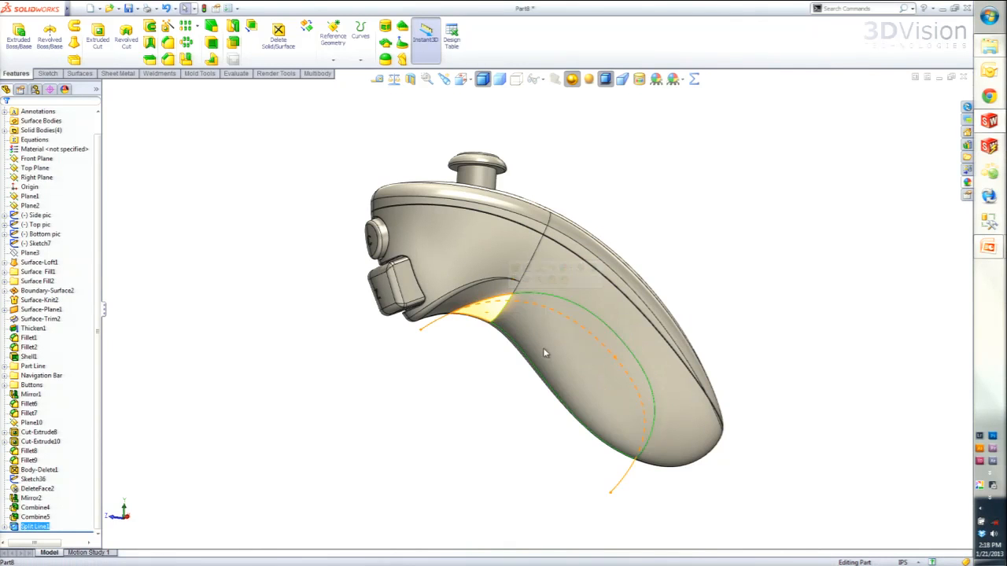
left_click(443, 399)
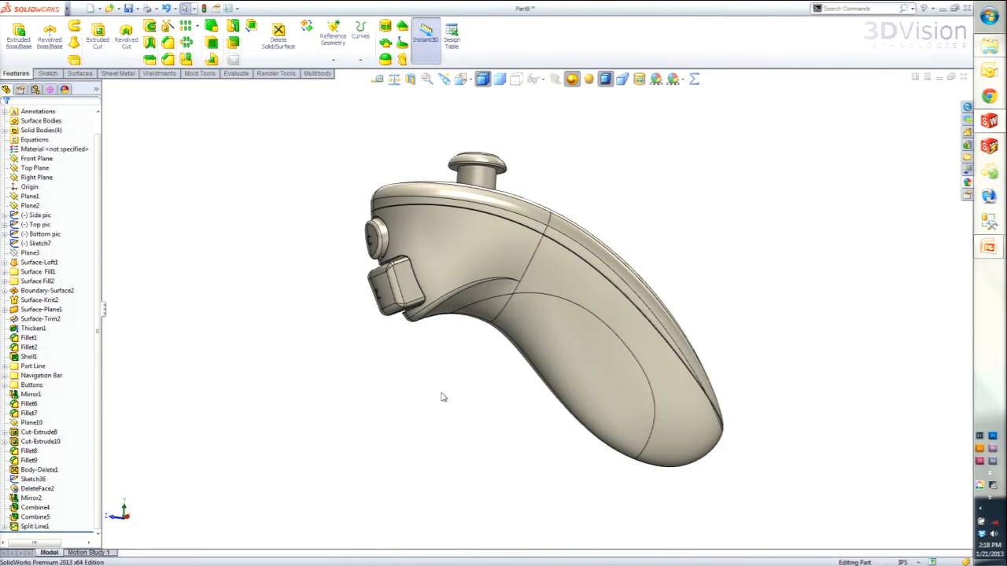
middle_click_drag(451, 342, 472, 346)
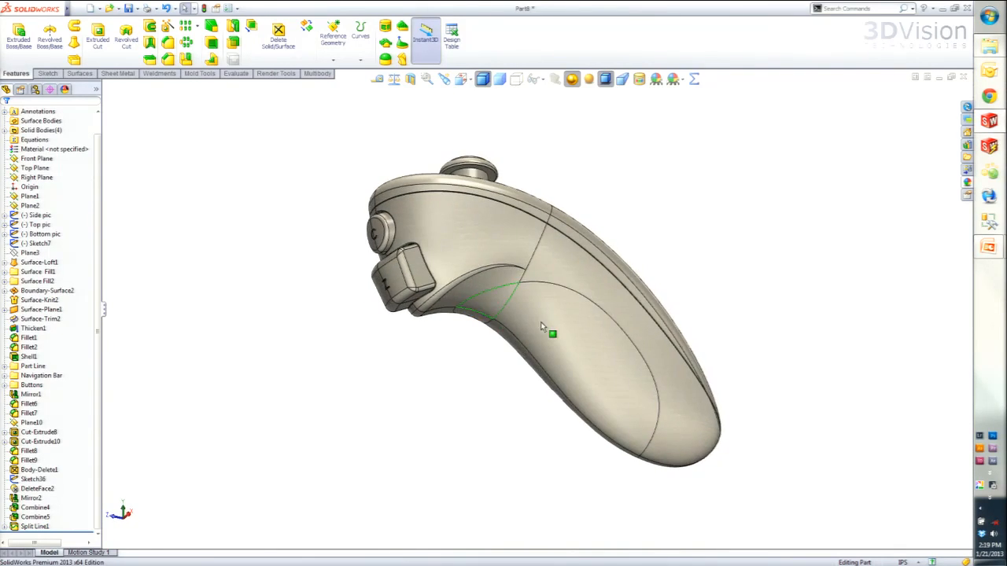
middle_click_drag(541, 326, 525, 330)
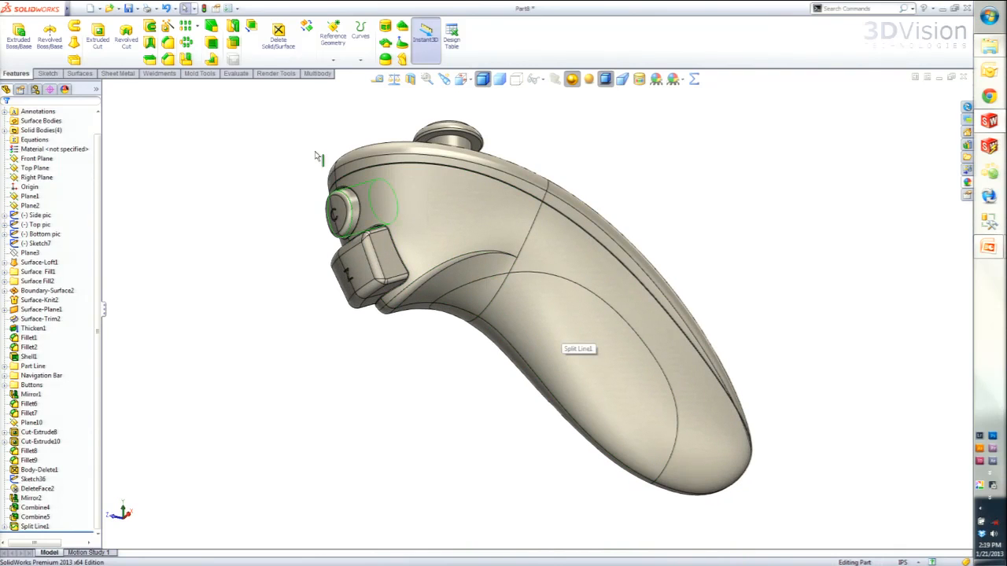
- Copy the four faces inside the split line as a surface with a 0 in offset
left_click(81, 74)
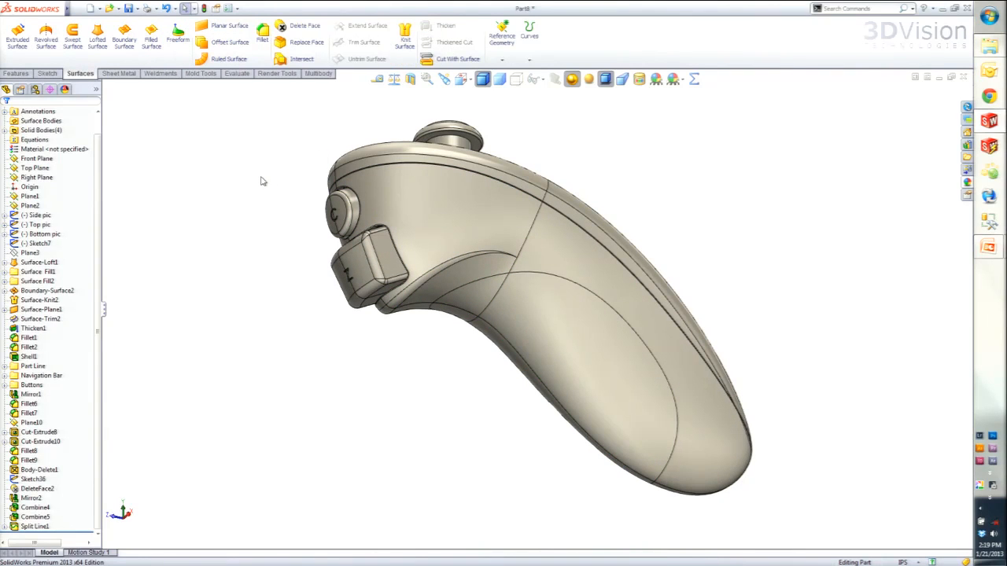
left_click(228, 42)
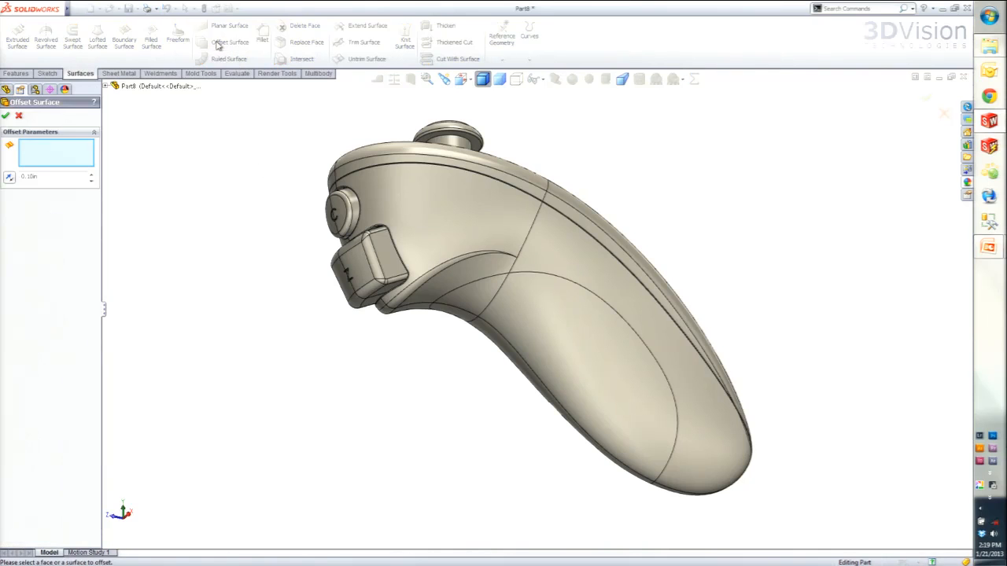
left_click(504, 276)
left_click(464, 347)
middle_click_drag(464, 346, 553, 313)
left_click(516, 354)
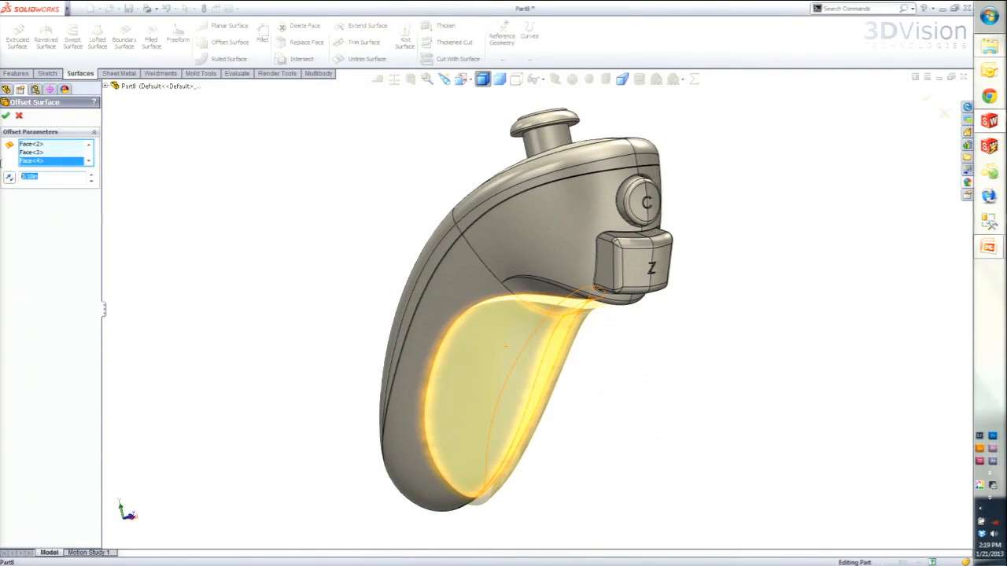
type("0")
key("Return")
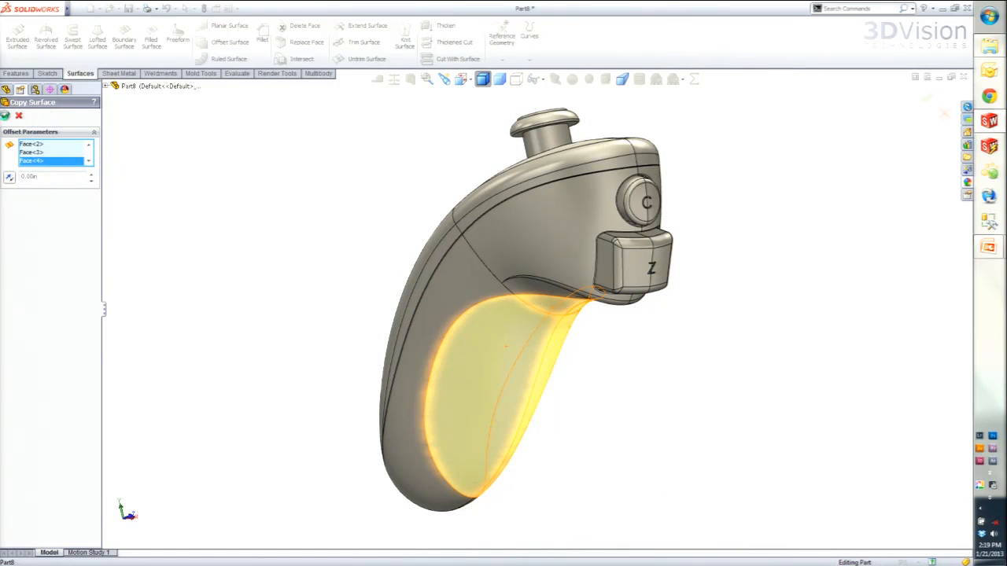
left_click(5, 115)
mouse_move(353, 284)
middle_mouse_down()
mouse_move(288, 265)
mouse_move(202, 265)
middle_mouse_up()
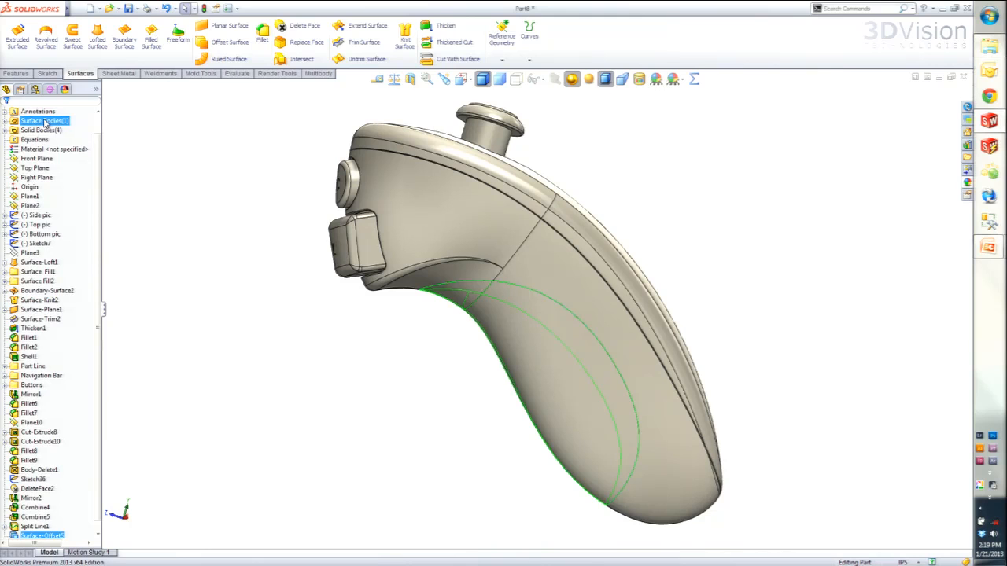
- Cut the grip with a 0.05 in thickened cut from the copied surface, directed into the body
left_click(454, 44)
left_click_drag(48, 185, 2, 184)
key("BackSpace")
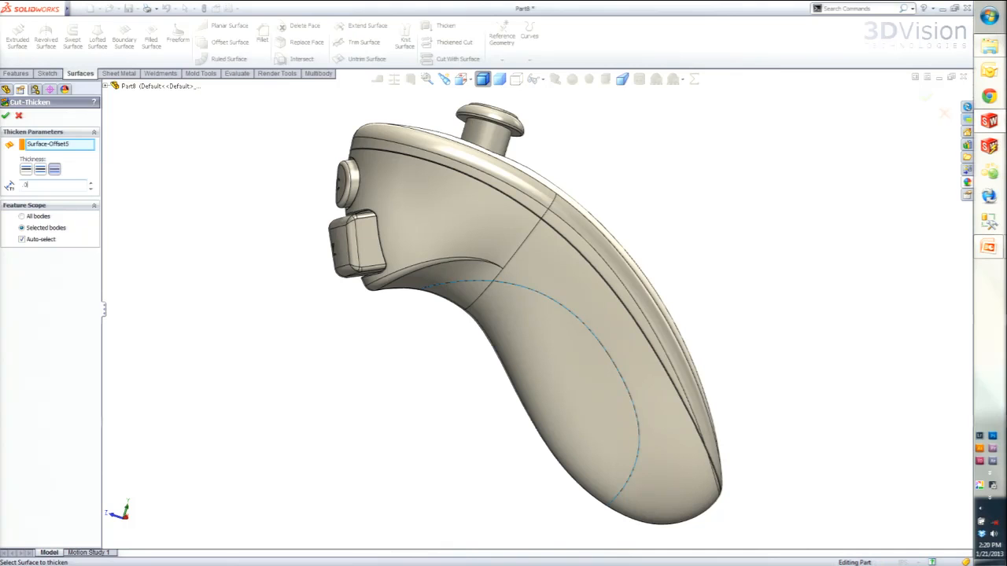
key("Tab")
left_click(28, 170)
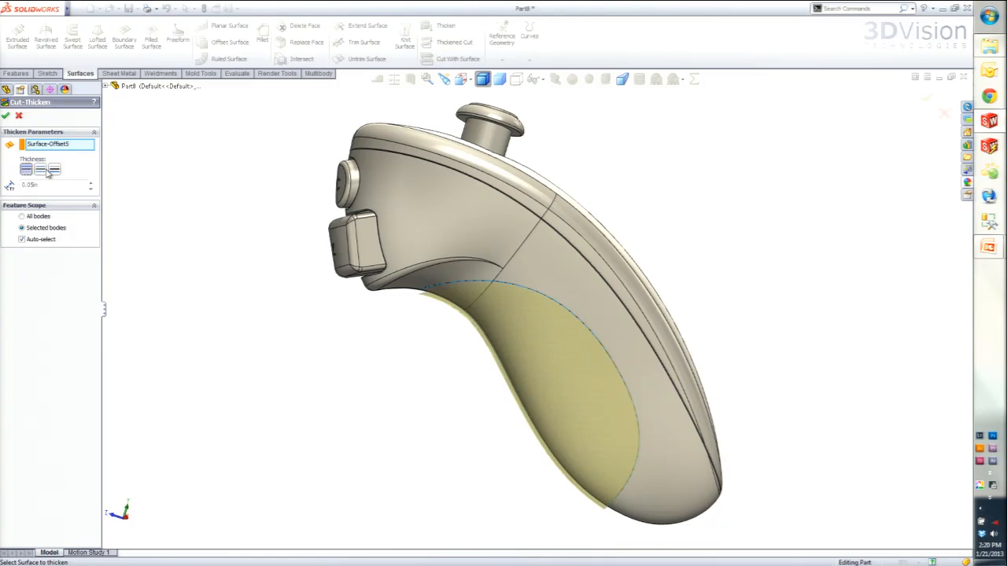
left_click(57, 171)
left_click(4, 113)
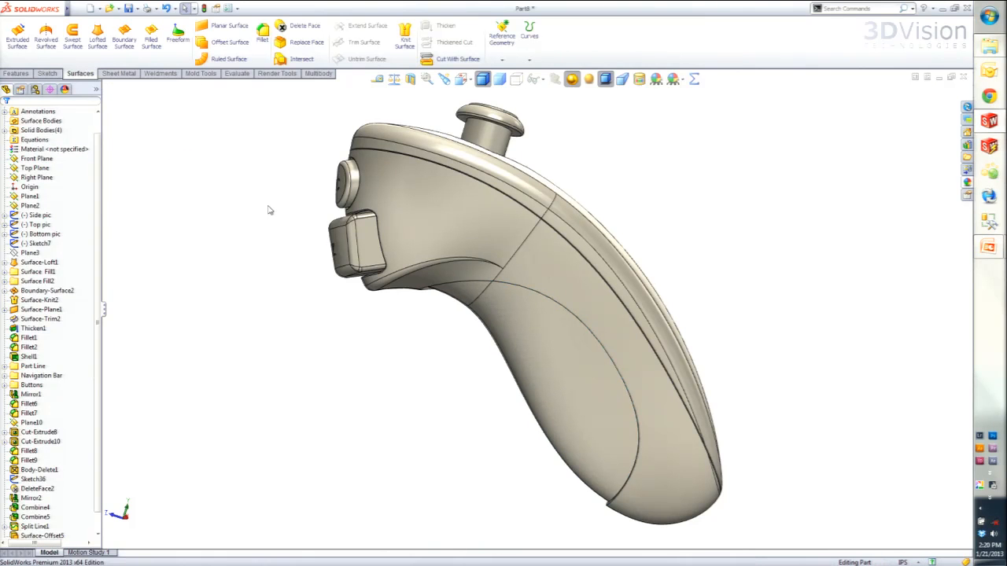
middle_click_drag(532, 423, 582, 337)
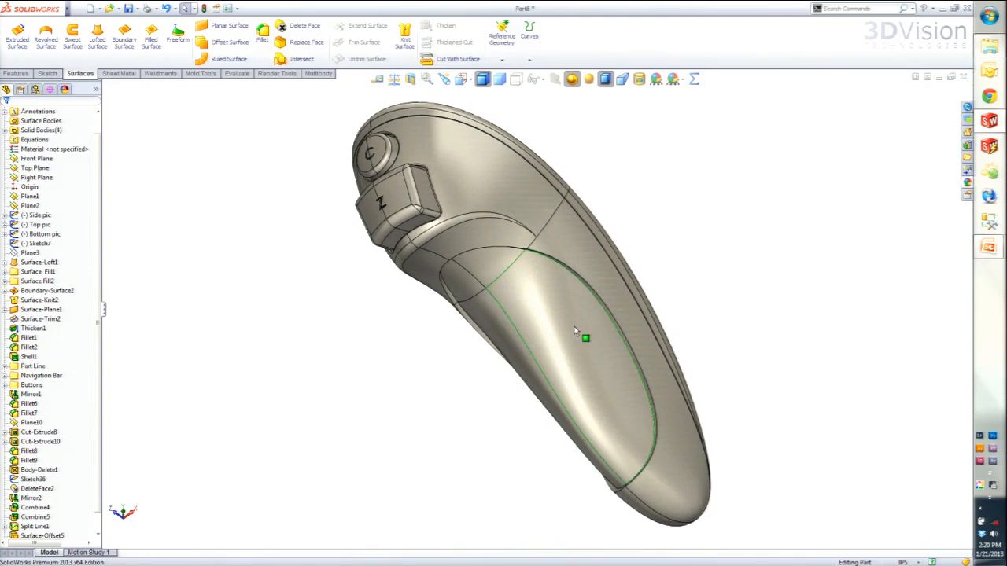
- Copy the four recessed faces left by the thickened cut as a surface with a 0 in offset
left_click(486, 263)
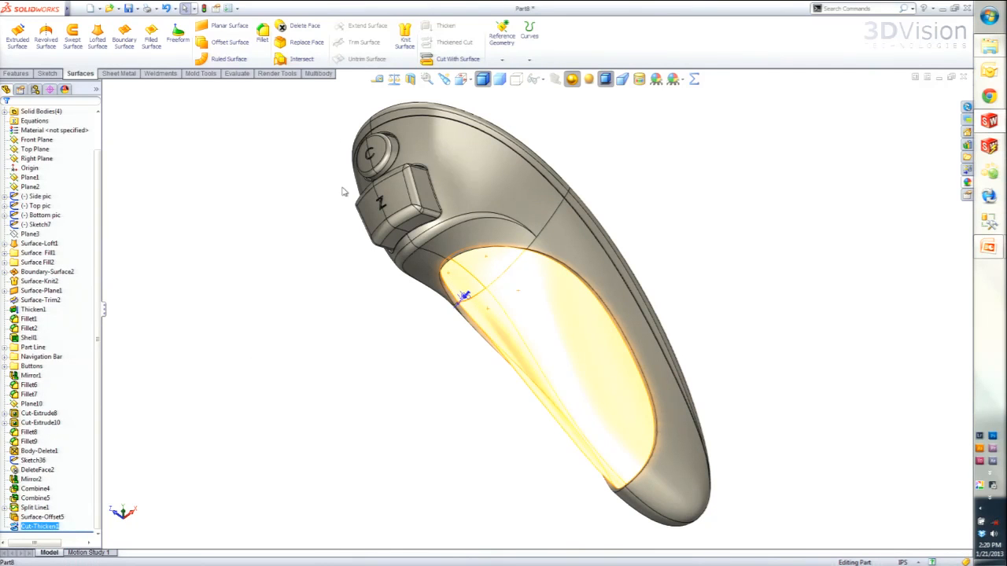
left_click(239, 48)
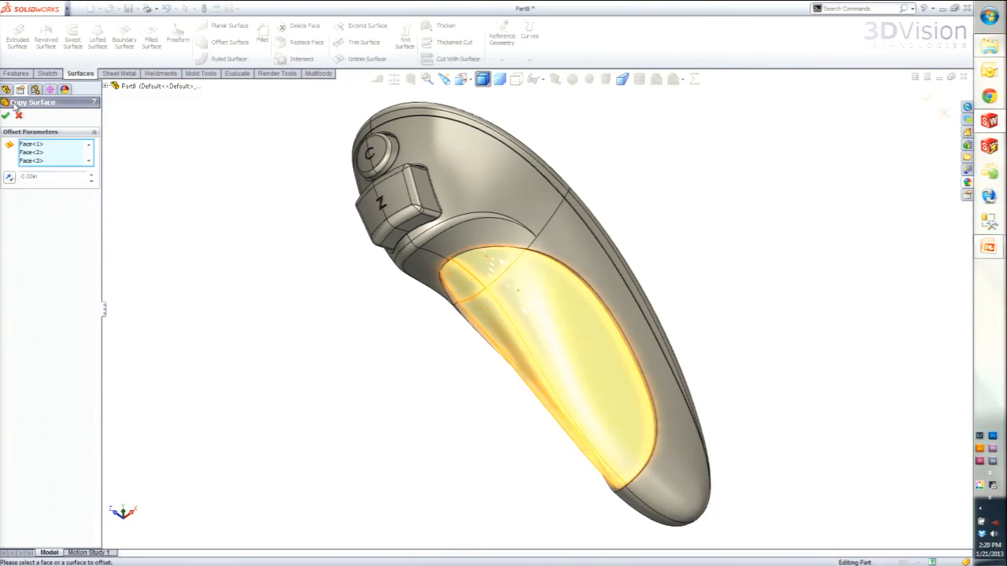
left_click(6, 116)
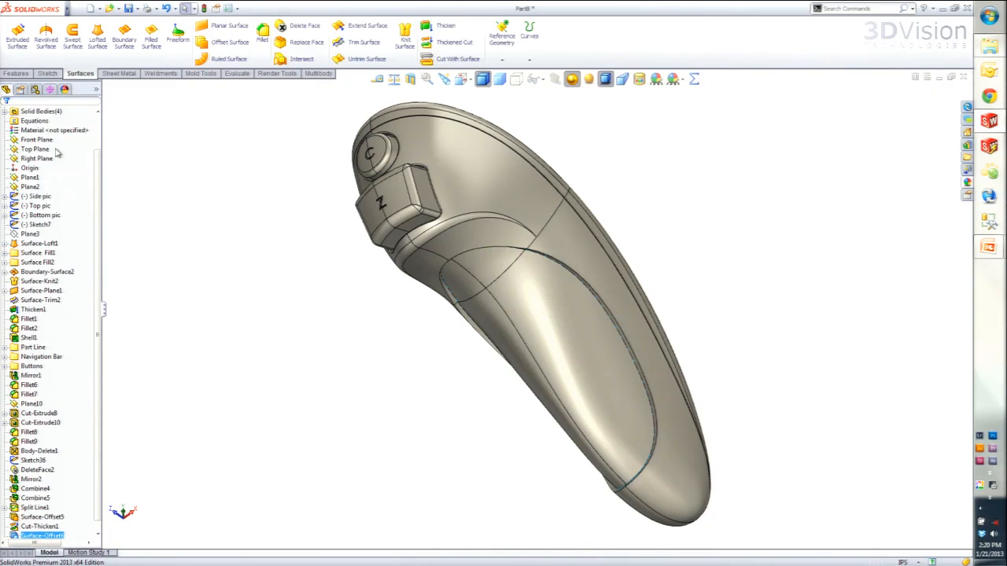
- Set up a Thicken of the copied recess surface body with a thickness of 0.1 in
scroll(60, 153, "up", 2)
left_click(5, 140)
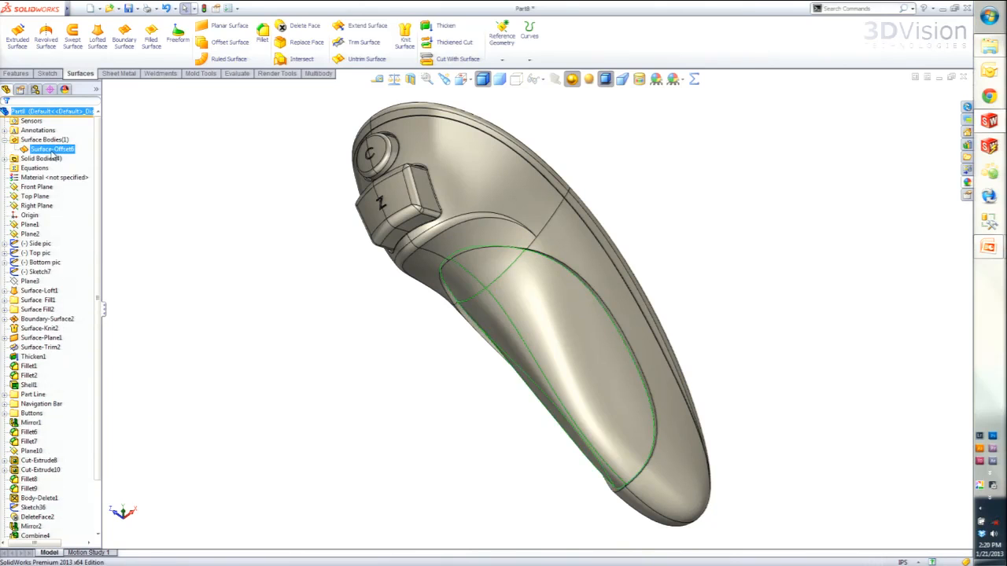
left_click(51, 149)
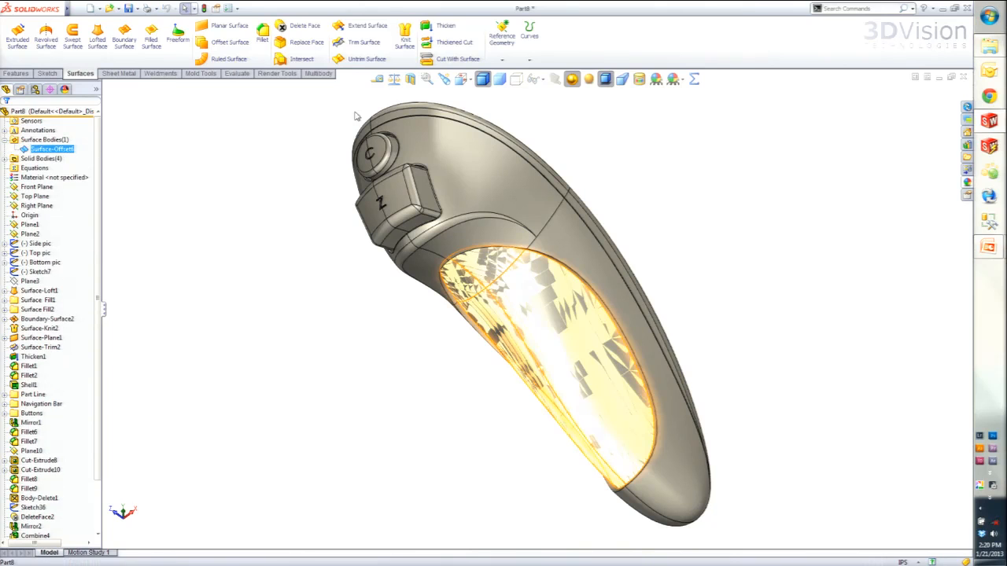
left_click(446, 26)
left_click_drag(47, 187, 8, 188)
key("BackSpace")
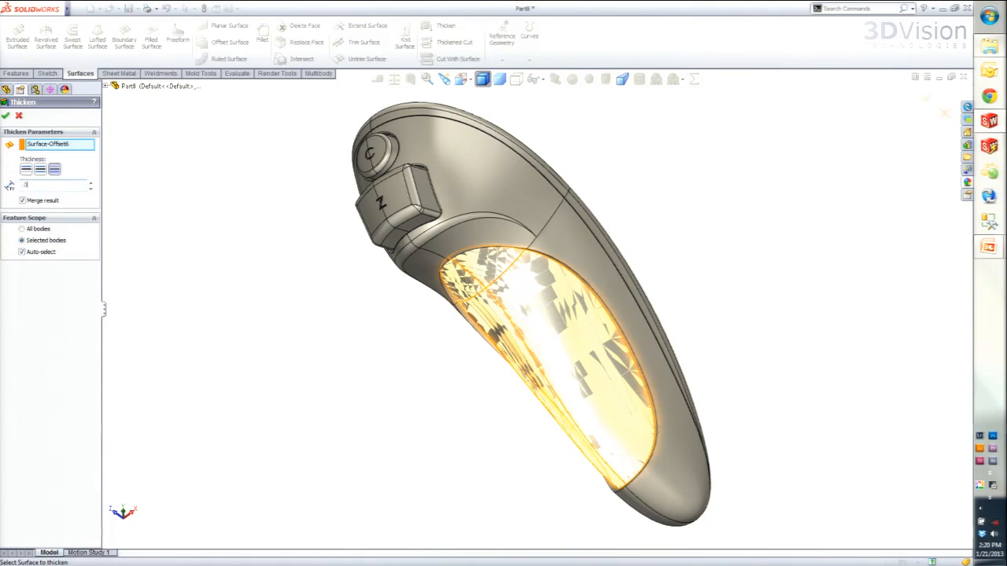
type("0.1")
middle_click_drag(431, 341, 403, 391)
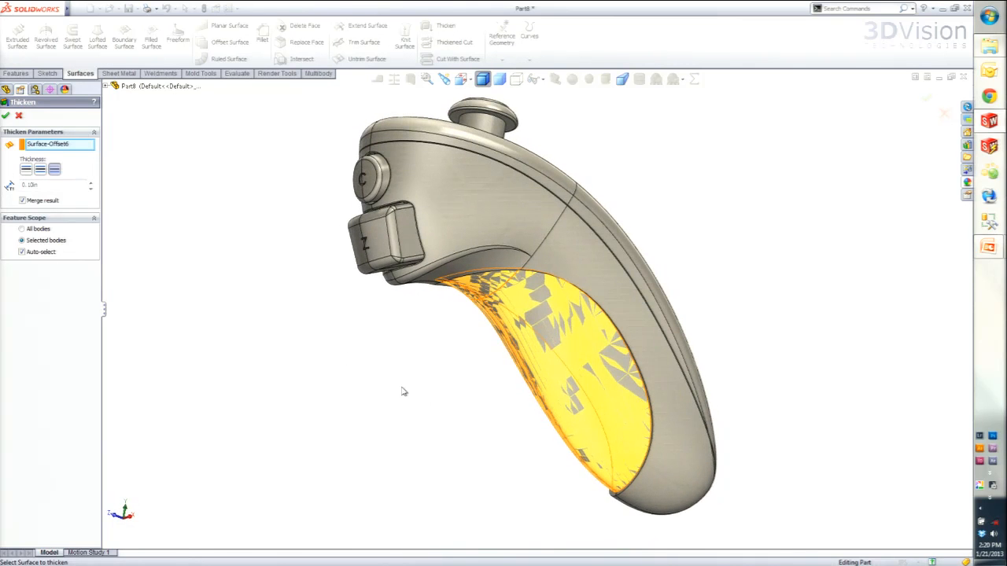
- Compare the thickening directions, direct it outward from the grip, and create it as a separate body without merging
left_click(26, 169)
left_click(55, 170)
left_click(27, 170)
left_click(55, 170)
left_click(40, 172)
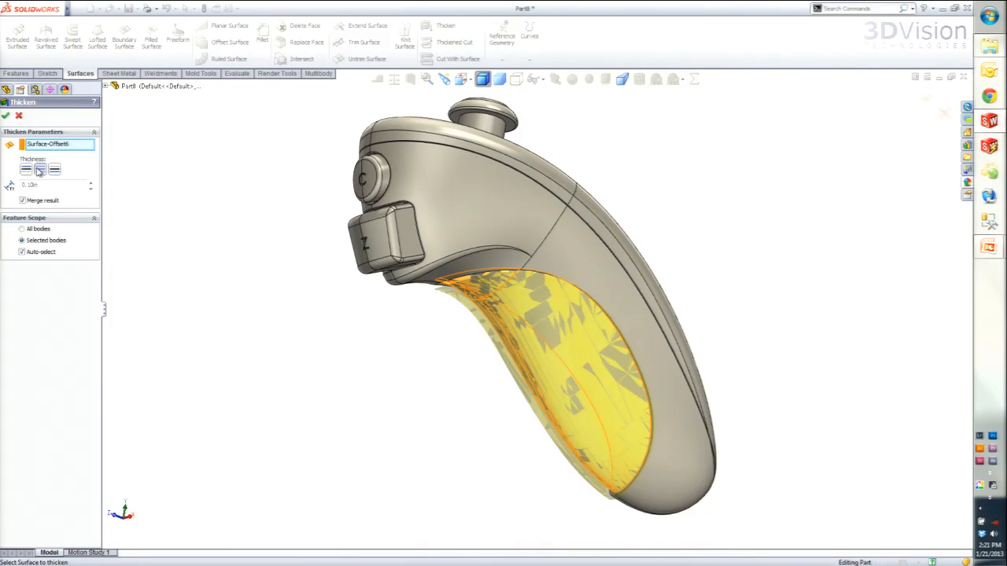
left_click(28, 170)
left_click(23, 201)
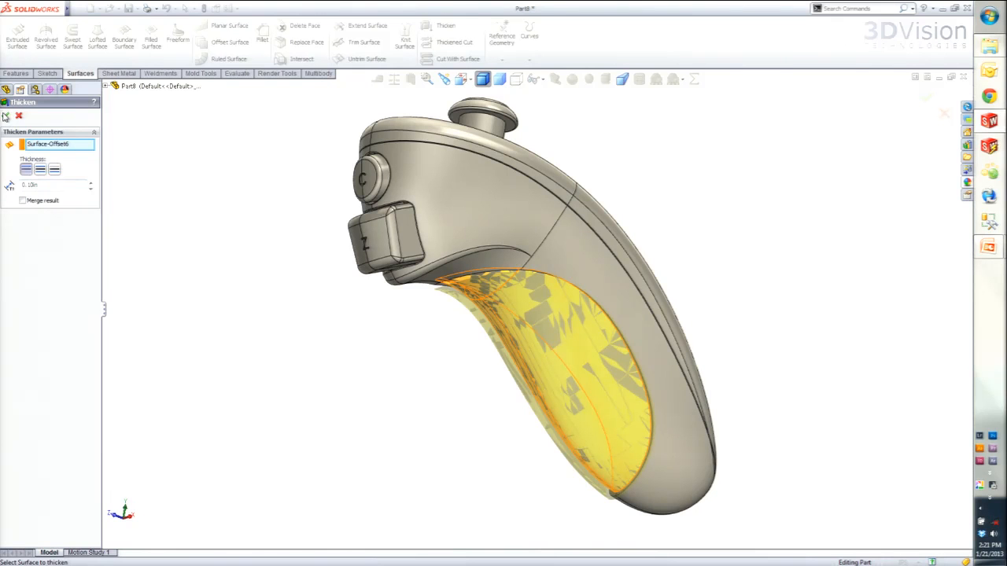
left_click(6, 118)
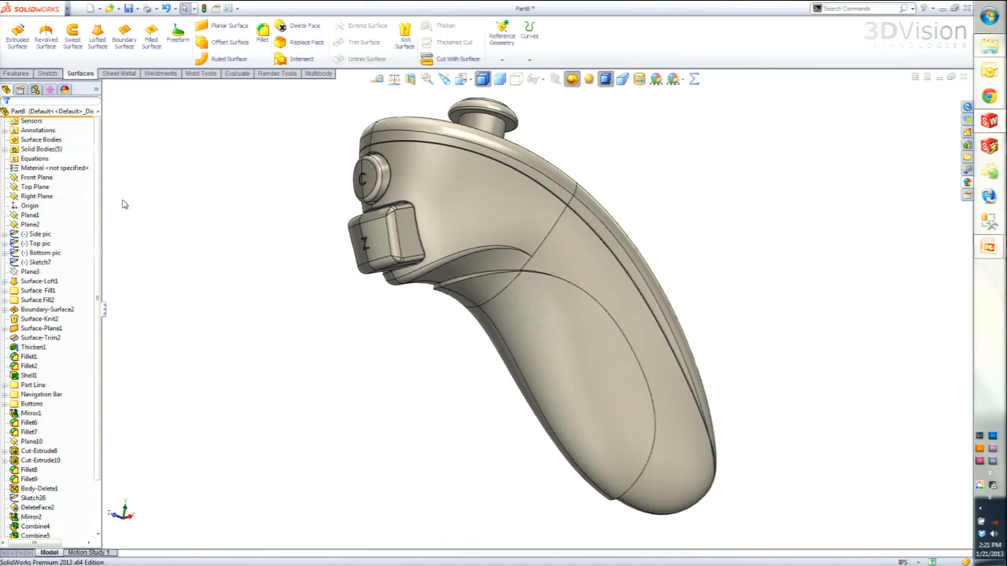
- Isolate the newly thickened grip body from the solid bodies and examine its shape
left_click(5, 149)
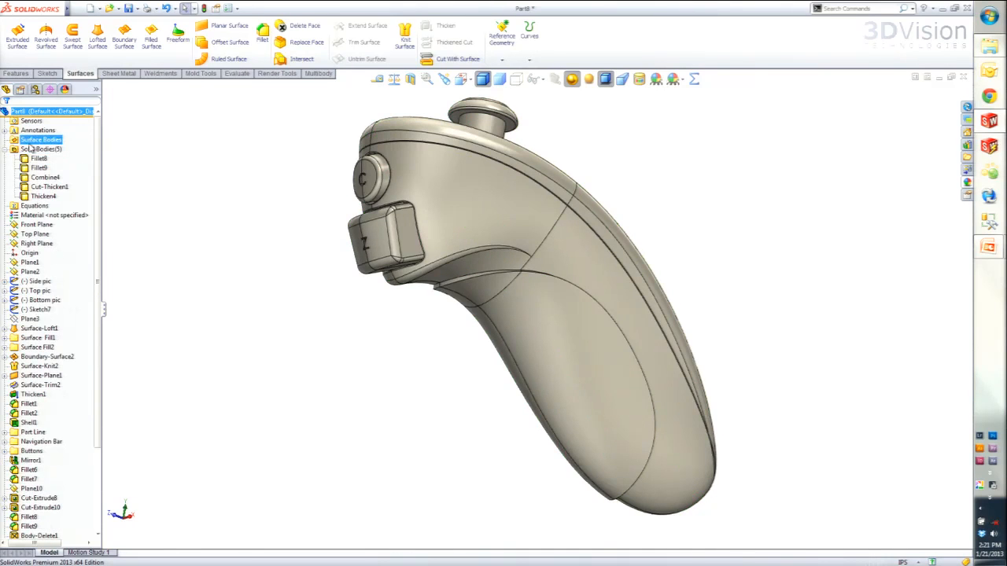
left_click(37, 197)
right_click(47, 197)
left_click(62, 201)
middle_click_drag(386, 404, 252, 456)
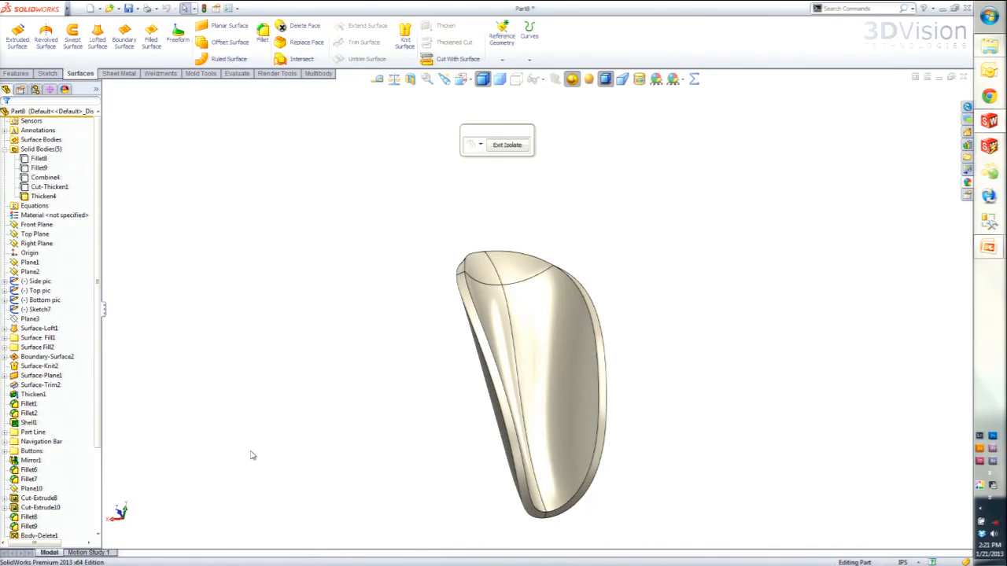
- Close the controller part without saving and switch to the slide presentation
left_click(963, 77)
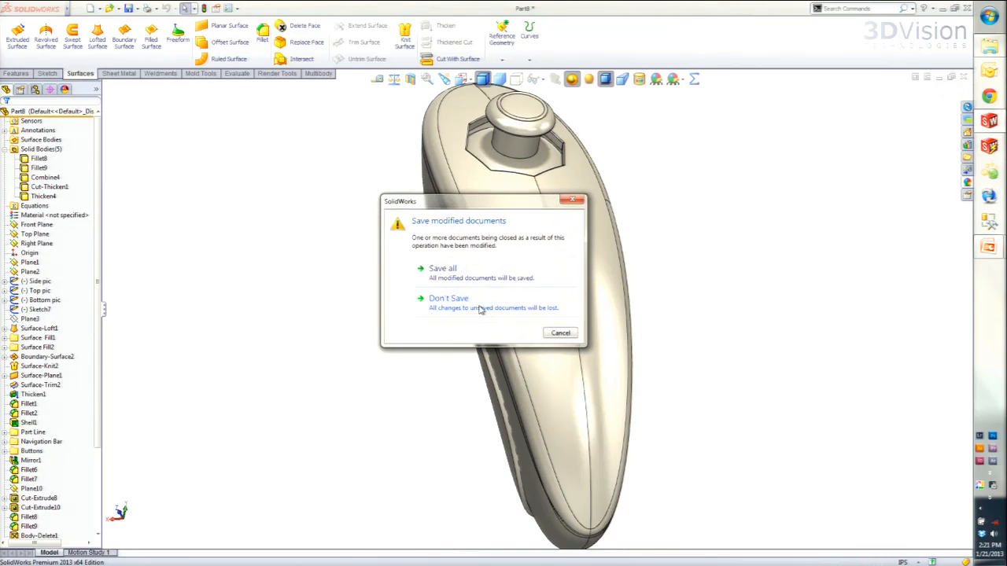
left_click(482, 312)
key("super+Tab")
key("super+Tab")
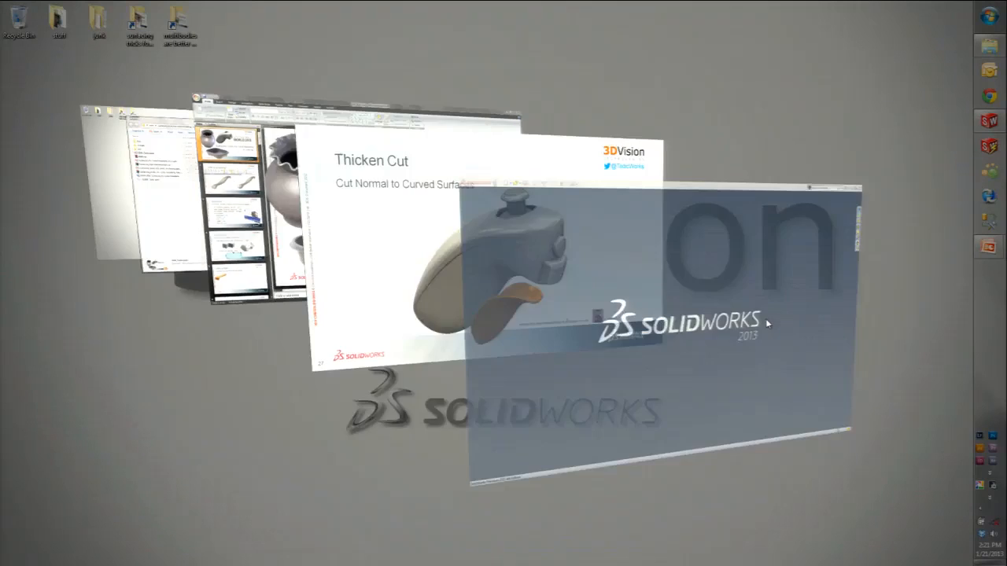